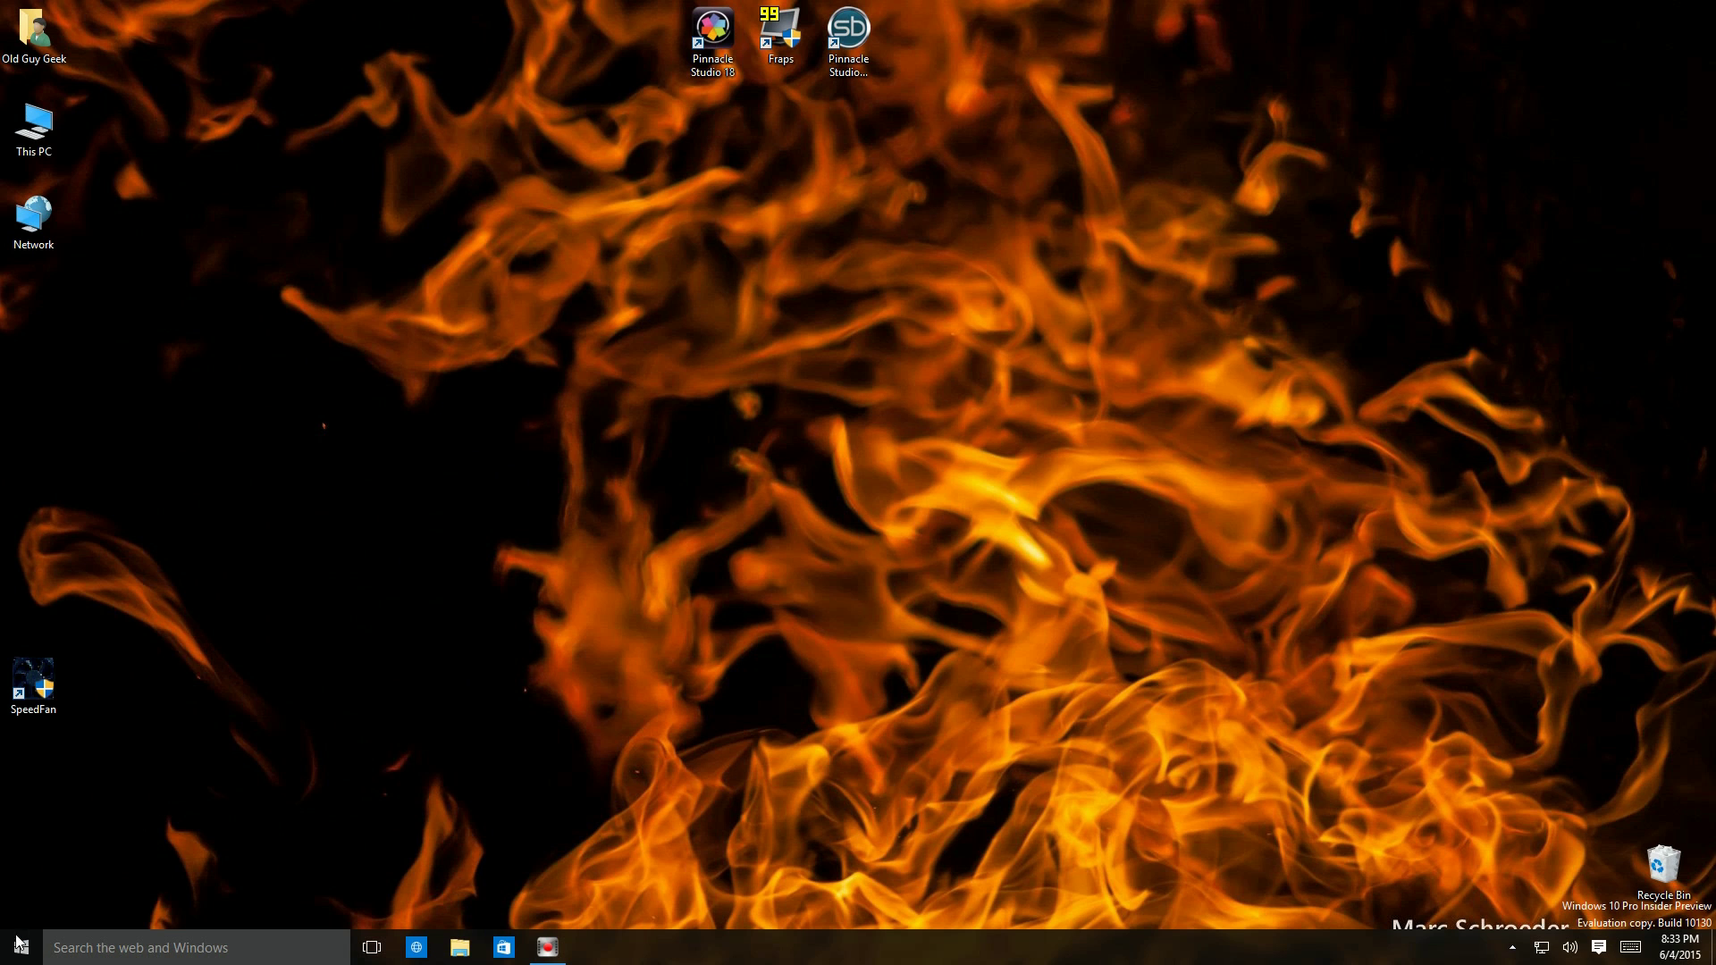
Open the Start menu from the taskbar to show most used apps and live tiles
{"action": "left_click", "coordinate": [20, 946]}
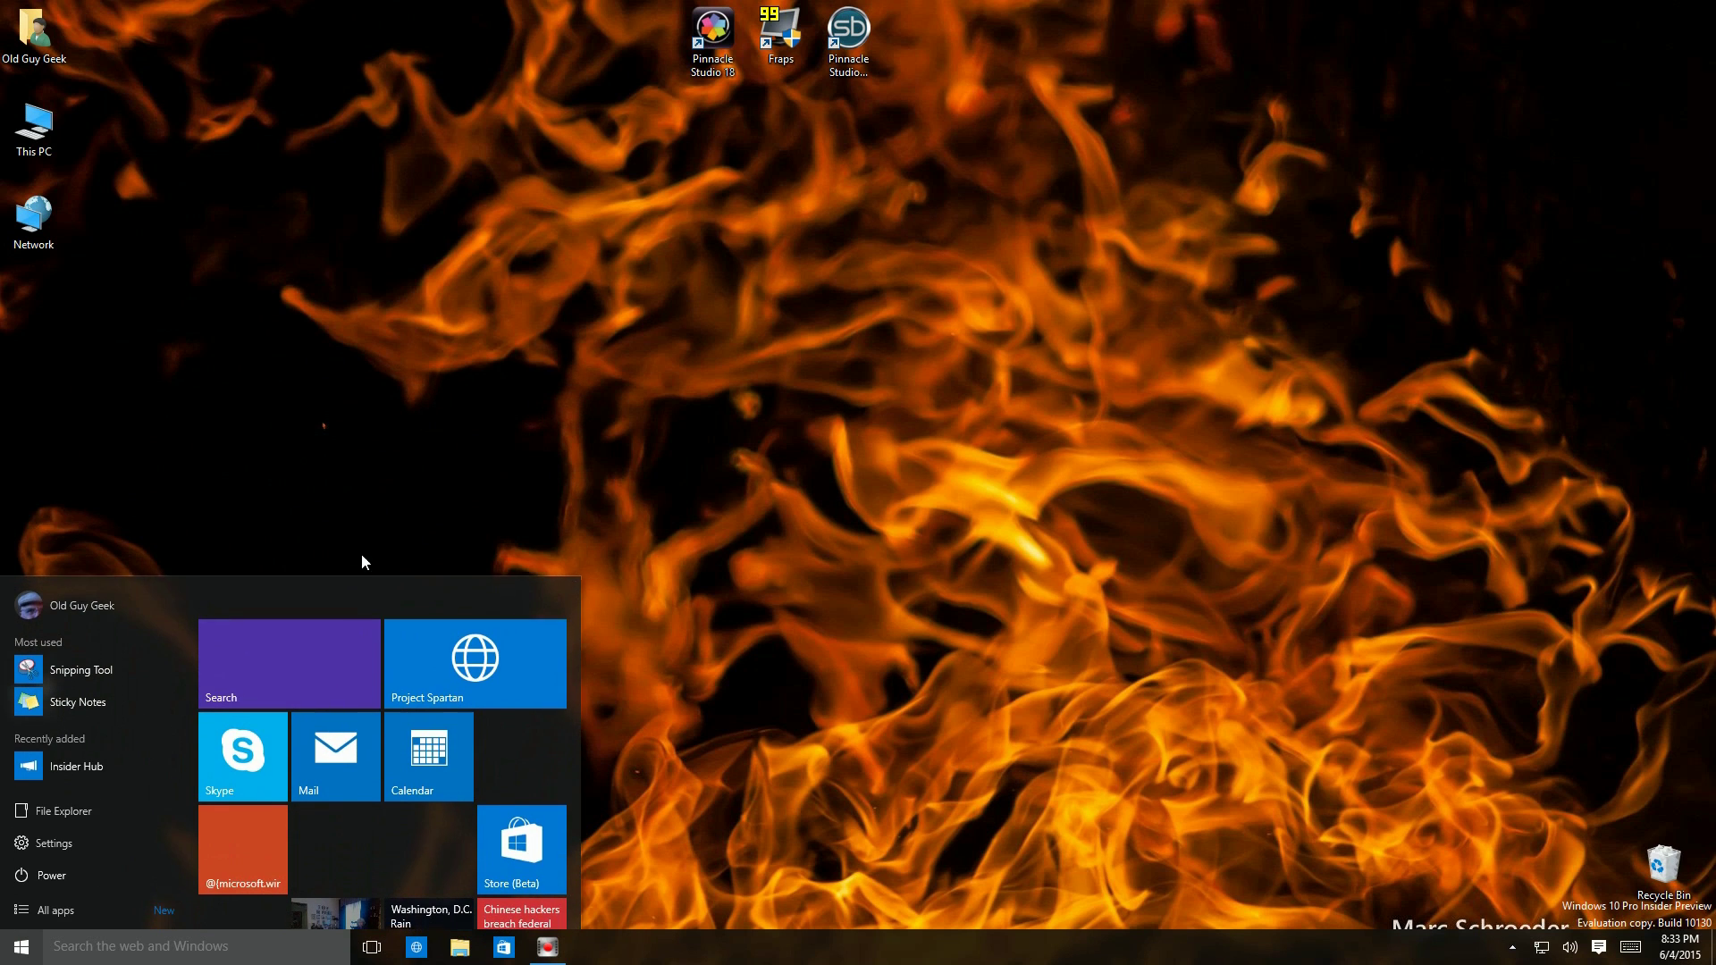
Stretch the Start menu taller and wider for a second tile column, then nudge the Calendar tile
{"action": "left_click_drag", "start_coordinate": [361, 404], "coordinate": [387, 289]}
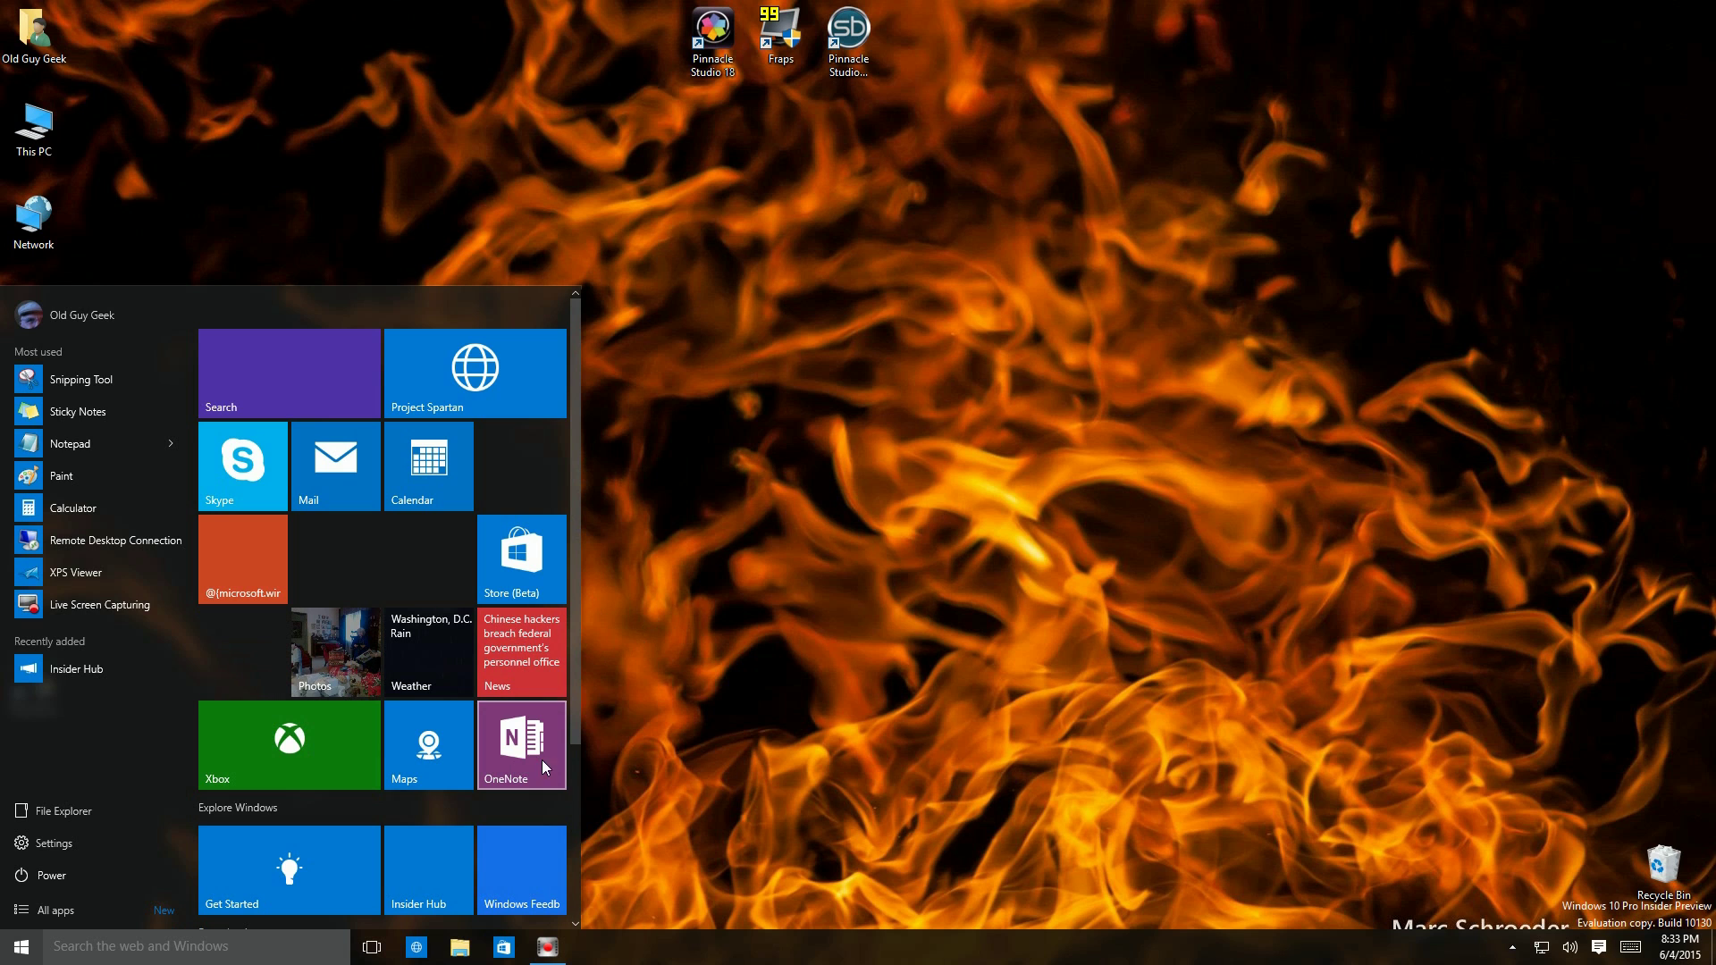
{"action": "left_click_drag", "start_coordinate": [580, 755], "coordinate": [862, 745]}
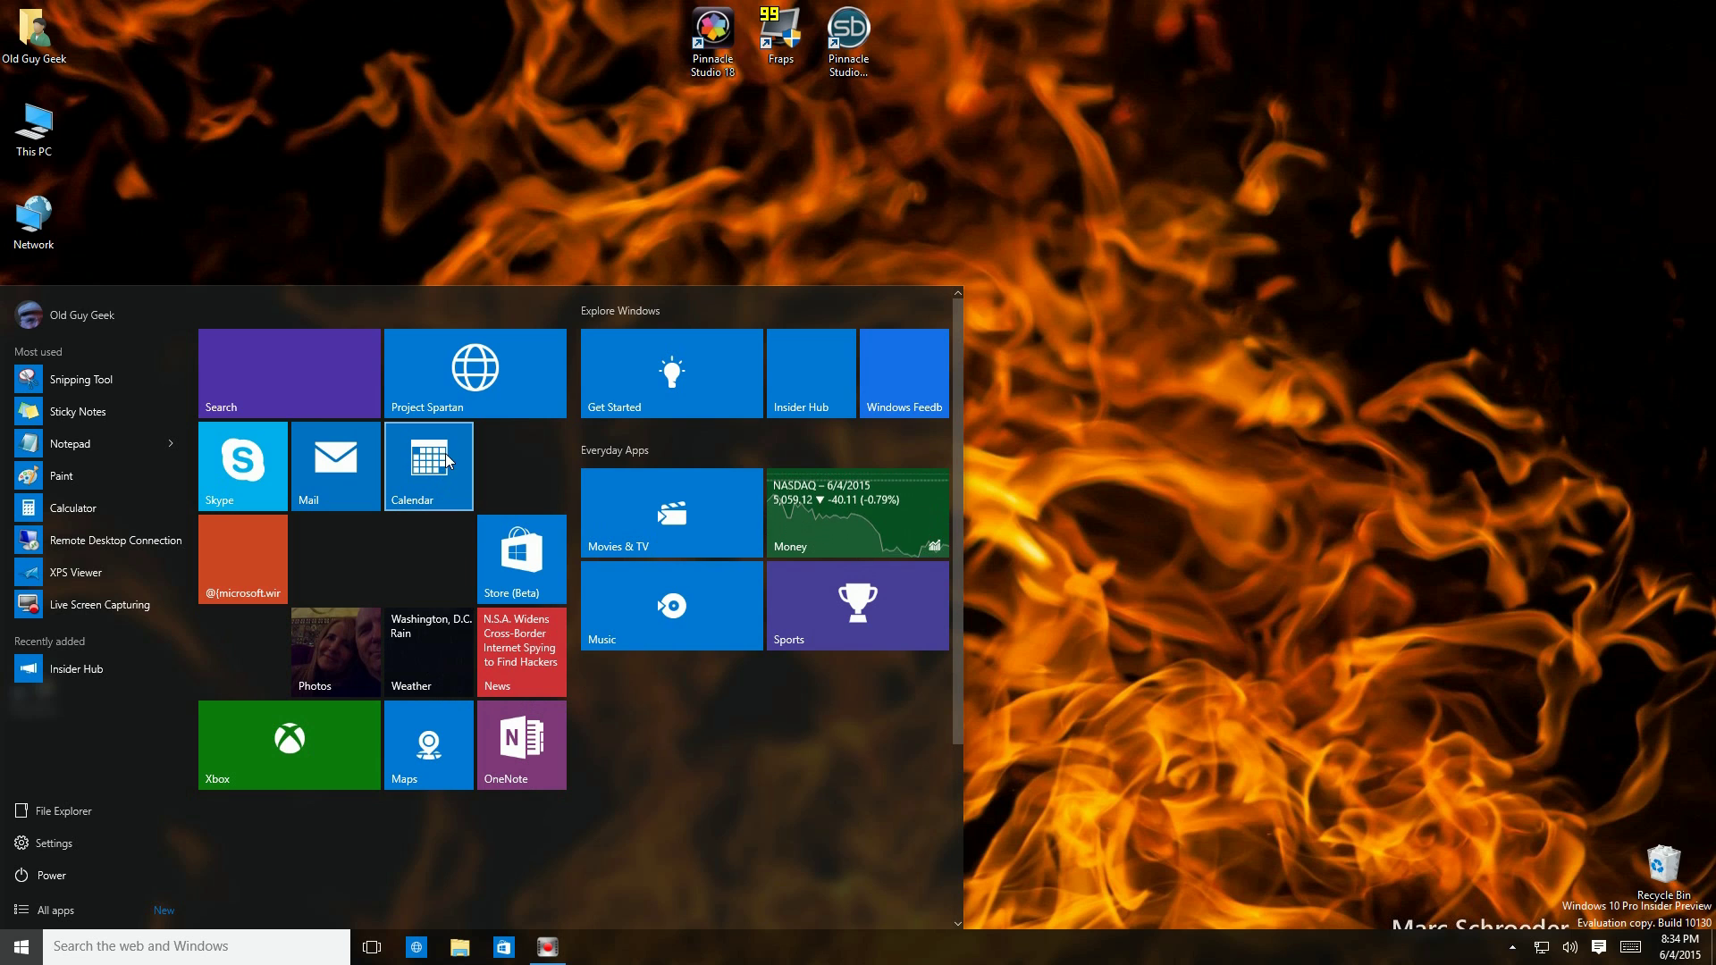
{"action": "mouse_move", "coordinate": [446, 457]}
{"action": "left_mouse_down"}
{"action": "mouse_move", "coordinate": [90, 737]}
{"action": "mouse_move", "coordinate": [420, 534]}
{"action": "mouse_move", "coordinate": [394, 556]}
{"action": "mouse_move", "coordinate": [424, 461]}
{"action": "left_mouse_up"}
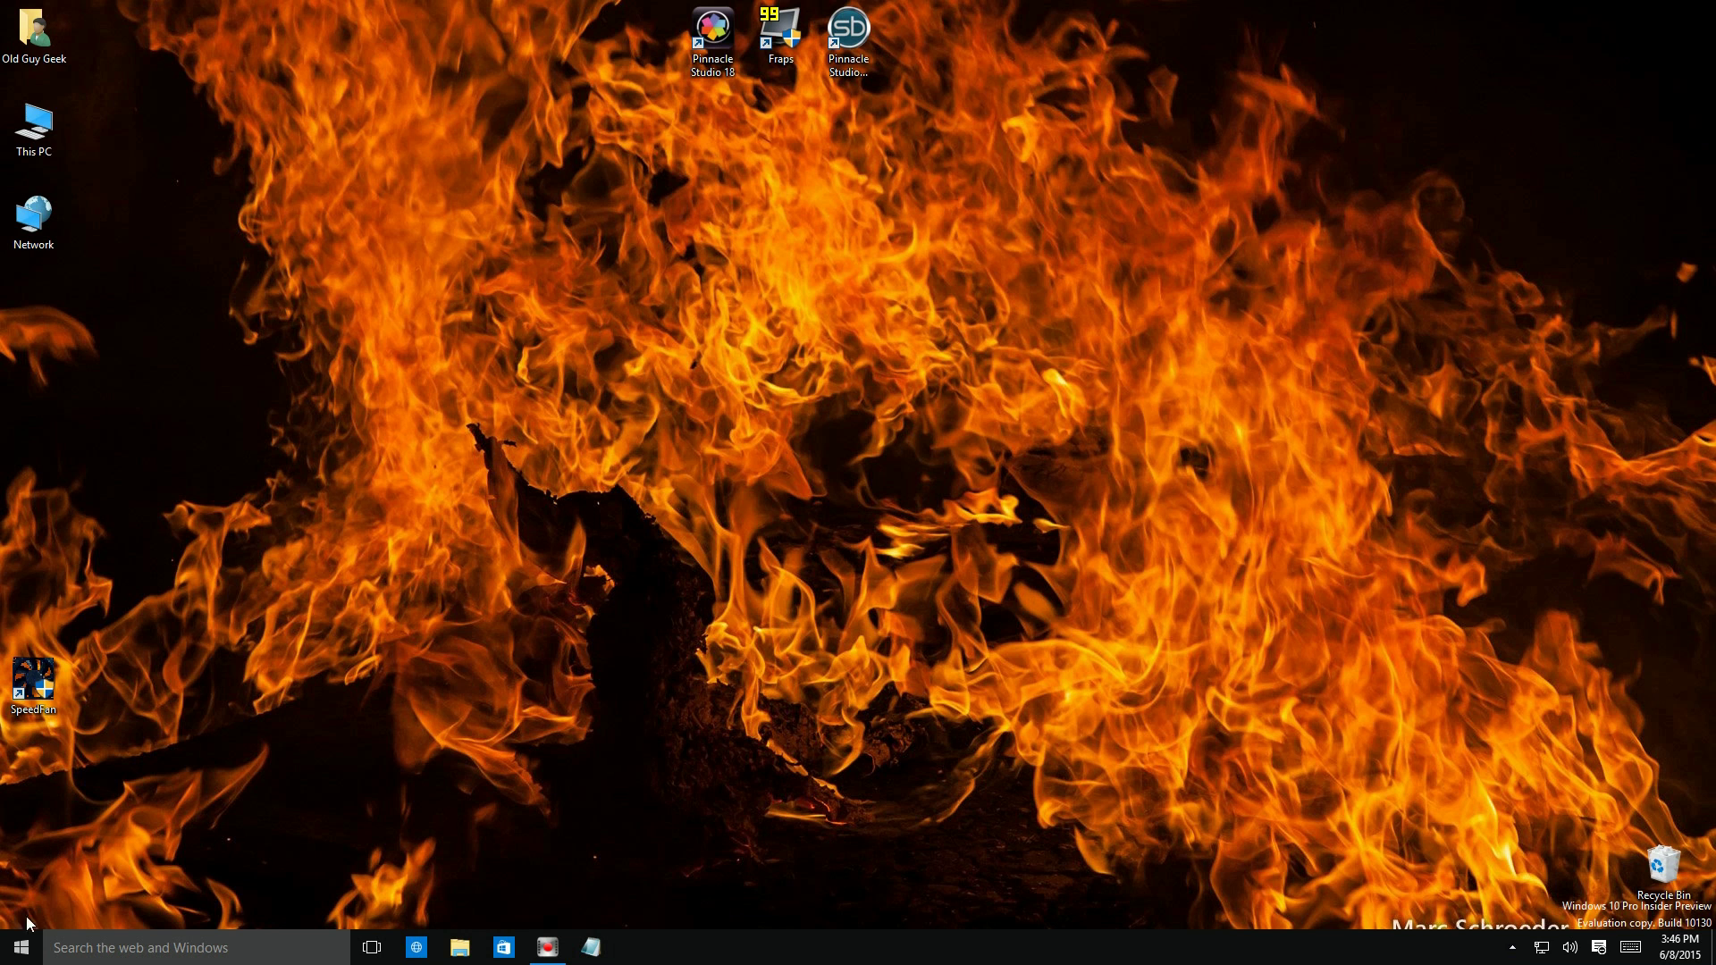
Pin Calculator from the Most used list into the Utilities tile group
{"action": "left_click", "coordinate": [22, 949]}
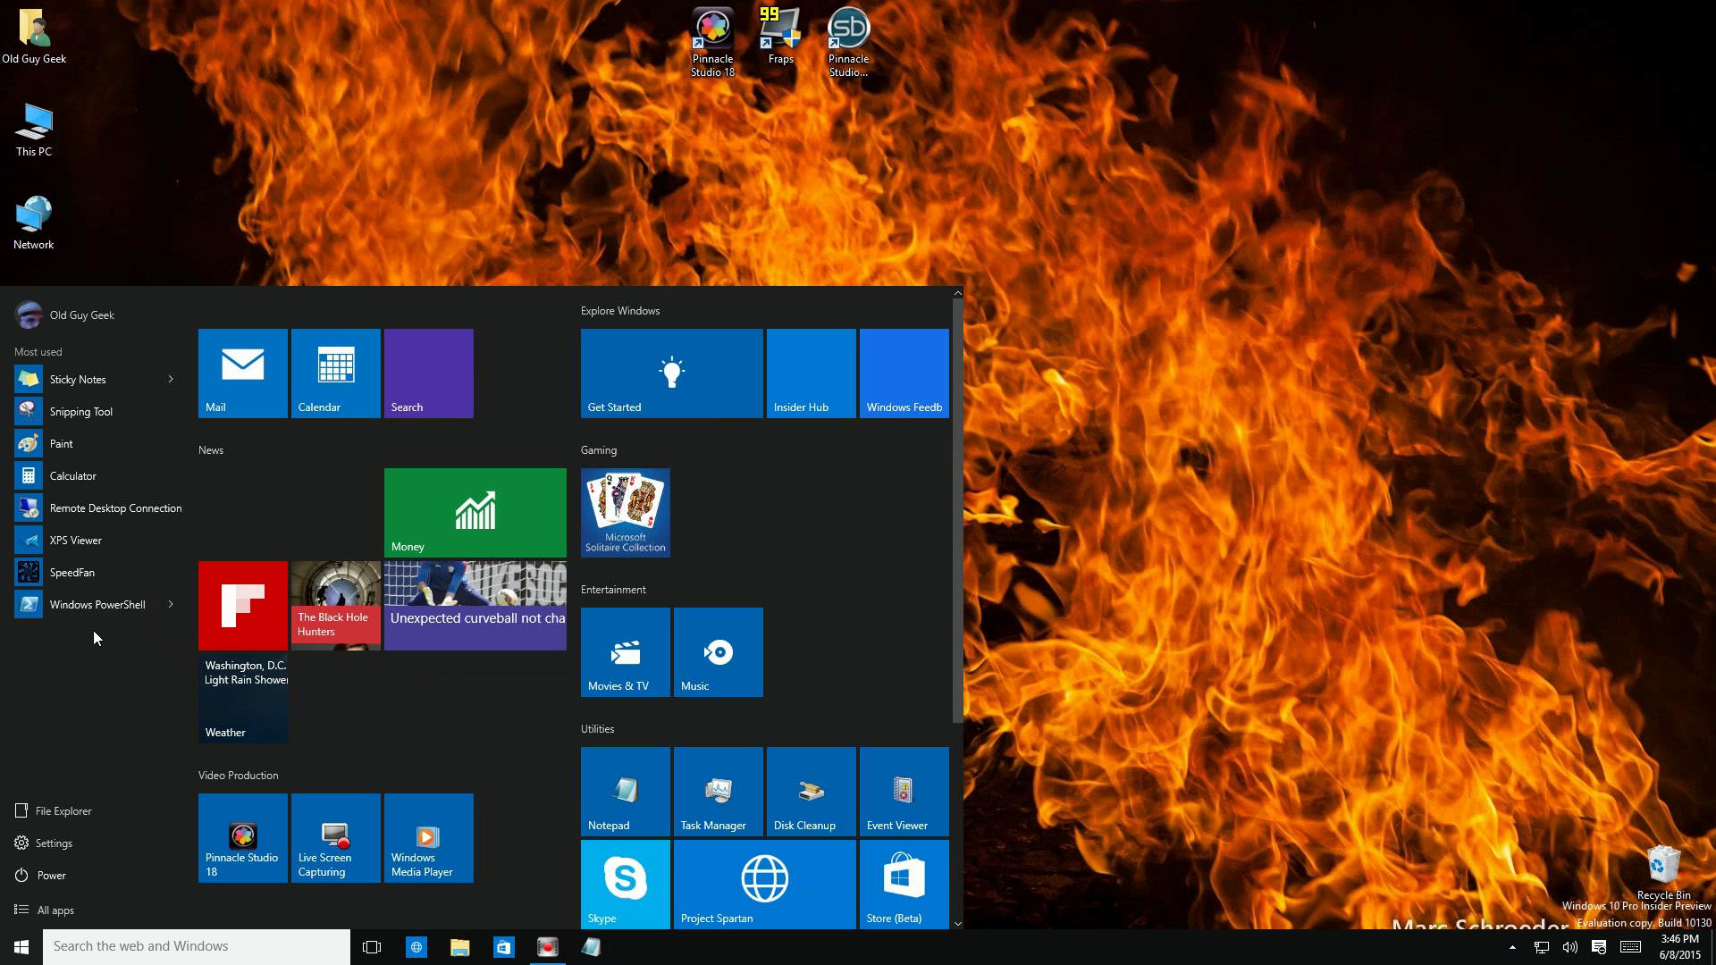
{"action": "left_click", "coordinate": [71, 475]}
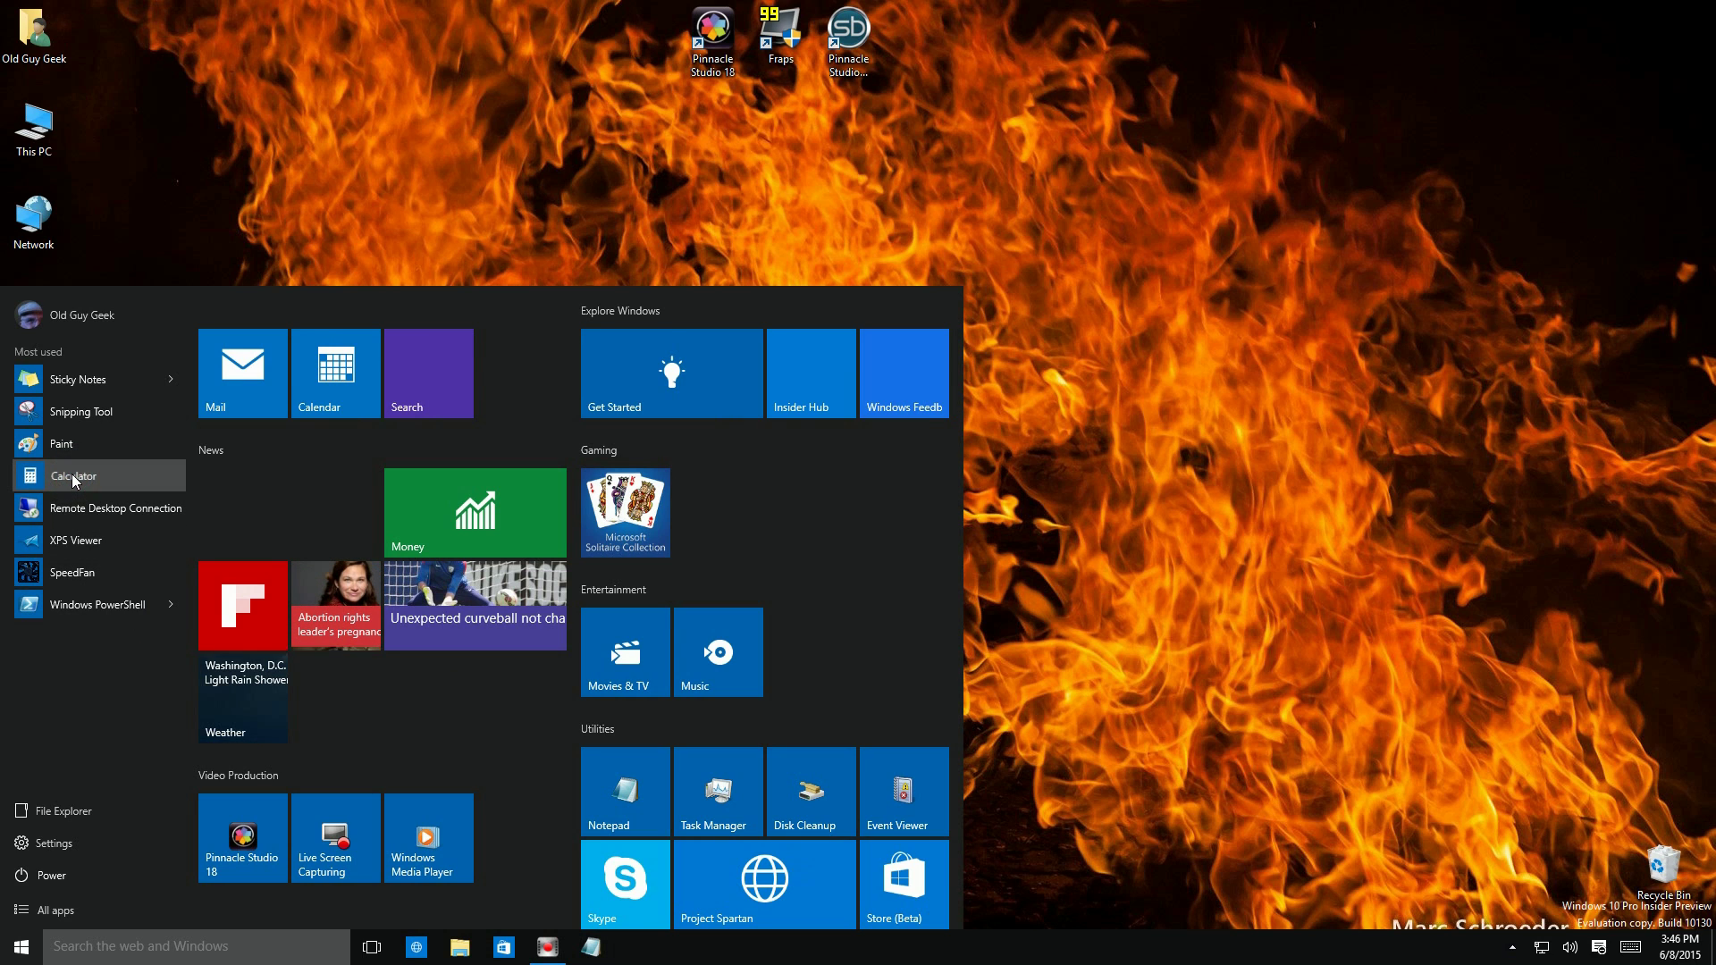
{"action": "left_click_drag", "start_coordinate": [86, 481], "coordinate": [609, 769]}
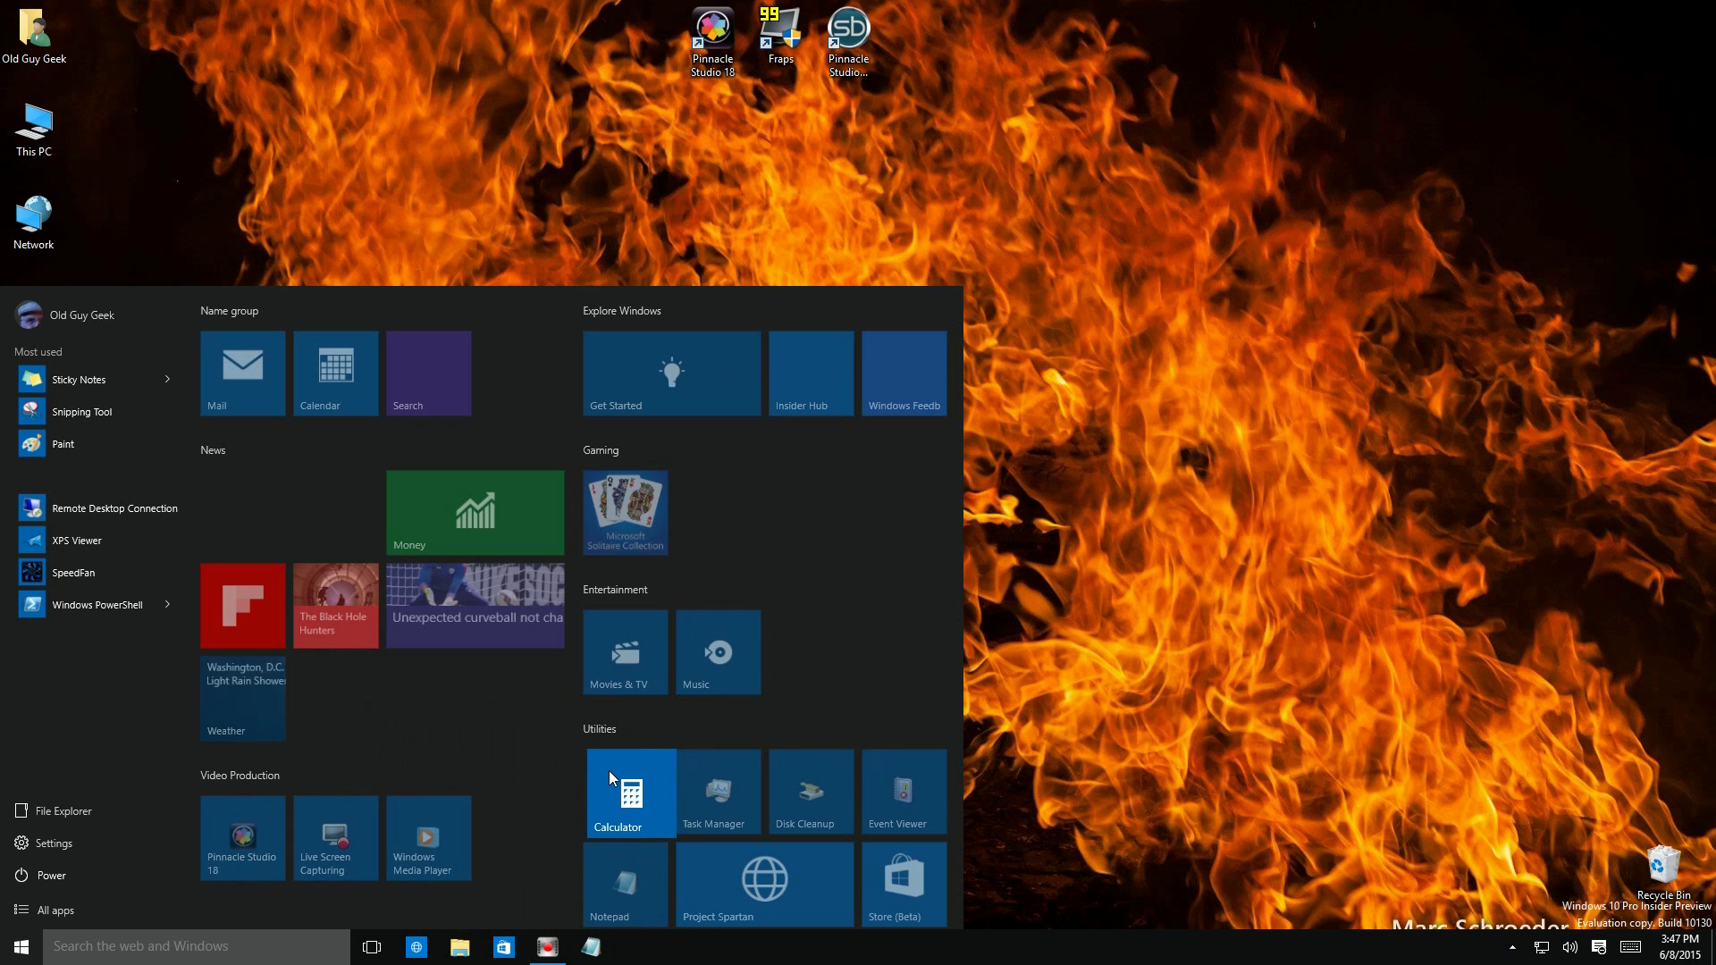
{"action": "left_click_drag", "start_coordinate": [609, 771], "coordinate": [93, 652]}
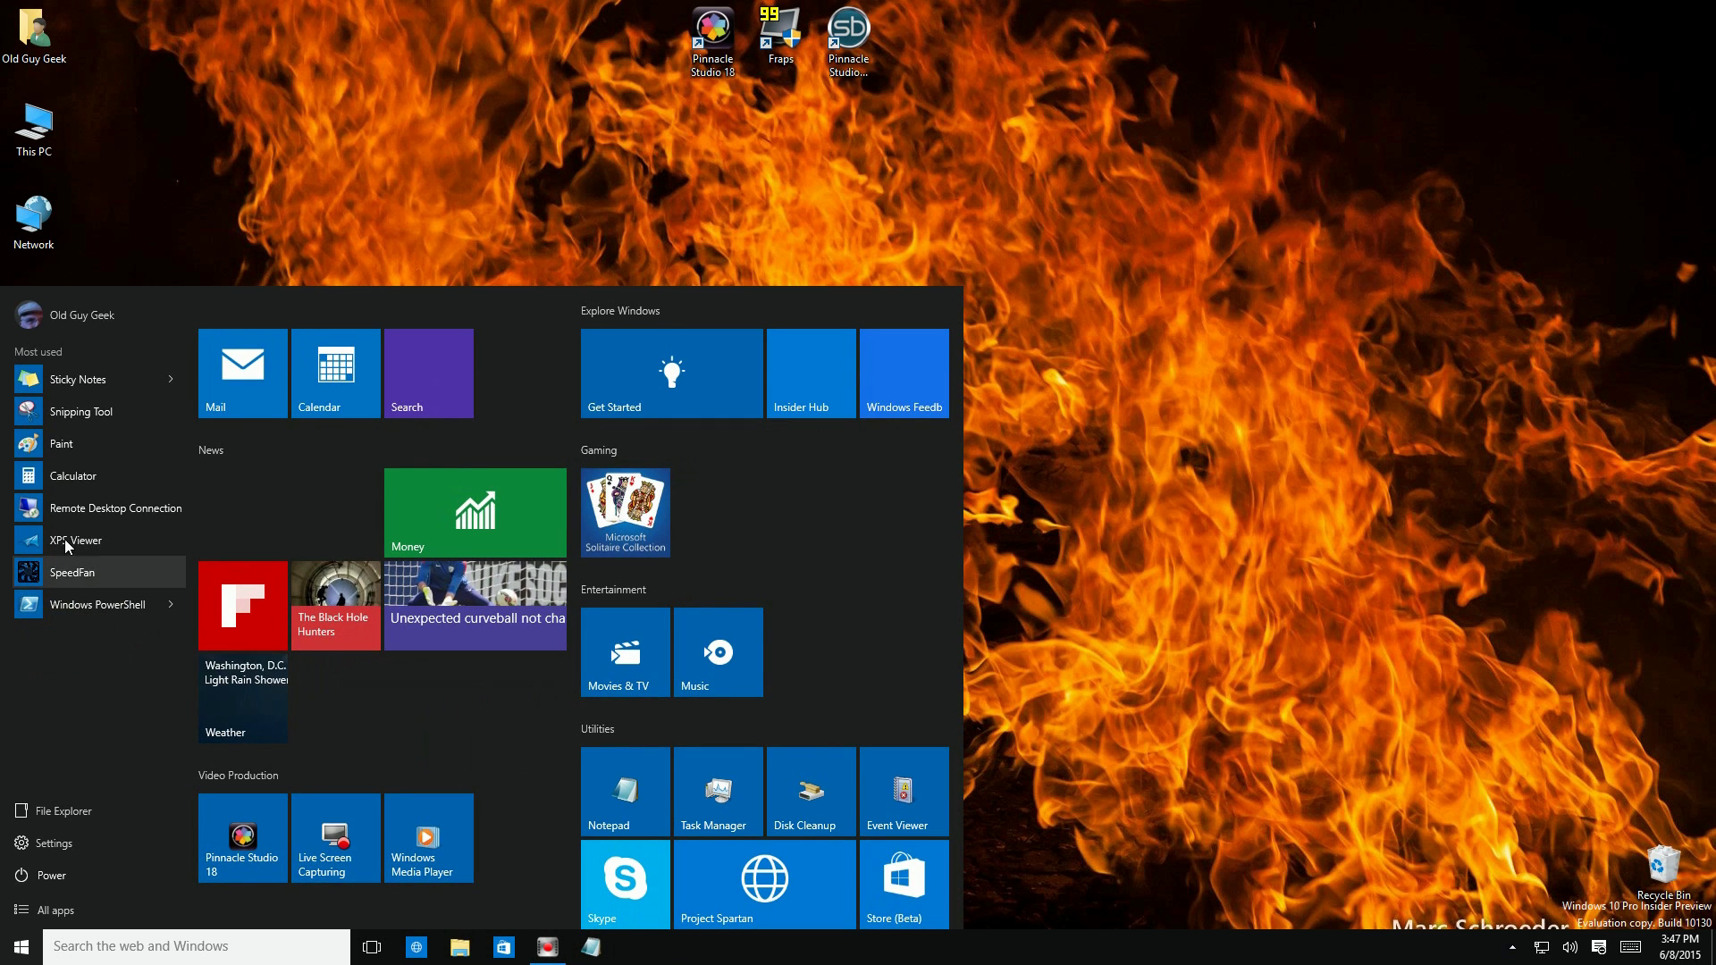
{"action": "left_click_drag", "start_coordinate": [66, 481], "coordinate": [609, 781]}
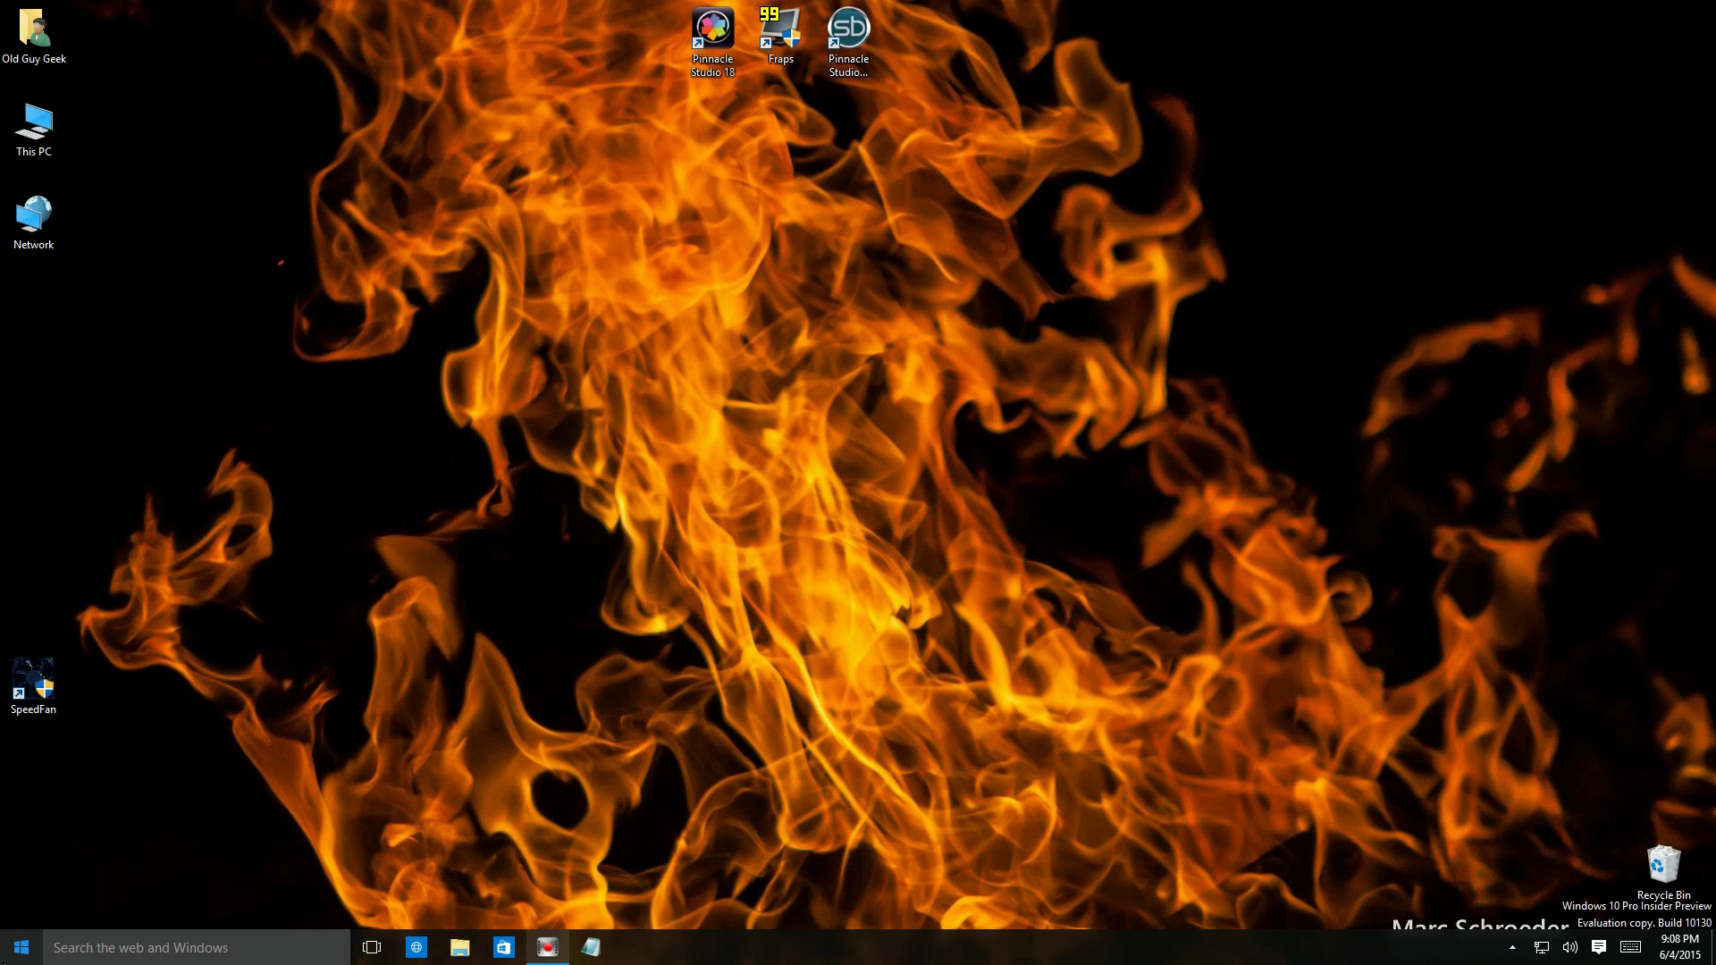
Install the Flipboard app from Store (Beta)
{"action": "left_click", "coordinate": [21, 946]}
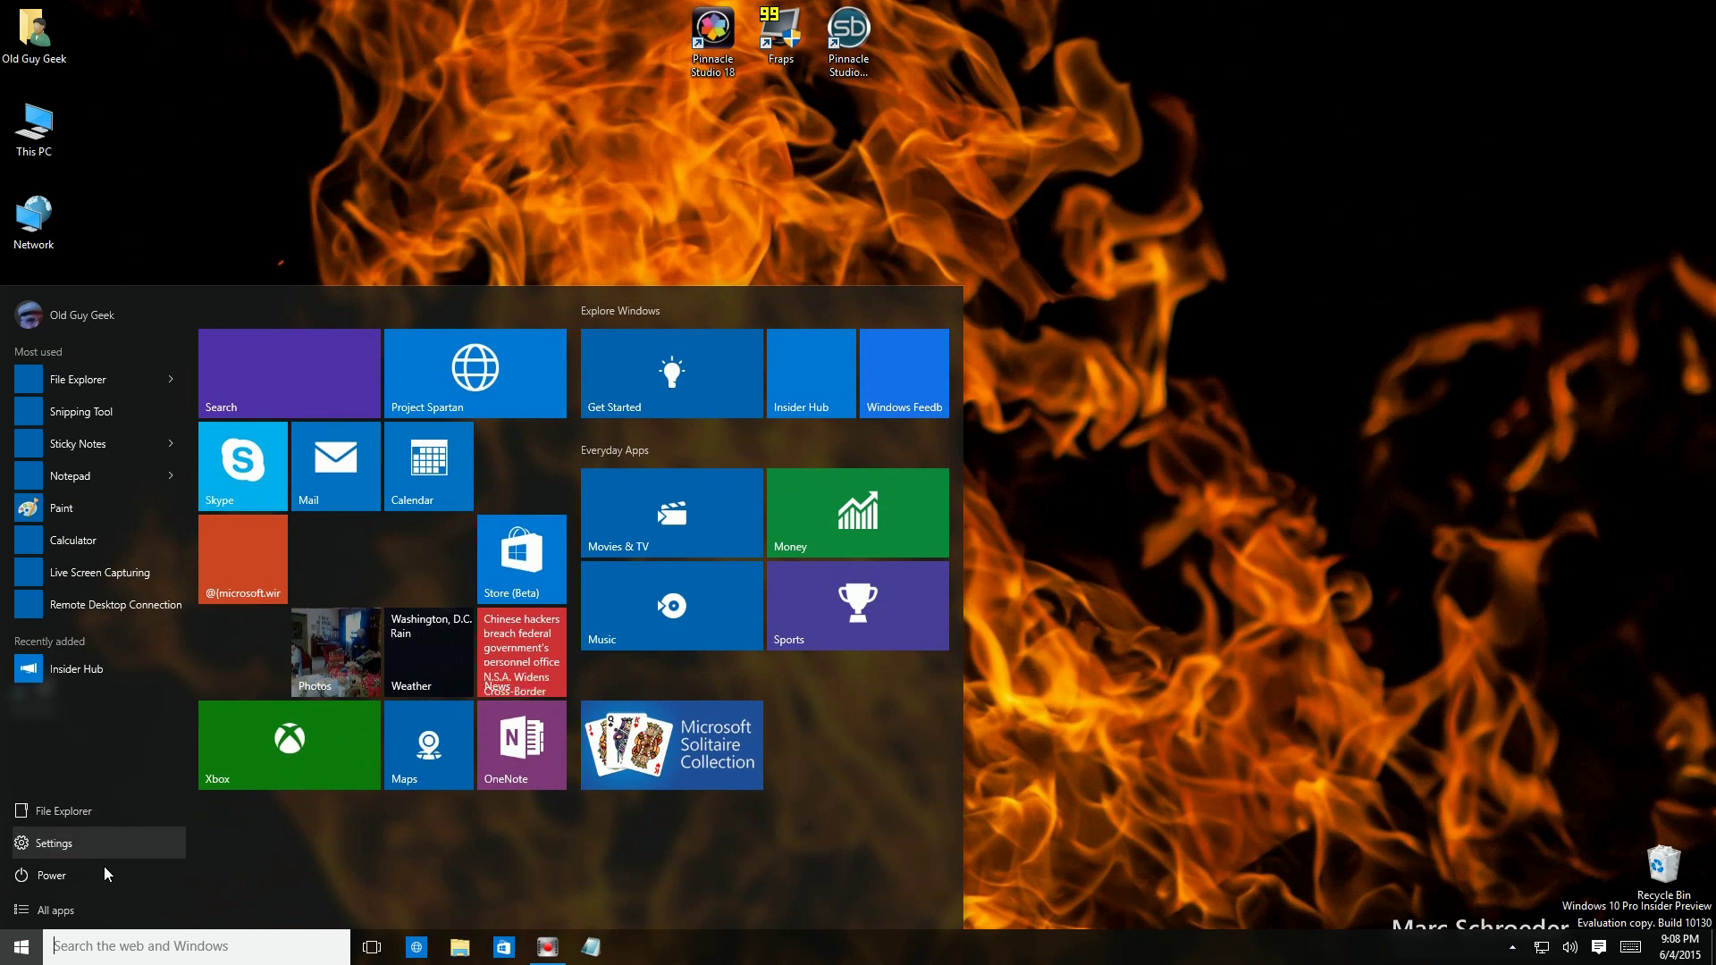
{"action": "left_click", "coordinate": [534, 579]}
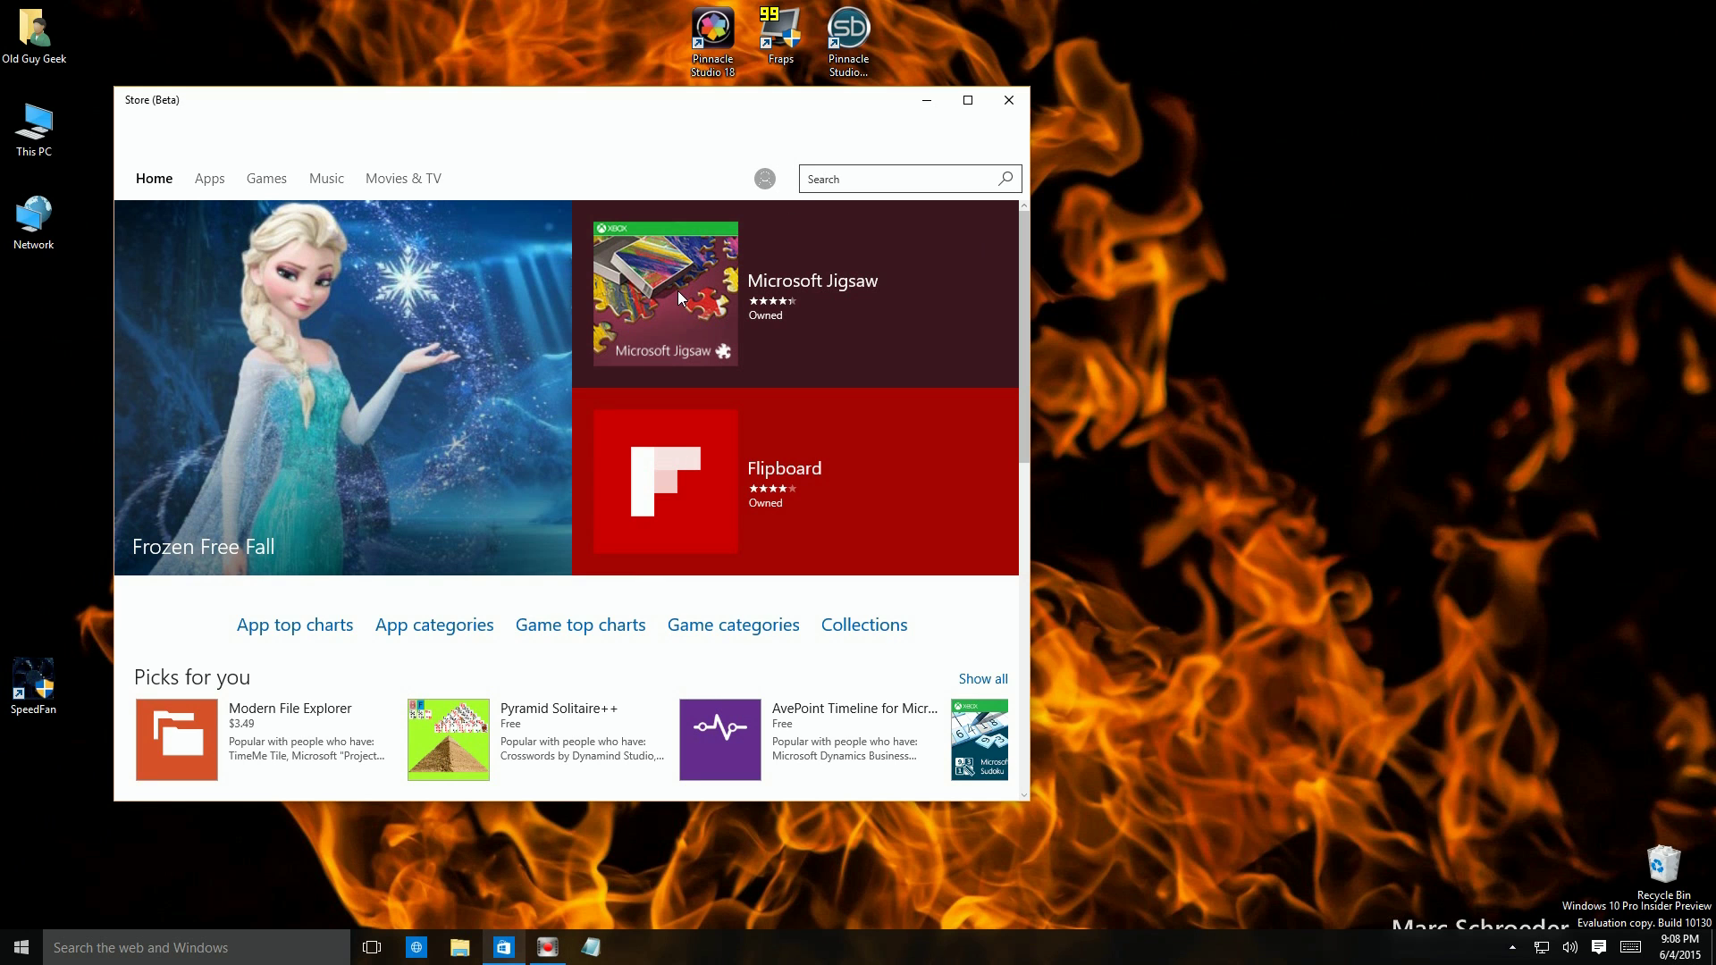
{"action": "left_click", "coordinate": [711, 458]}
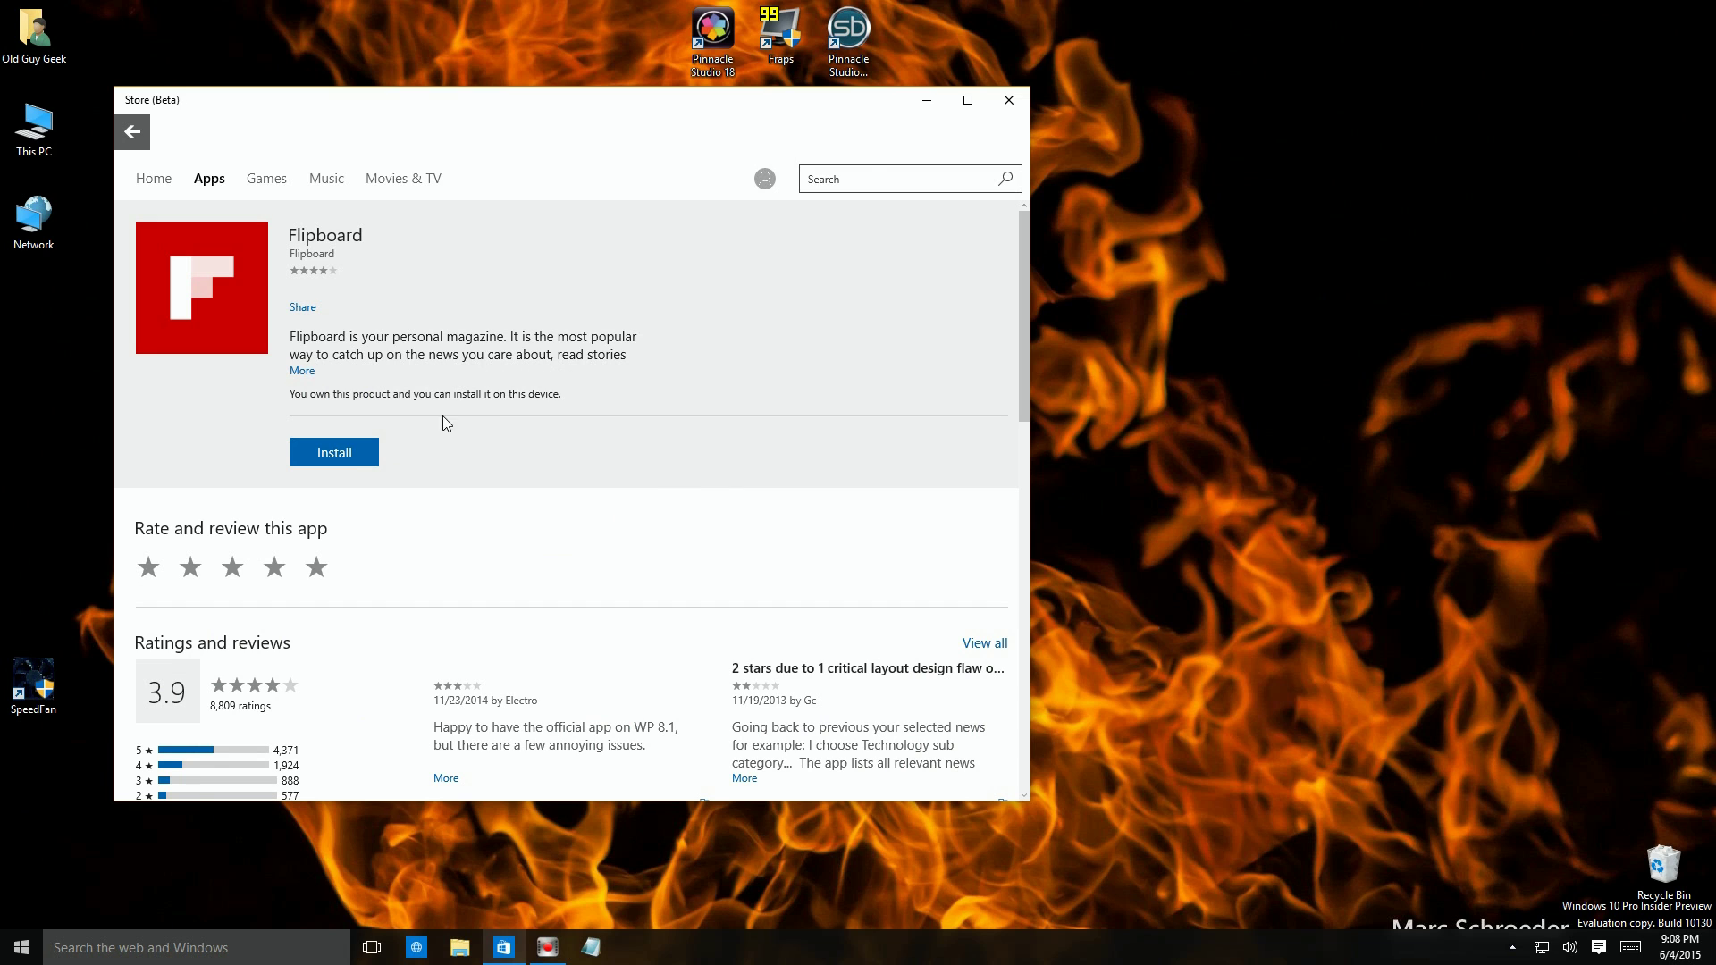
{"action": "left_click", "coordinate": [329, 450]}
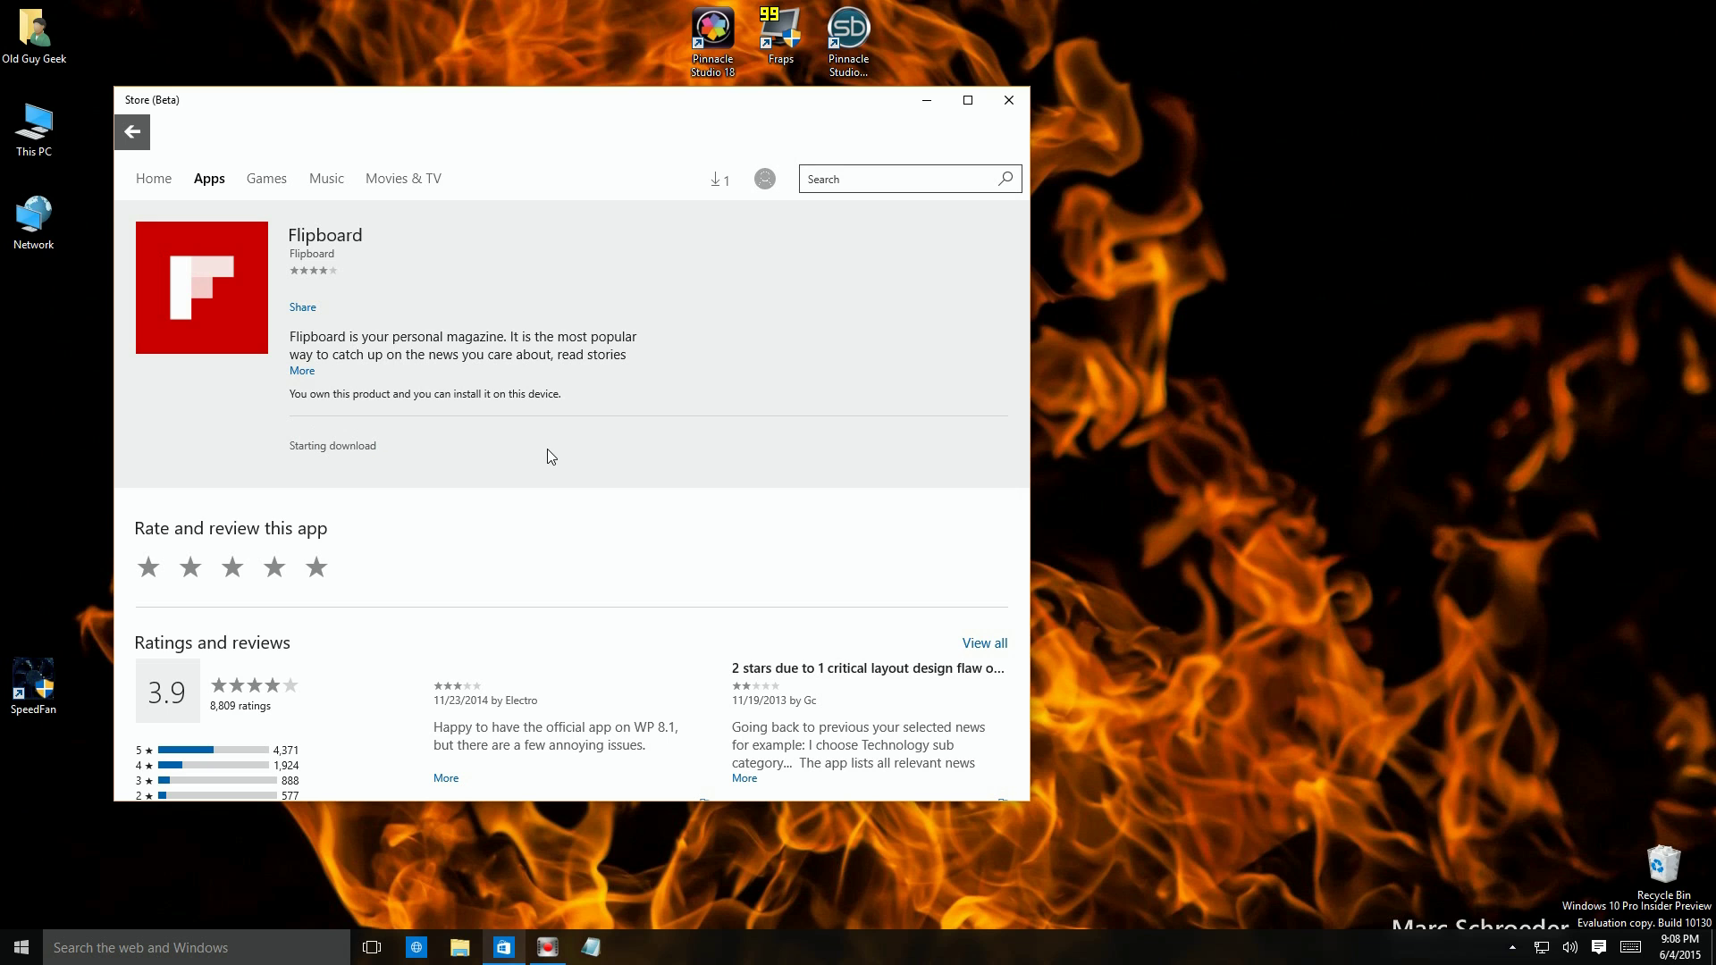
{"action": "left_click", "coordinate": [547, 948]}
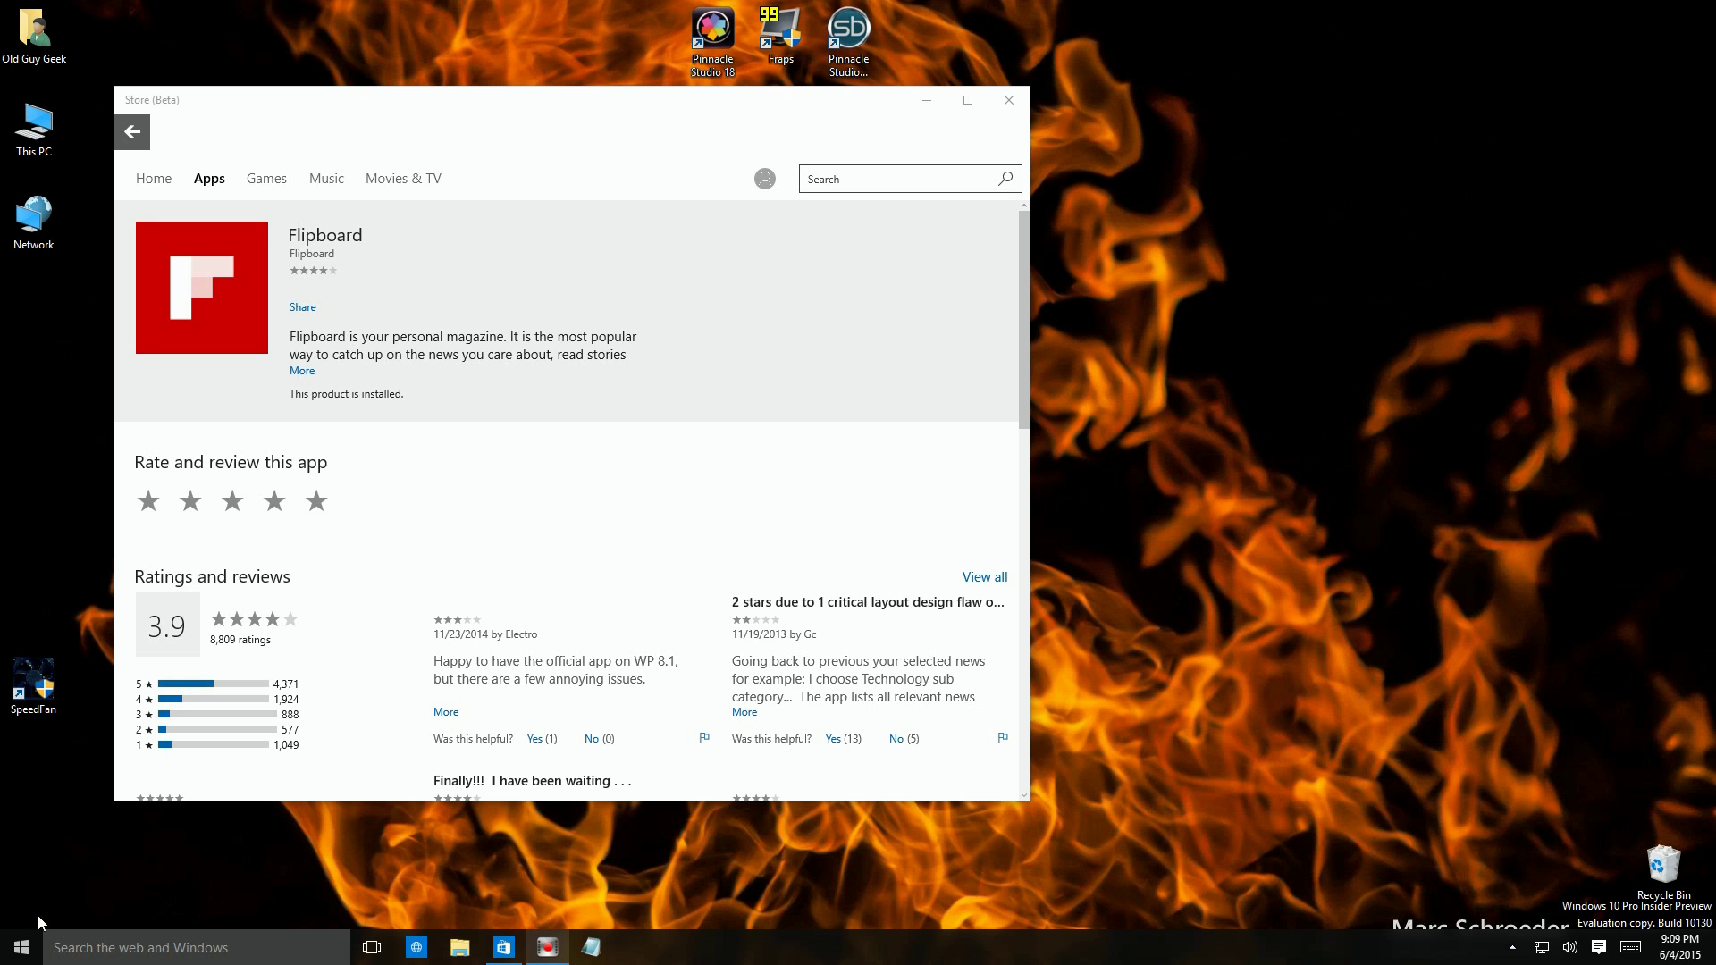
Jump the All apps list to the F section and expand the Fraps folder
{"action": "left_click", "coordinate": [20, 950]}
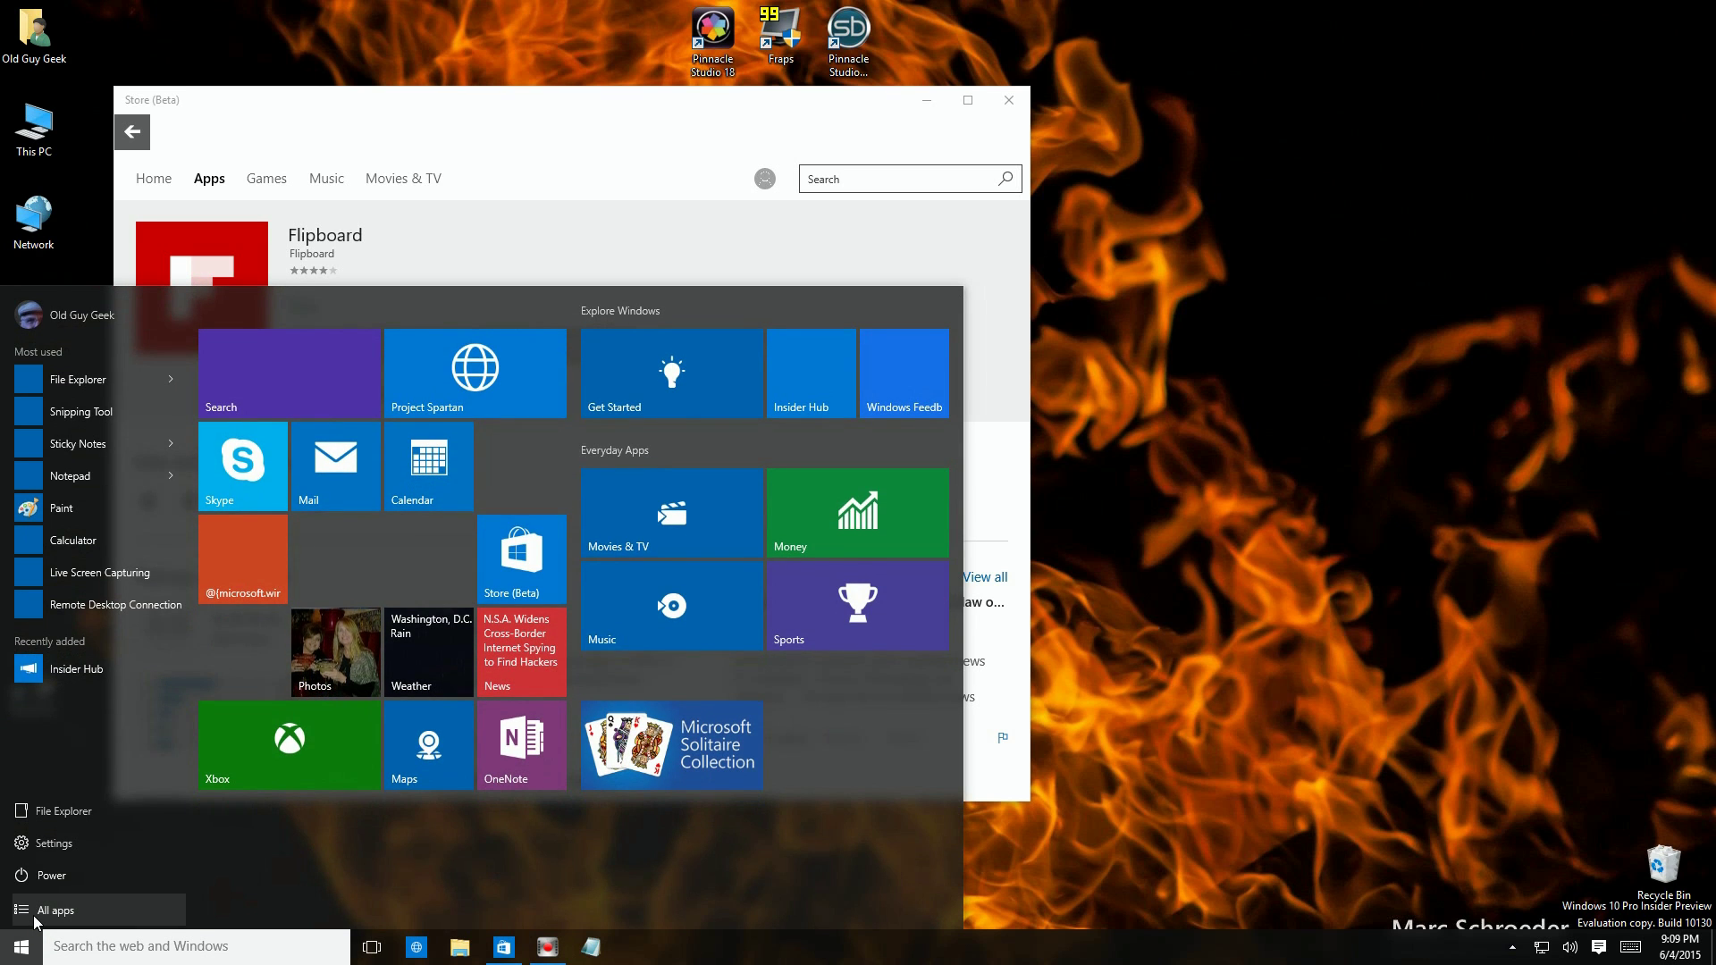
{"action": "left_click", "coordinate": [34, 917]}
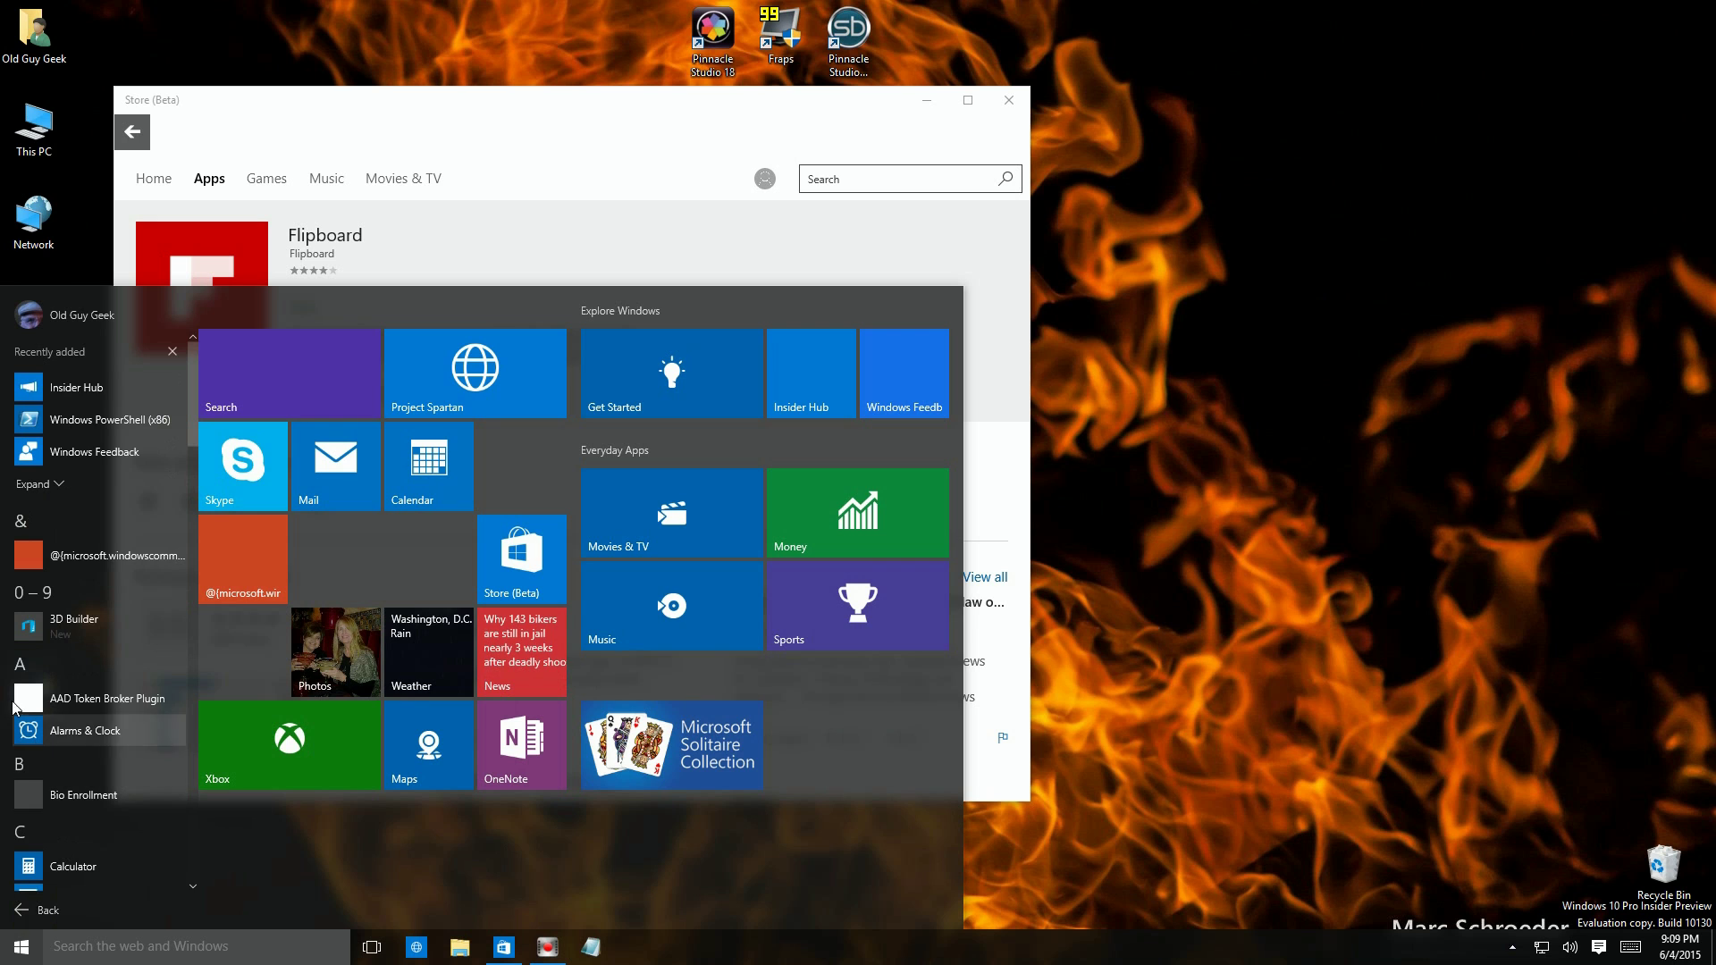
{"action": "left_click", "coordinate": [20, 667]}
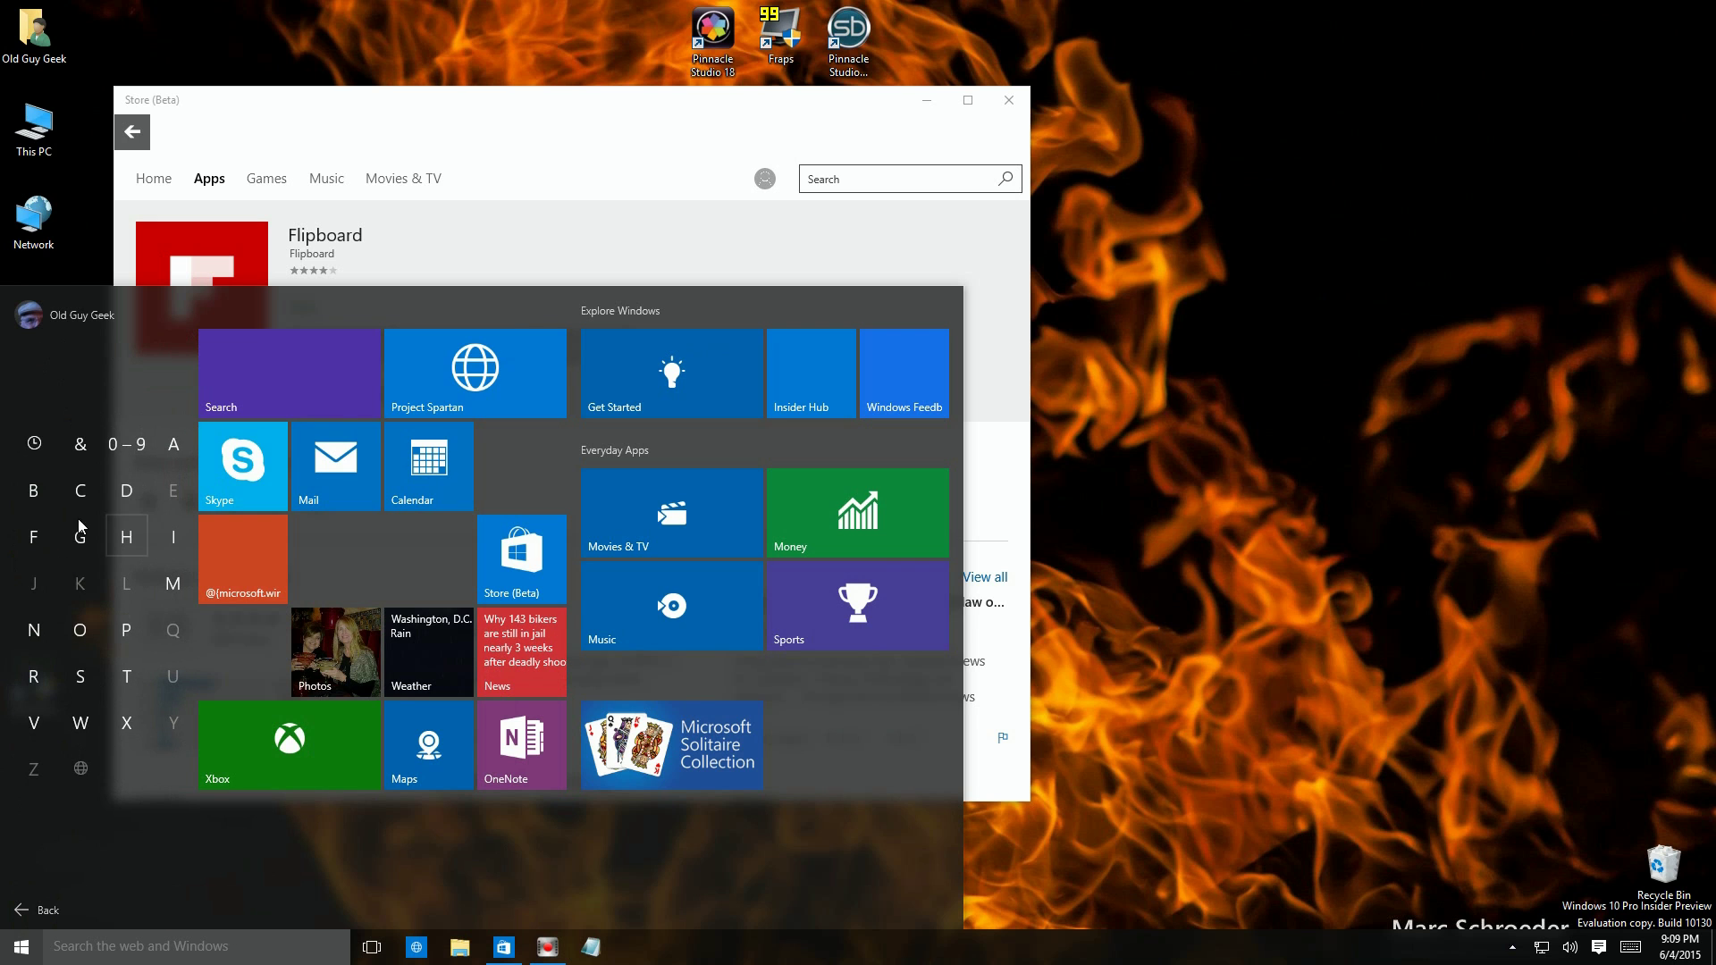
{"action": "left_click", "coordinate": [36, 538]}
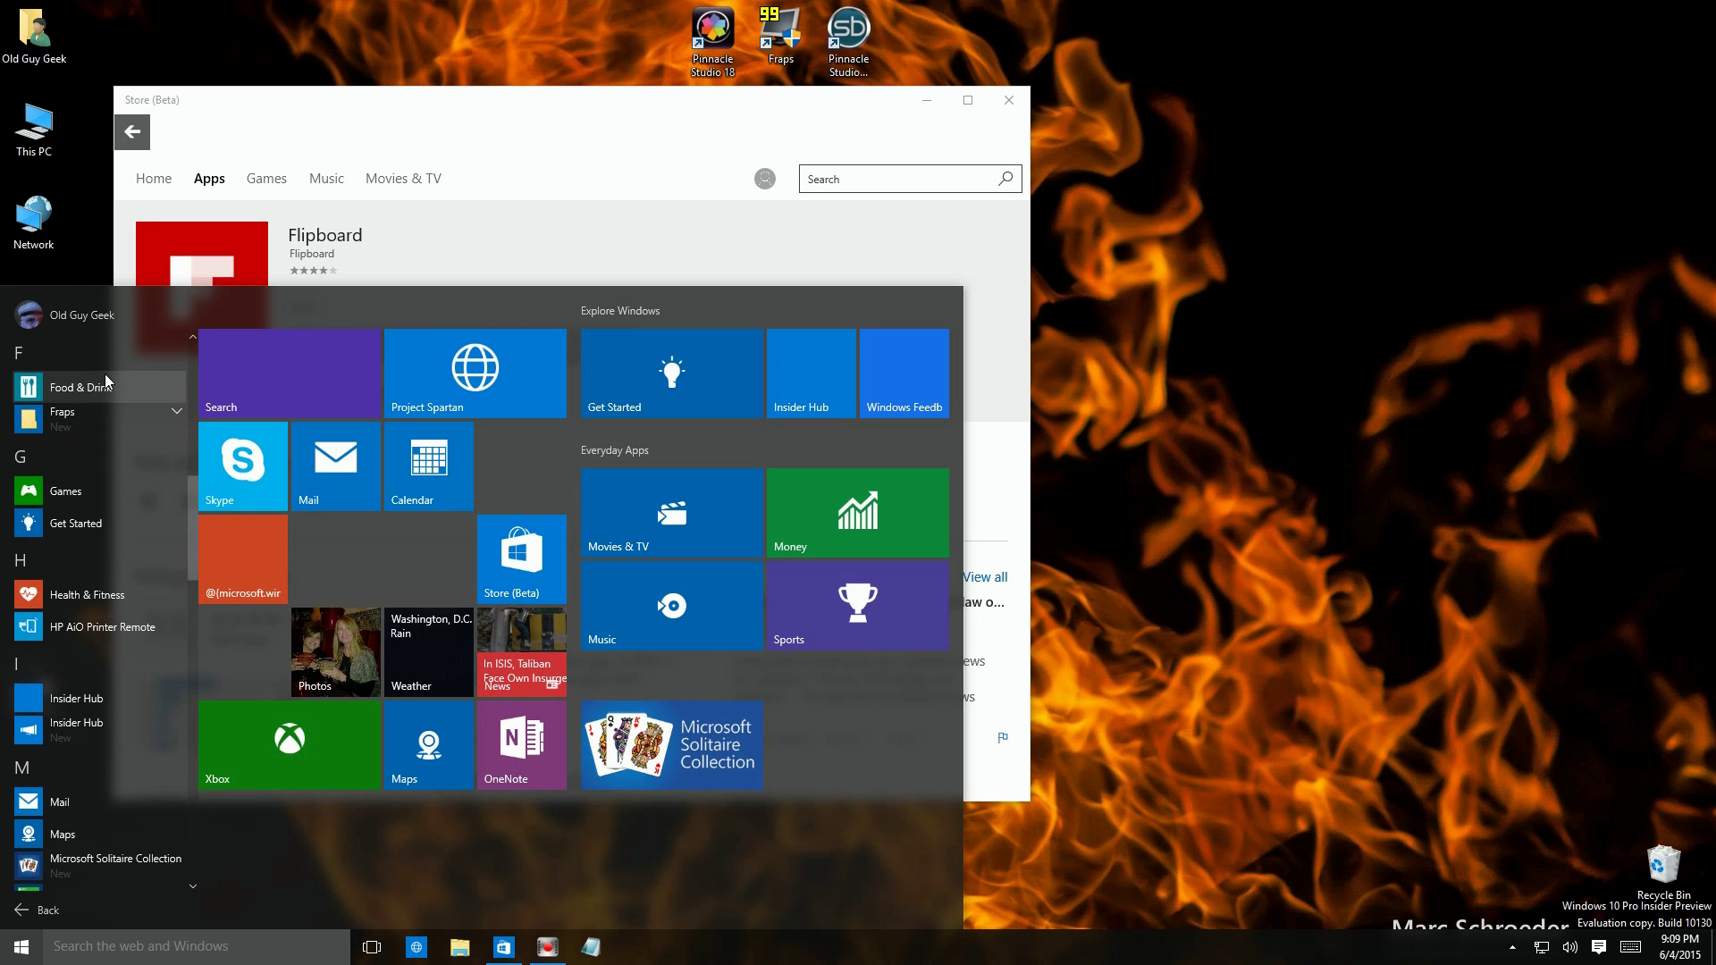
{"action": "left_click", "coordinate": [175, 412]}
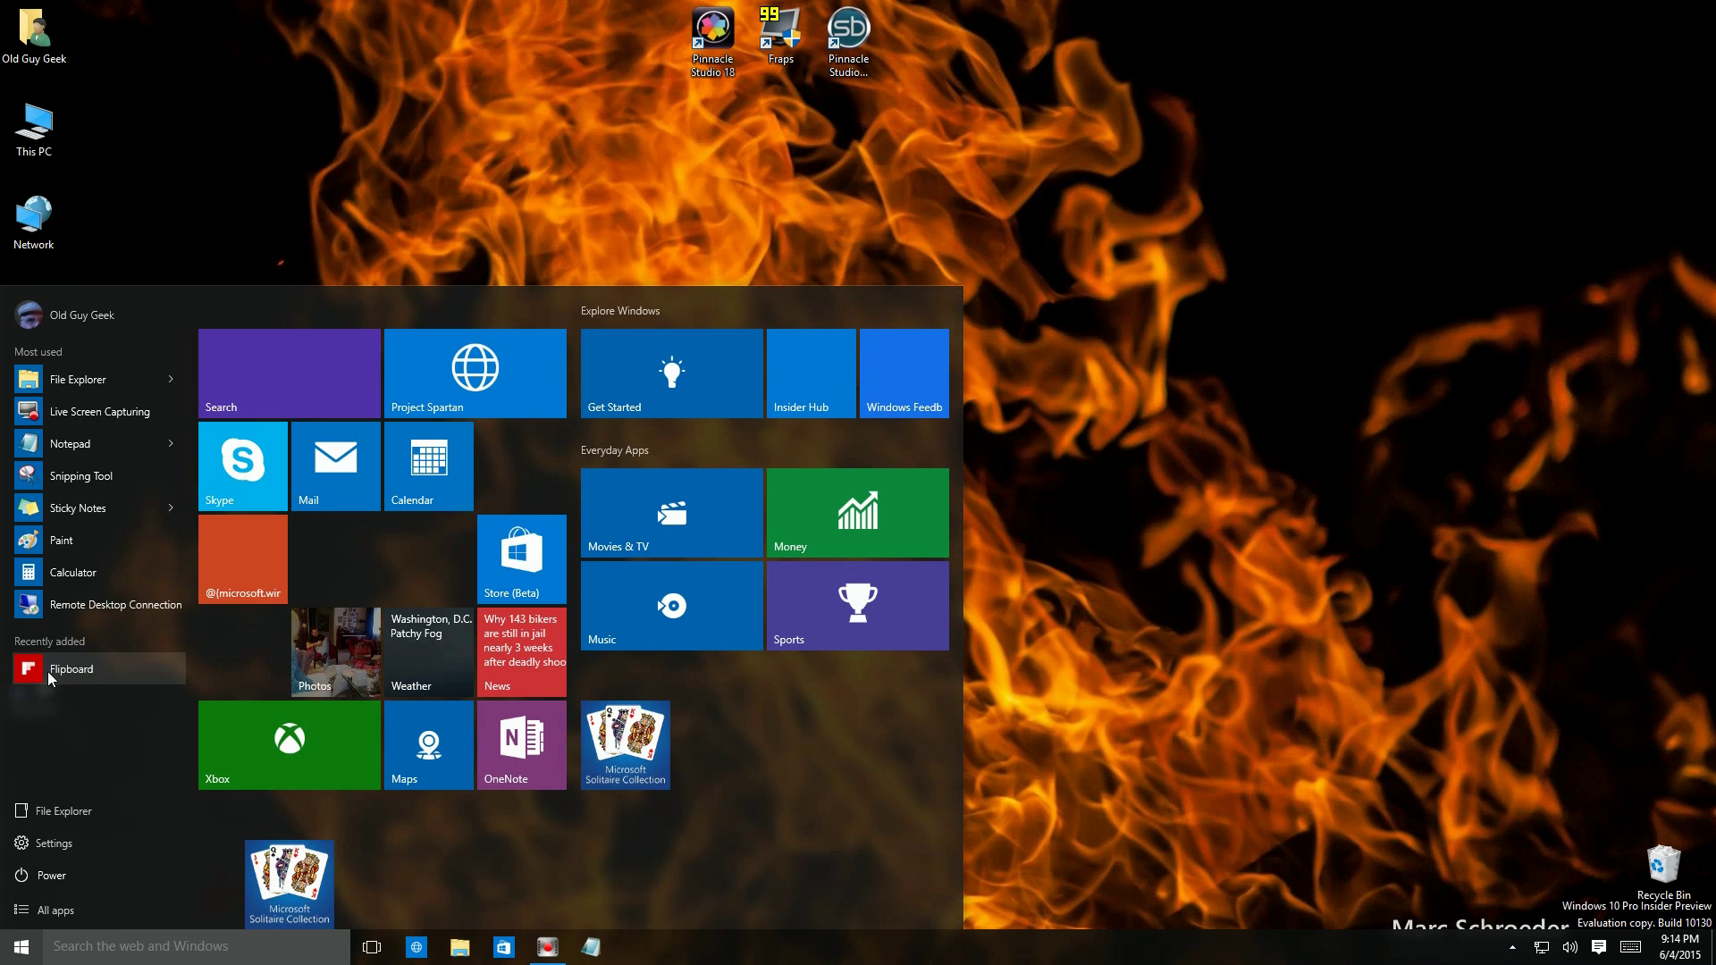
Pin Flipboard from Recently added as a tile beside Solitaire and launch it
{"action": "left_click_drag", "start_coordinate": [47, 672], "coordinate": [699, 731]}
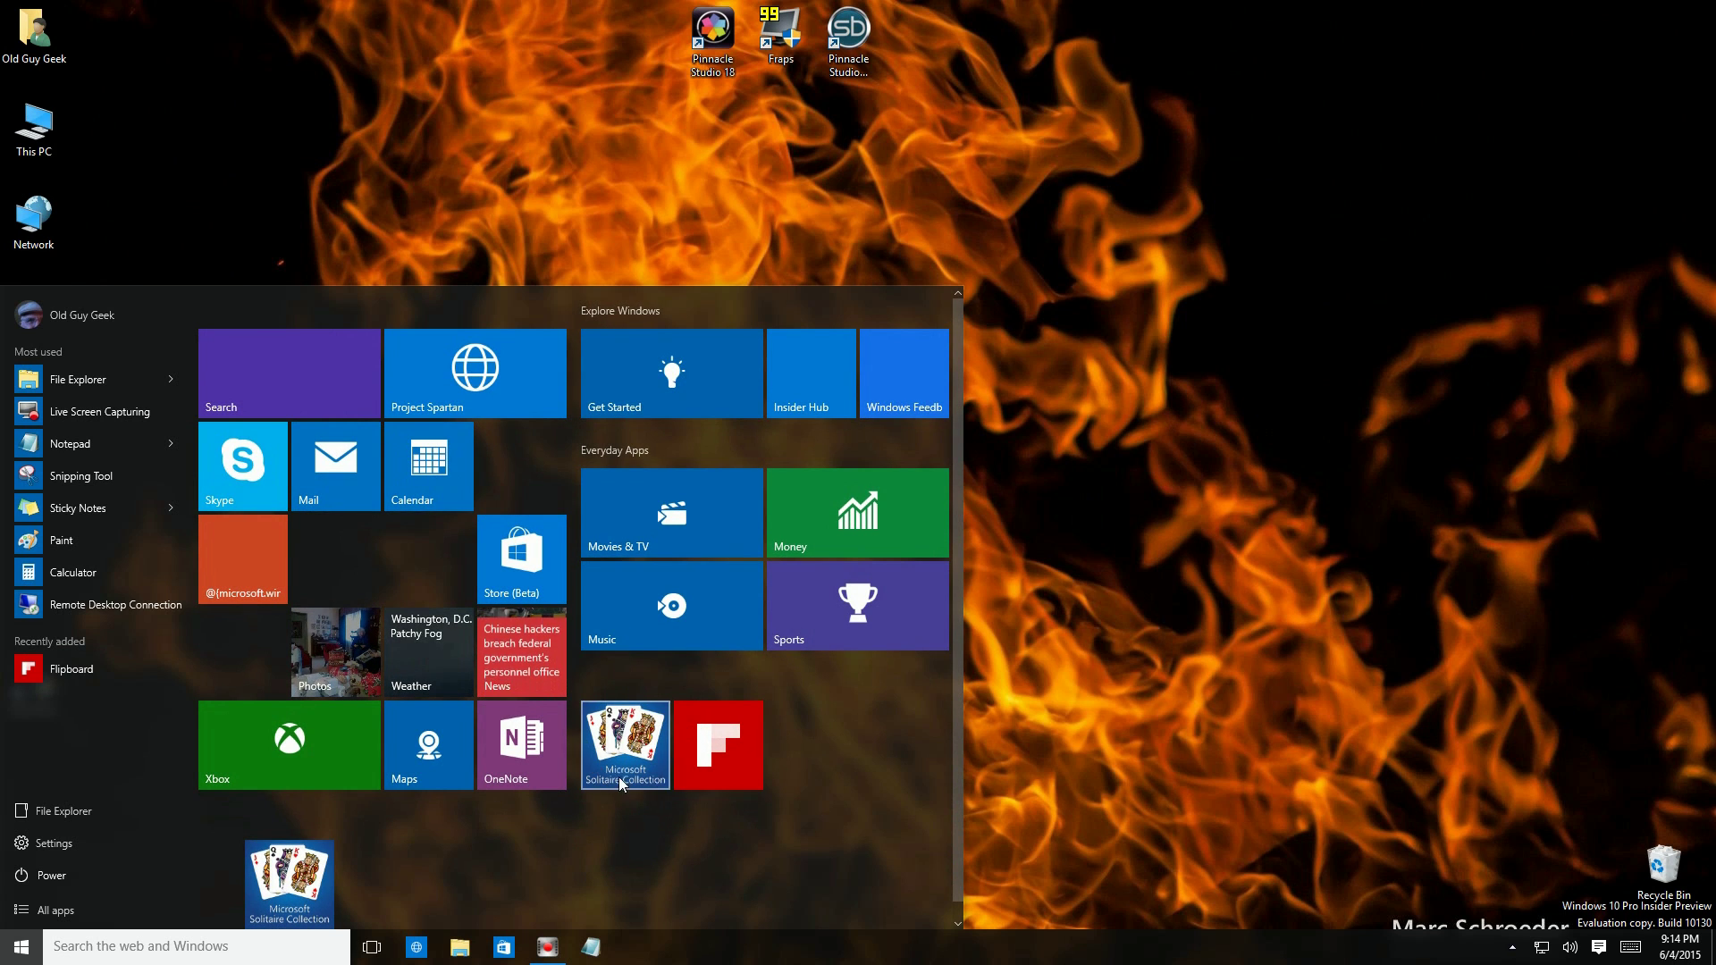
{"action": "left_click_drag", "start_coordinate": [699, 739], "coordinate": [630, 589]}
{"action": "left_click", "coordinate": [681, 599]}
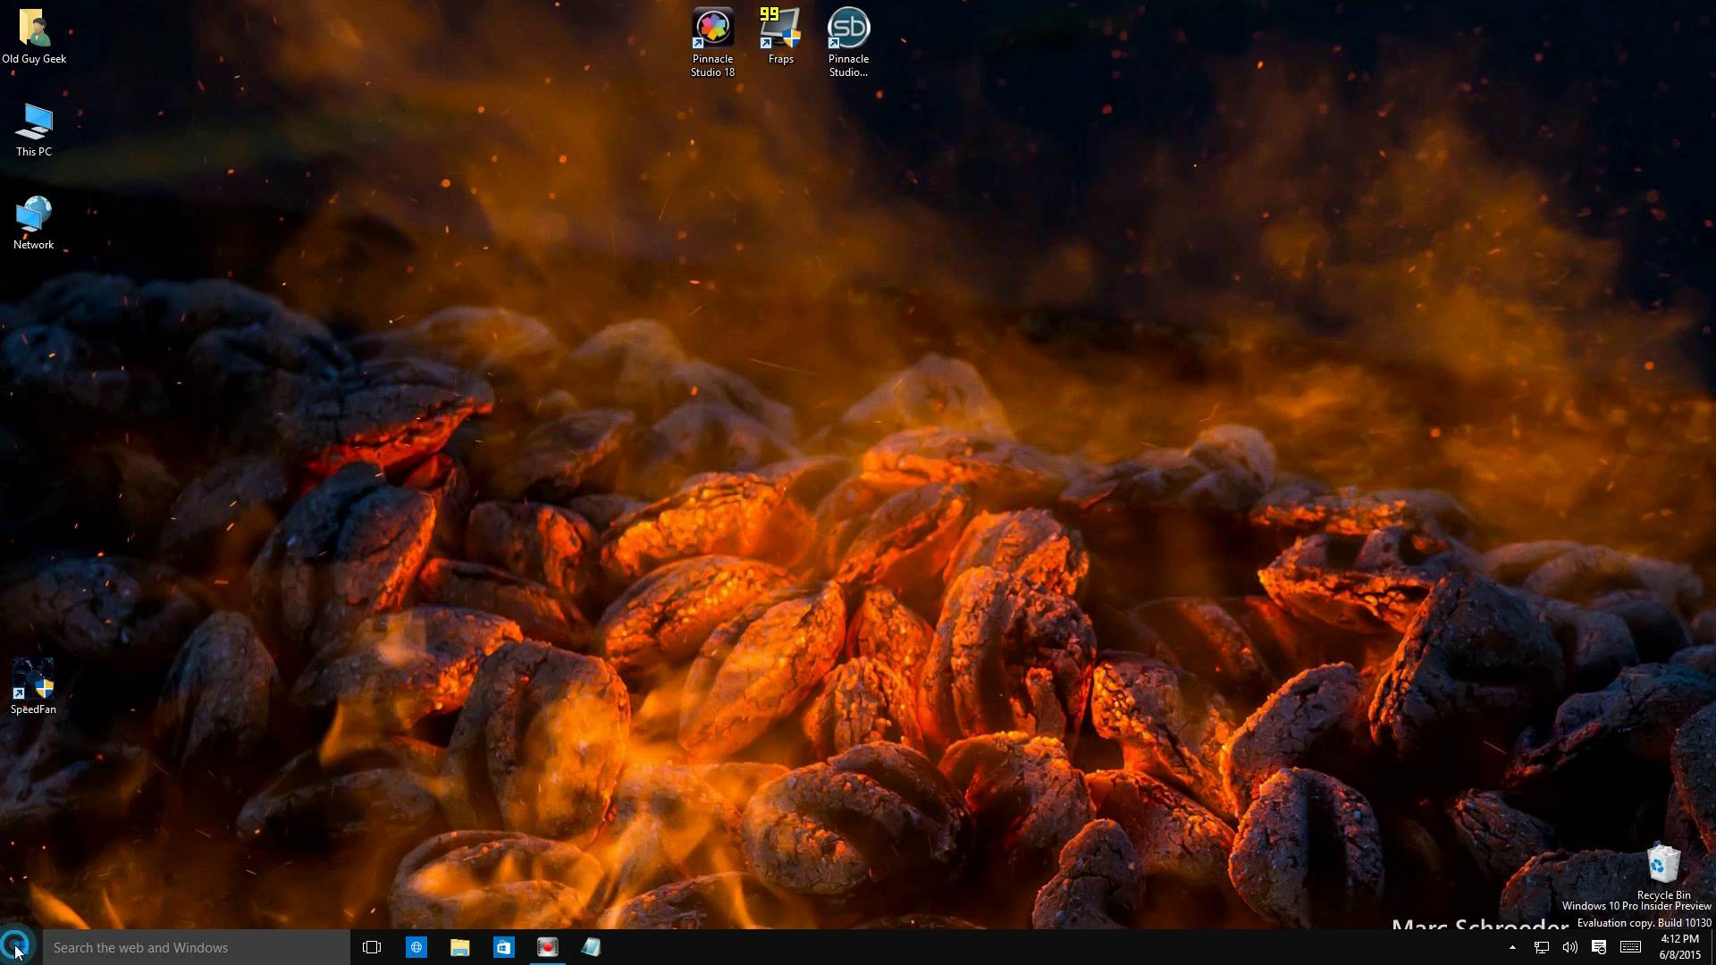
Pin the Flipboard tile to the taskbar
{"action": "left_click", "coordinate": [16, 951]}
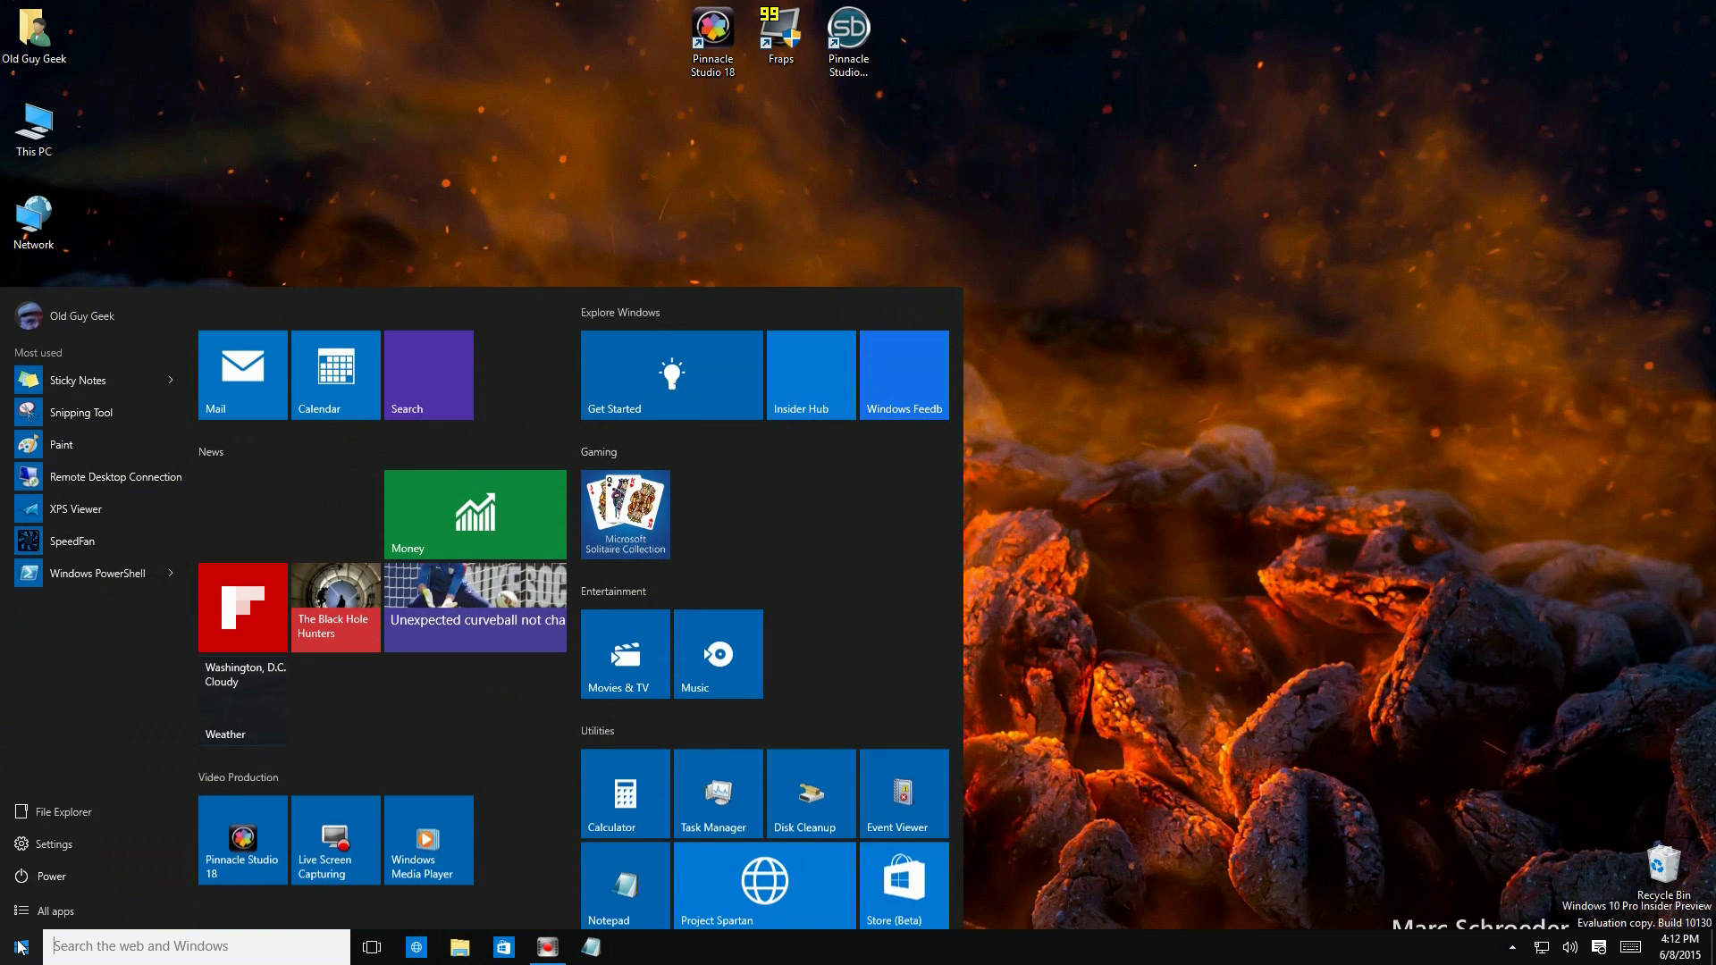
{"action": "right_click", "coordinate": [243, 621]}
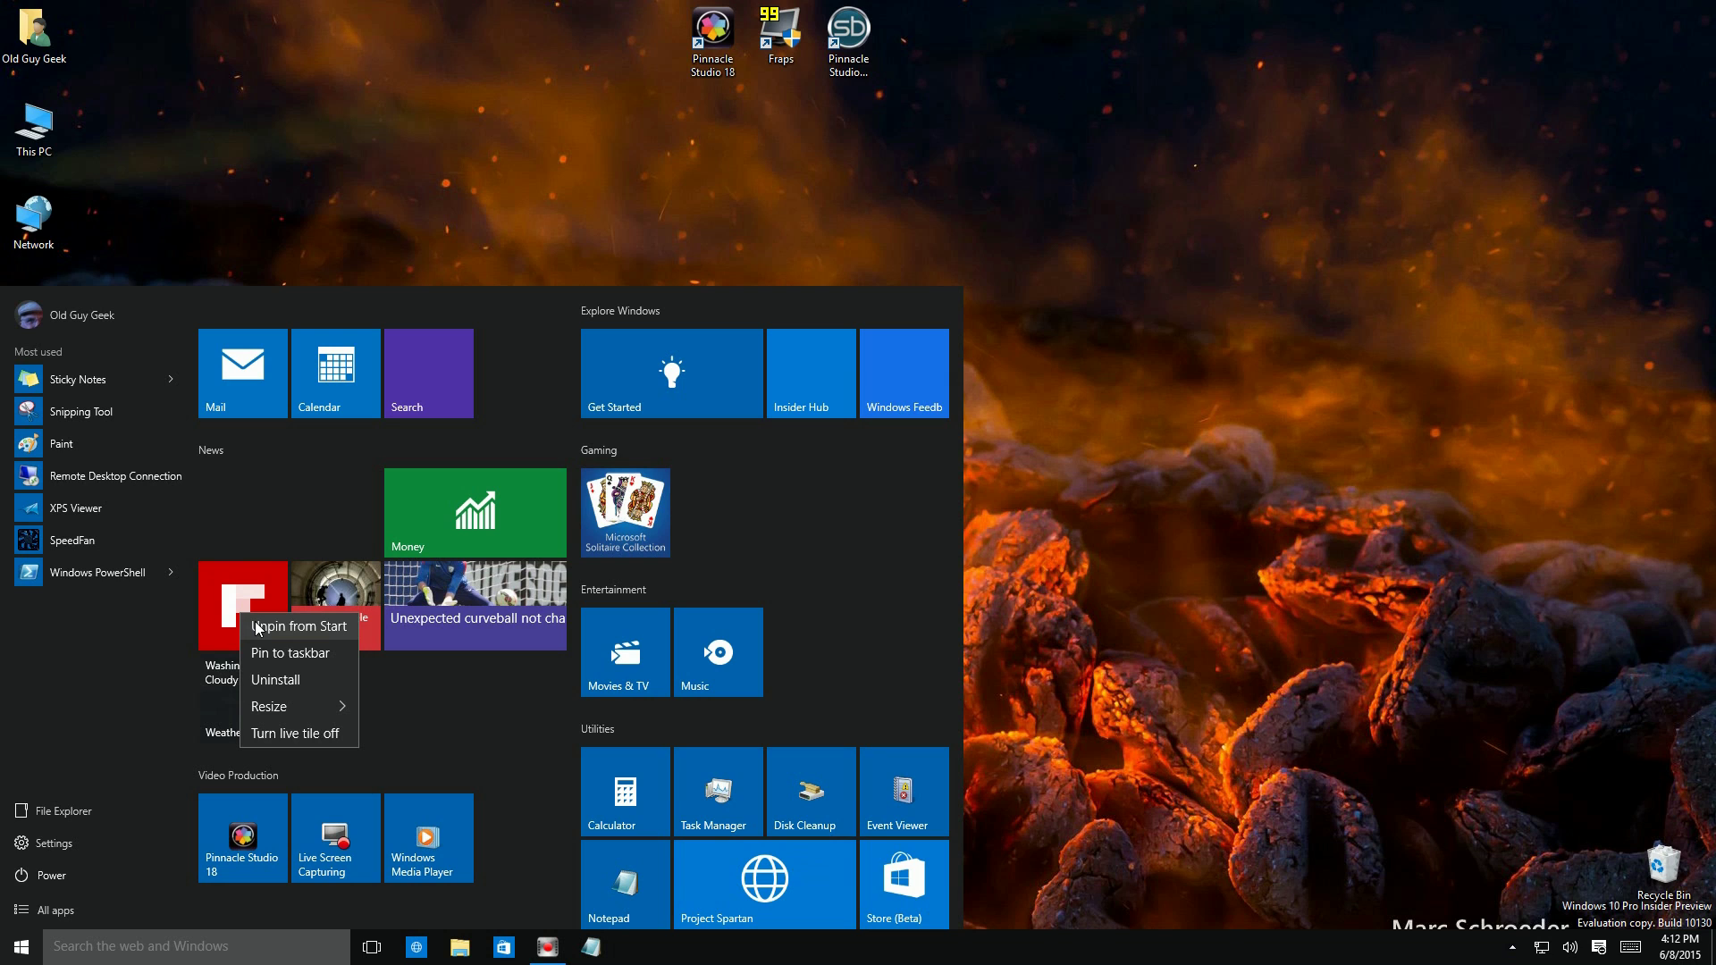
{"action": "right_click", "coordinate": [71, 542]}
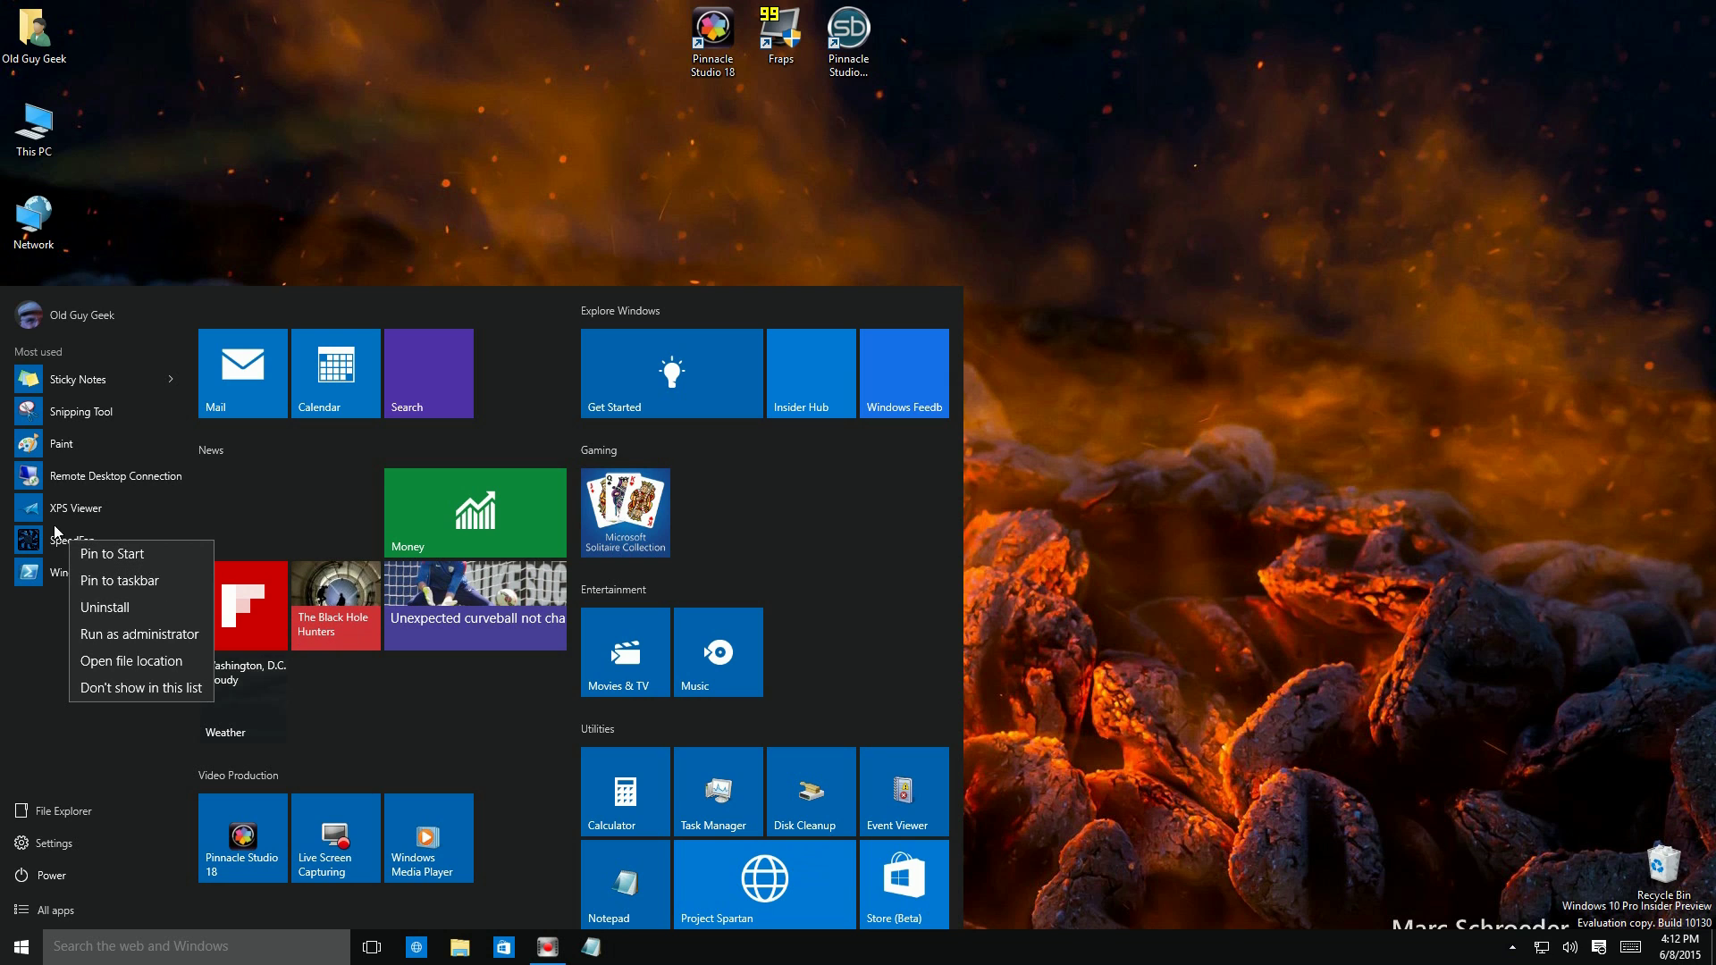
{"action": "right_click", "coordinate": [249, 601]}
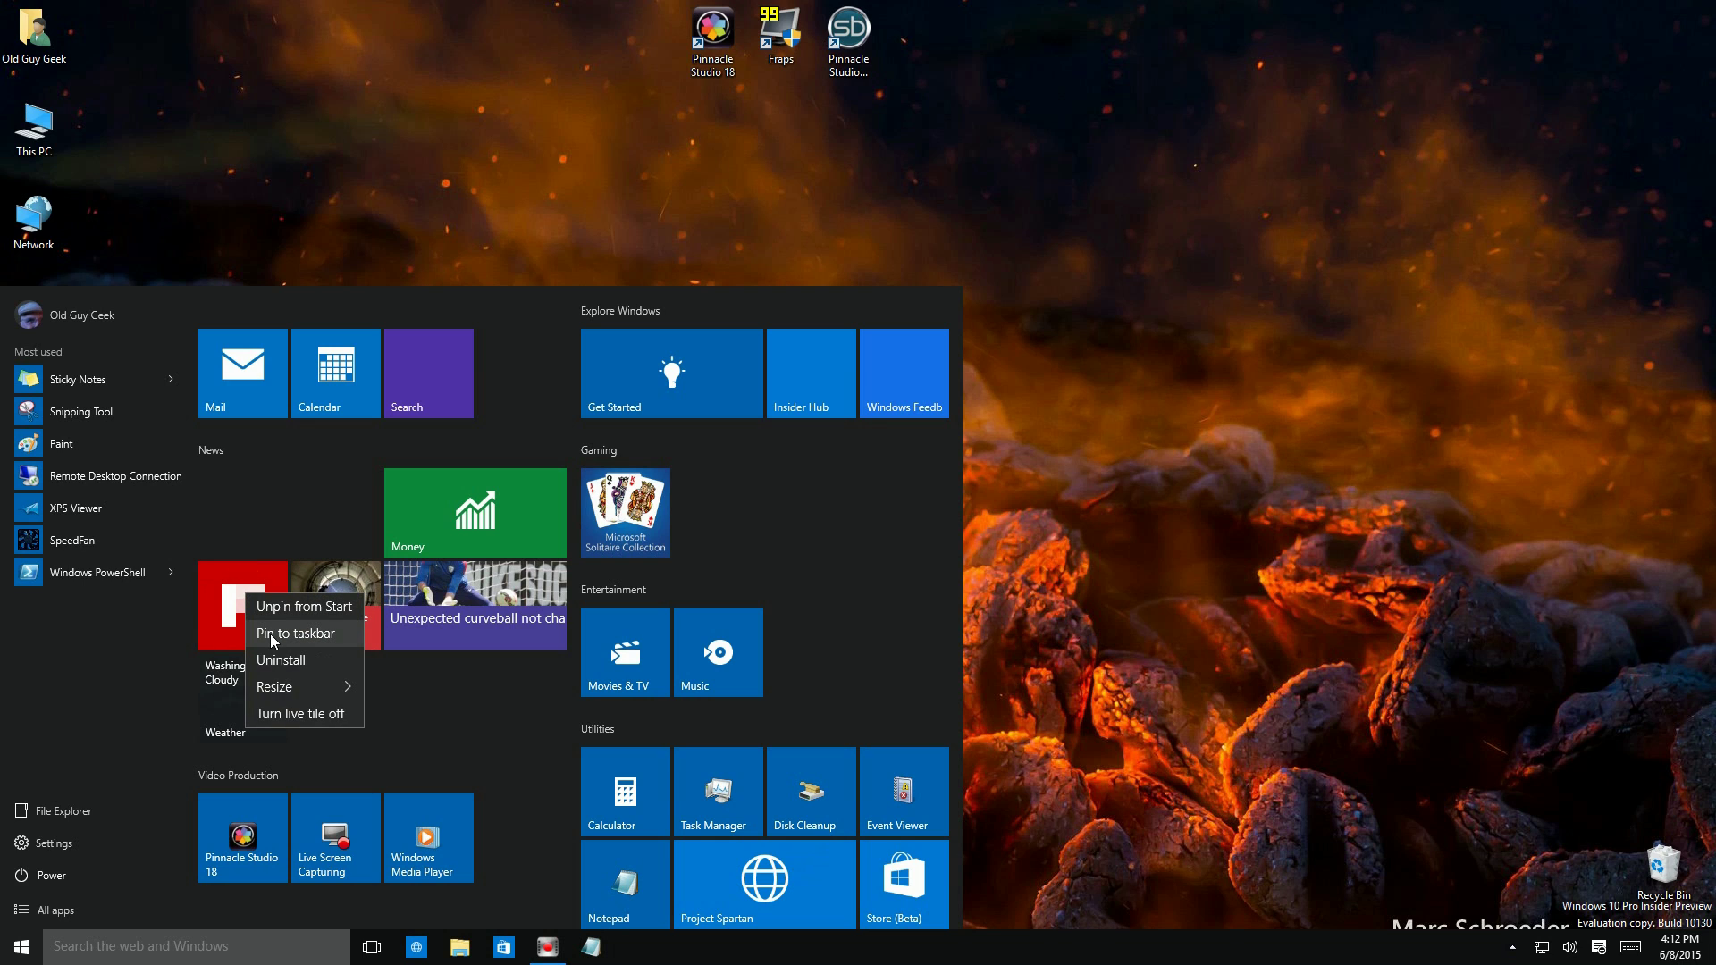
{"action": "left_click", "coordinate": [273, 640]}
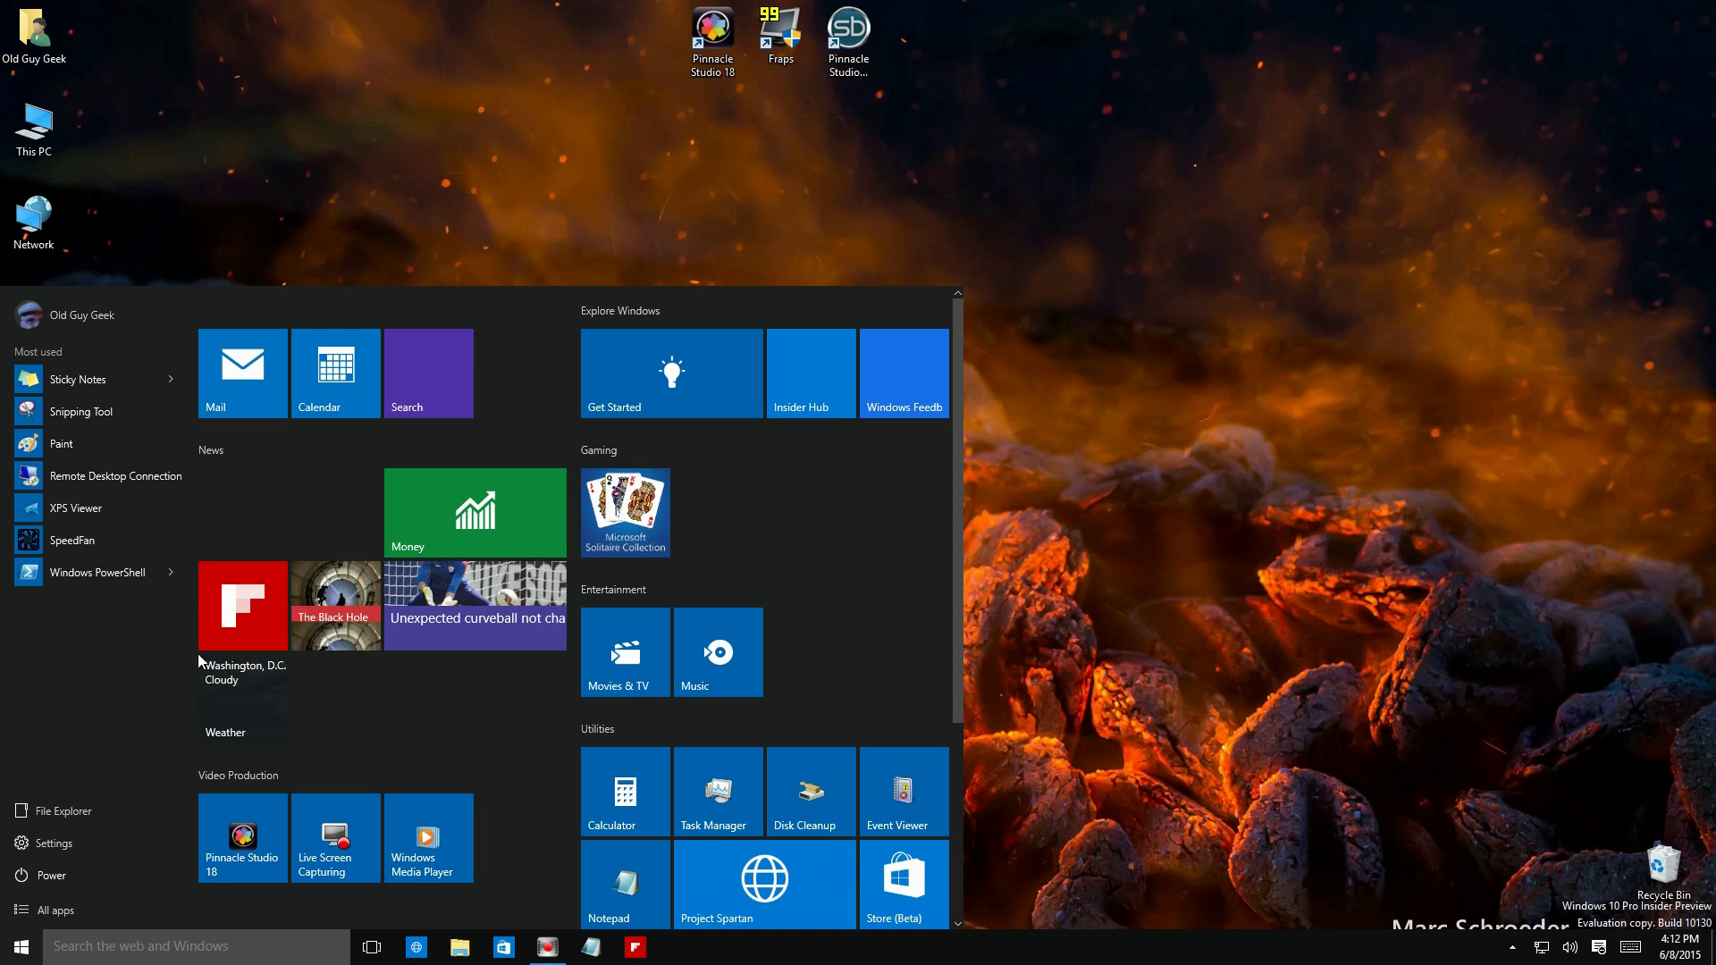
Unpin Flipboard from the taskbar again
{"action": "right_click", "coordinate": [634, 951]}
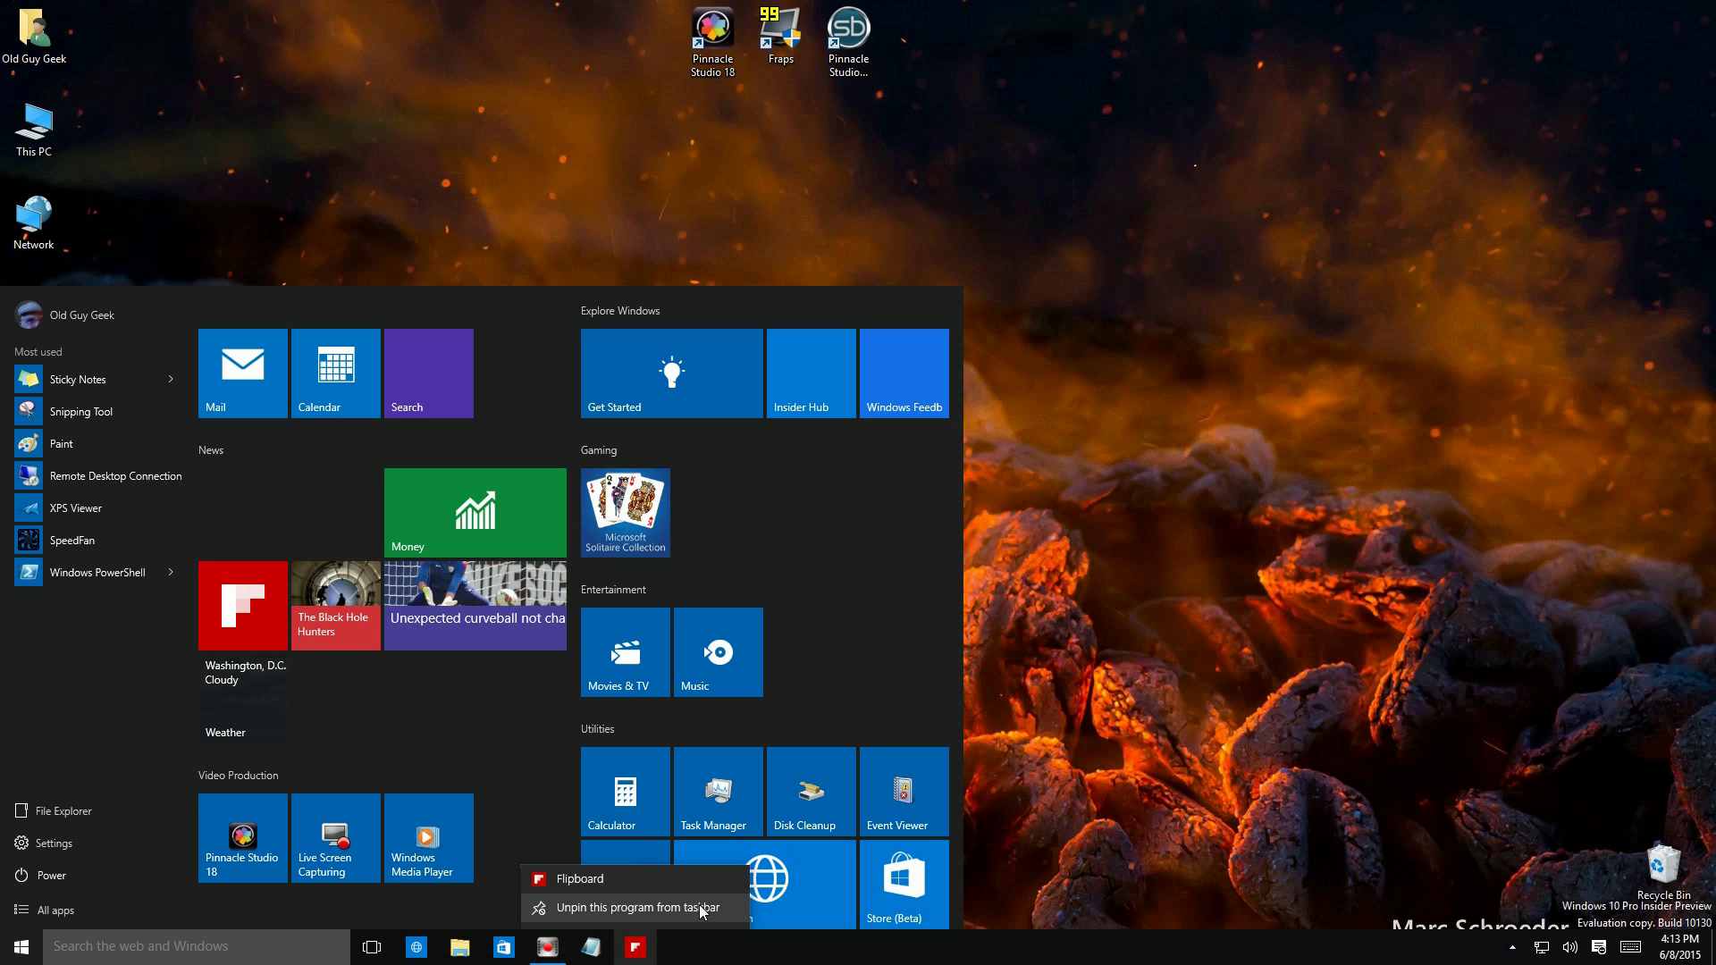
{"action": "right_click", "coordinate": [225, 595]}
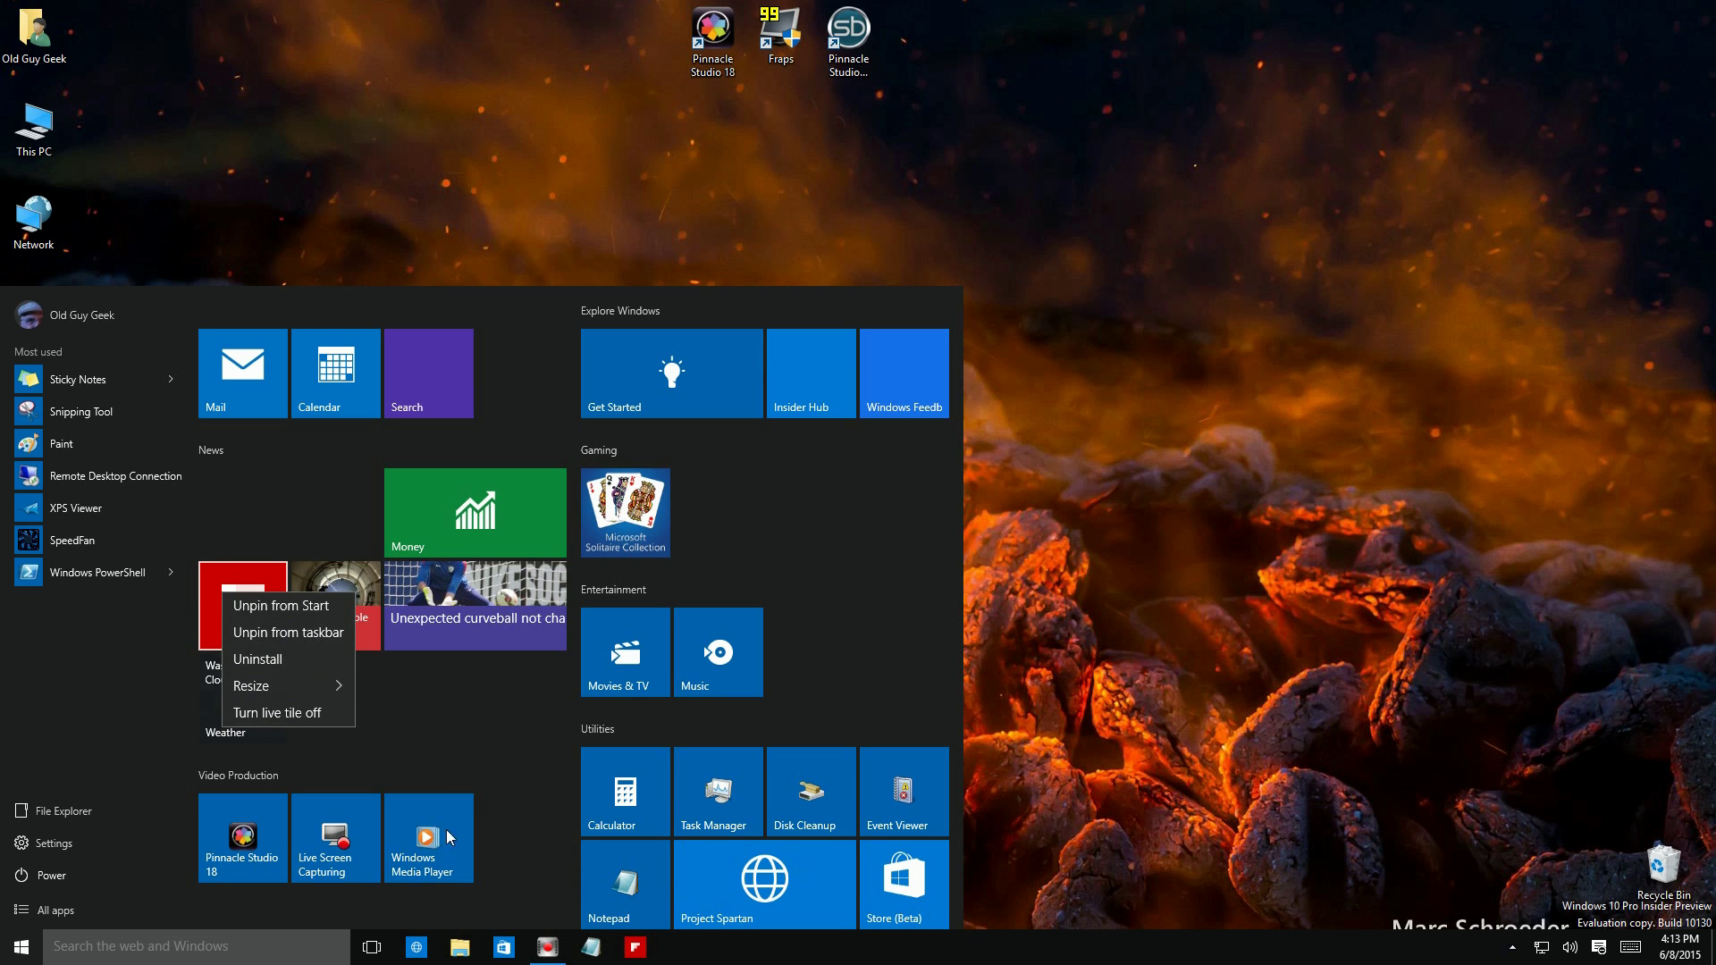
{"action": "left_click", "coordinate": [251, 633]}
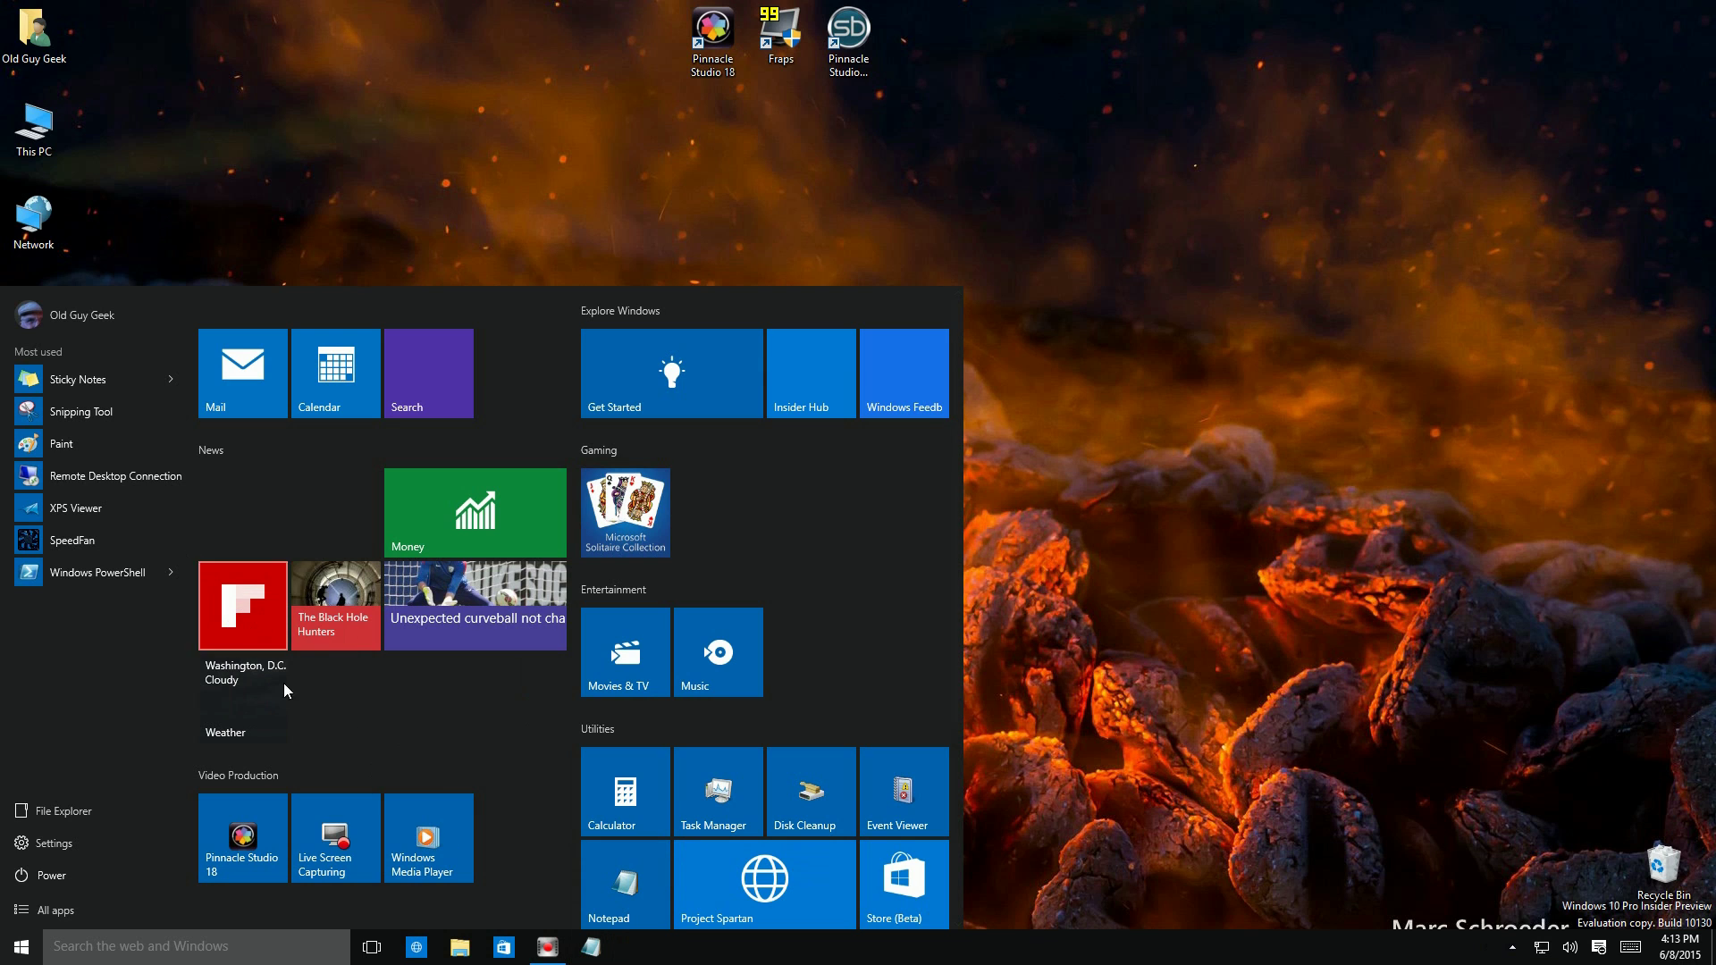
Resize the Flipboard tile to Small, then Medium, then Wide
{"action": "right_click", "coordinate": [235, 627]}
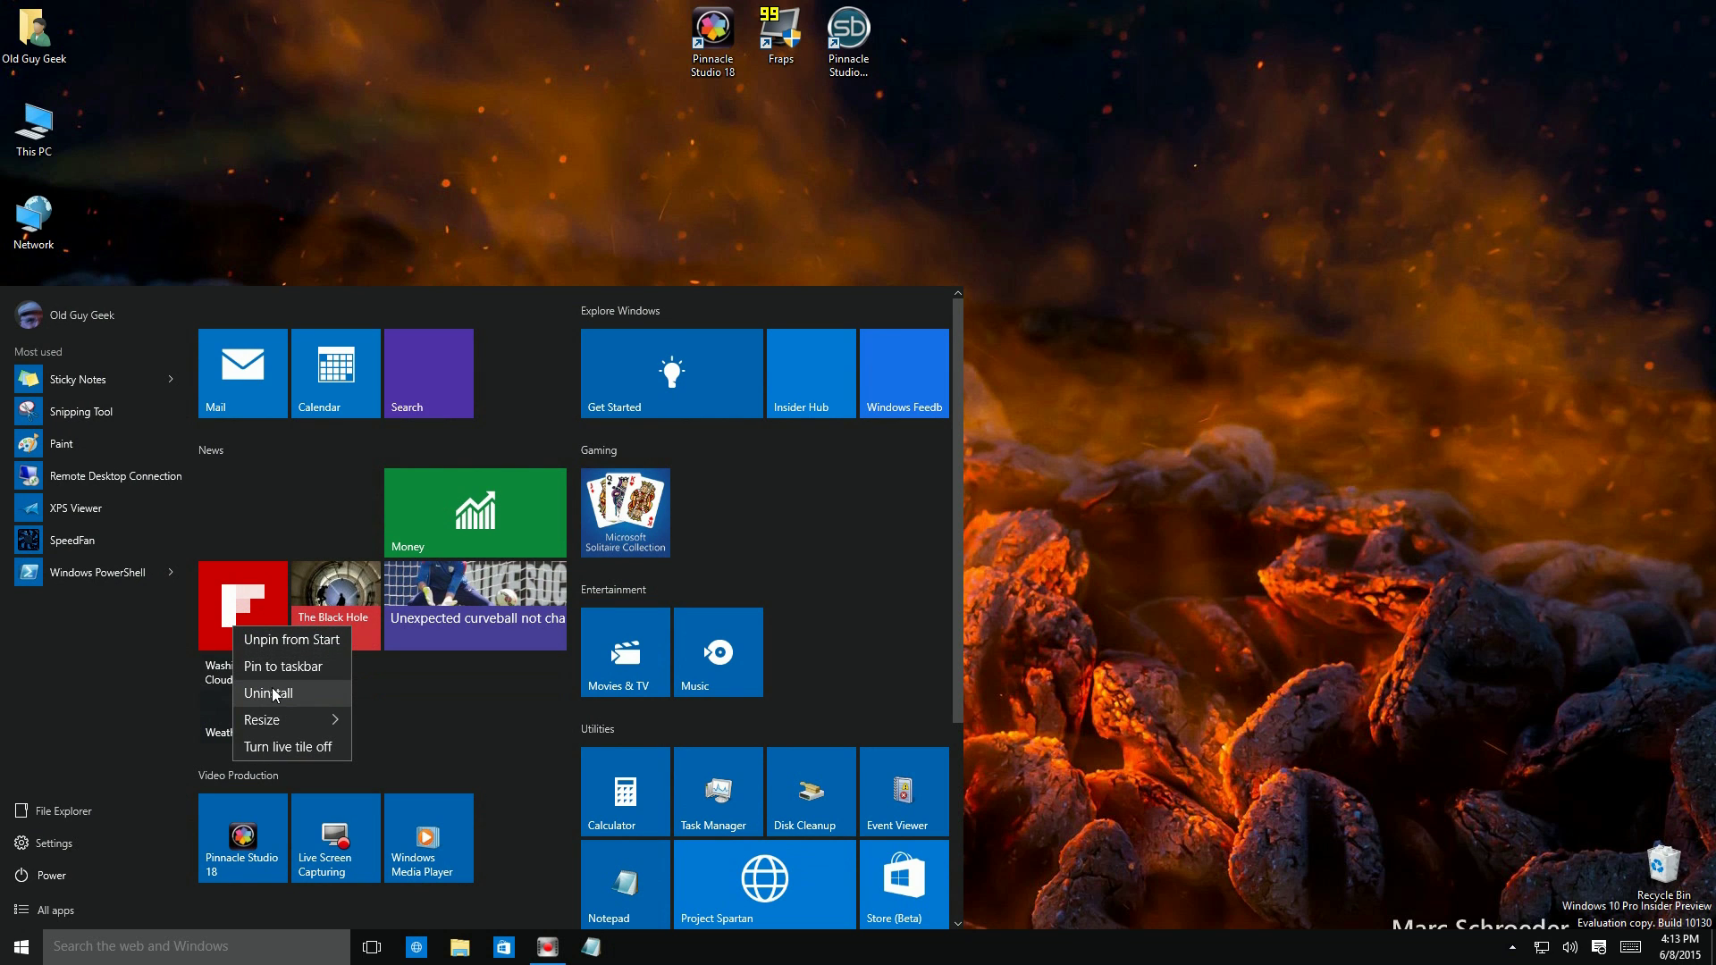
{"action": "mouse_move", "coordinate": [281, 724]}
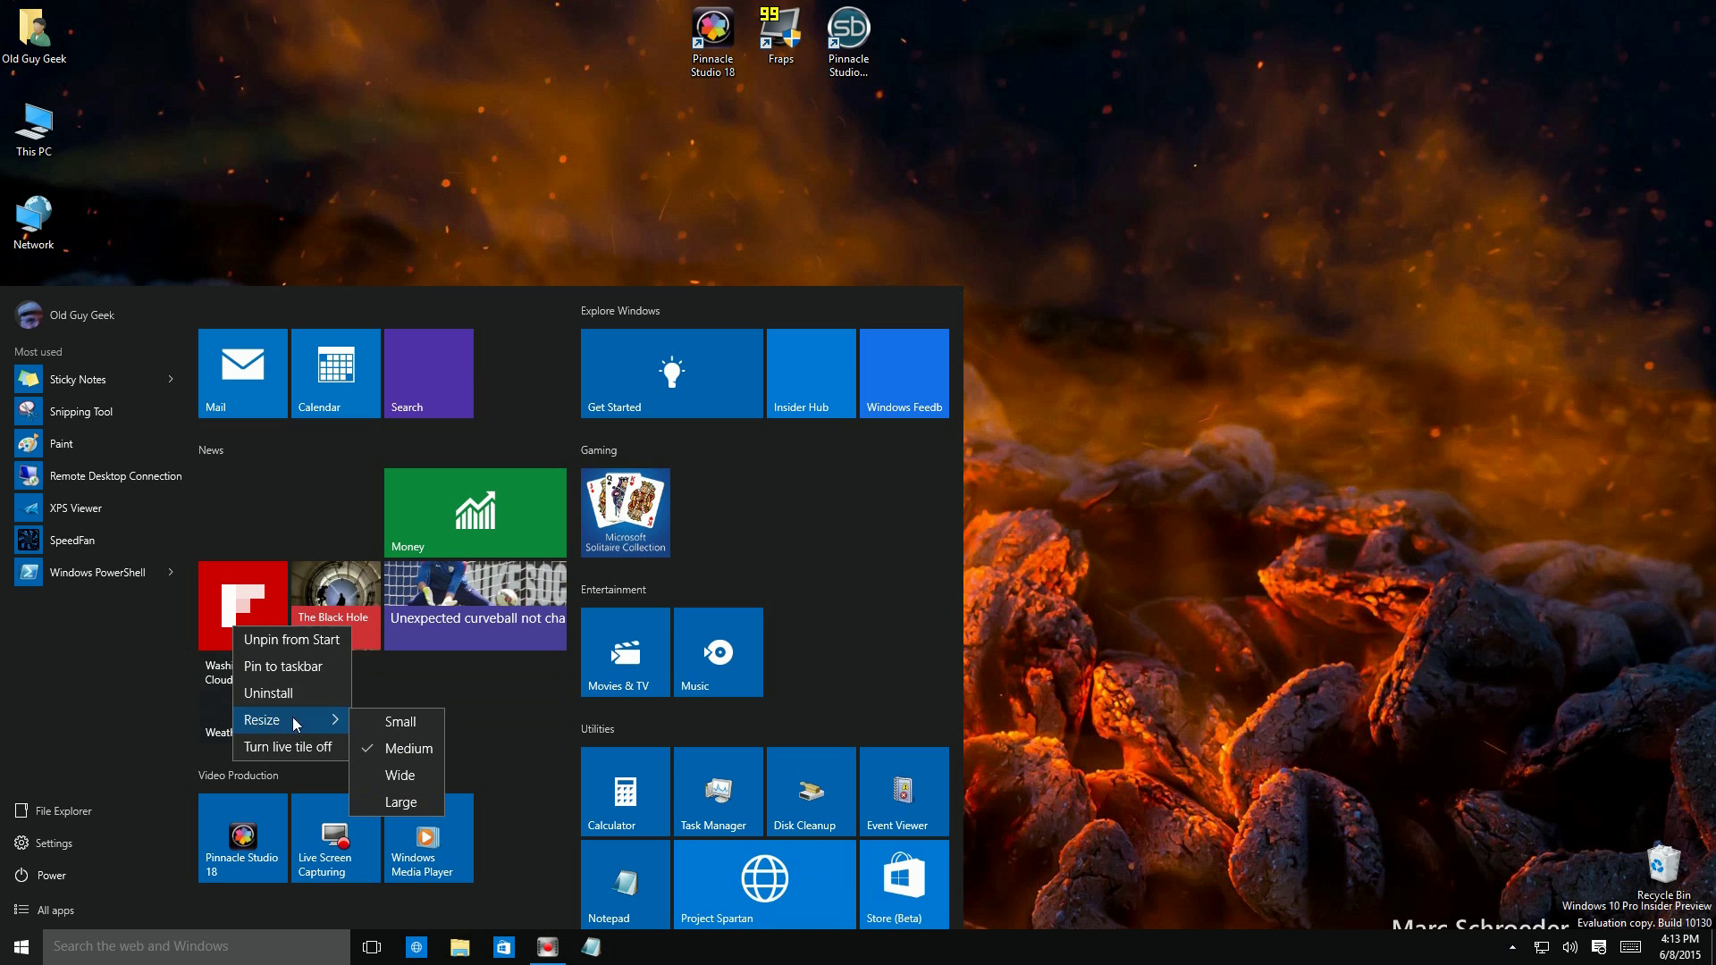
{"action": "left_click", "coordinate": [399, 724]}
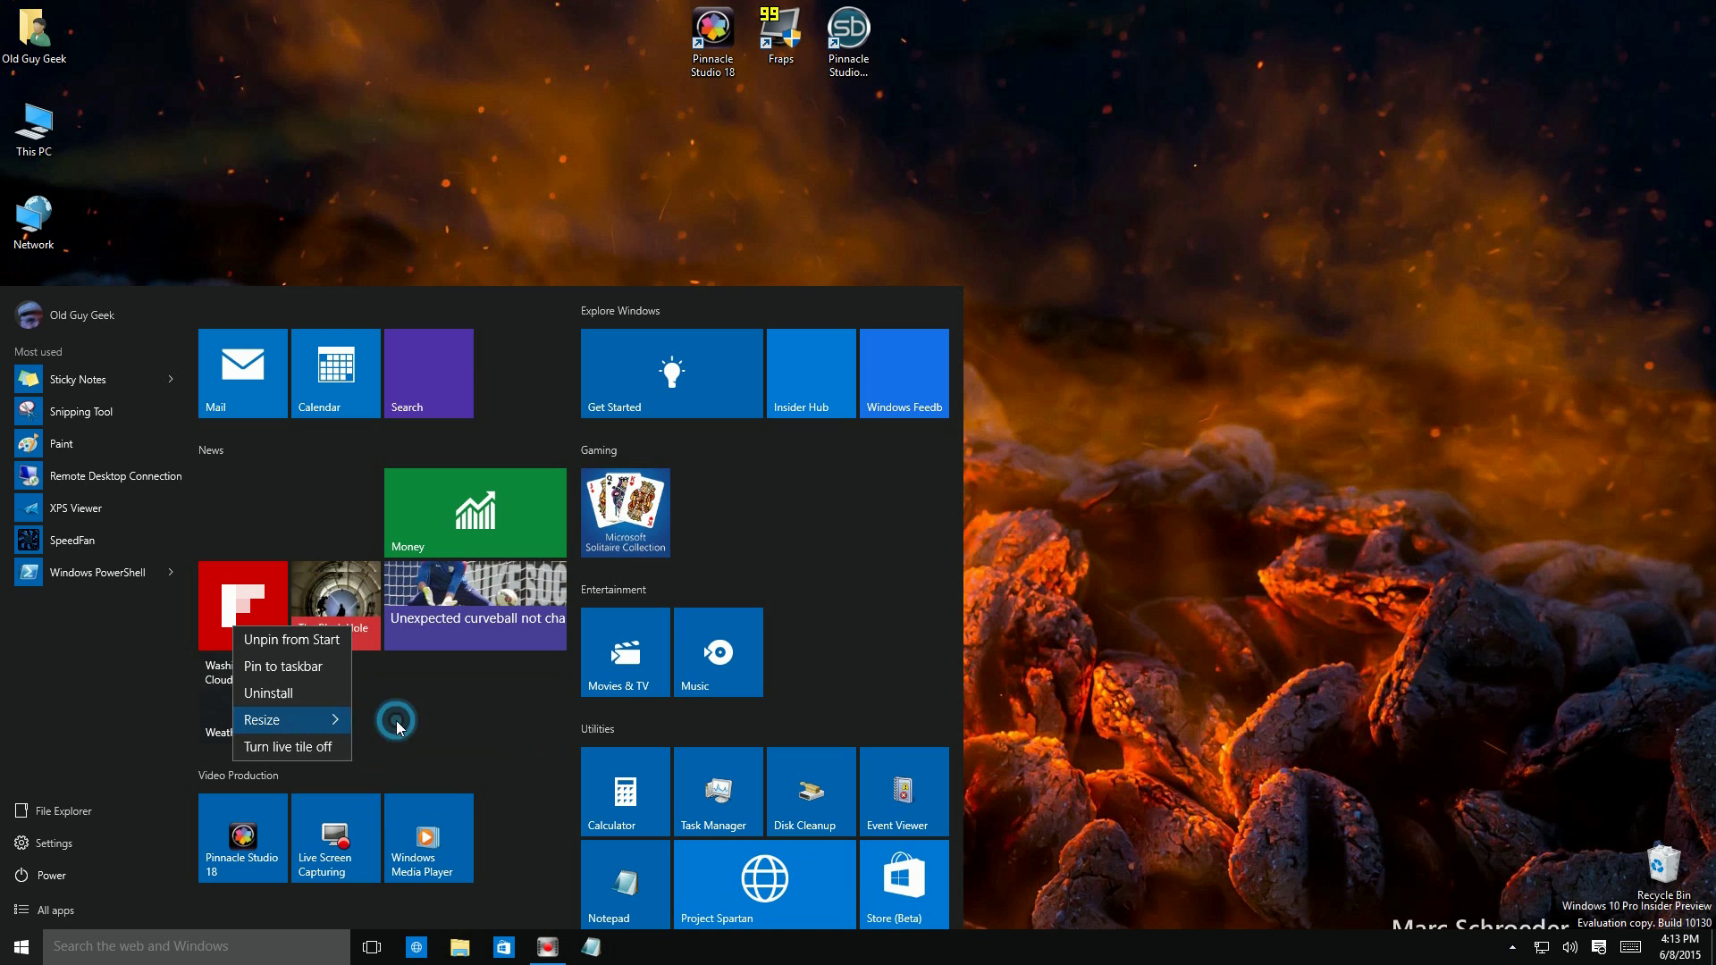
{"action": "right_click", "coordinate": [223, 591]}
{"action": "mouse_move", "coordinate": [249, 677]}
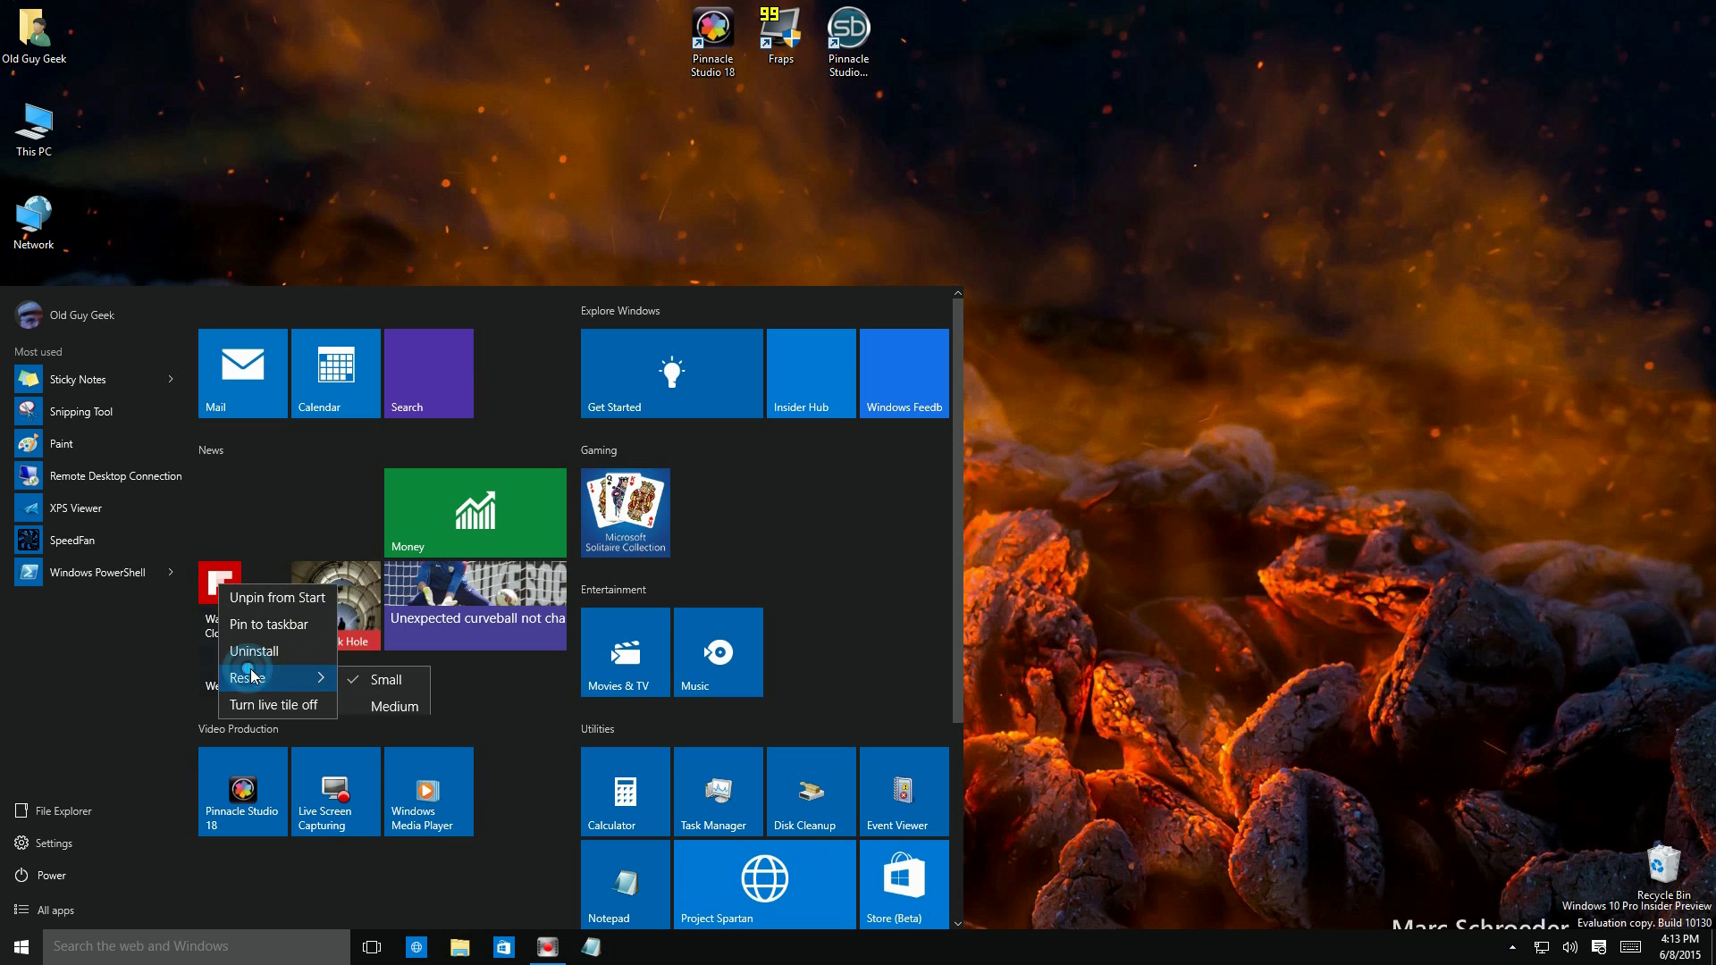
{"action": "left_click", "coordinate": [369, 711]}
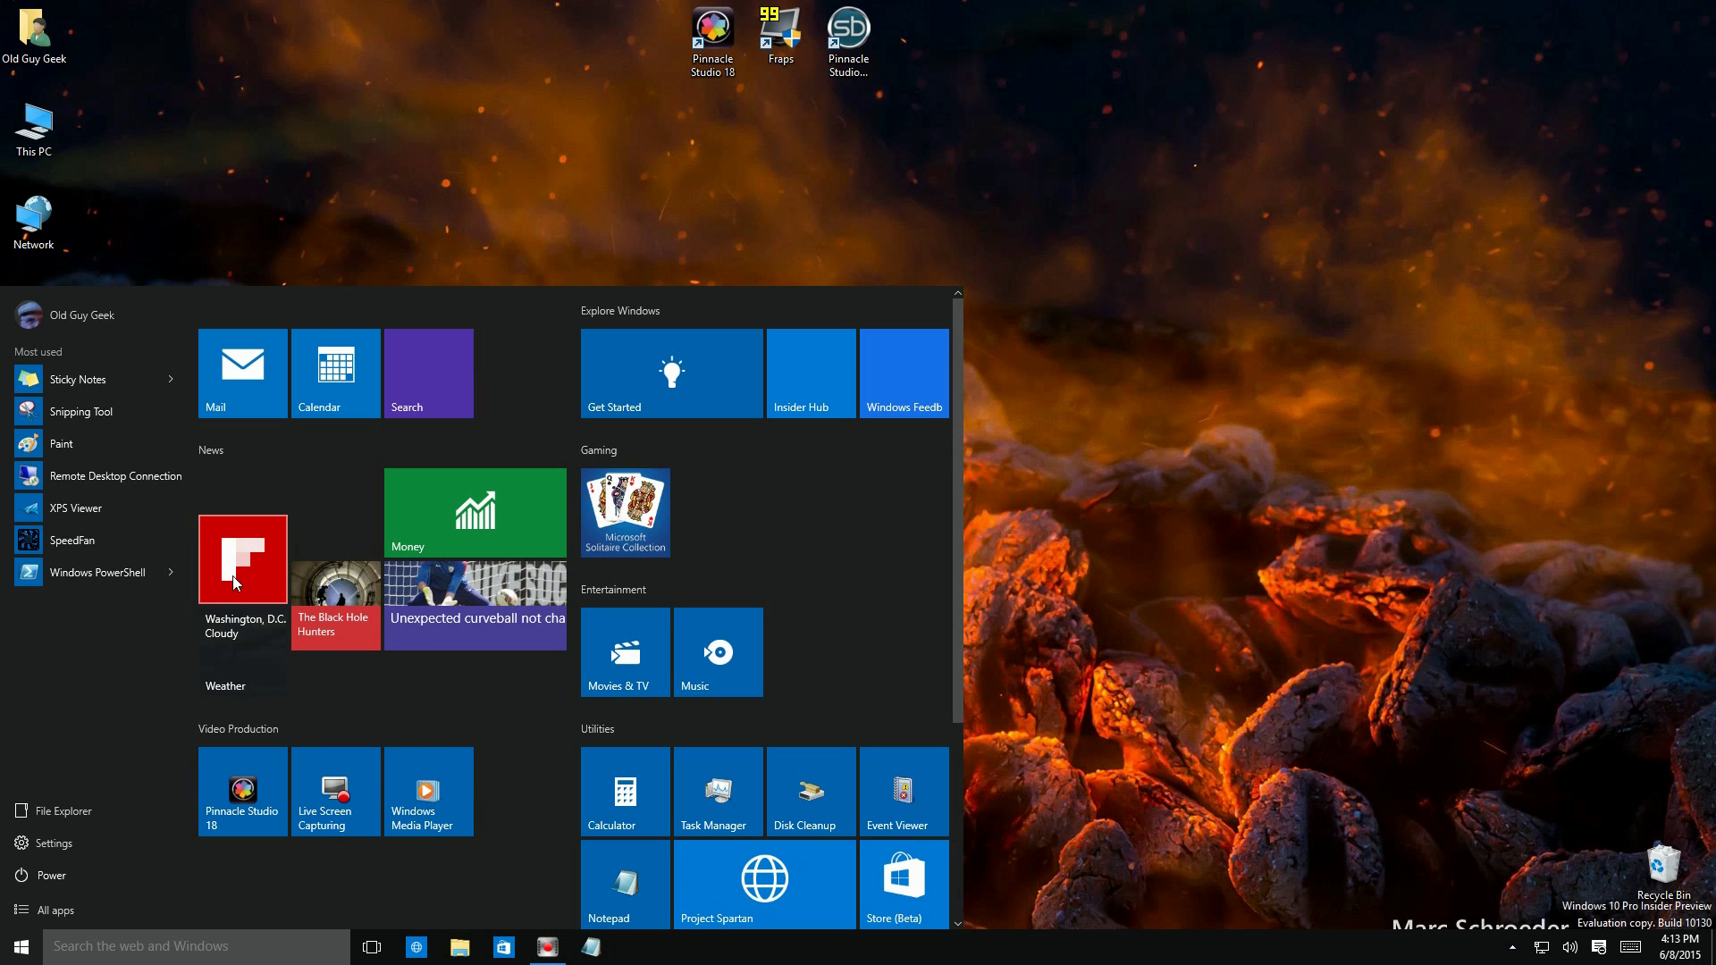
{"action": "right_click", "coordinate": [236, 583]}
{"action": "mouse_move", "coordinate": [268, 671]}
{"action": "left_click", "coordinate": [404, 727]}
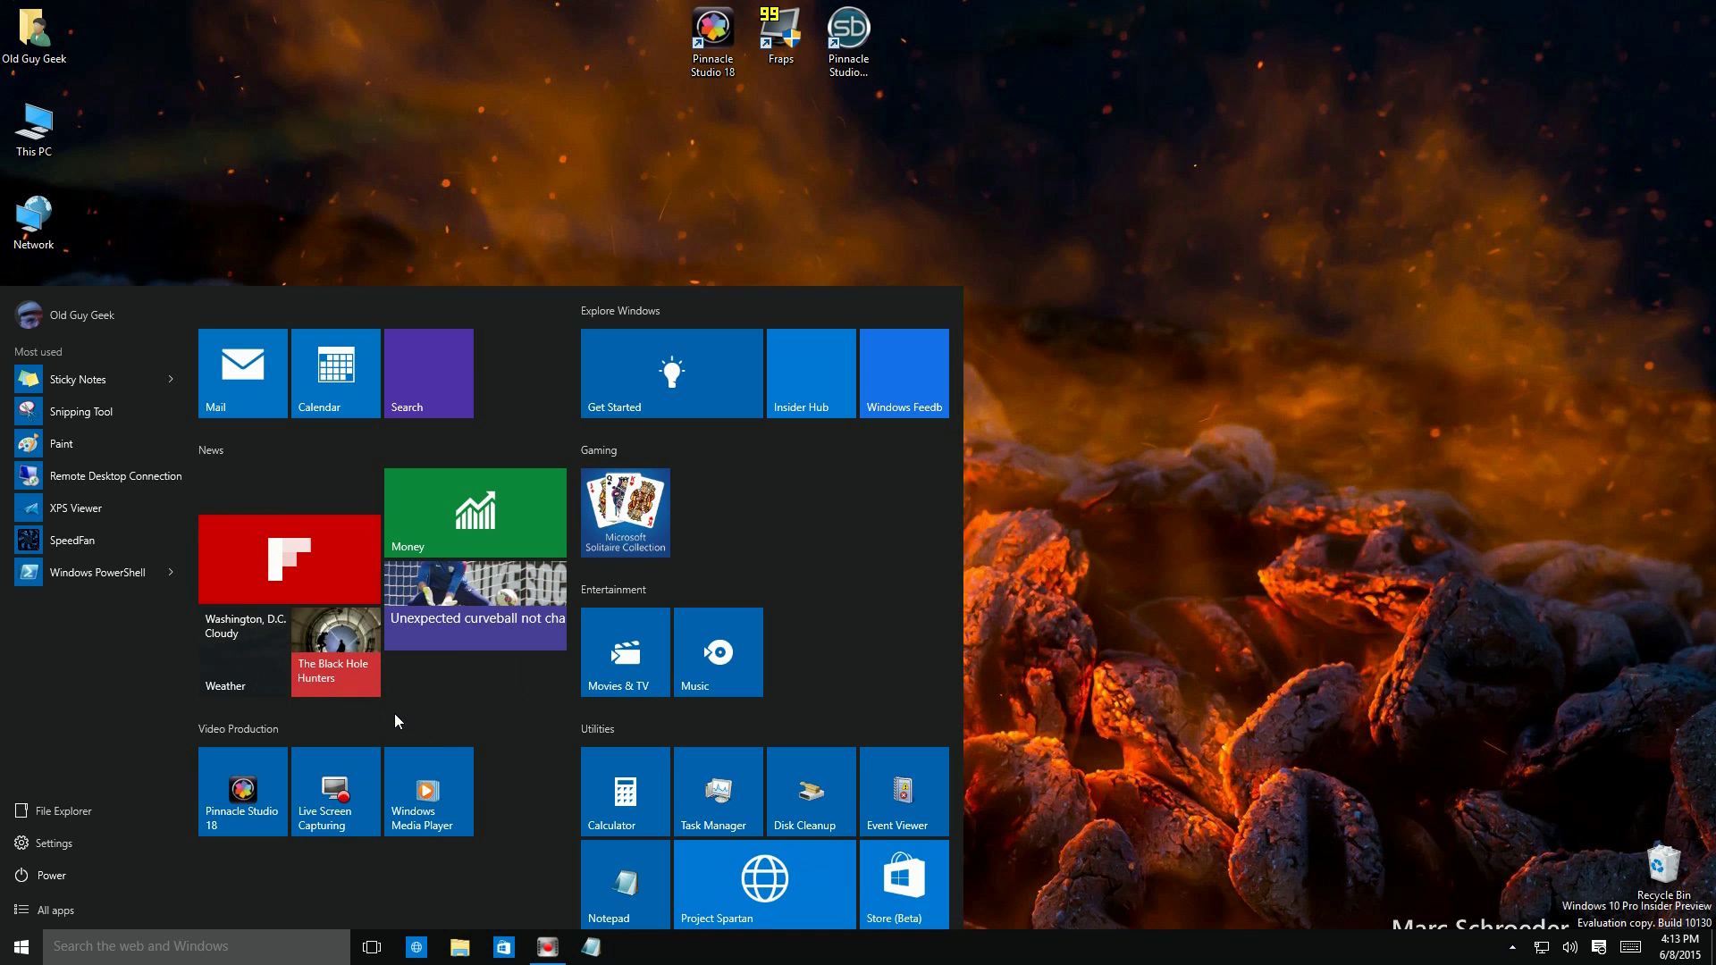
{"action": "right_click", "coordinate": [272, 561]}
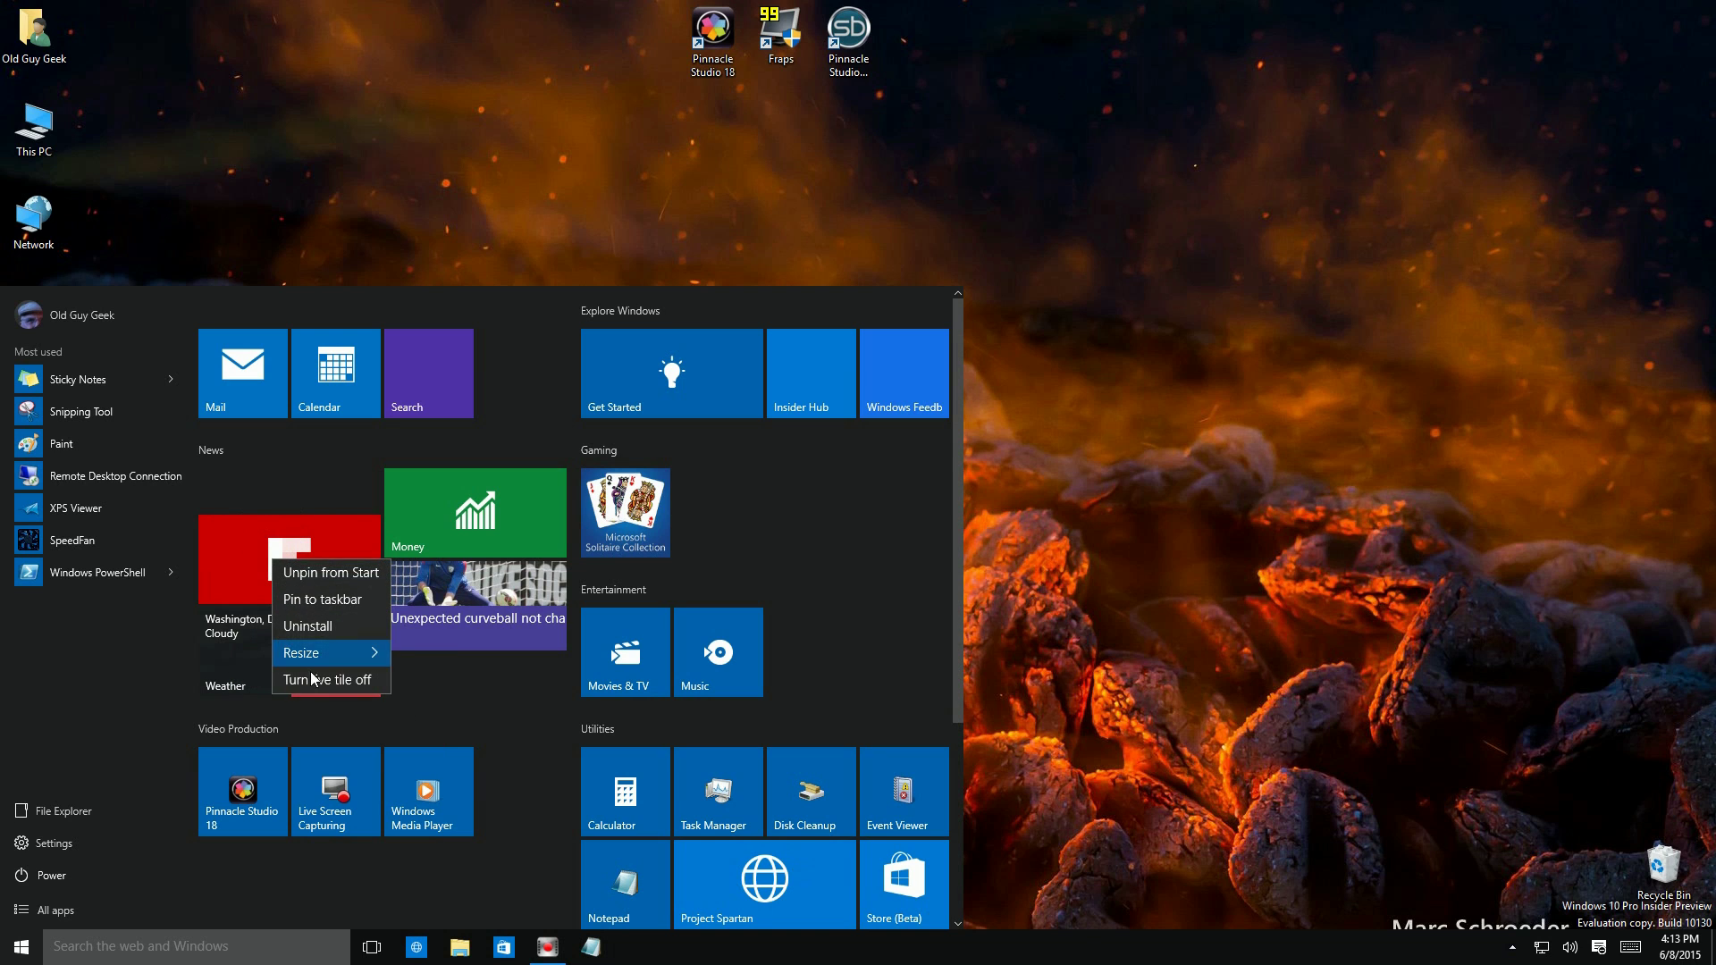
Make the Flipboard tile Large
{"action": "mouse_move", "coordinate": [379, 661]}
{"action": "left_click", "coordinate": [426, 738]}
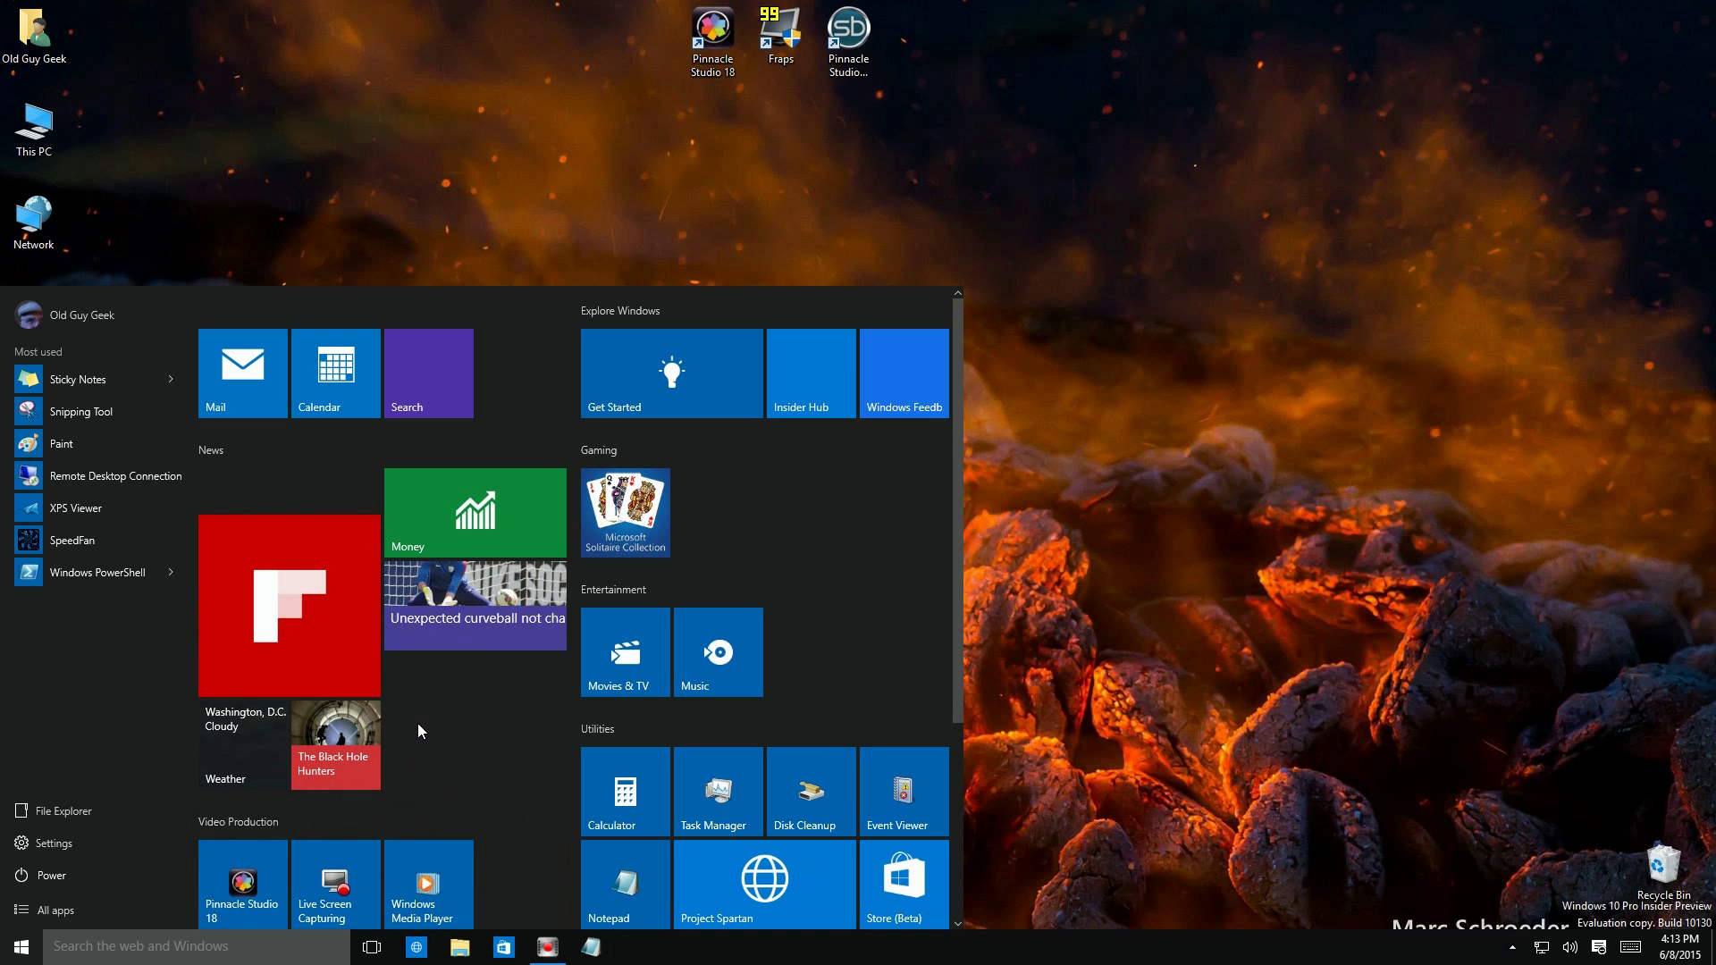
{"action": "right_click", "coordinate": [255, 585]}
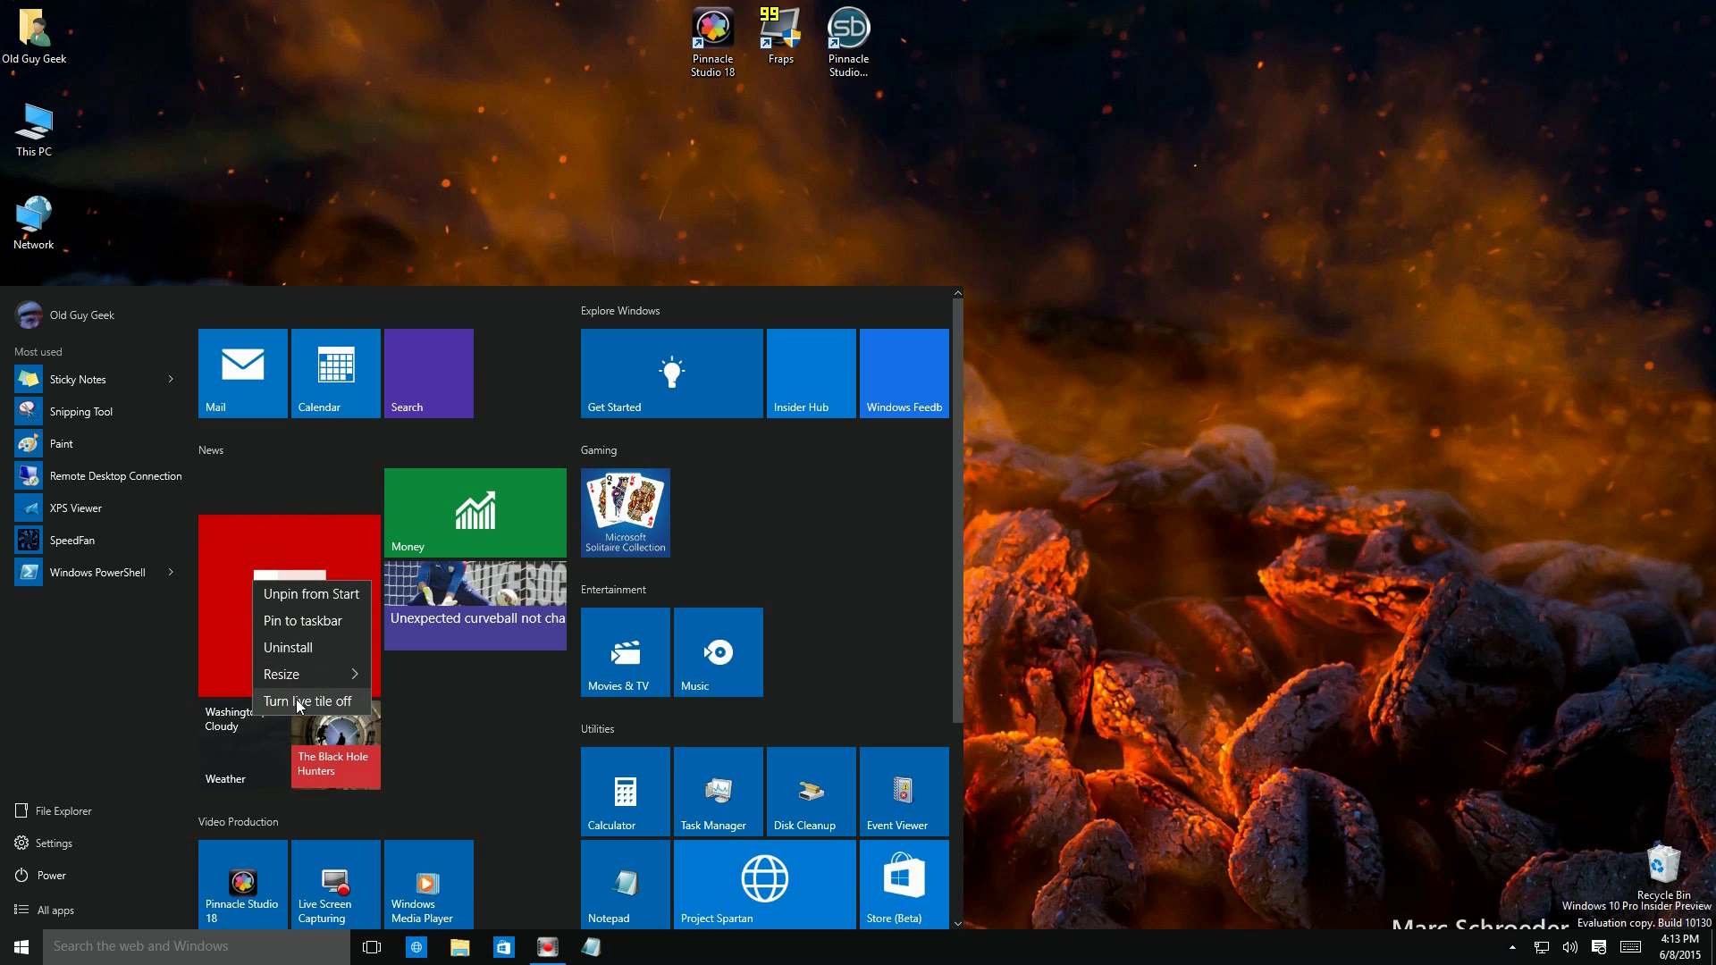
{"action": "left_click", "coordinate": [245, 542]}
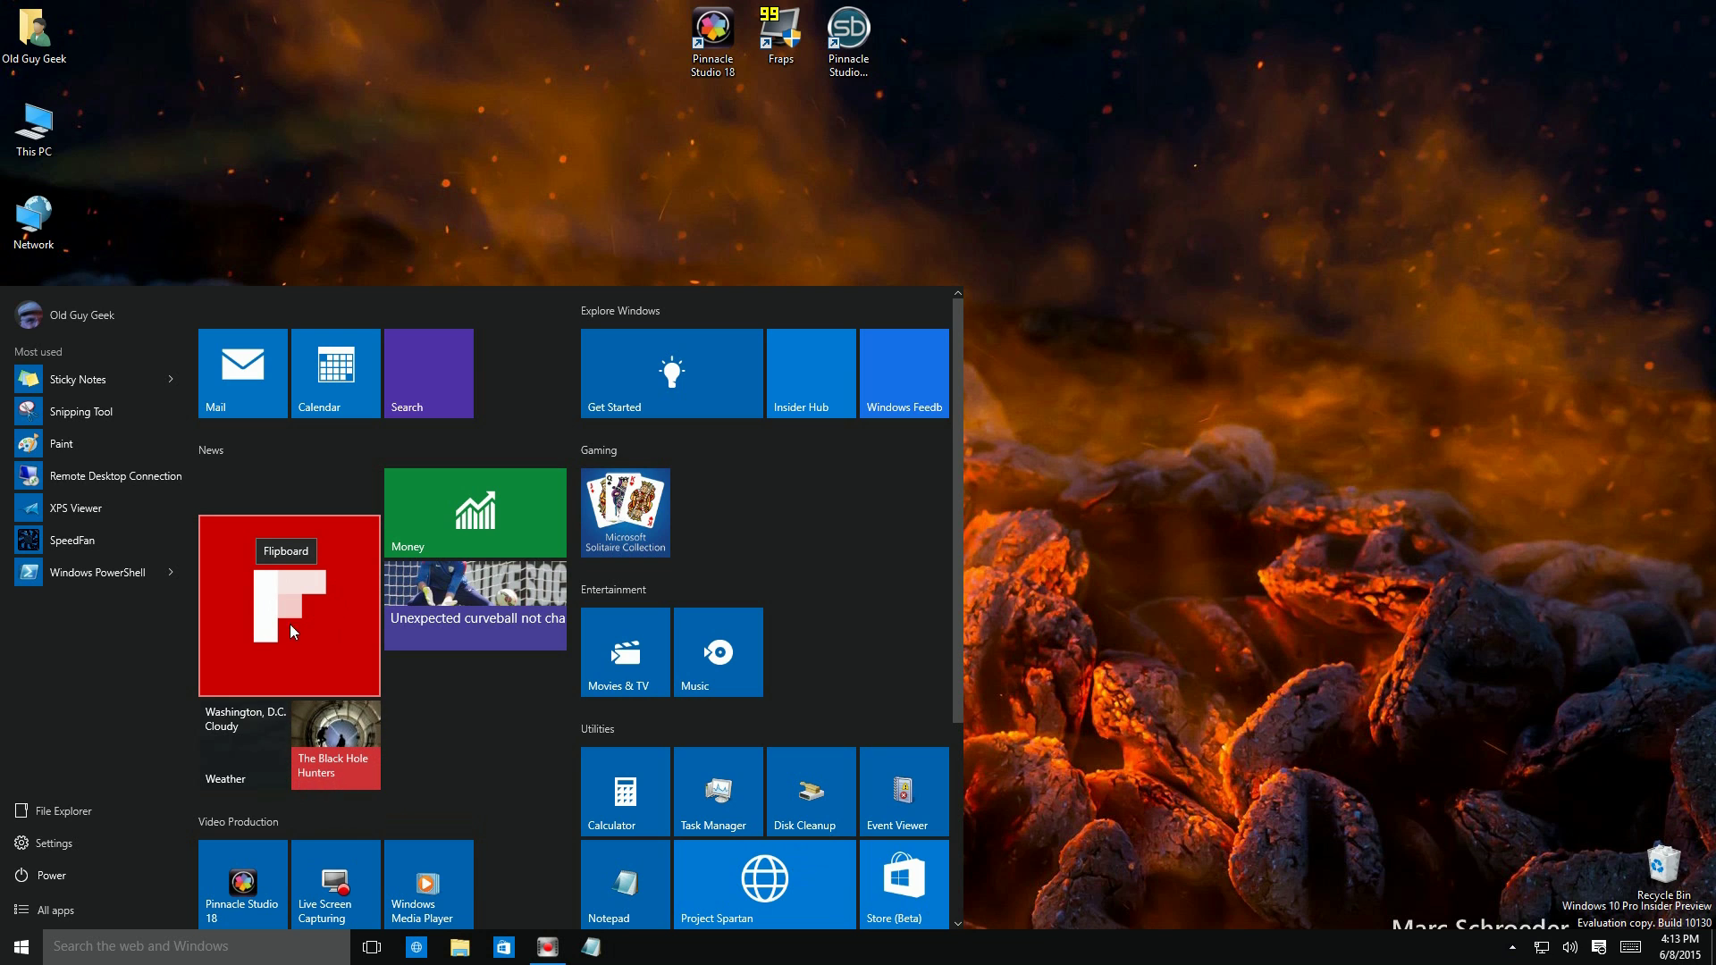
Turn the Sports tile's live updates off, then back on
{"action": "right_click", "coordinate": [441, 602]}
{"action": "left_click", "coordinate": [467, 725]}
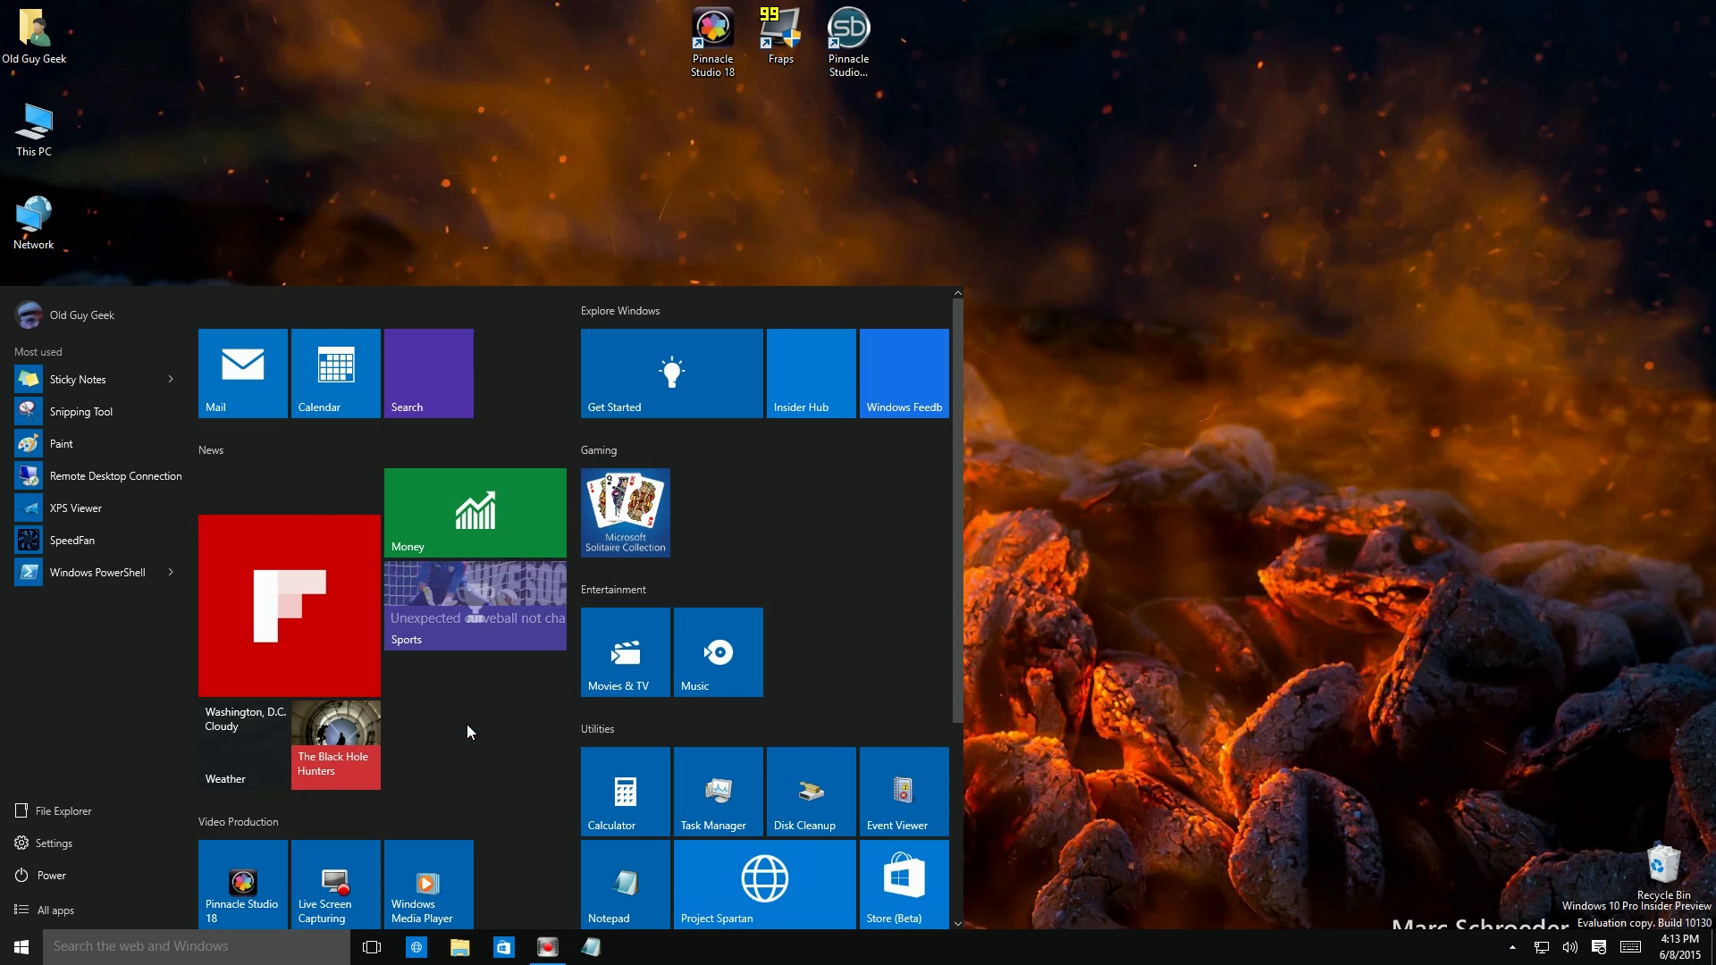
{"action": "right_click", "coordinate": [453, 607]}
{"action": "left_click", "coordinate": [481, 722]}
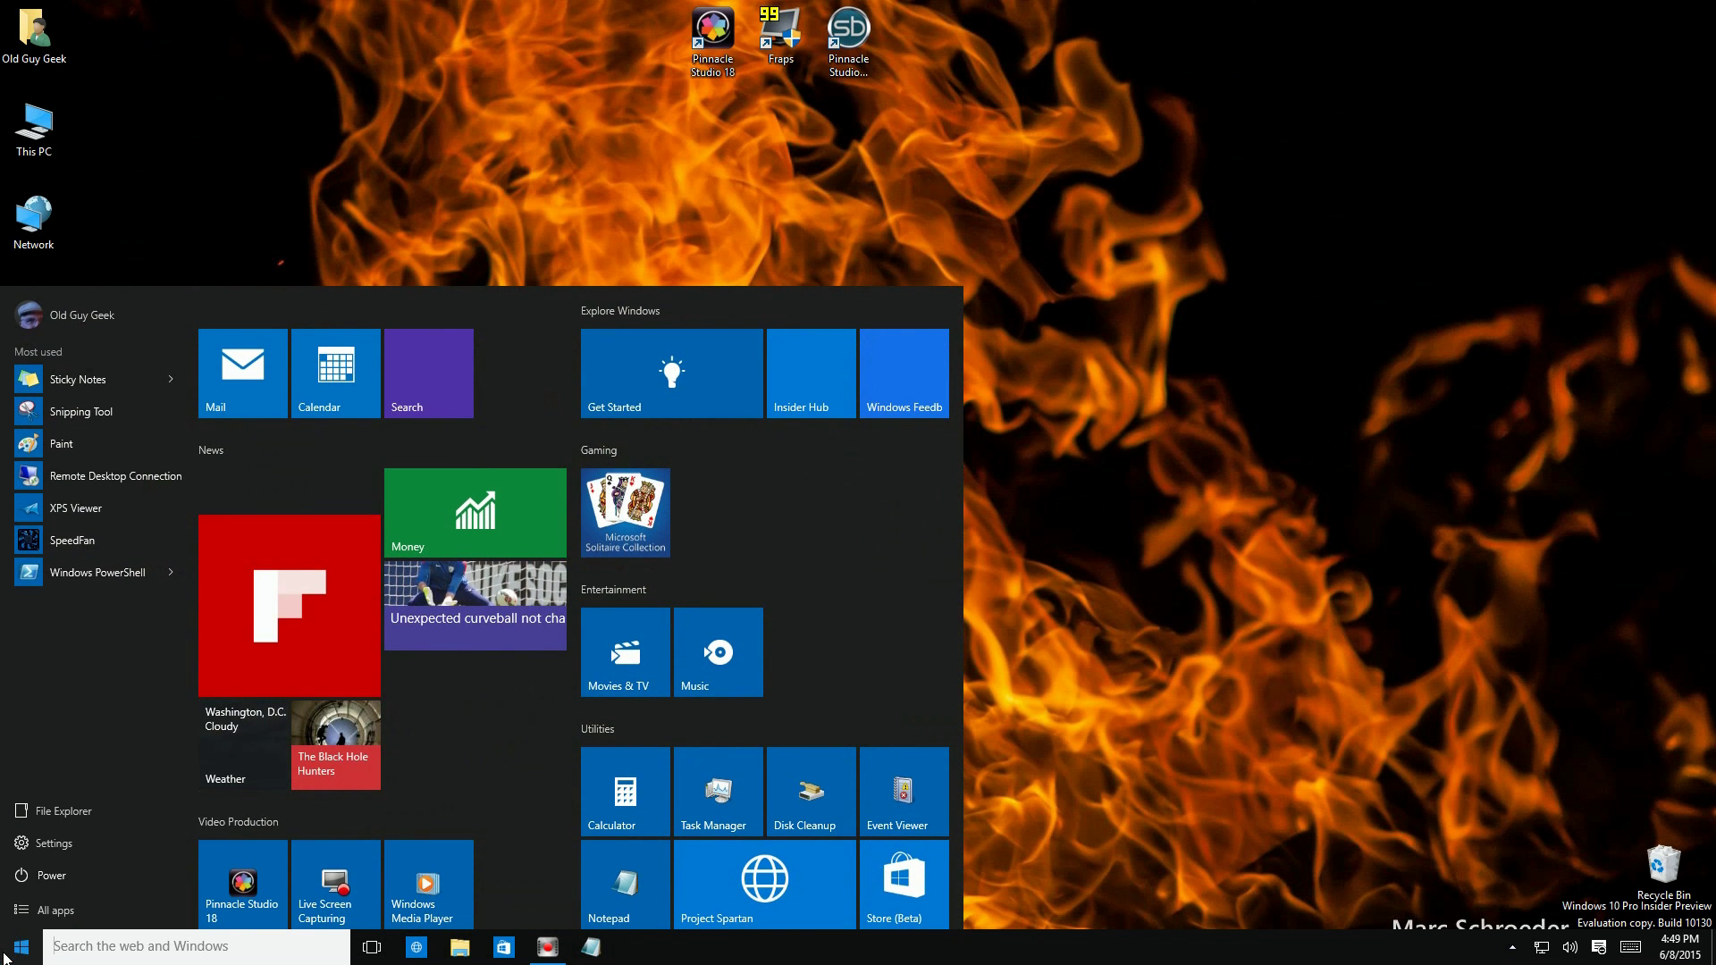
Resize Flipboard to Medium and drag it to the top of the News group
{"action": "right_click", "coordinate": [288, 593]}
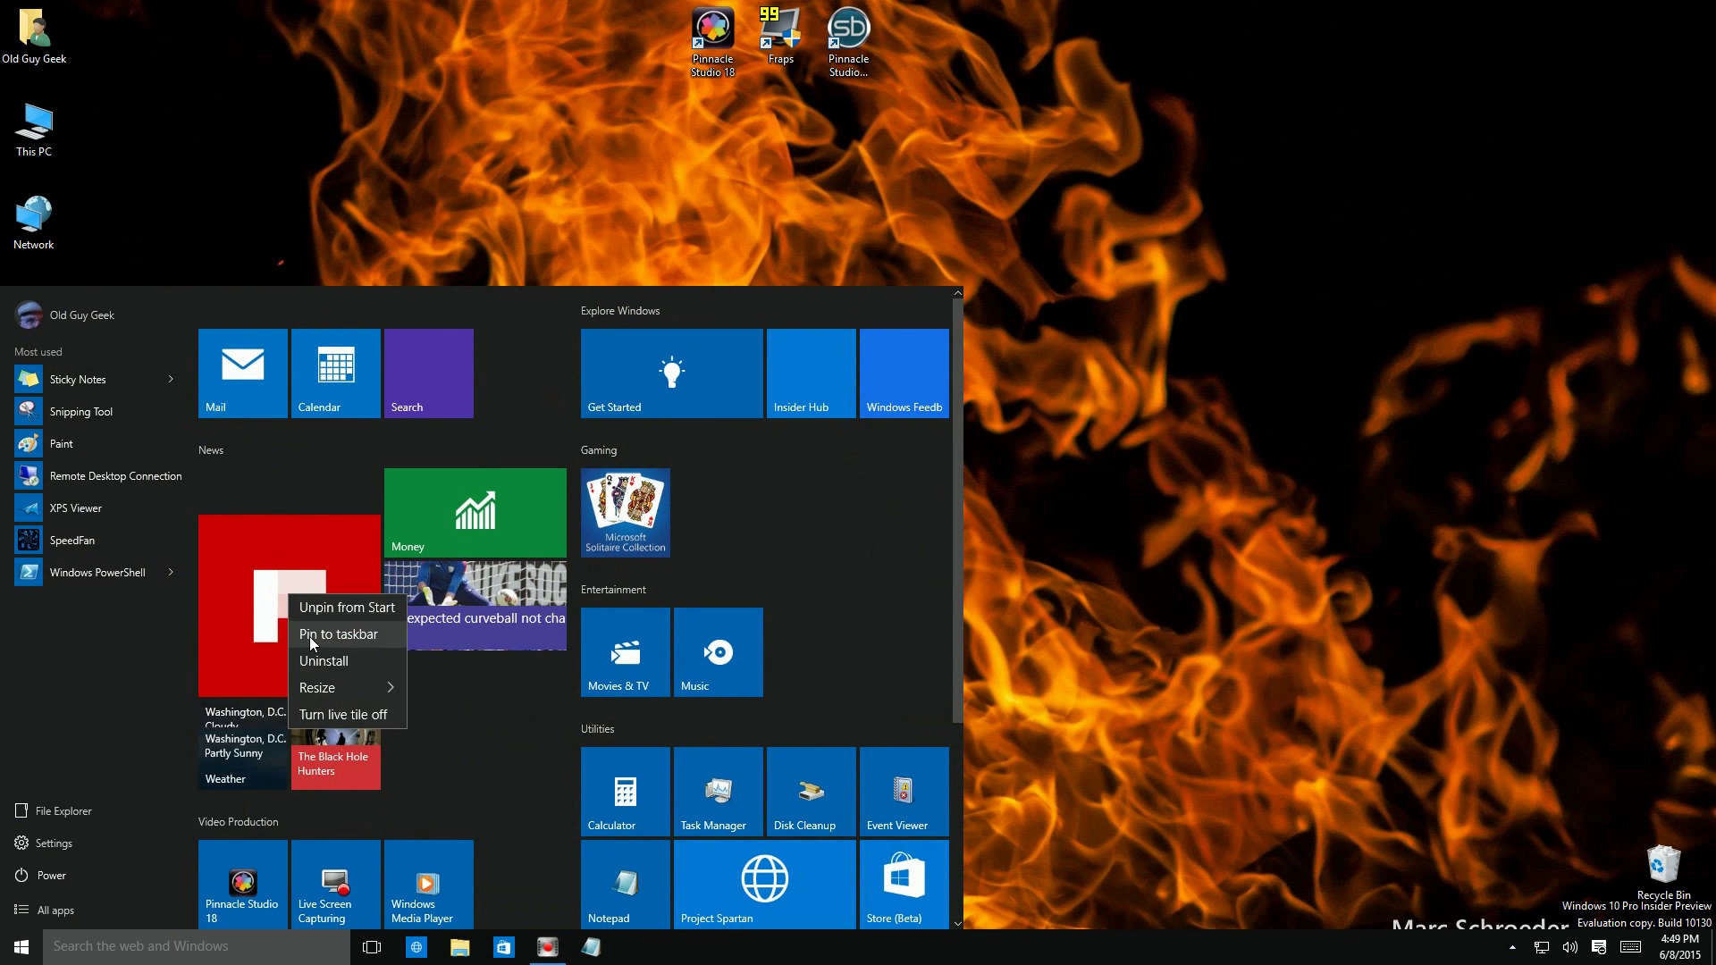
{"action": "mouse_move", "coordinate": [323, 690]}
{"action": "left_click", "coordinate": [460, 716]}
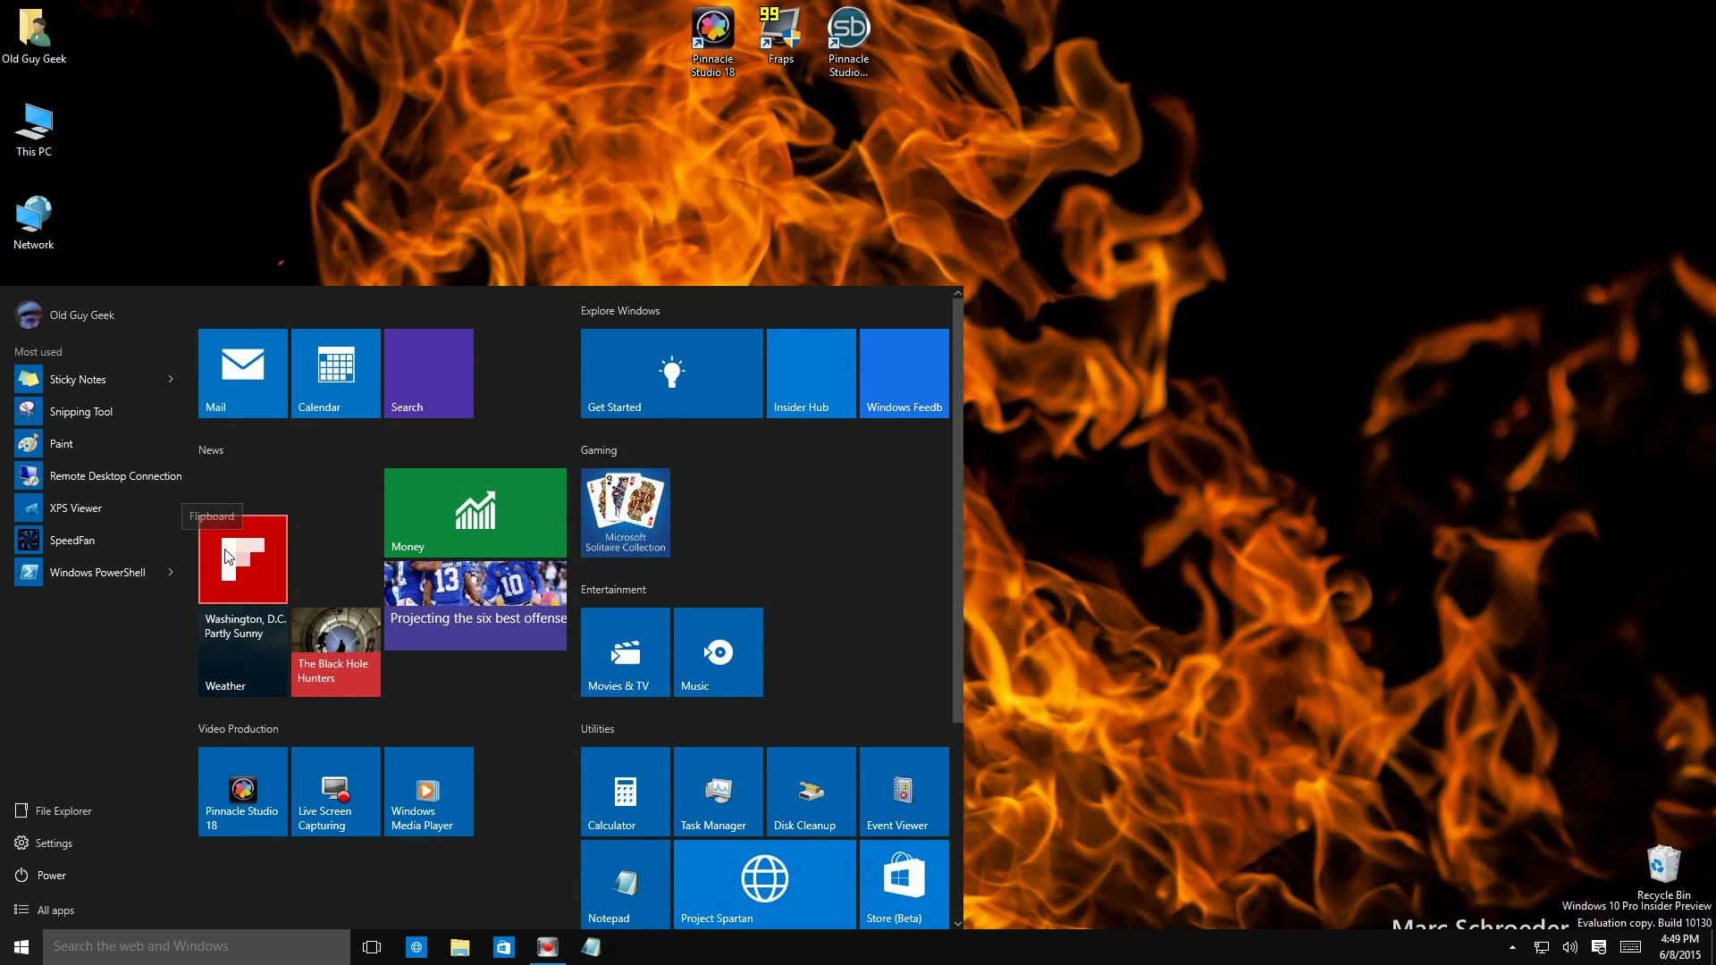
{"action": "left_click_drag", "start_coordinate": [228, 556], "coordinate": [234, 513]}
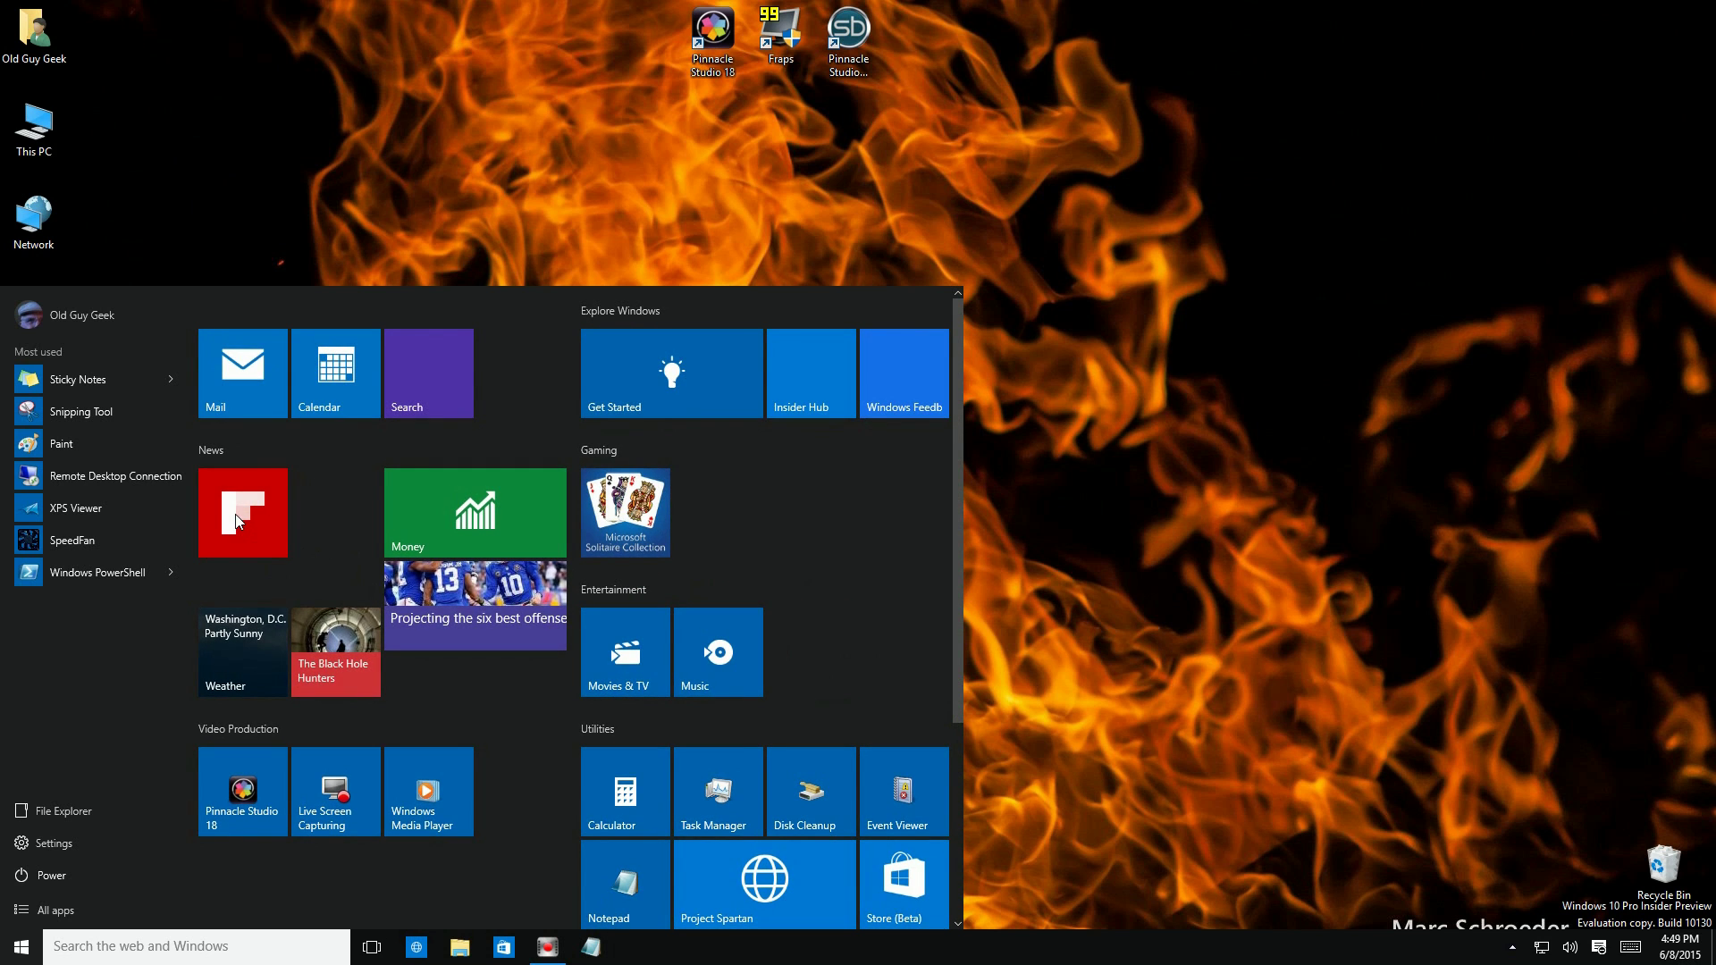
{"action": "left_click", "coordinate": [218, 454]}
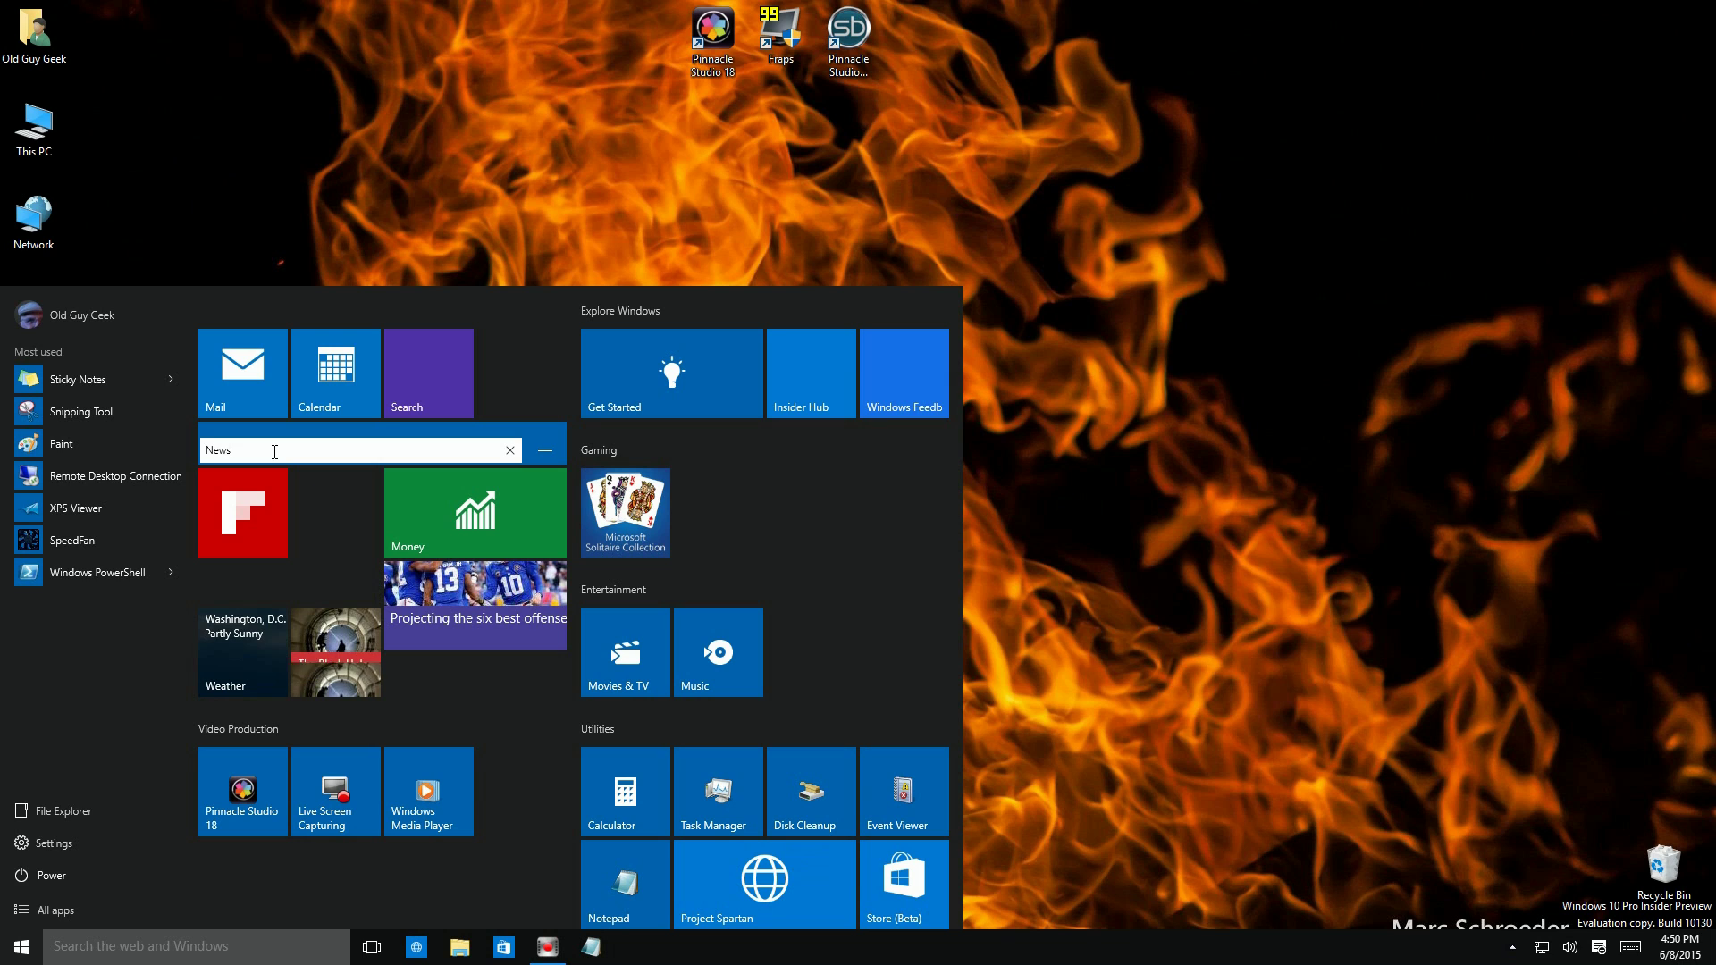
{"action": "key", "text": "BackSpace"}
{"action": "key", "text": "BackSpace"}
{"action": "key", "text": "BackSpace"}
{"action": "key", "text": "BackSpace"}
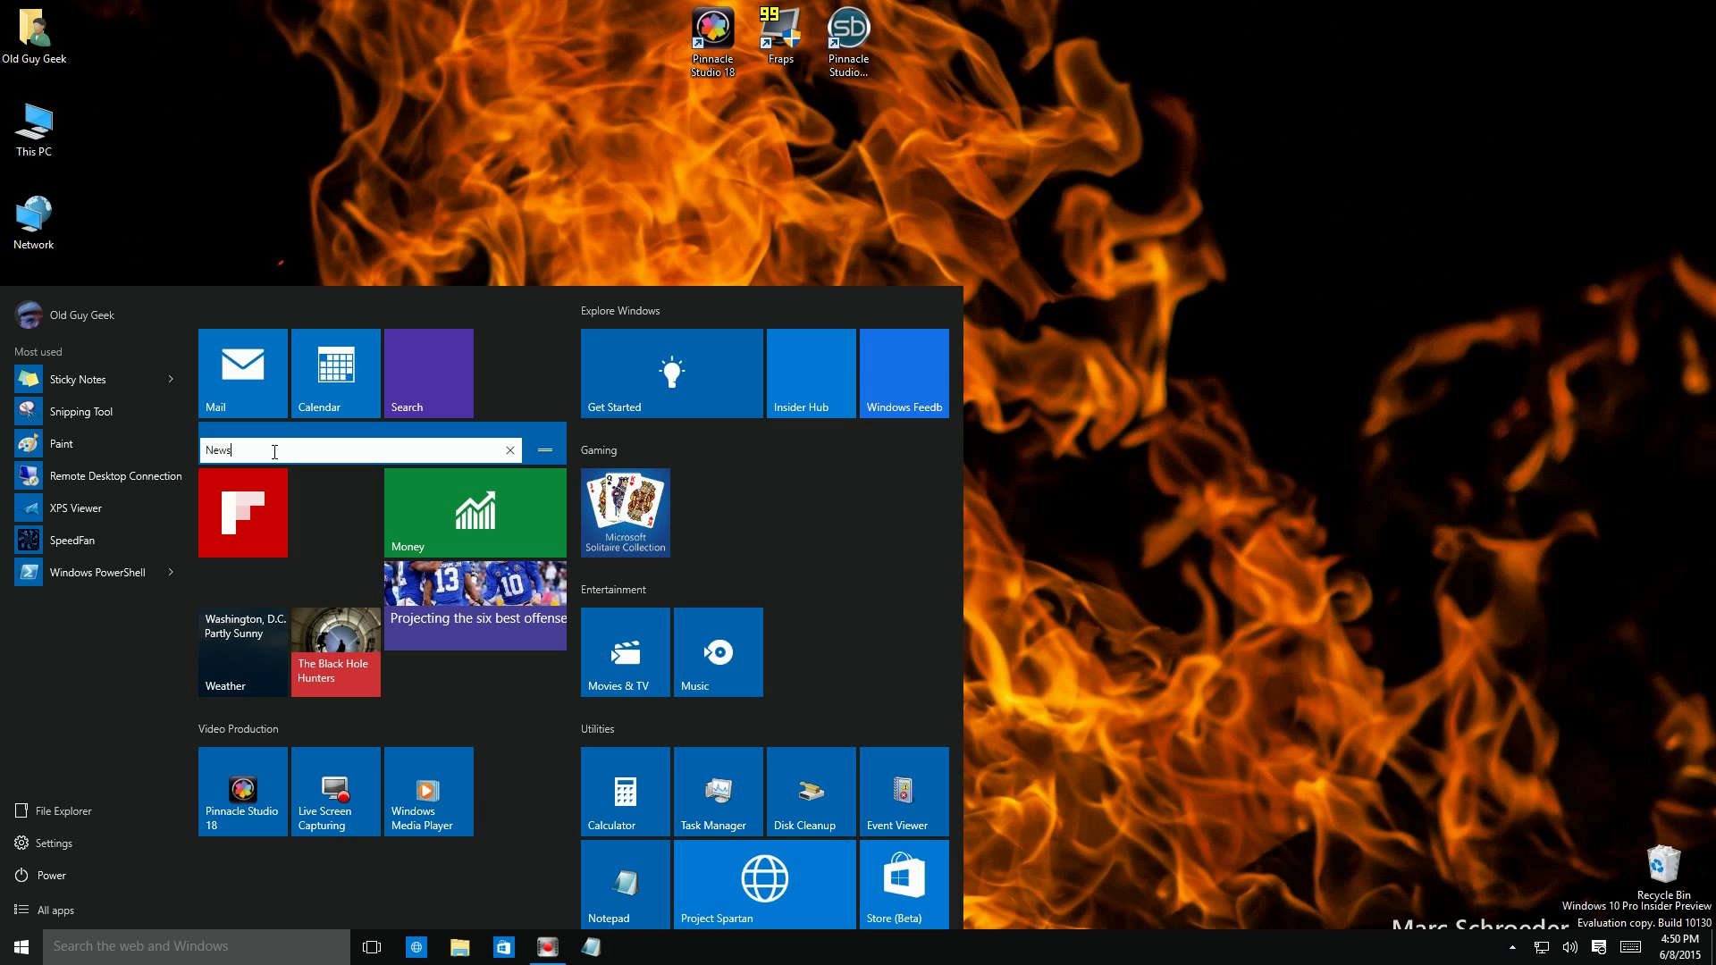
{"action": "key", "text": "Return"}
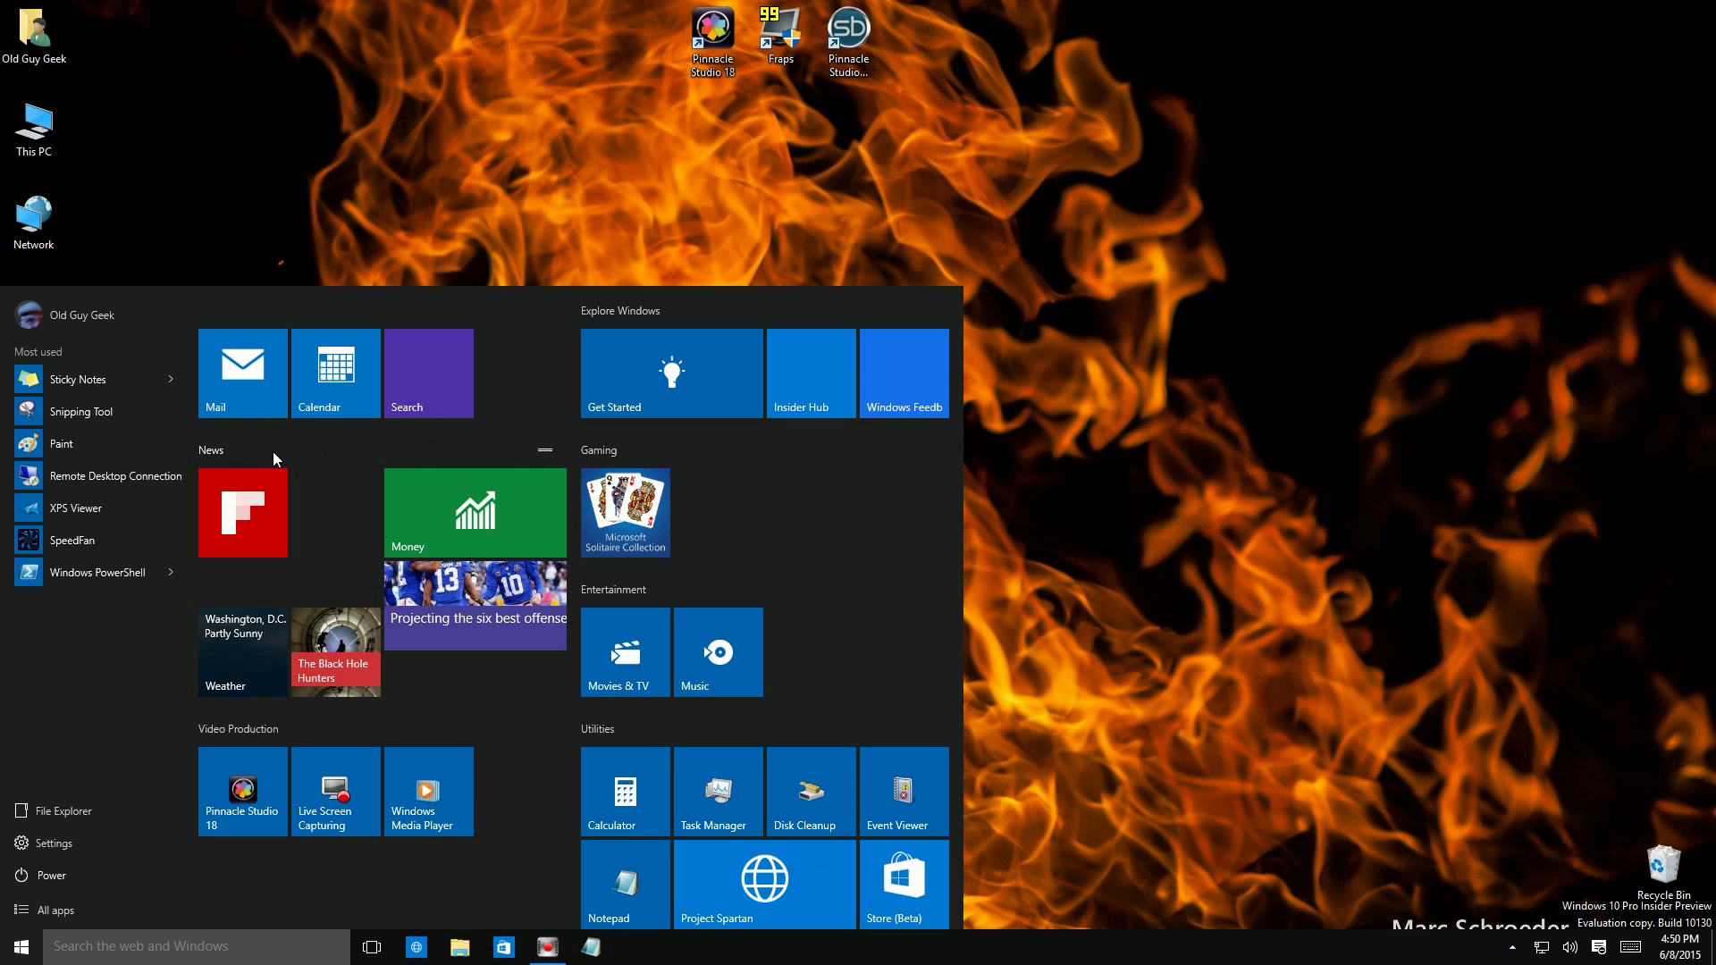
{"action": "left_click", "coordinate": [547, 455]}
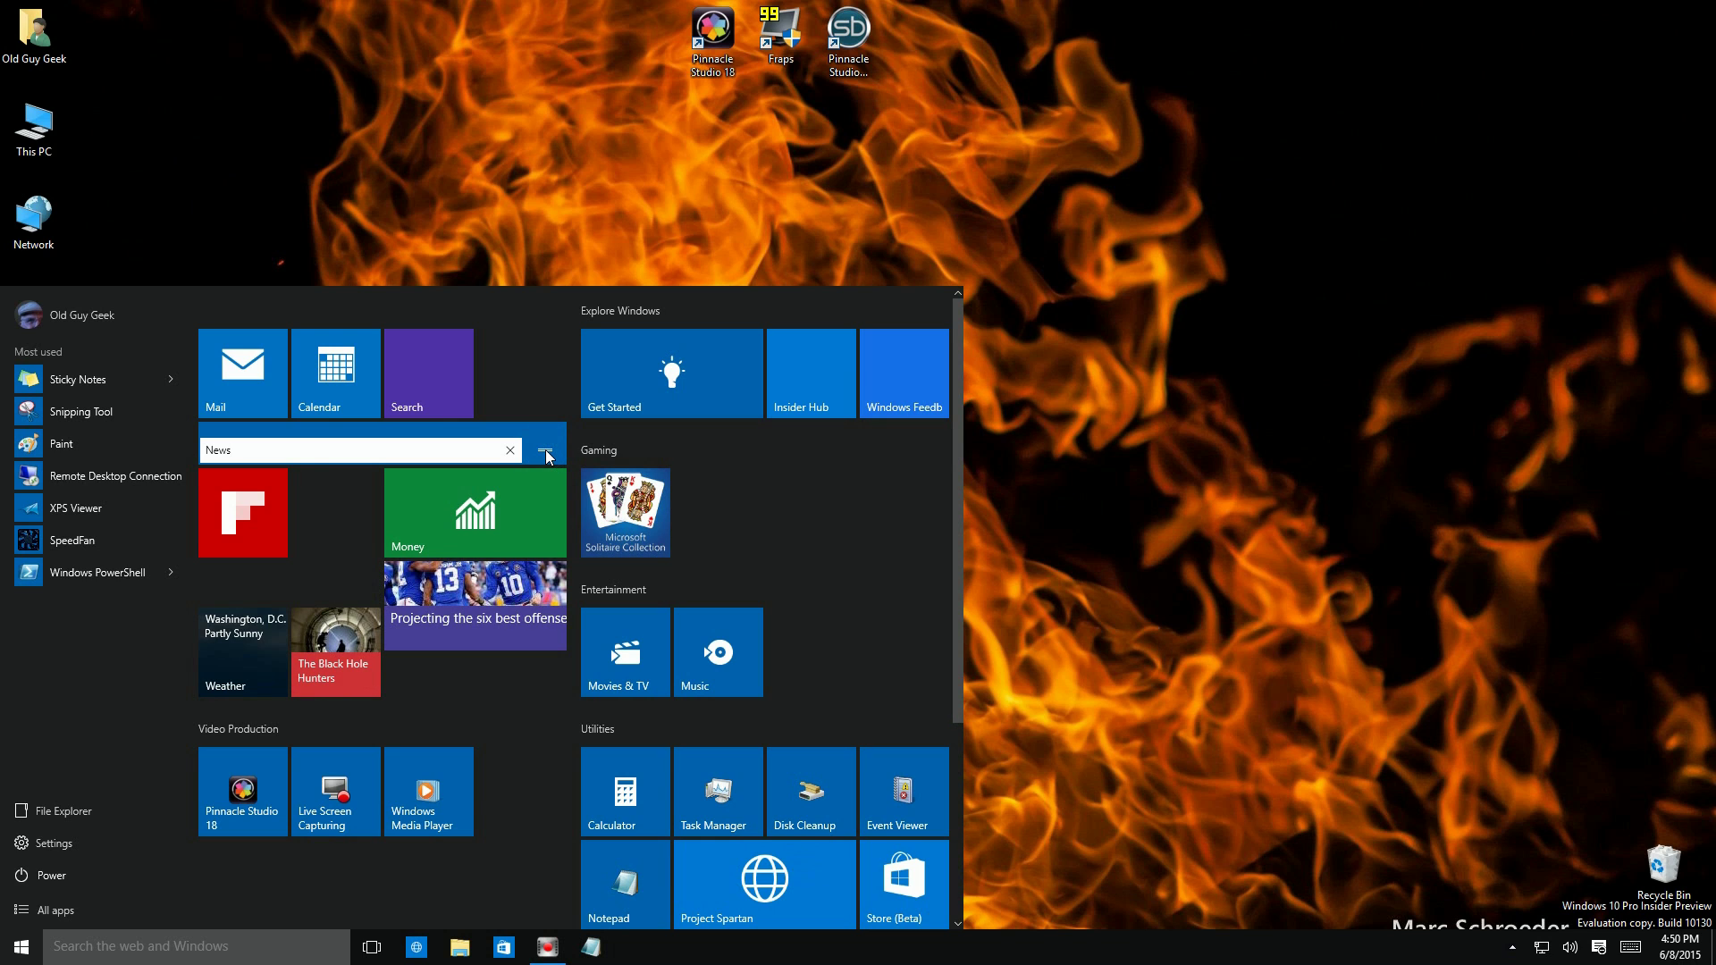
{"action": "left_click", "coordinate": [605, 451]}
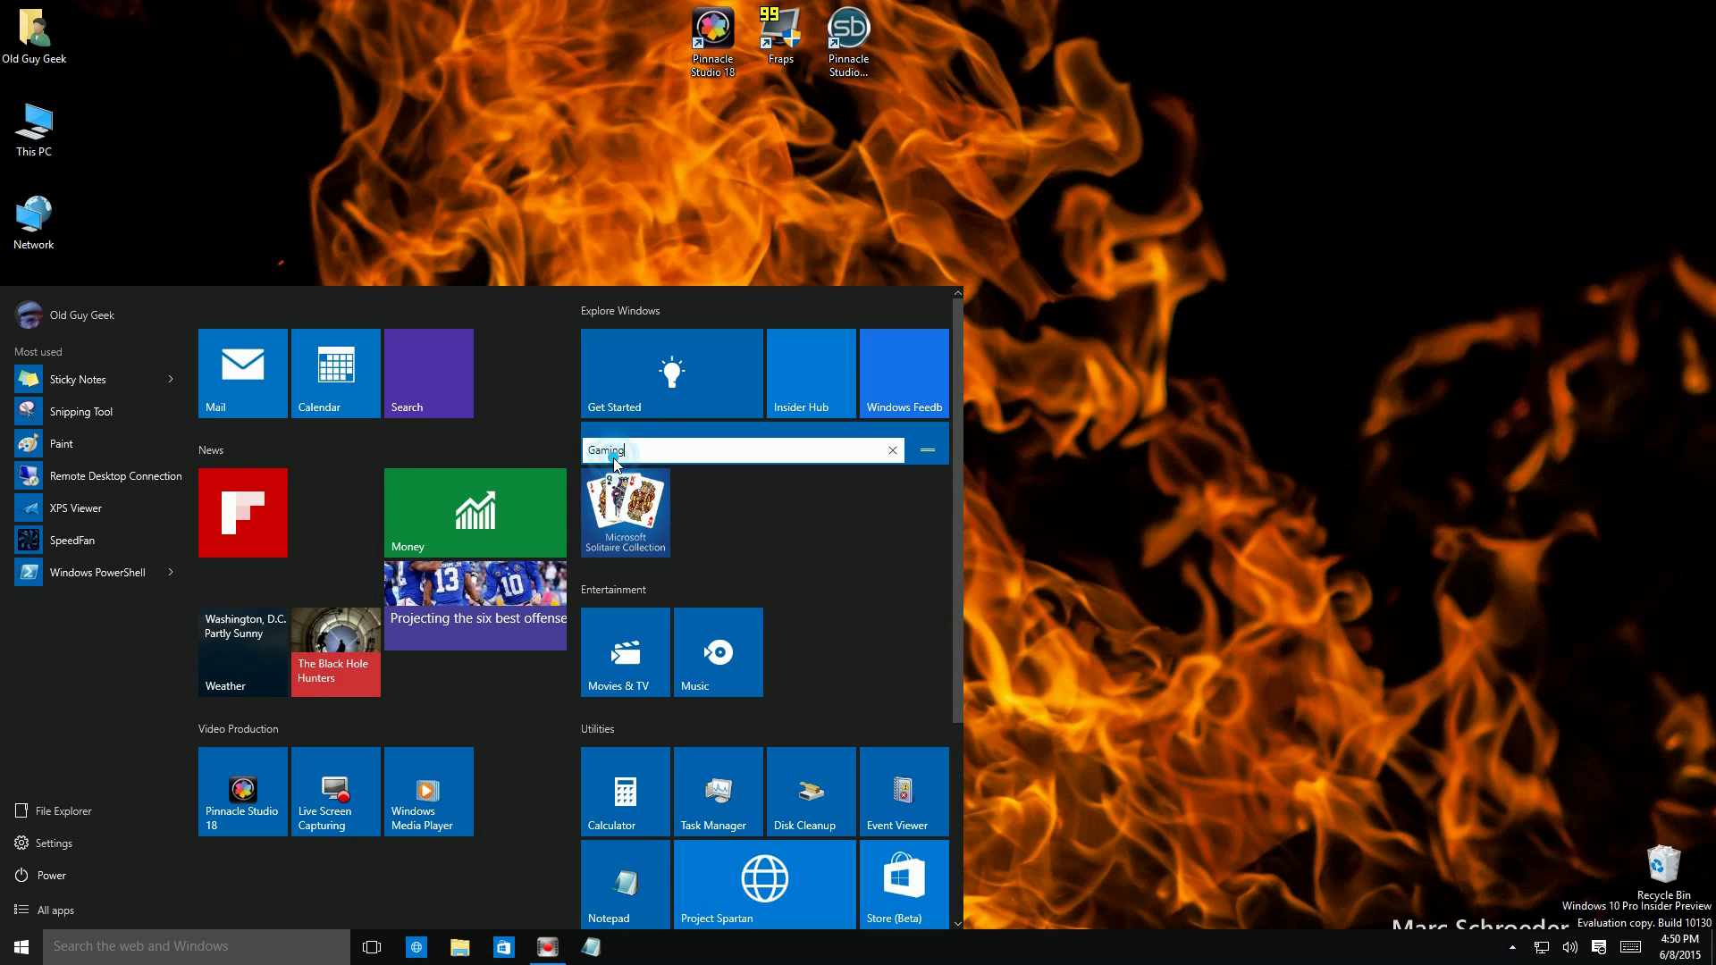
{"action": "left_click", "coordinate": [776, 562]}
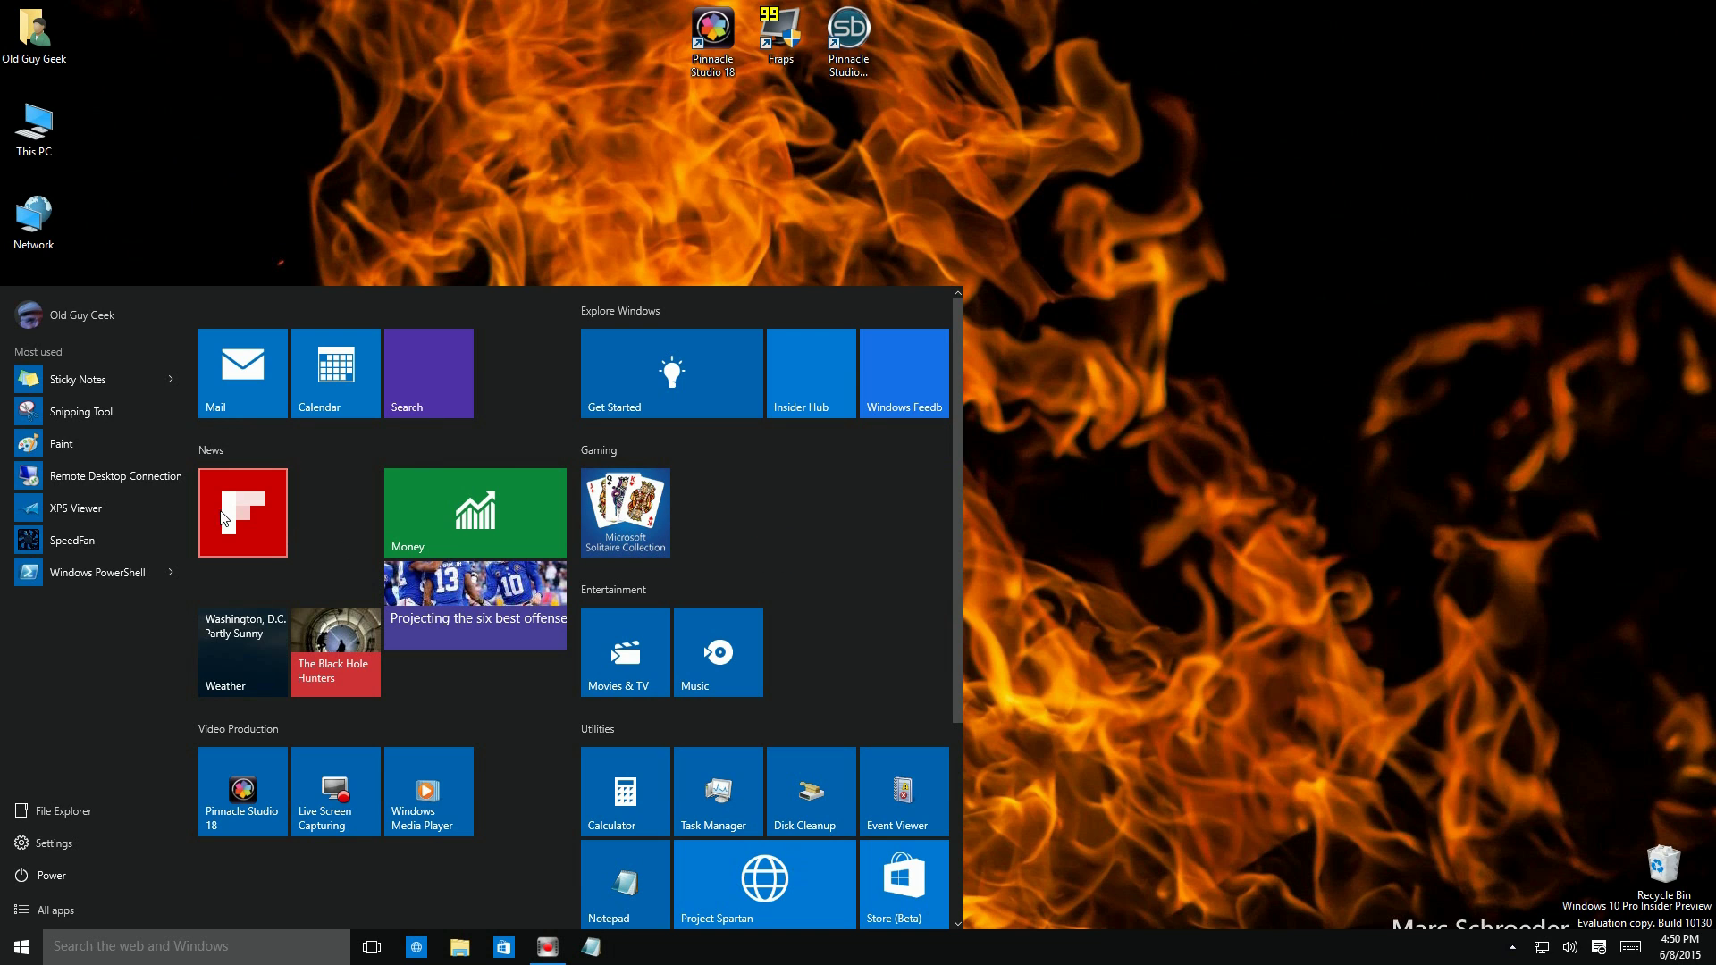
{"action": "left_click_drag", "start_coordinate": [237, 516], "coordinate": [250, 681]}
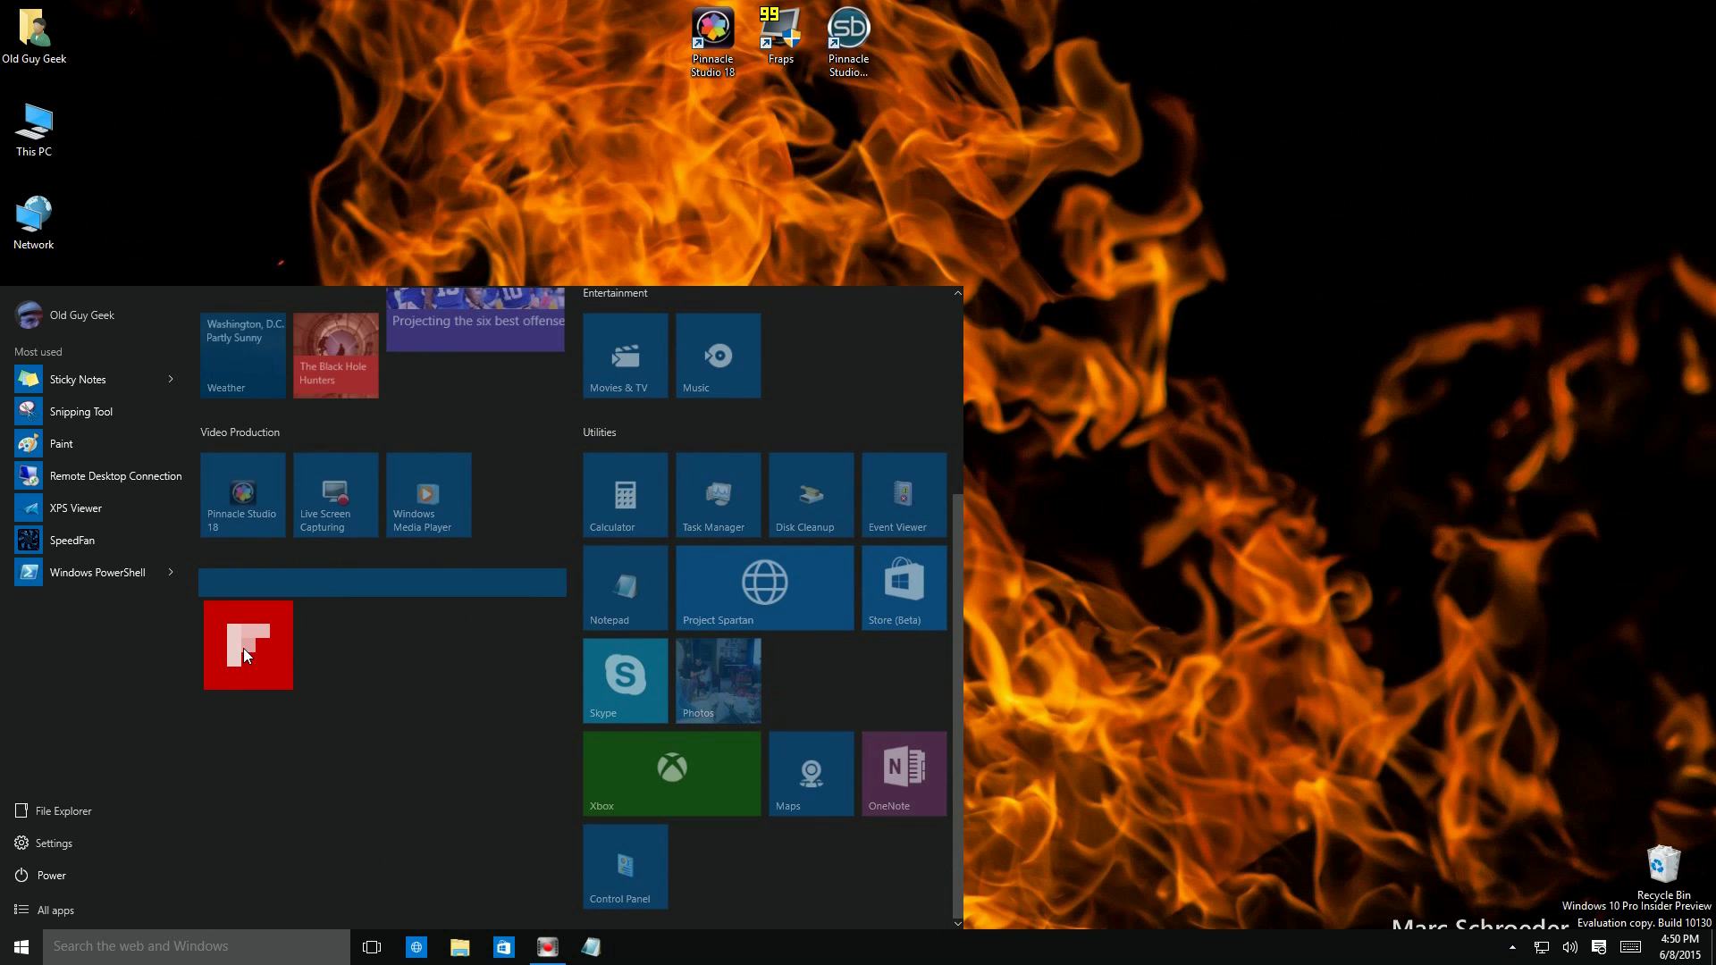
Put Flipboard in a new group named 'Readers' and move it to the right-hand column
{"action": "left_click_drag", "start_coordinate": [243, 647], "coordinate": [243, 651]}
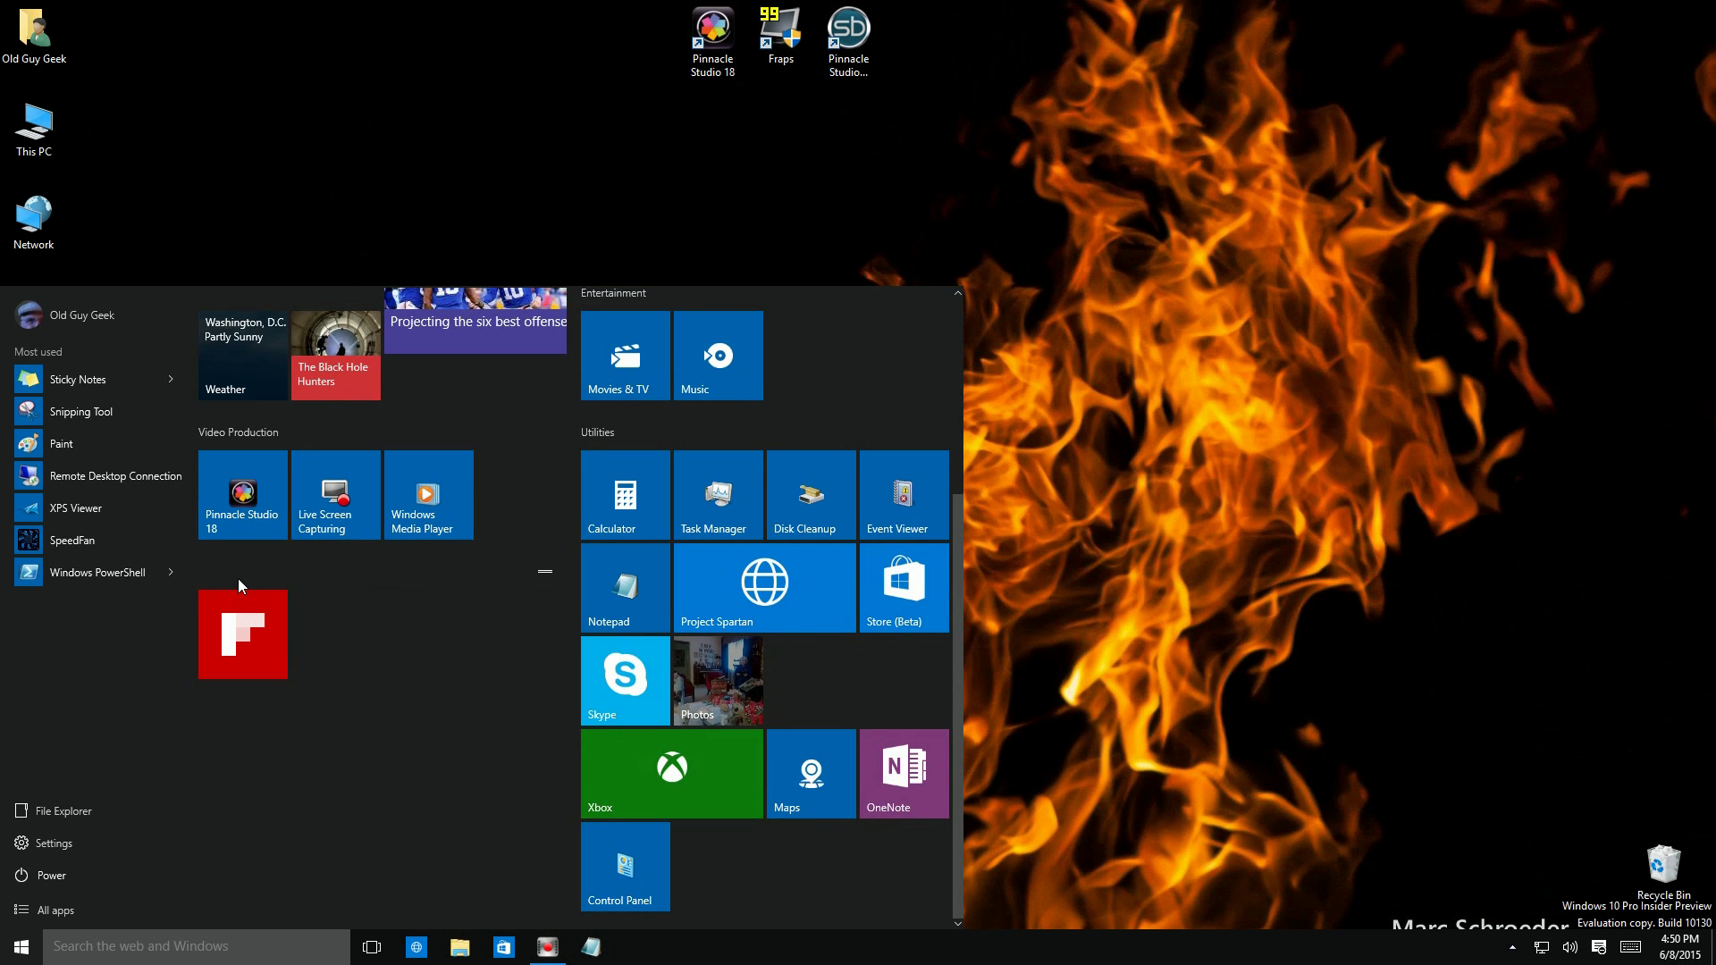
{"action": "left_click", "coordinate": [238, 578]}
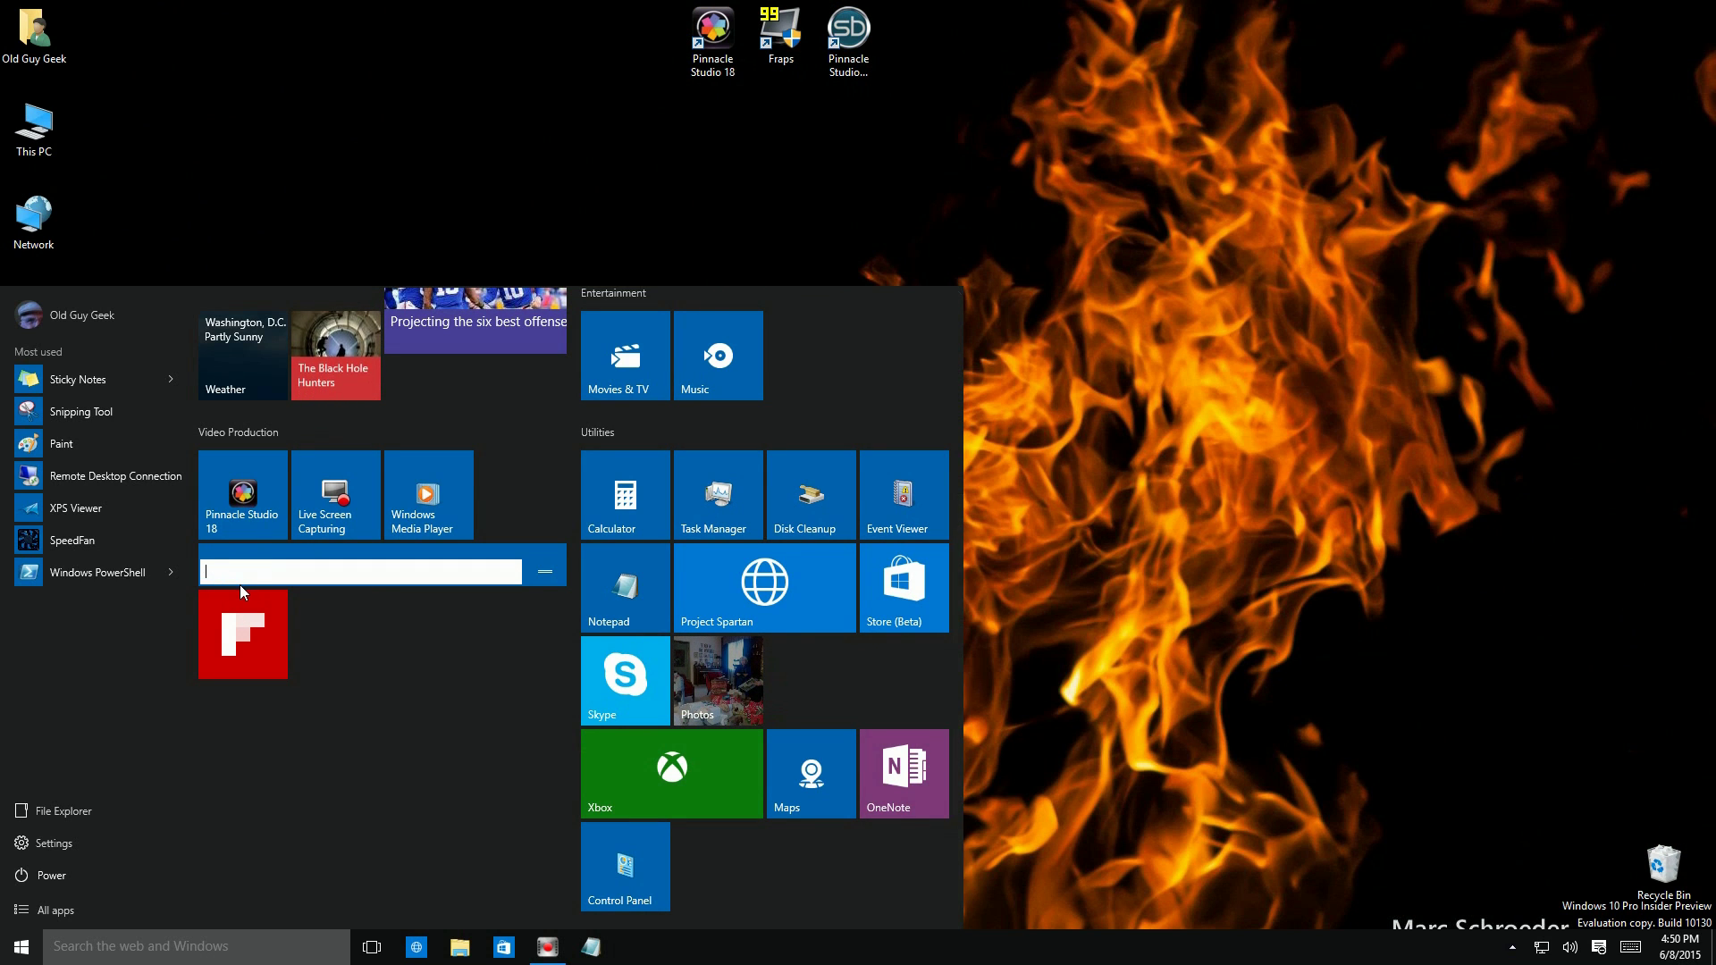
{"action": "type", "text": "Readers"}
{"action": "key", "text": "Return"}
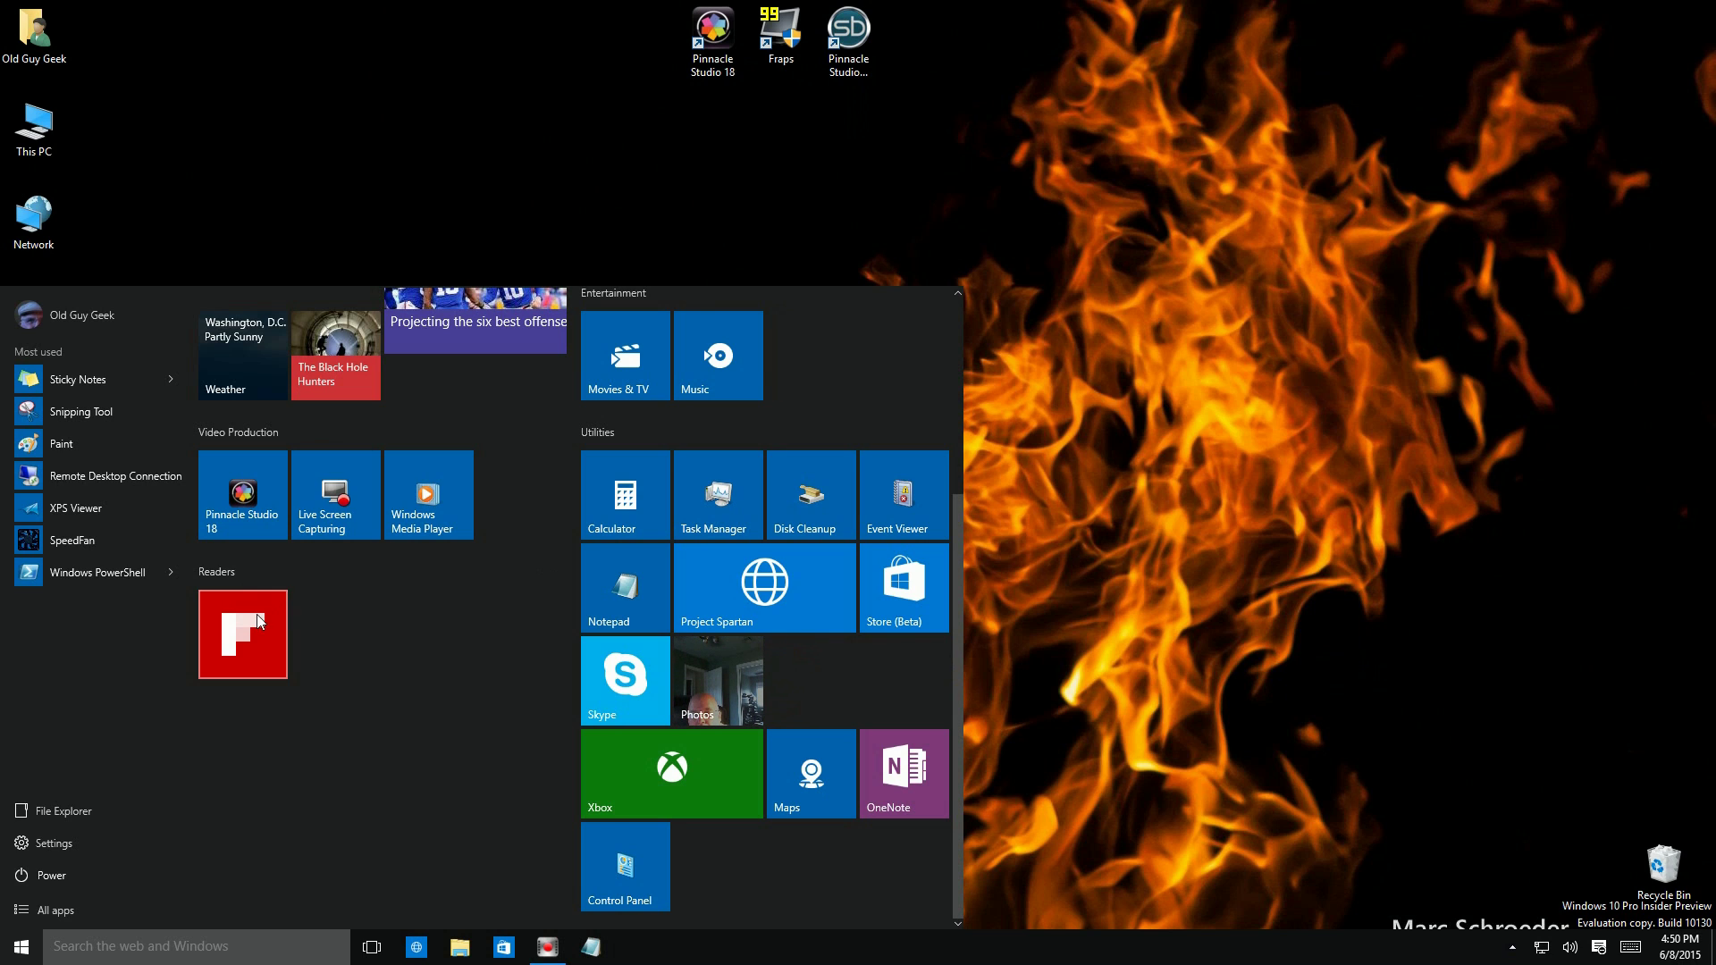
{"action": "left_click", "coordinate": [228, 575]}
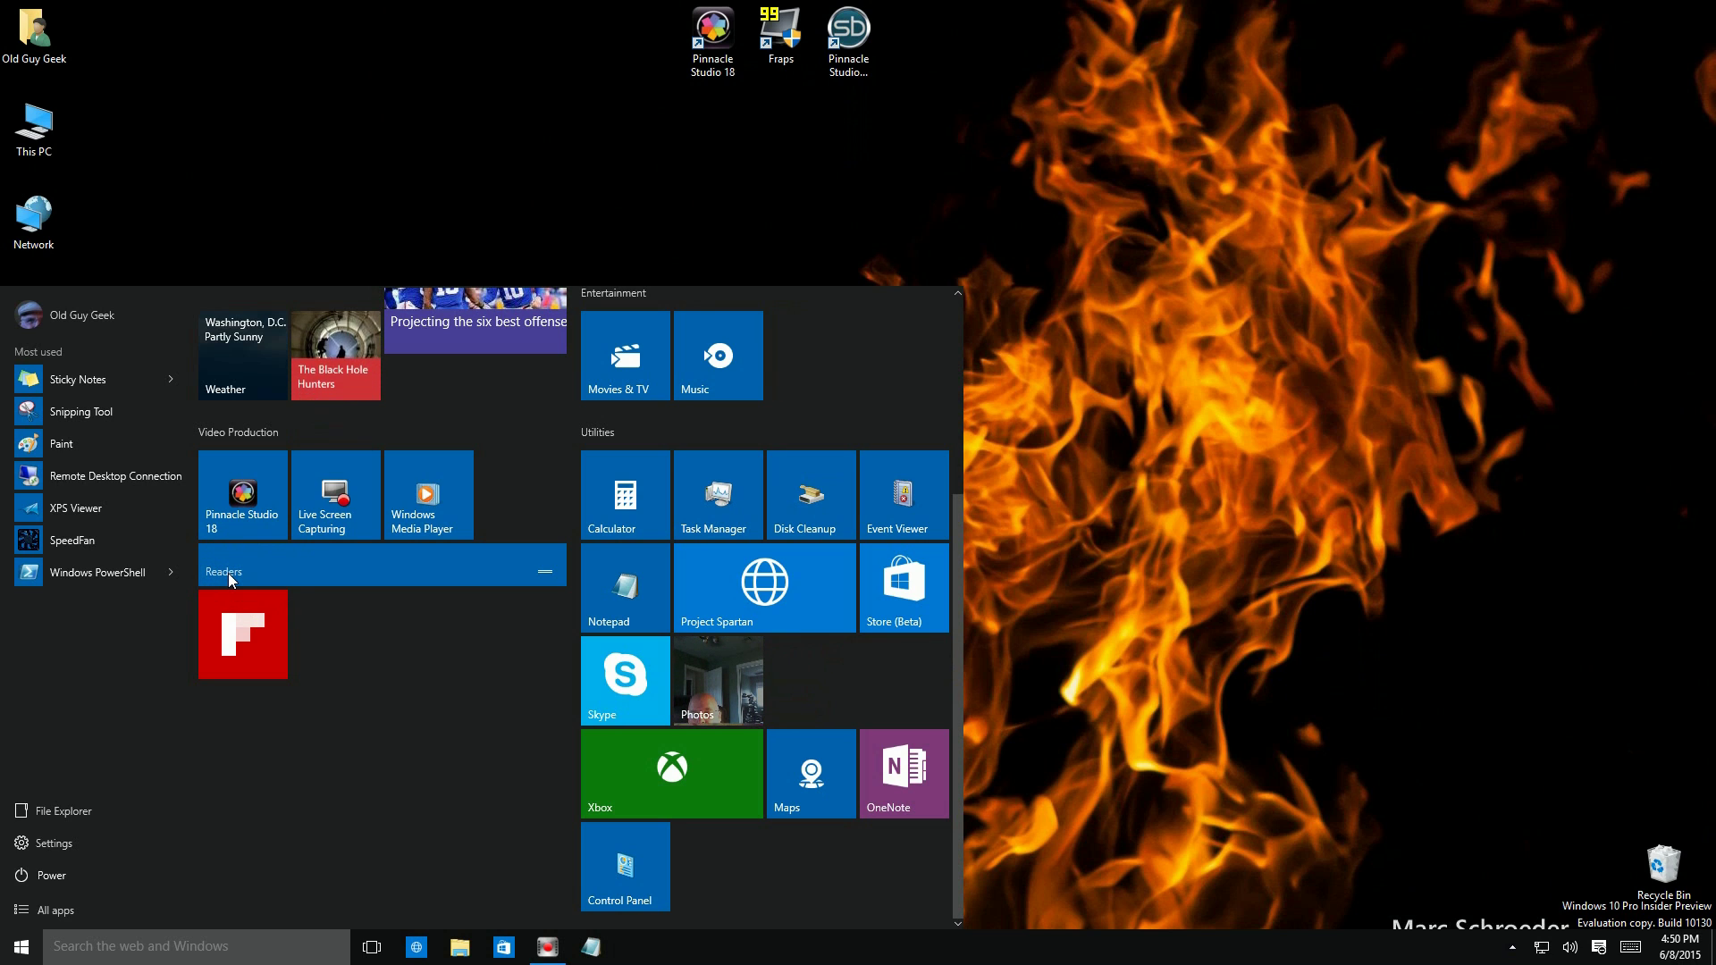
{"action": "left_click_drag", "start_coordinate": [228, 579], "coordinate": [620, 459]}
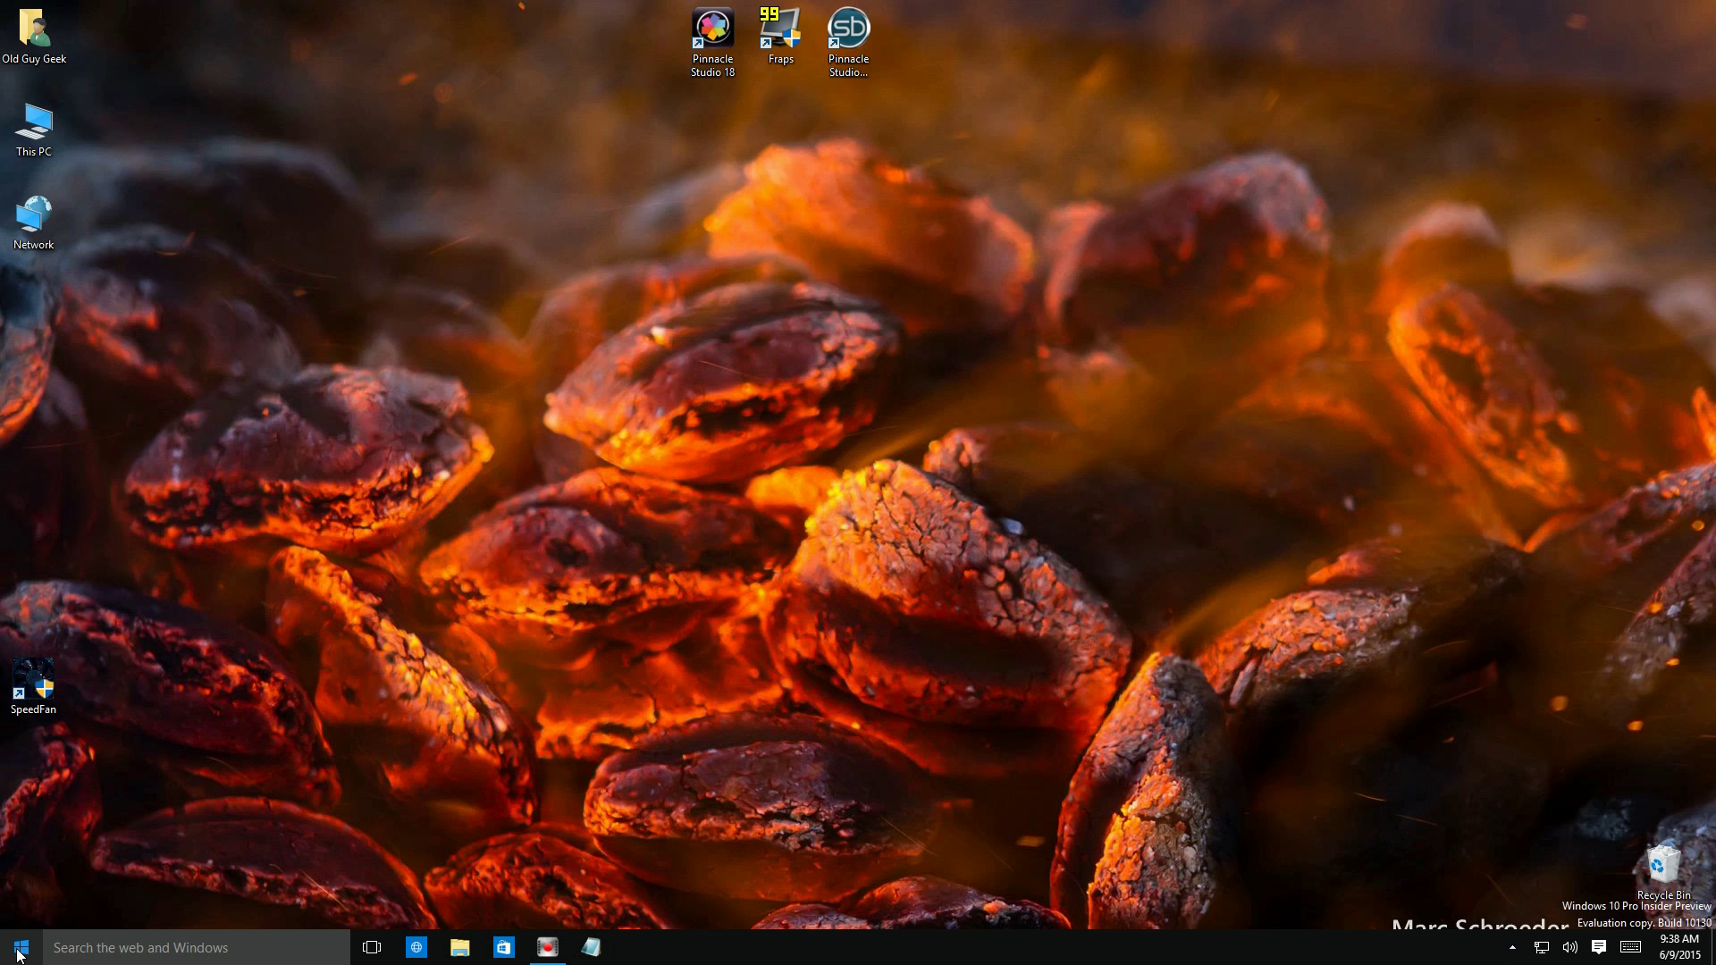
Open Start, drag the tile area, and bring up then dismiss the Notepad tile's options
{"action": "left_click", "coordinate": [18, 955]}
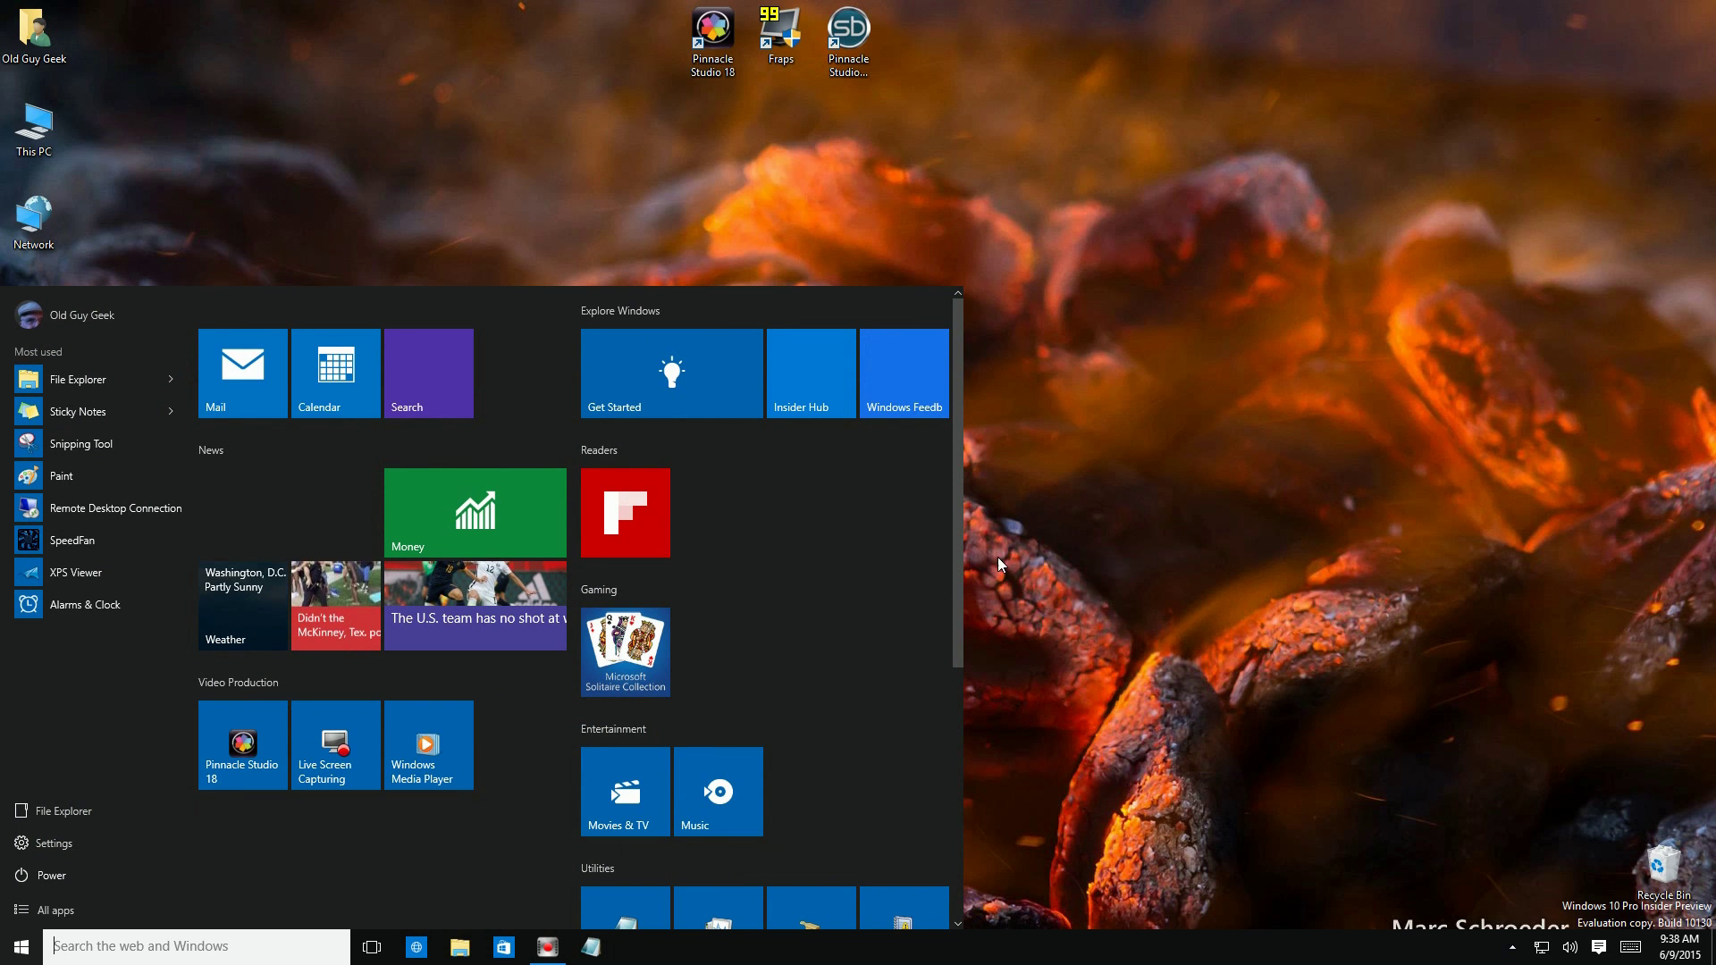
{"action": "left_click_drag", "start_coordinate": [957, 586], "coordinate": [942, 787]}
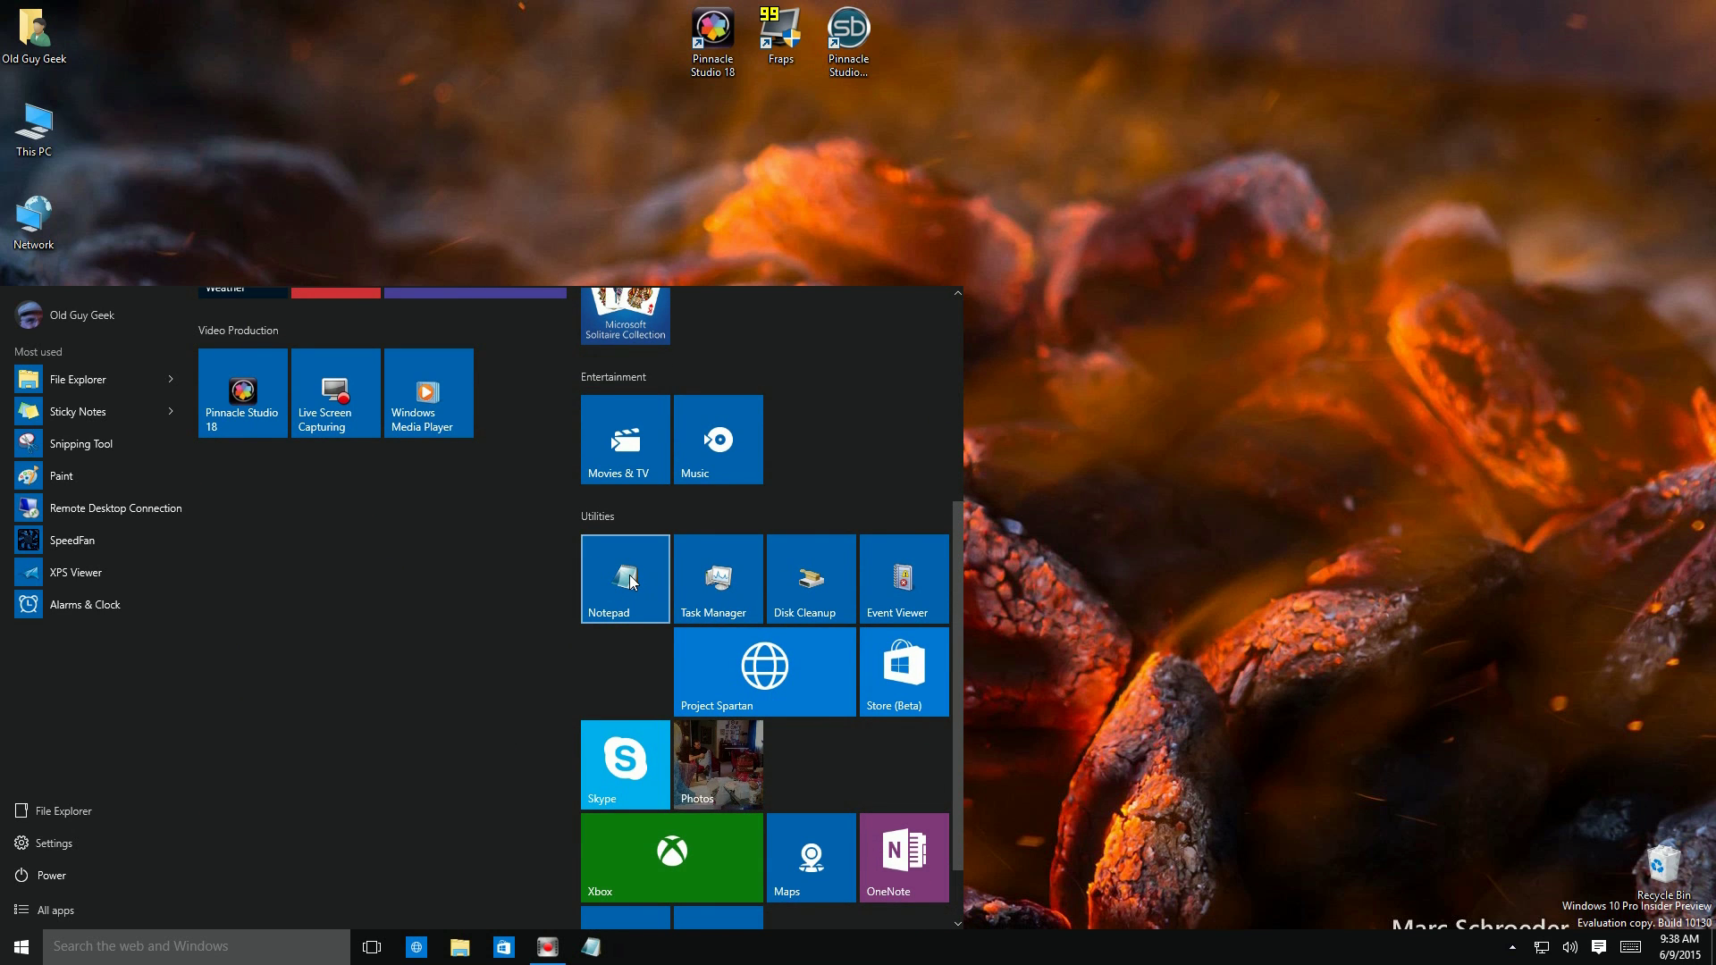
{"action": "right_click", "coordinate": [630, 582]}
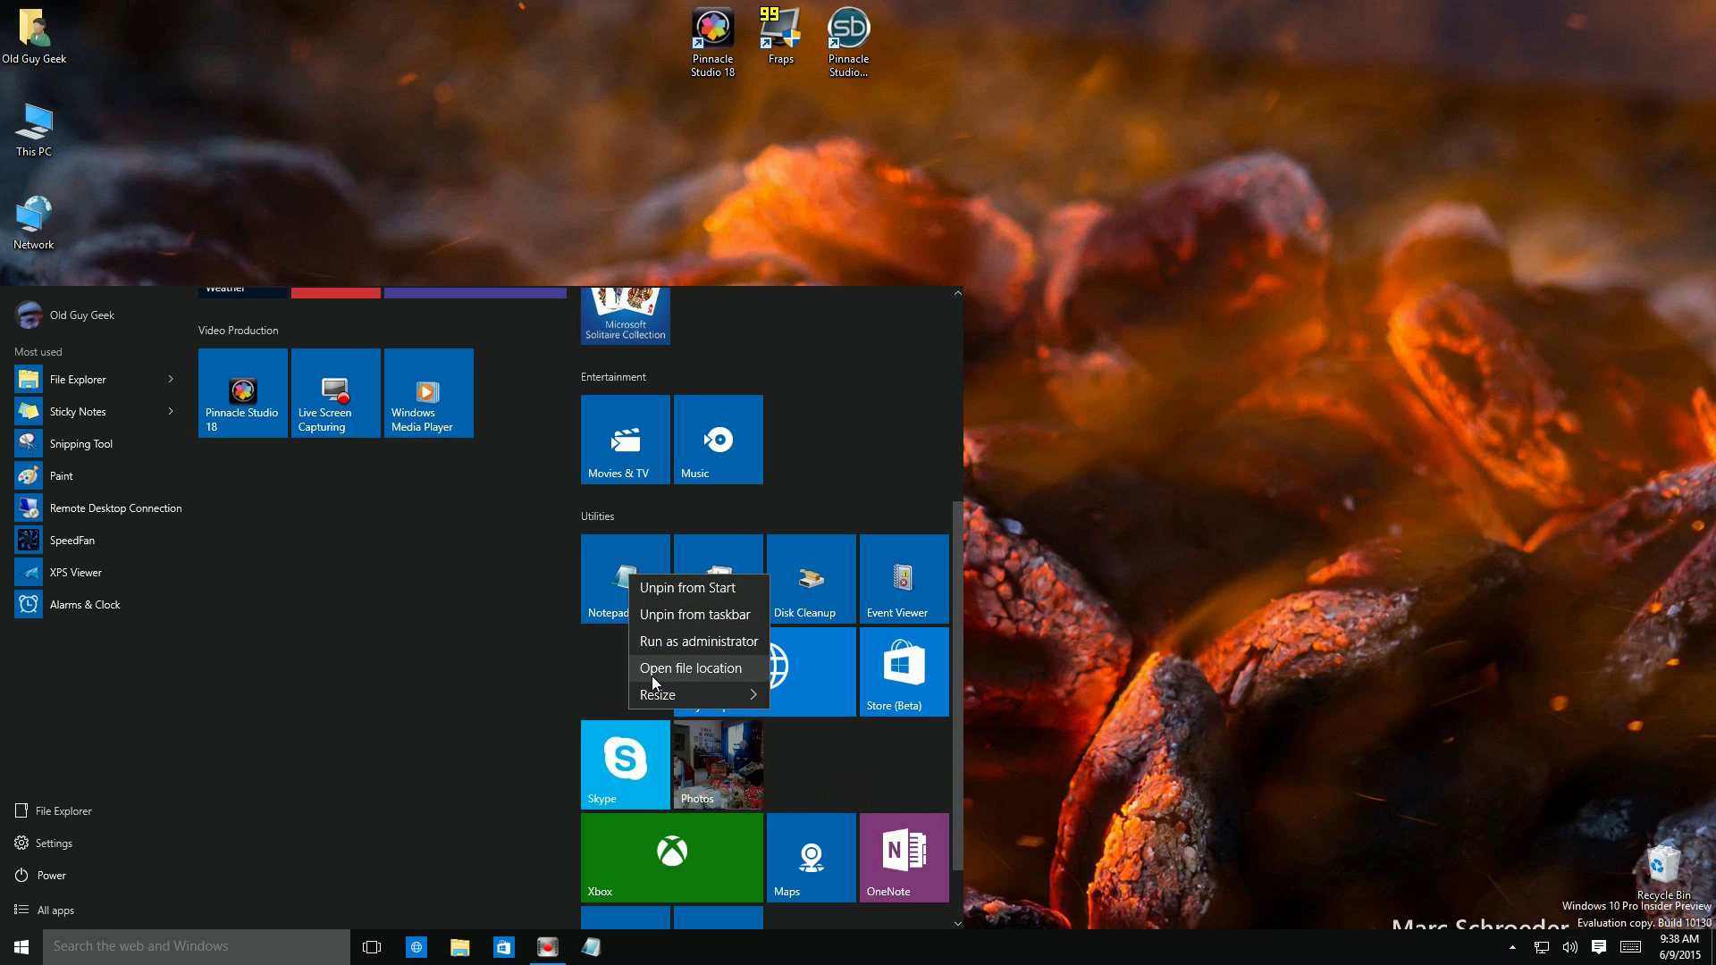
{"action": "left_click", "coordinate": [497, 582]}
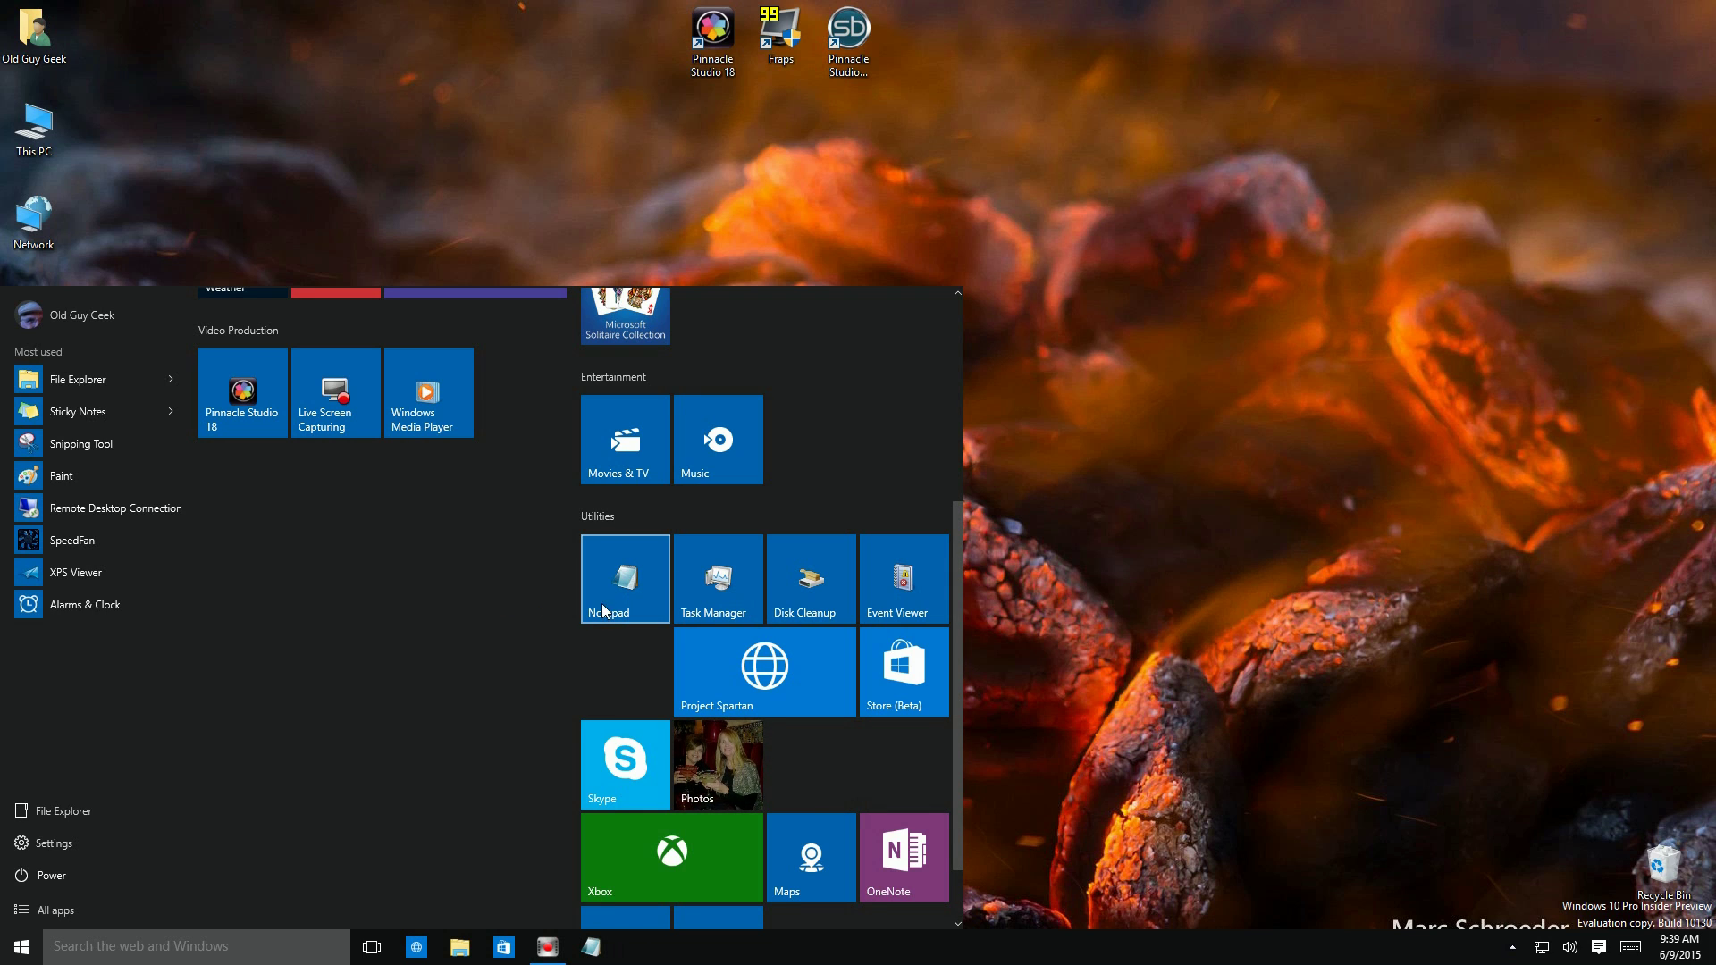
View Notepad's recent-documents jump list and File Explorer's pinned places, then cancel renaming the Utilities group
{"action": "right_click", "coordinate": [591, 954]}
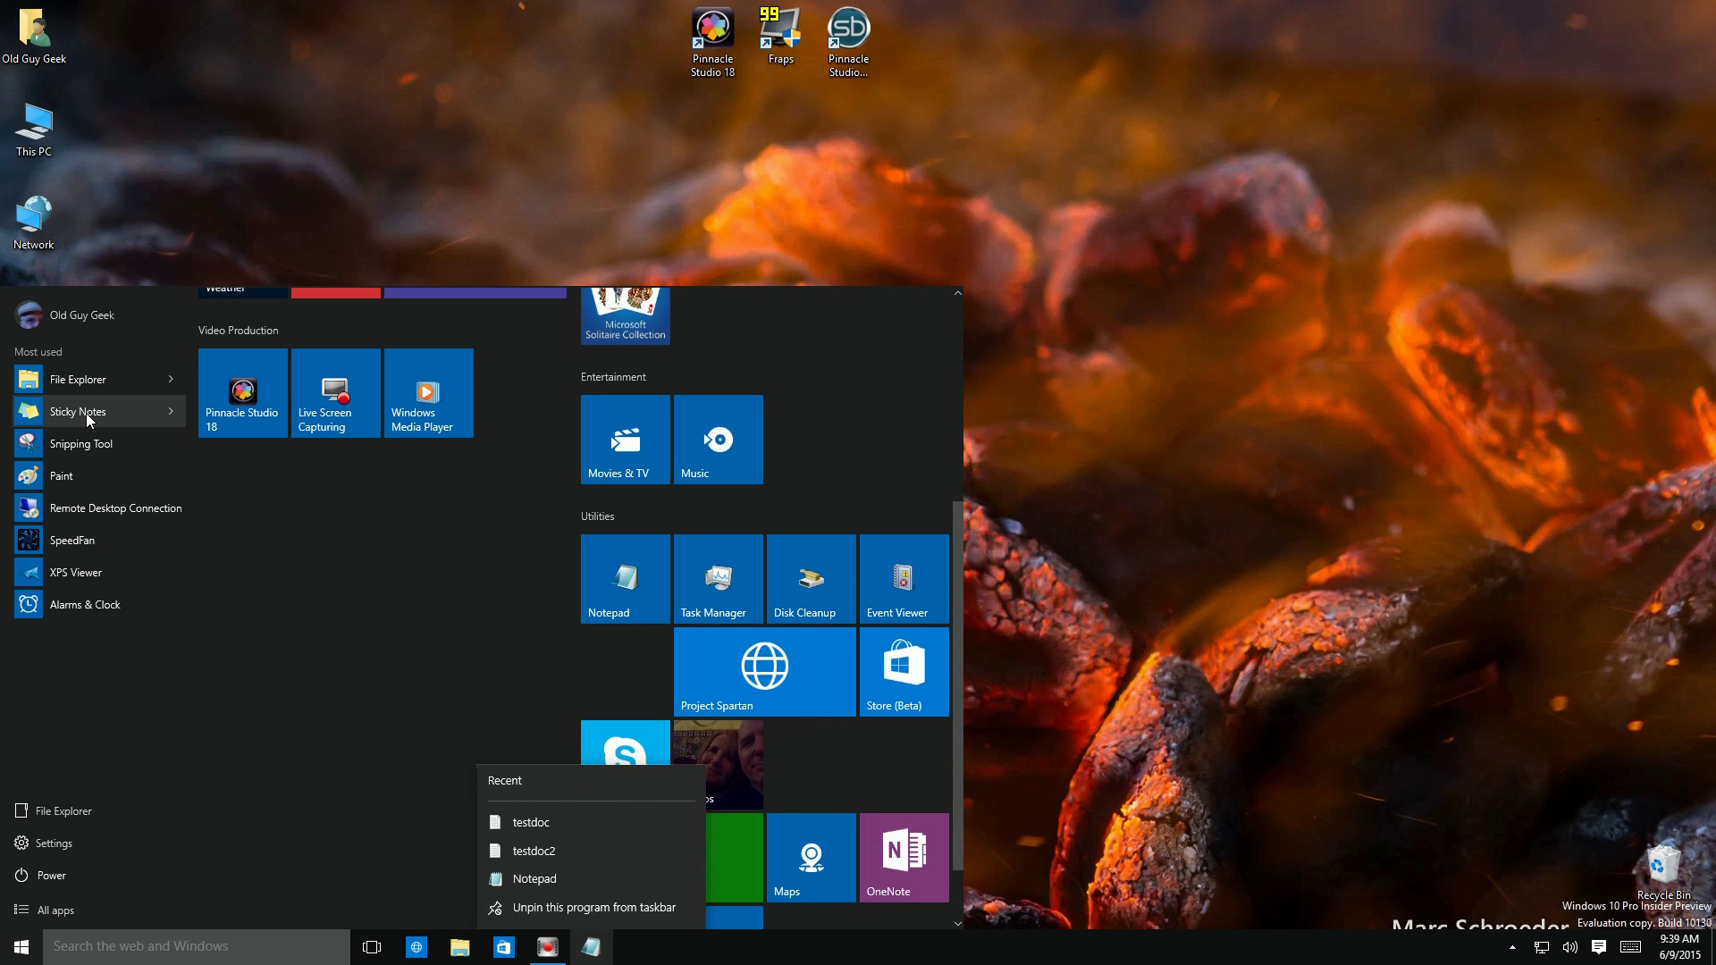
{"action": "left_click", "coordinate": [168, 410]}
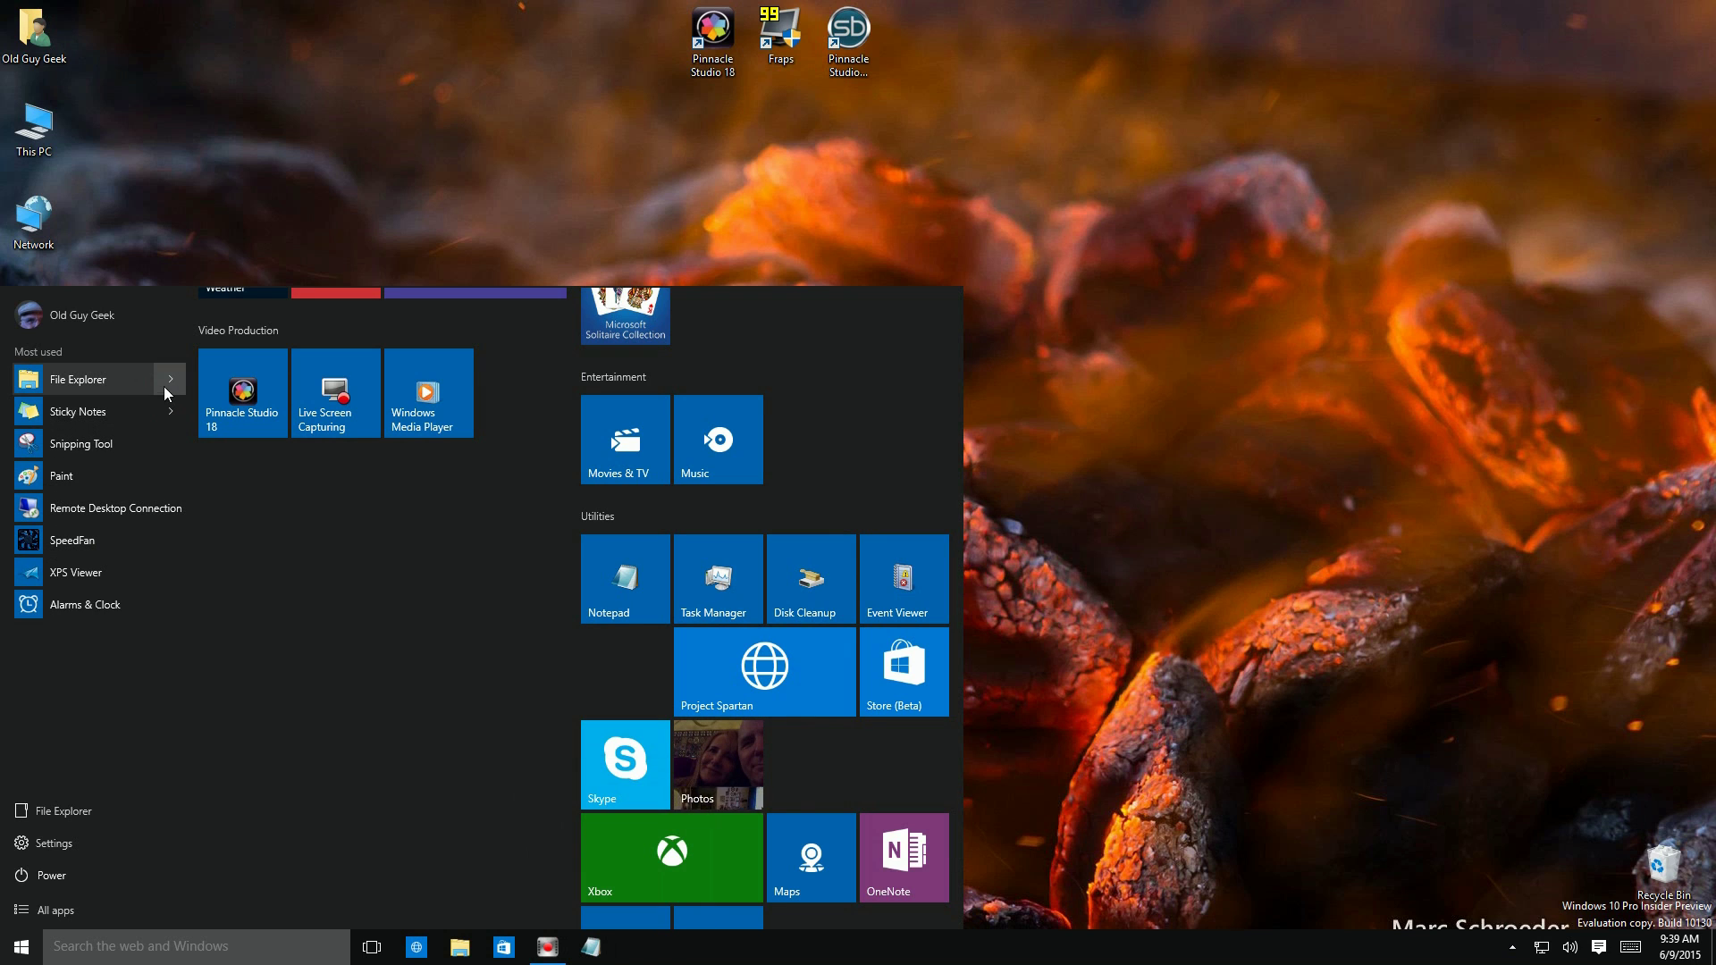
{"action": "left_click", "coordinate": [166, 382]}
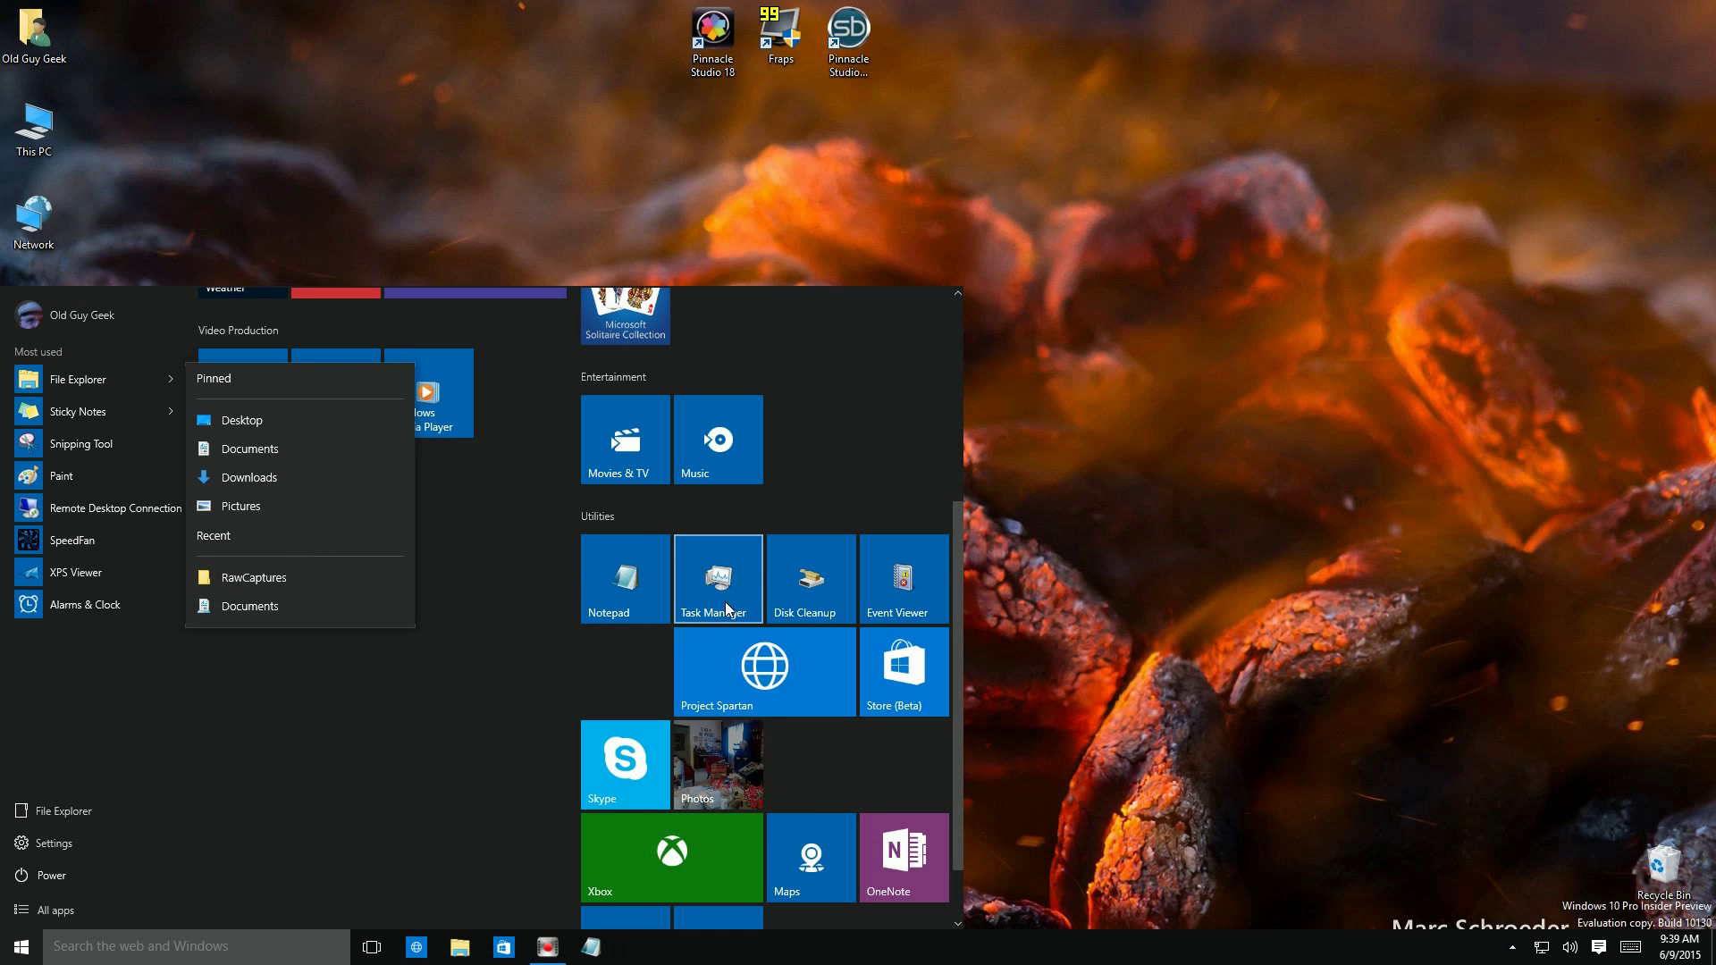
{"action": "left_click", "coordinate": [787, 493]}
{"action": "left_click", "coordinate": [449, 554]}
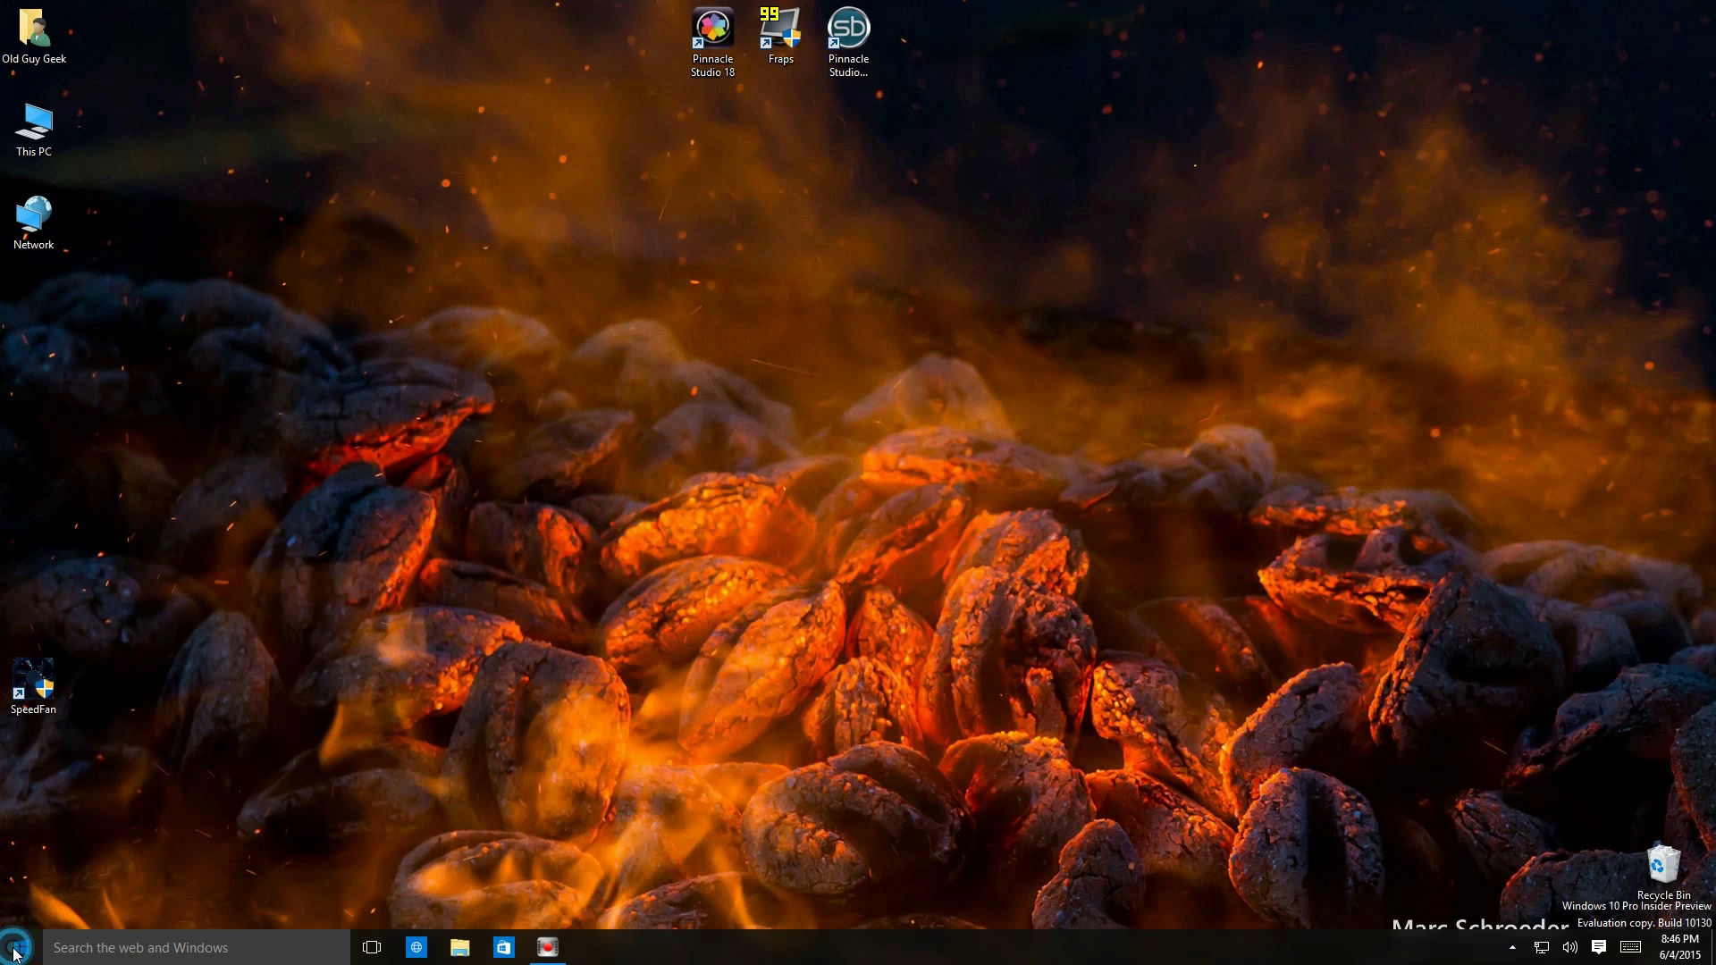
Show the All apps list and jump to the P section through the letter index
{"action": "left_click", "coordinate": [14, 953]}
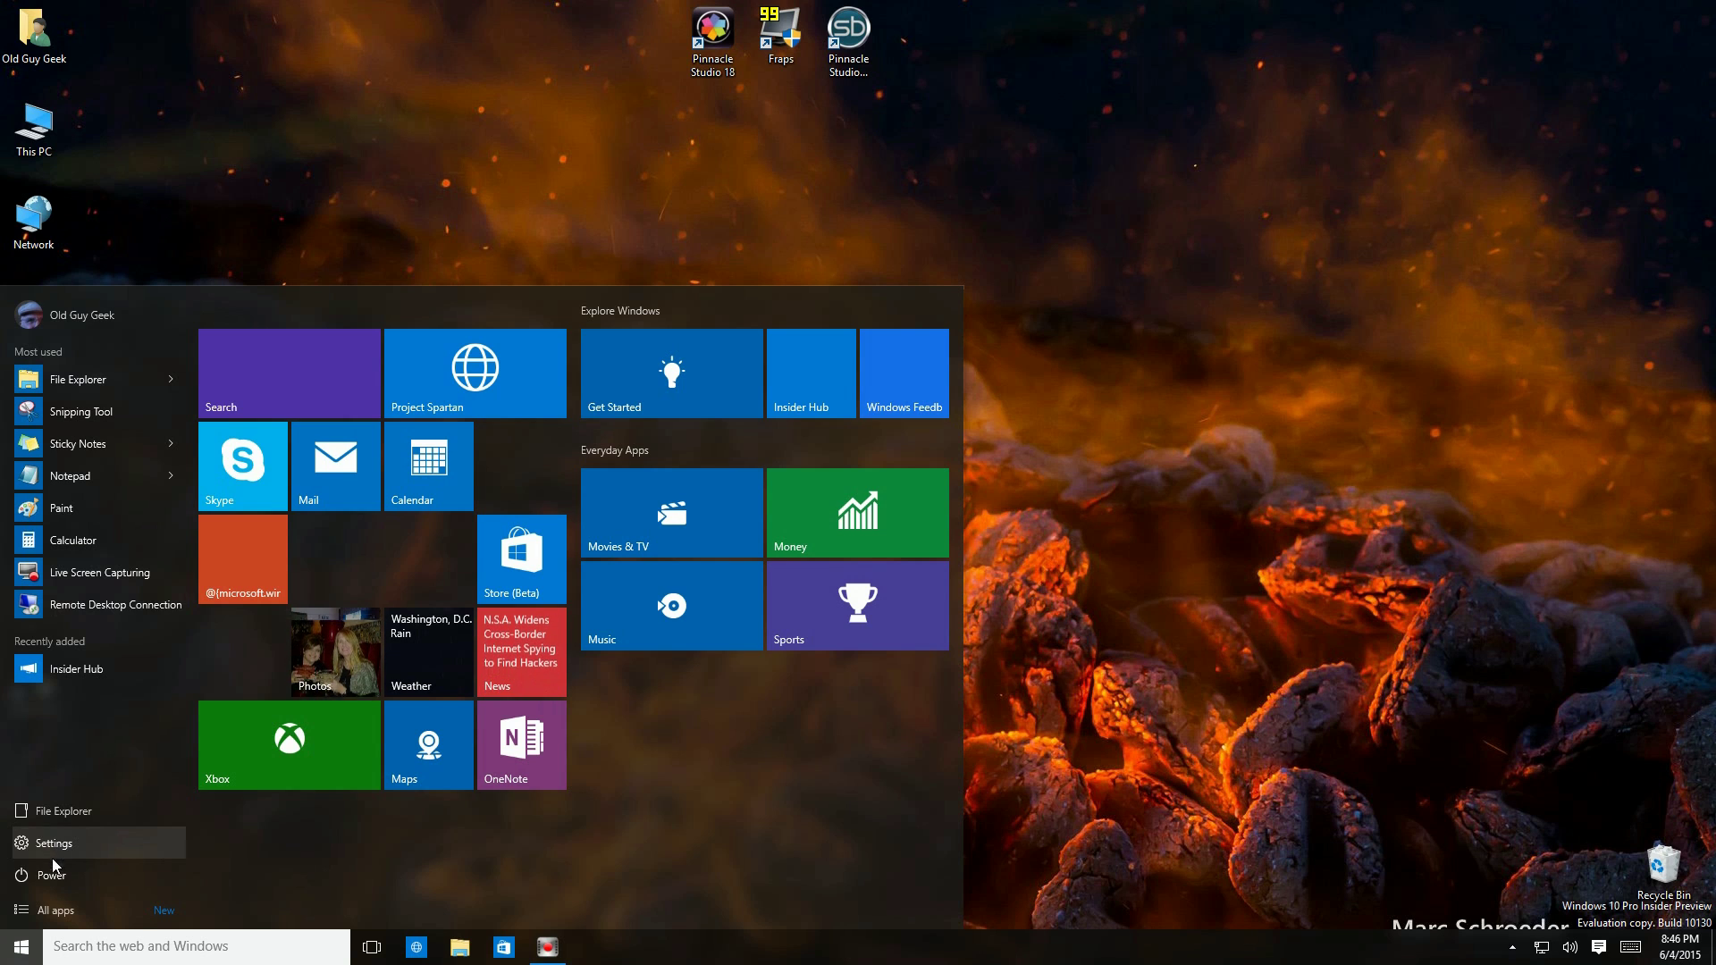
{"action": "left_click", "coordinate": [41, 910]}
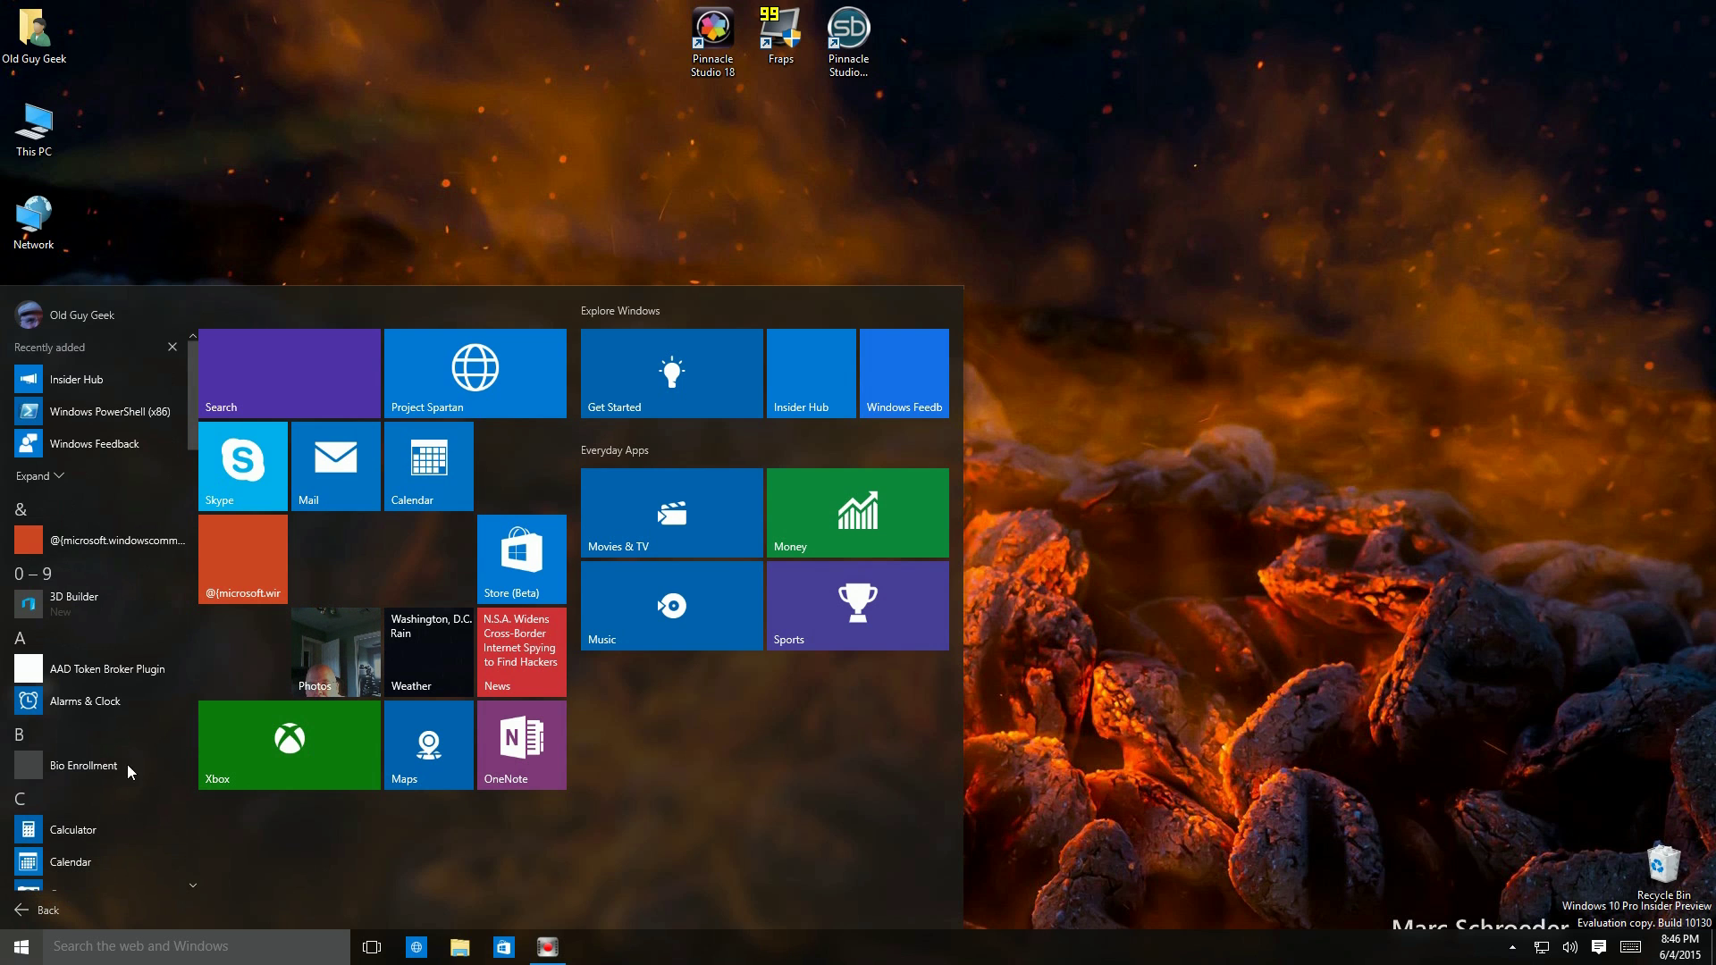
{"action": "scroll", "coordinate": [120, 597], "scroll_direction": "down", "scroll_amount": 5}
{"action": "scroll", "coordinate": [120, 602], "scroll_direction": "down", "scroll_amount": 4}
{"action": "left_click", "coordinate": [24, 466]}
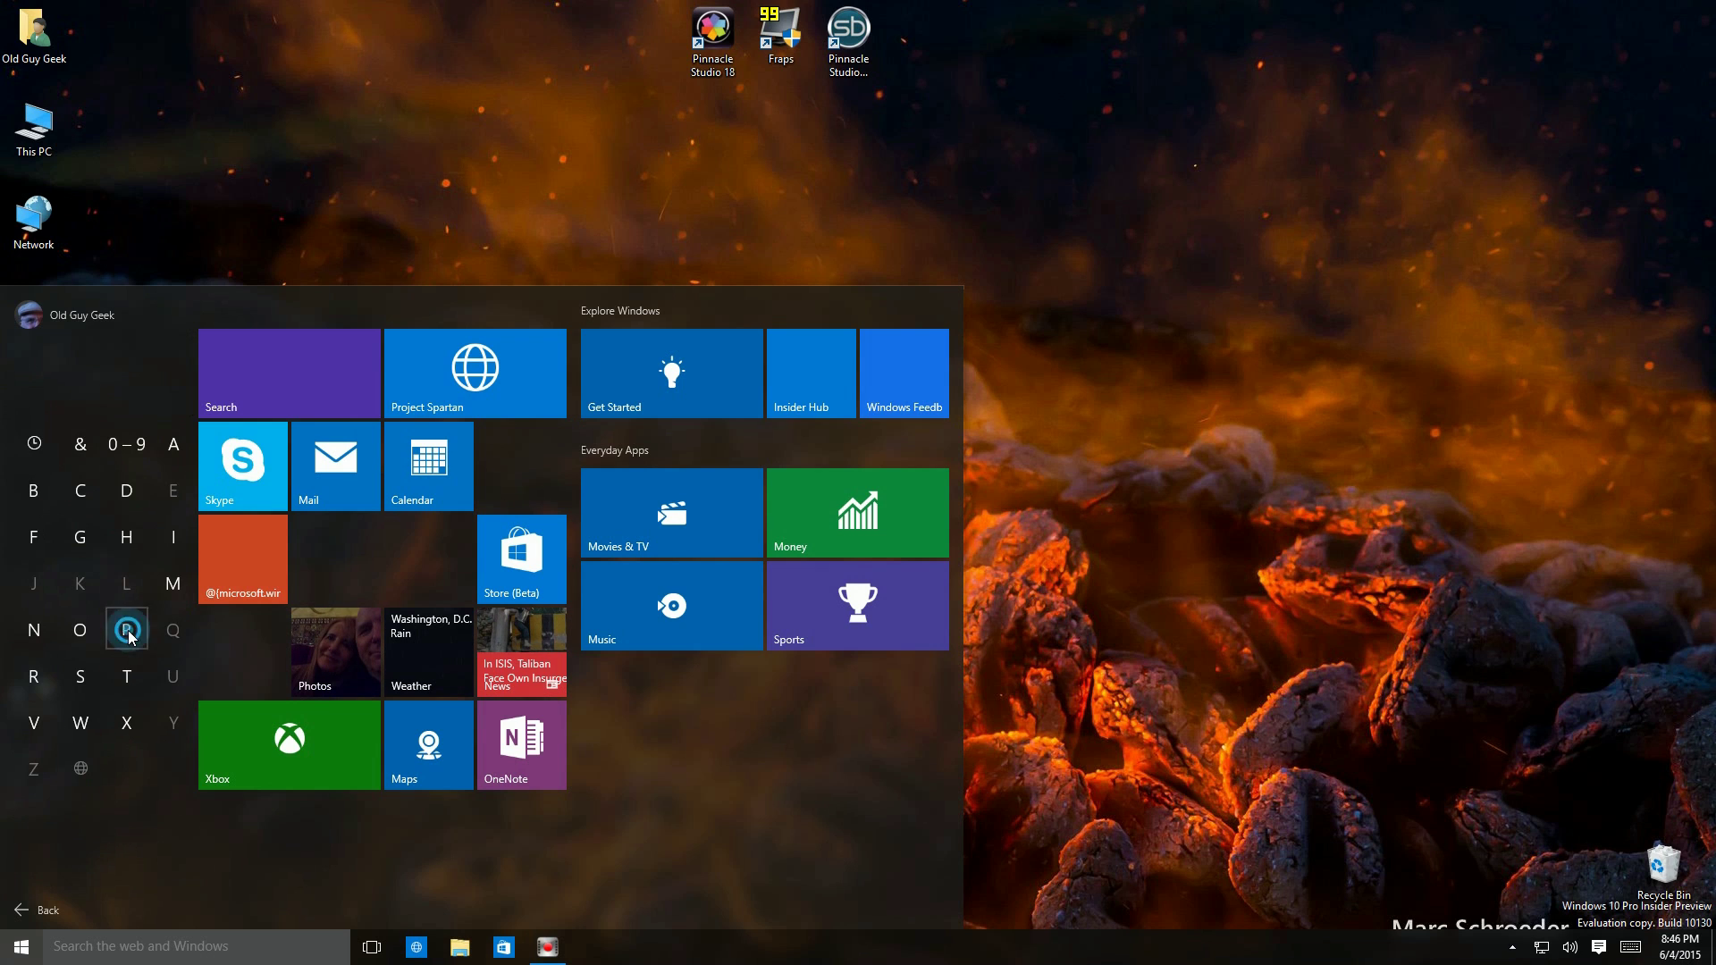
{"action": "left_click", "coordinate": [127, 631]}
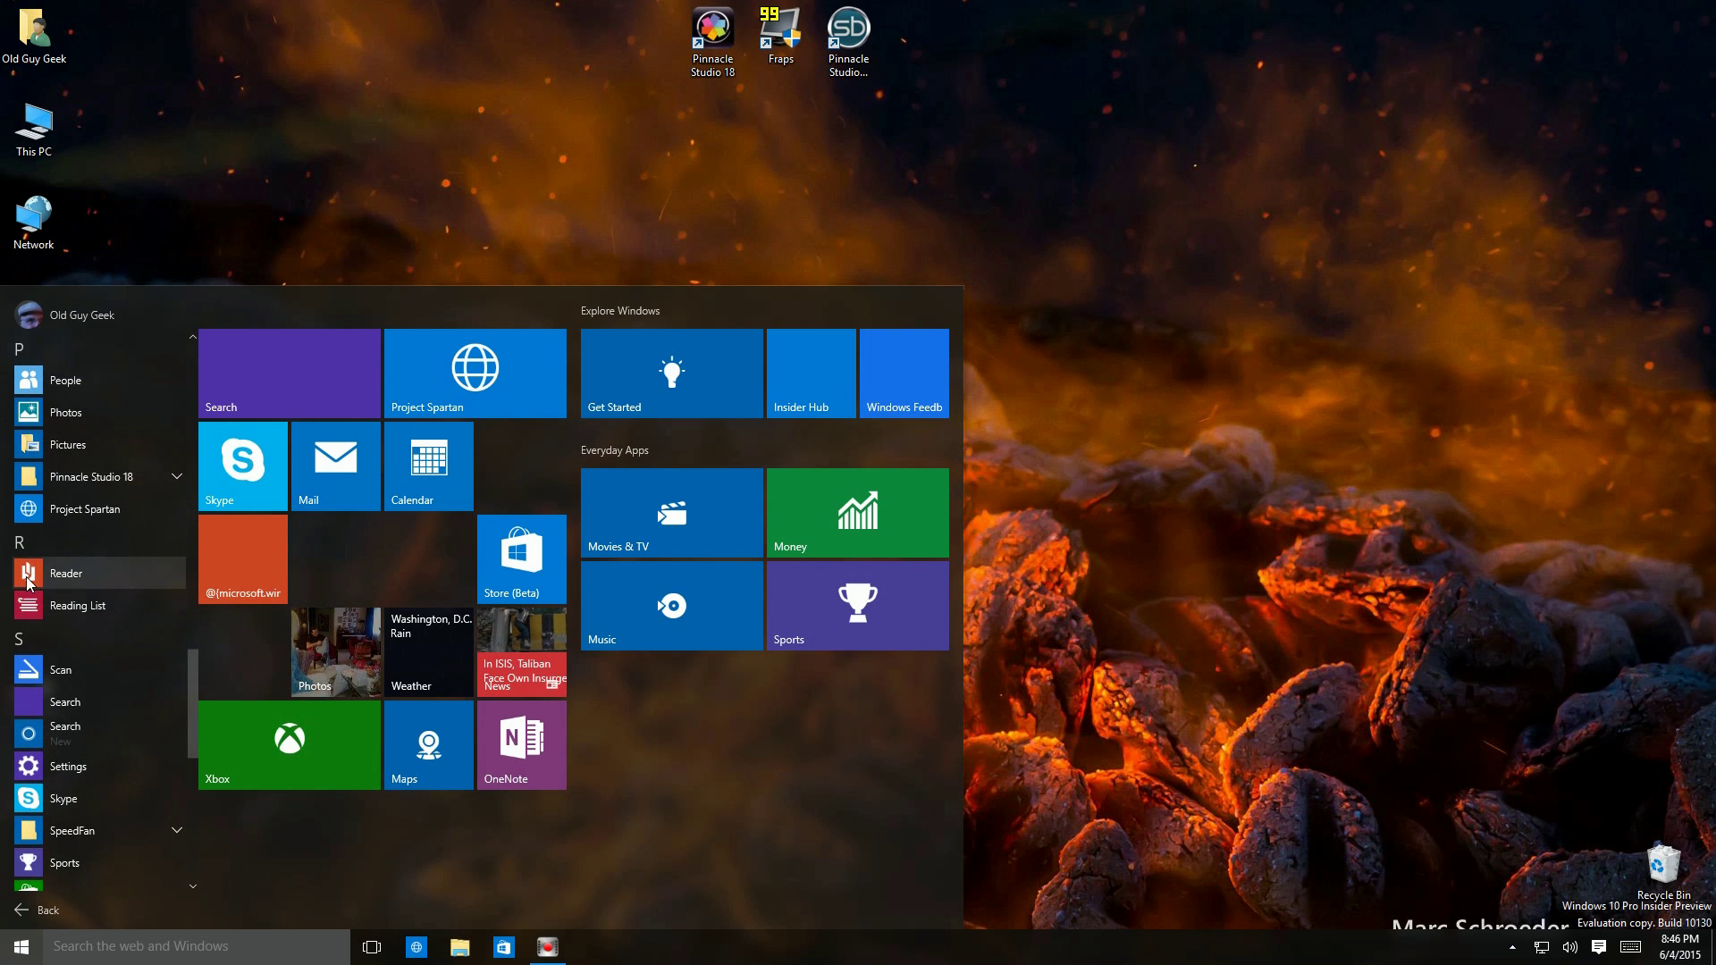
Use the letter index again to jump to the C section
{"action": "scroll", "coordinate": [114, 735], "scroll_direction": "down", "scroll_amount": 2}
{"action": "scroll", "coordinate": [115, 734], "scroll_direction": "down", "scroll_amount": 1}
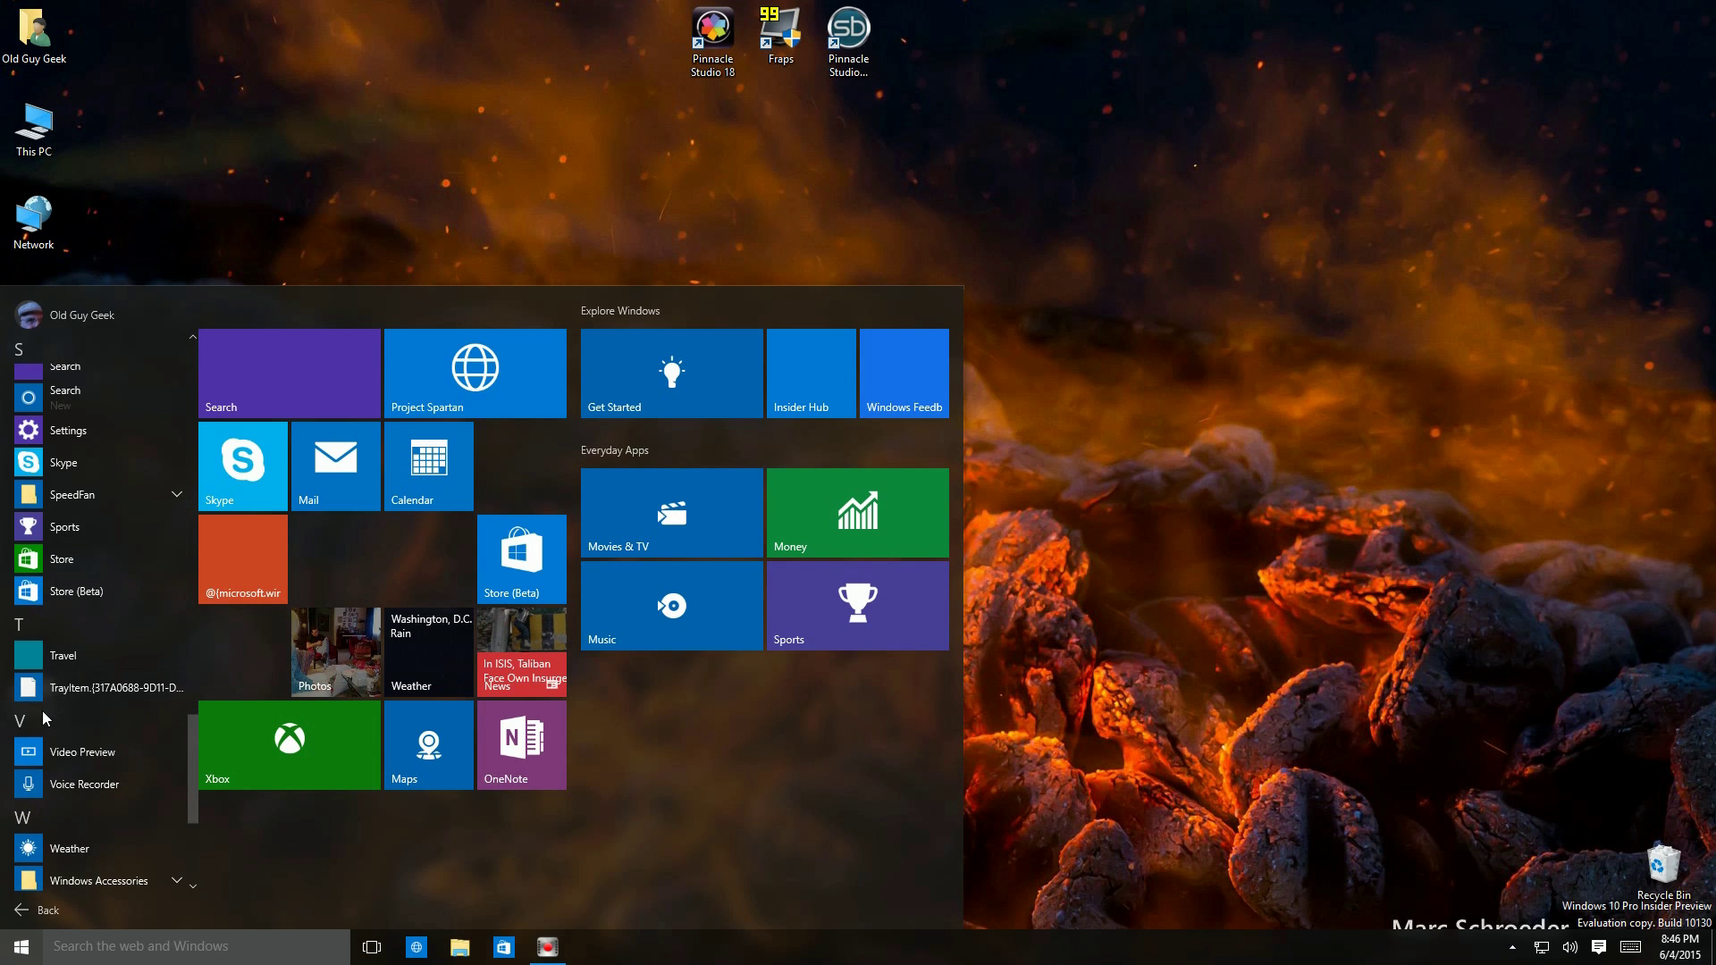
{"action": "left_click", "coordinate": [20, 716]}
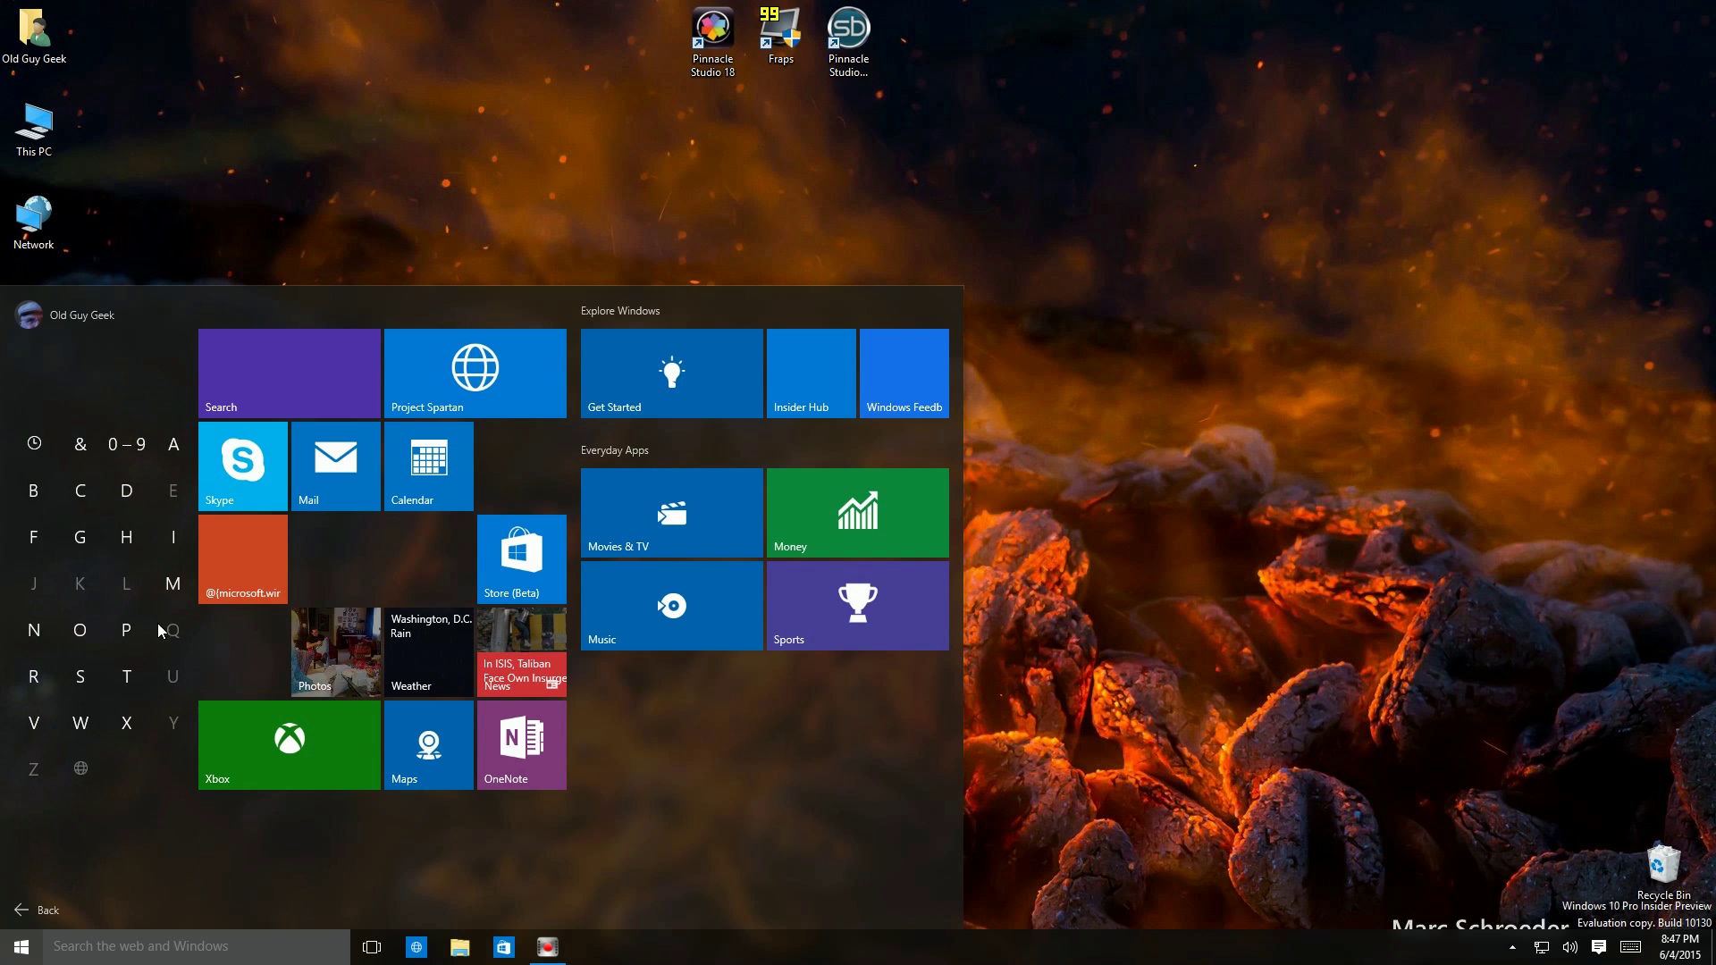
{"action": "left_click", "coordinate": [80, 494]}
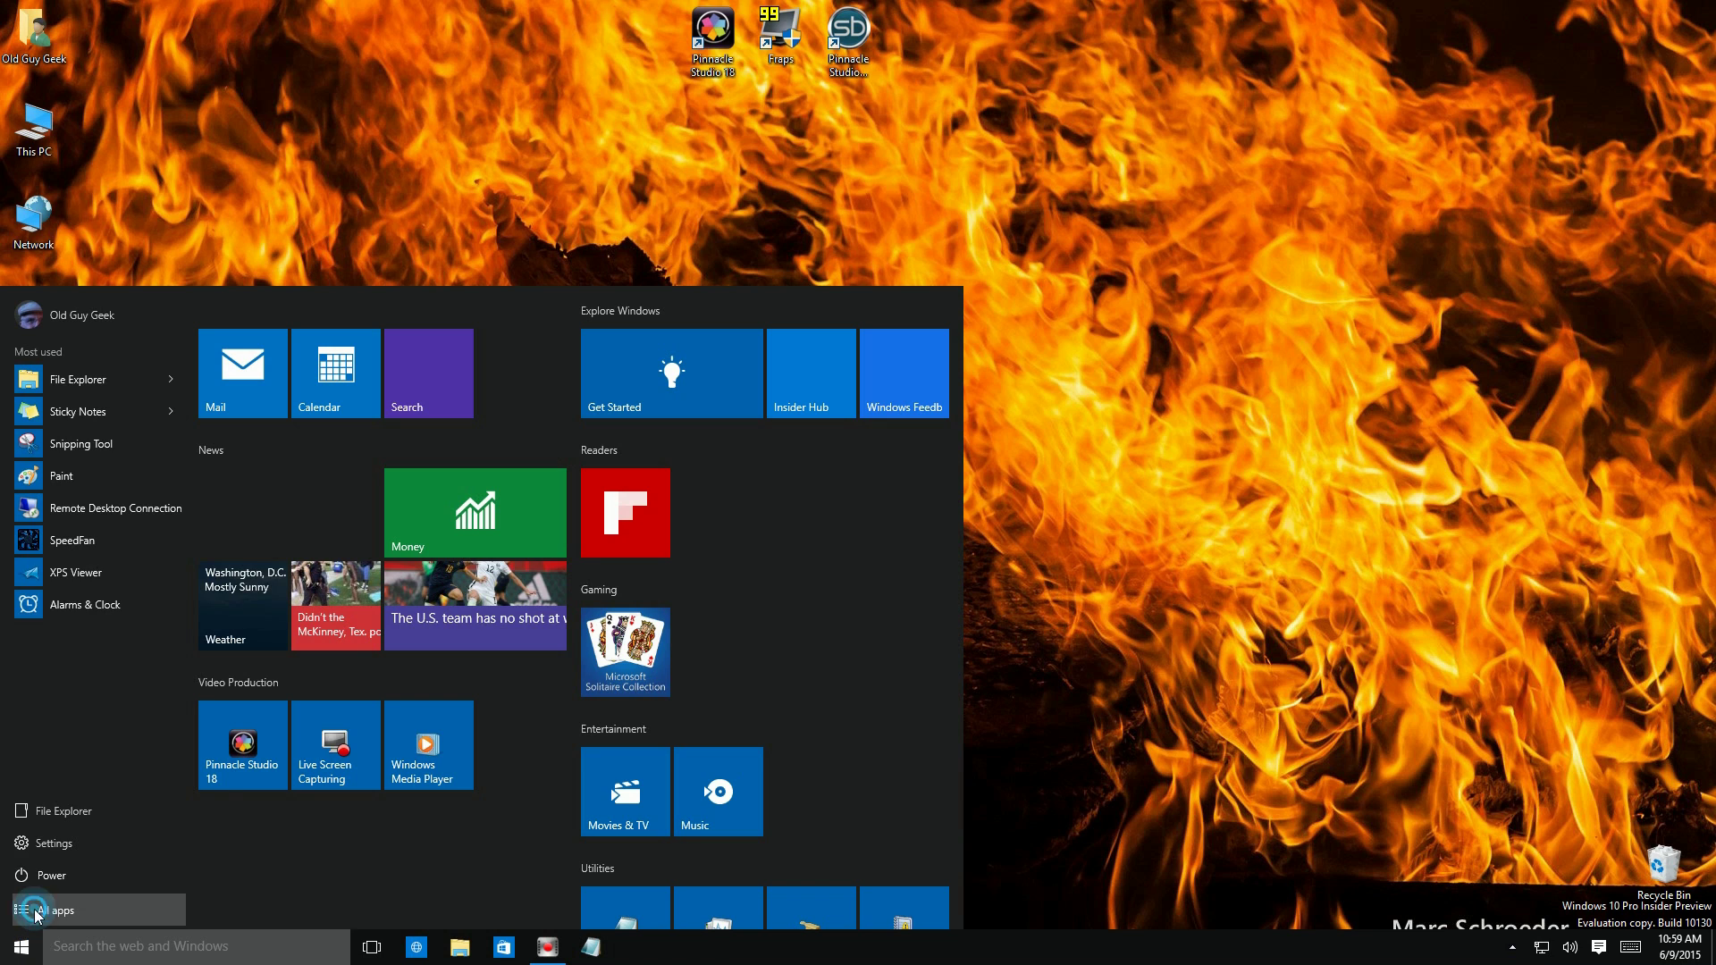
In All apps, expand the Fraps, NVIDIA Corporation and Pinnacle Studio 18 folders to see their contents
{"action": "left_click", "coordinate": [34, 909]}
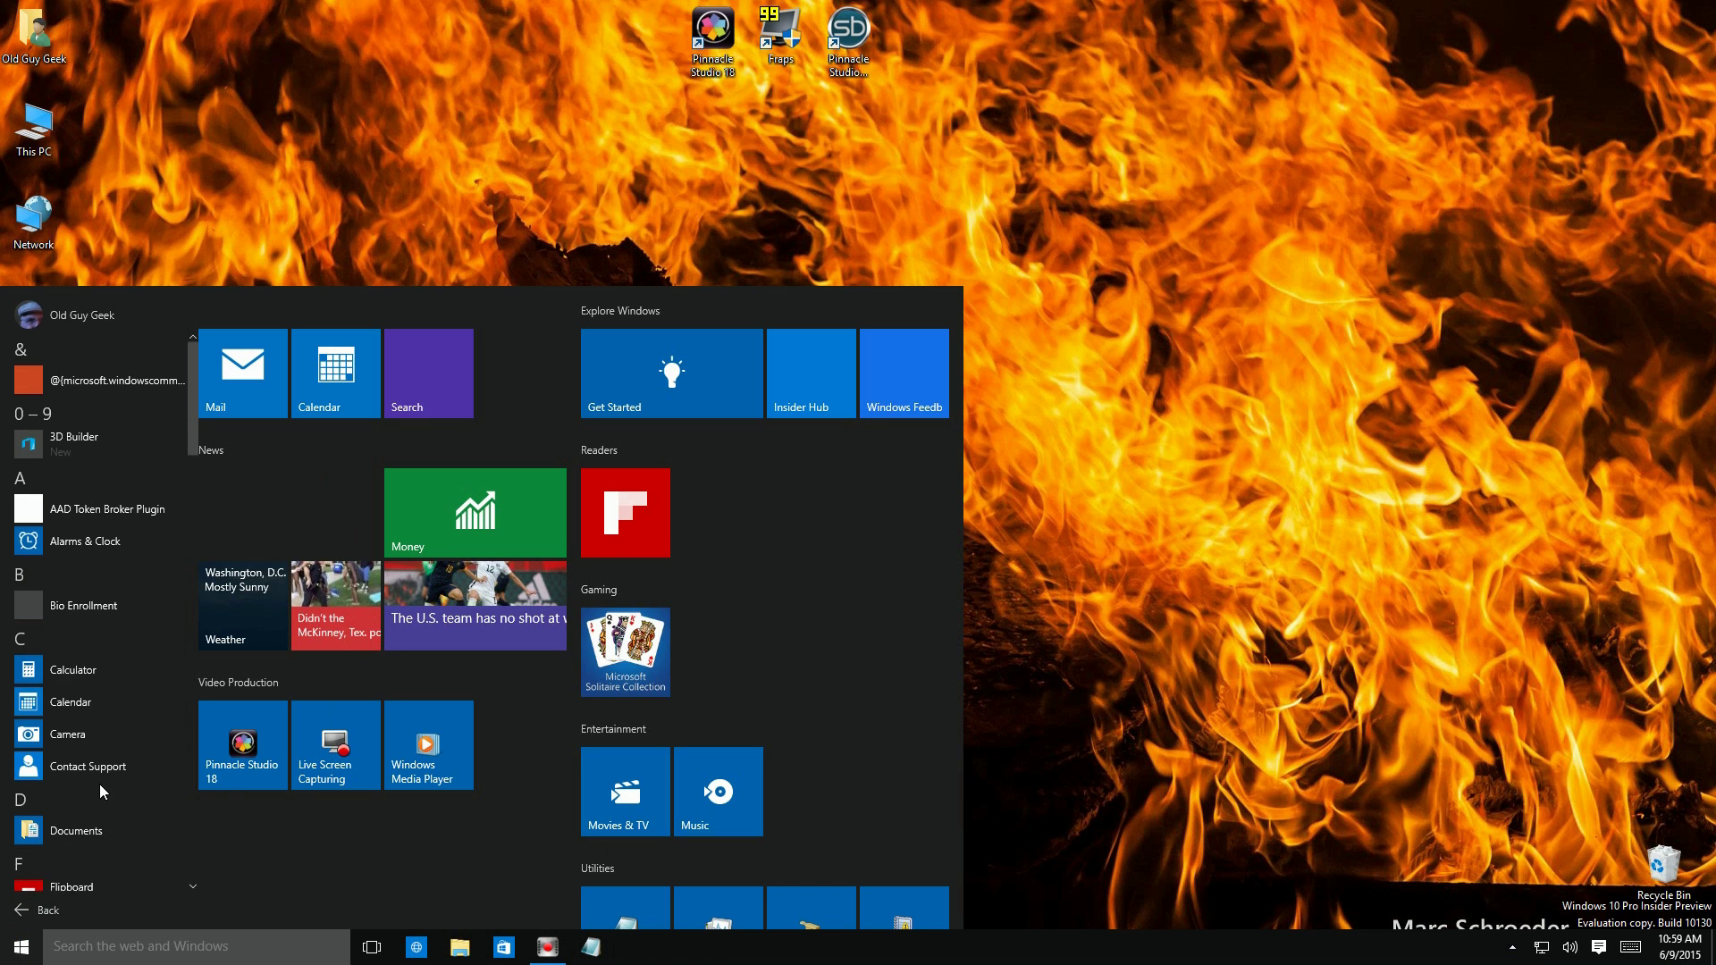
{"action": "scroll", "coordinate": [121, 739], "scroll_direction": "down", "scroll_amount": 5}
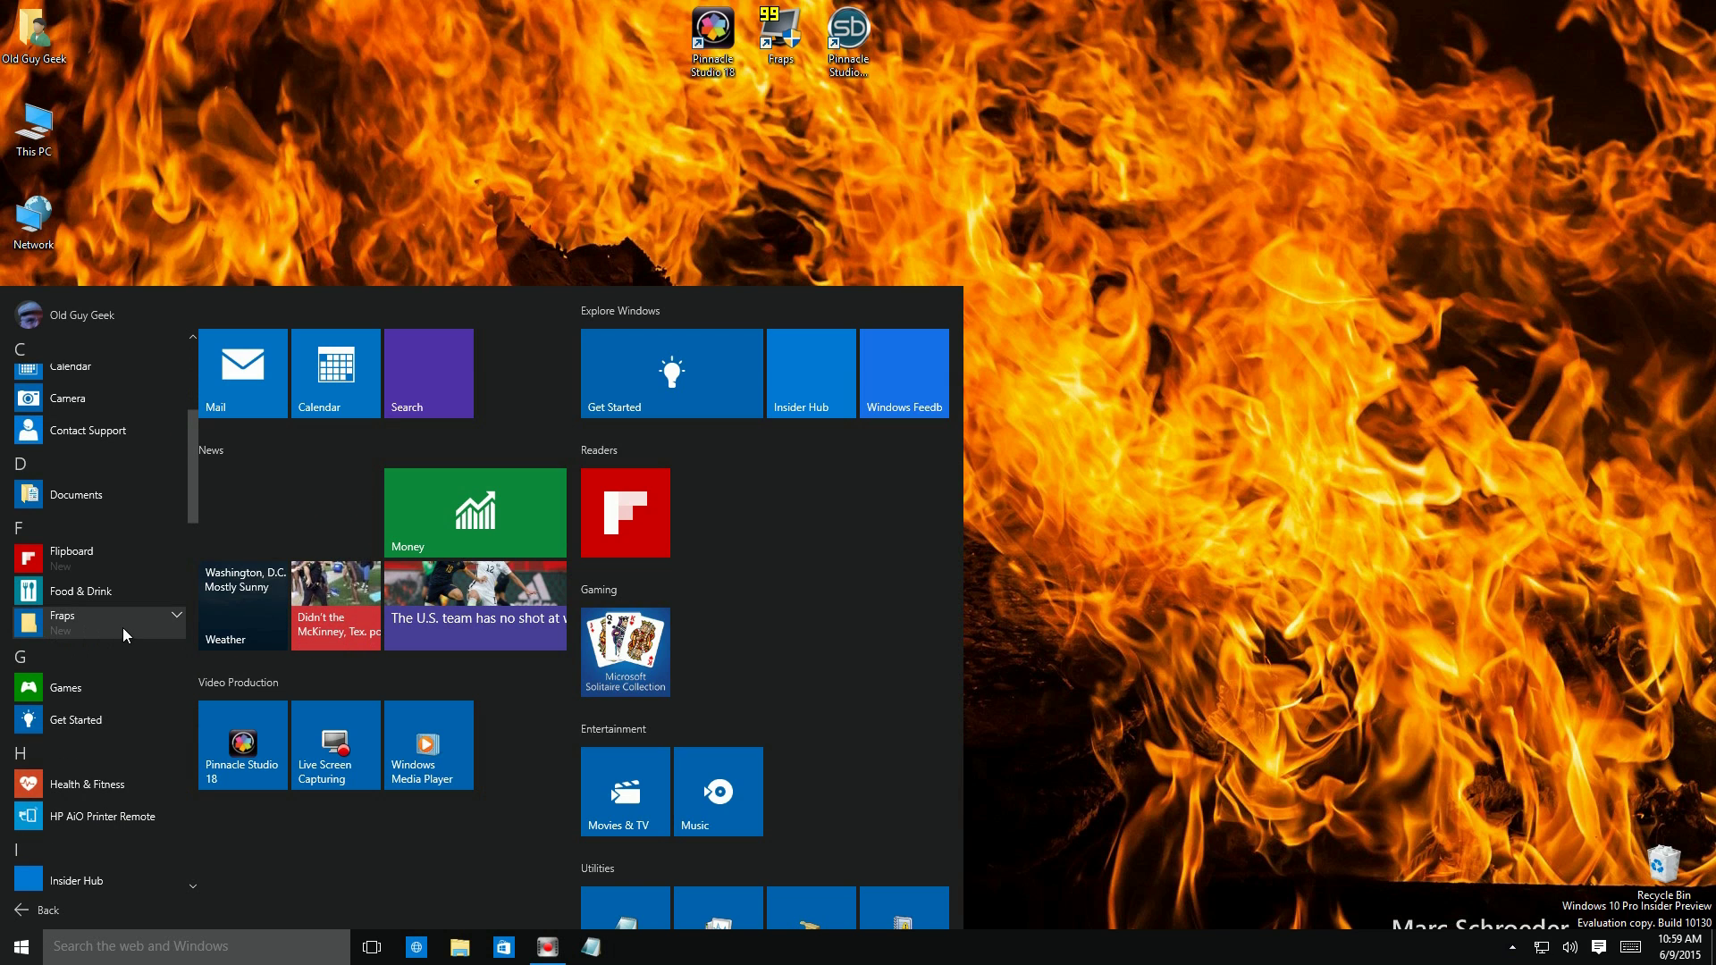
{"action": "left_click", "coordinate": [174, 616]}
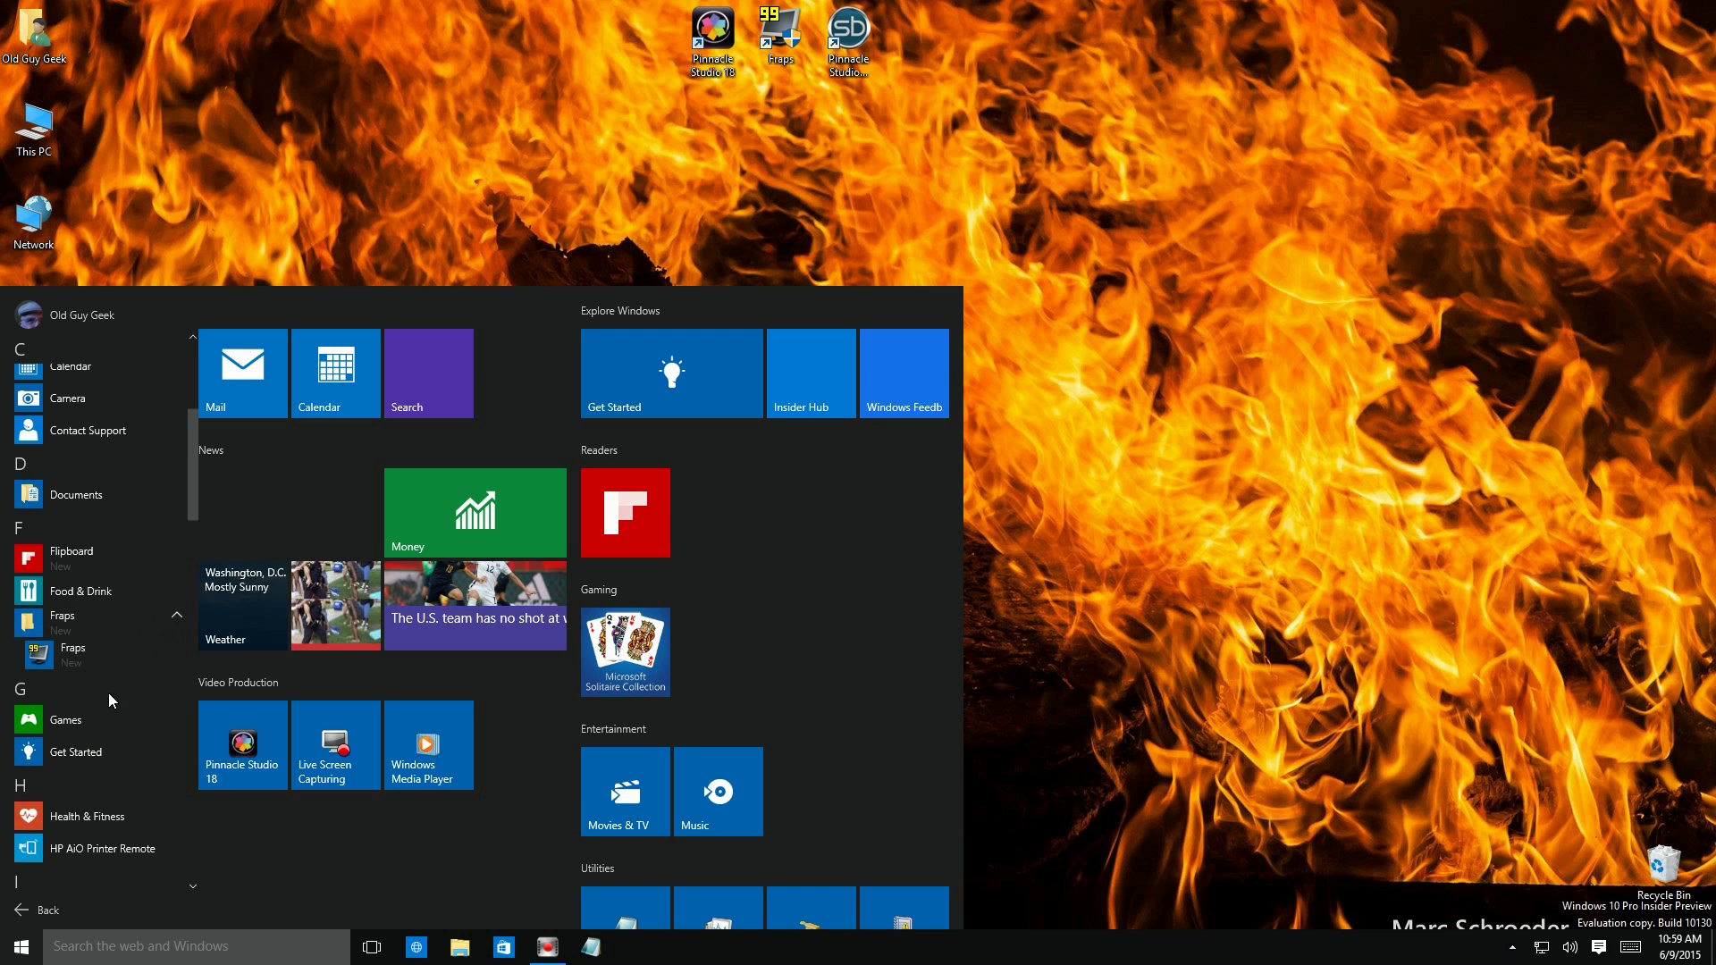
{"action": "scroll", "coordinate": [109, 695], "scroll_direction": "down", "scroll_amount": 5}
{"action": "scroll", "coordinate": [112, 705], "scroll_direction": "down", "scroll_amount": 3}
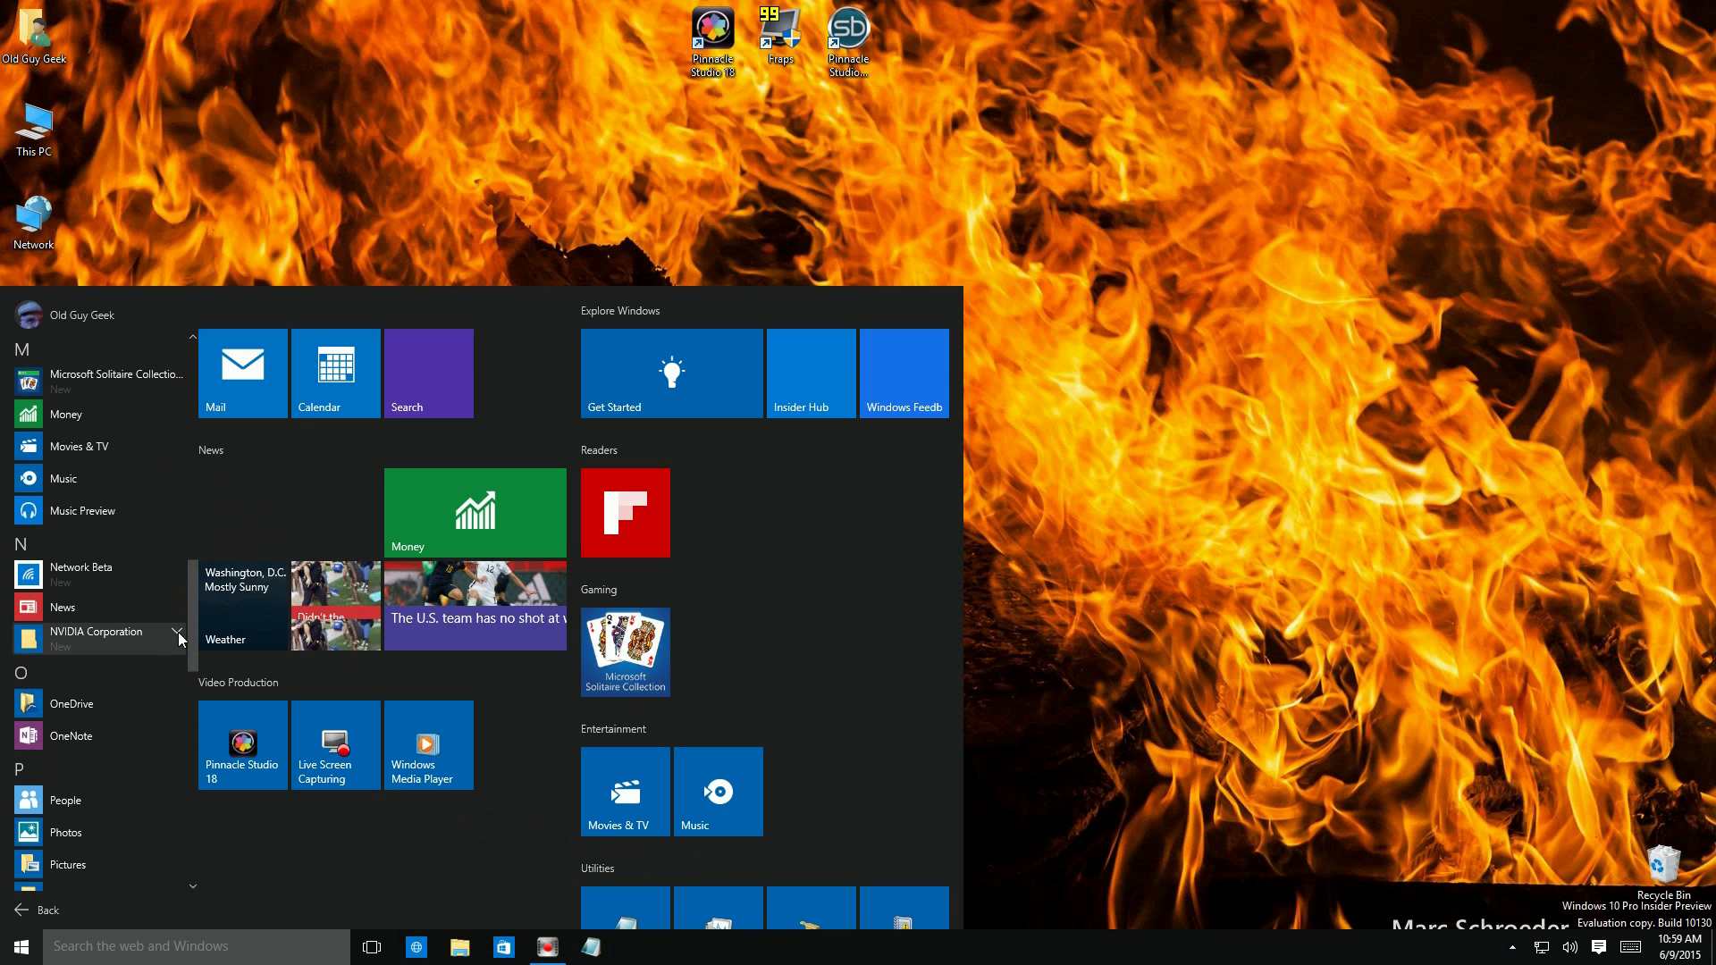
{"action": "left_click", "coordinate": [178, 631]}
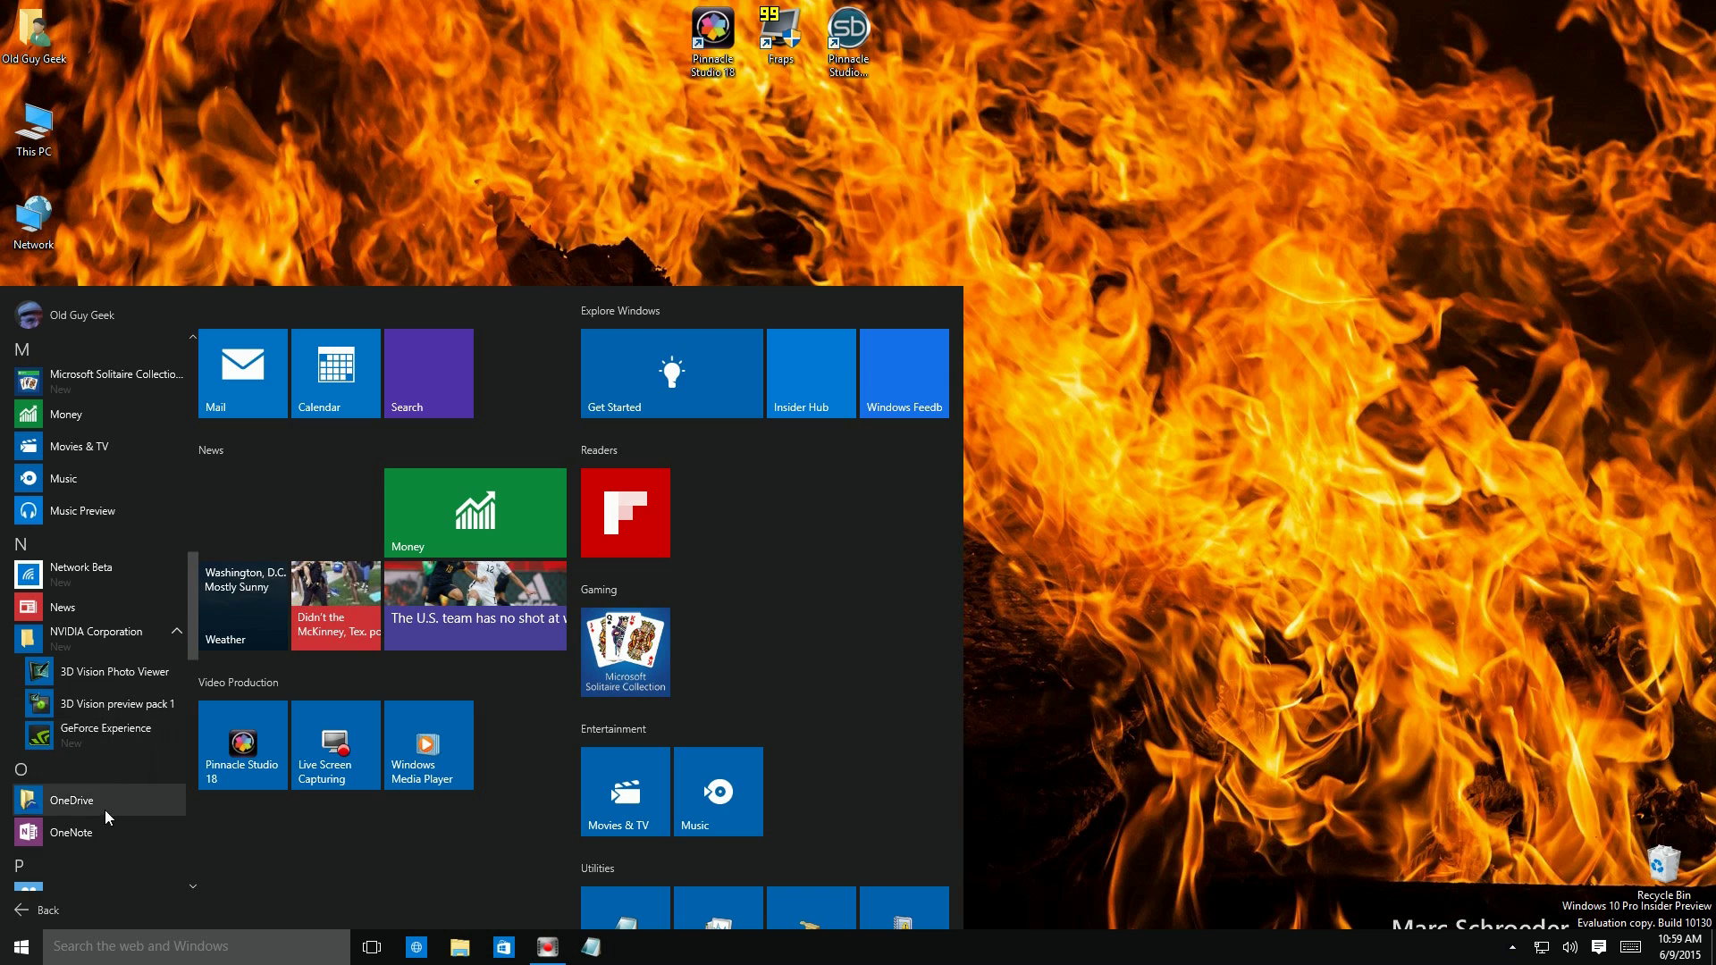
{"action": "scroll", "coordinate": [115, 786], "scroll_direction": "down", "scroll_amount": 5}
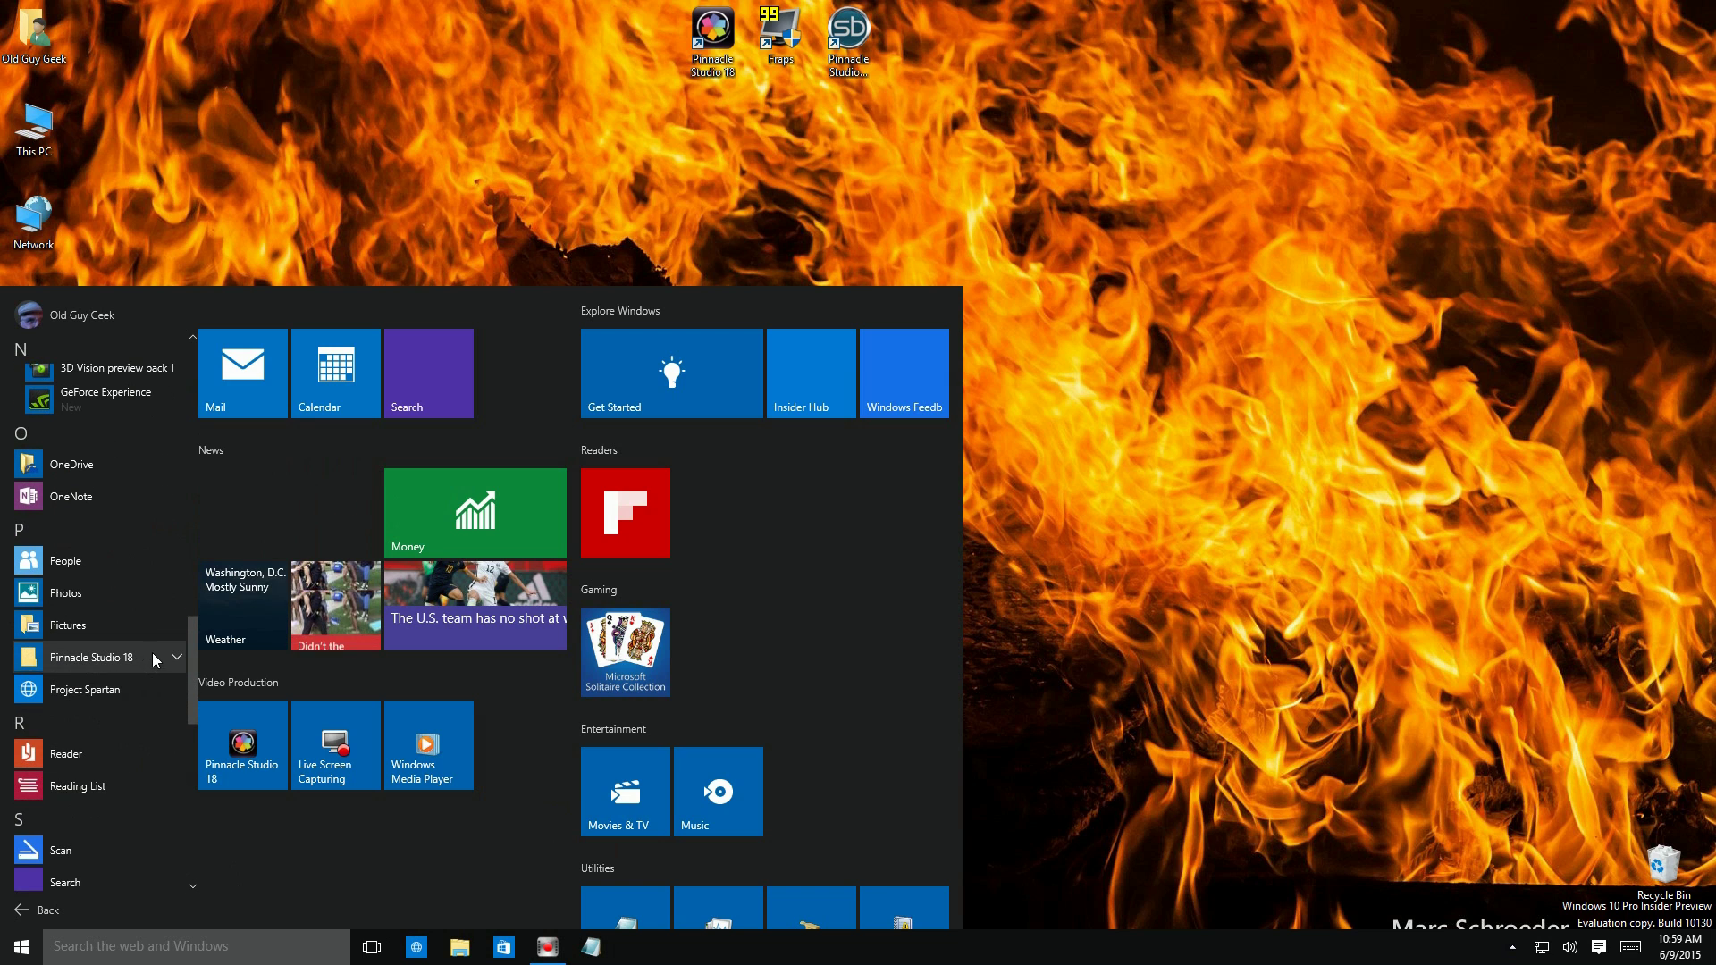
{"action": "left_click", "coordinate": [153, 659]}
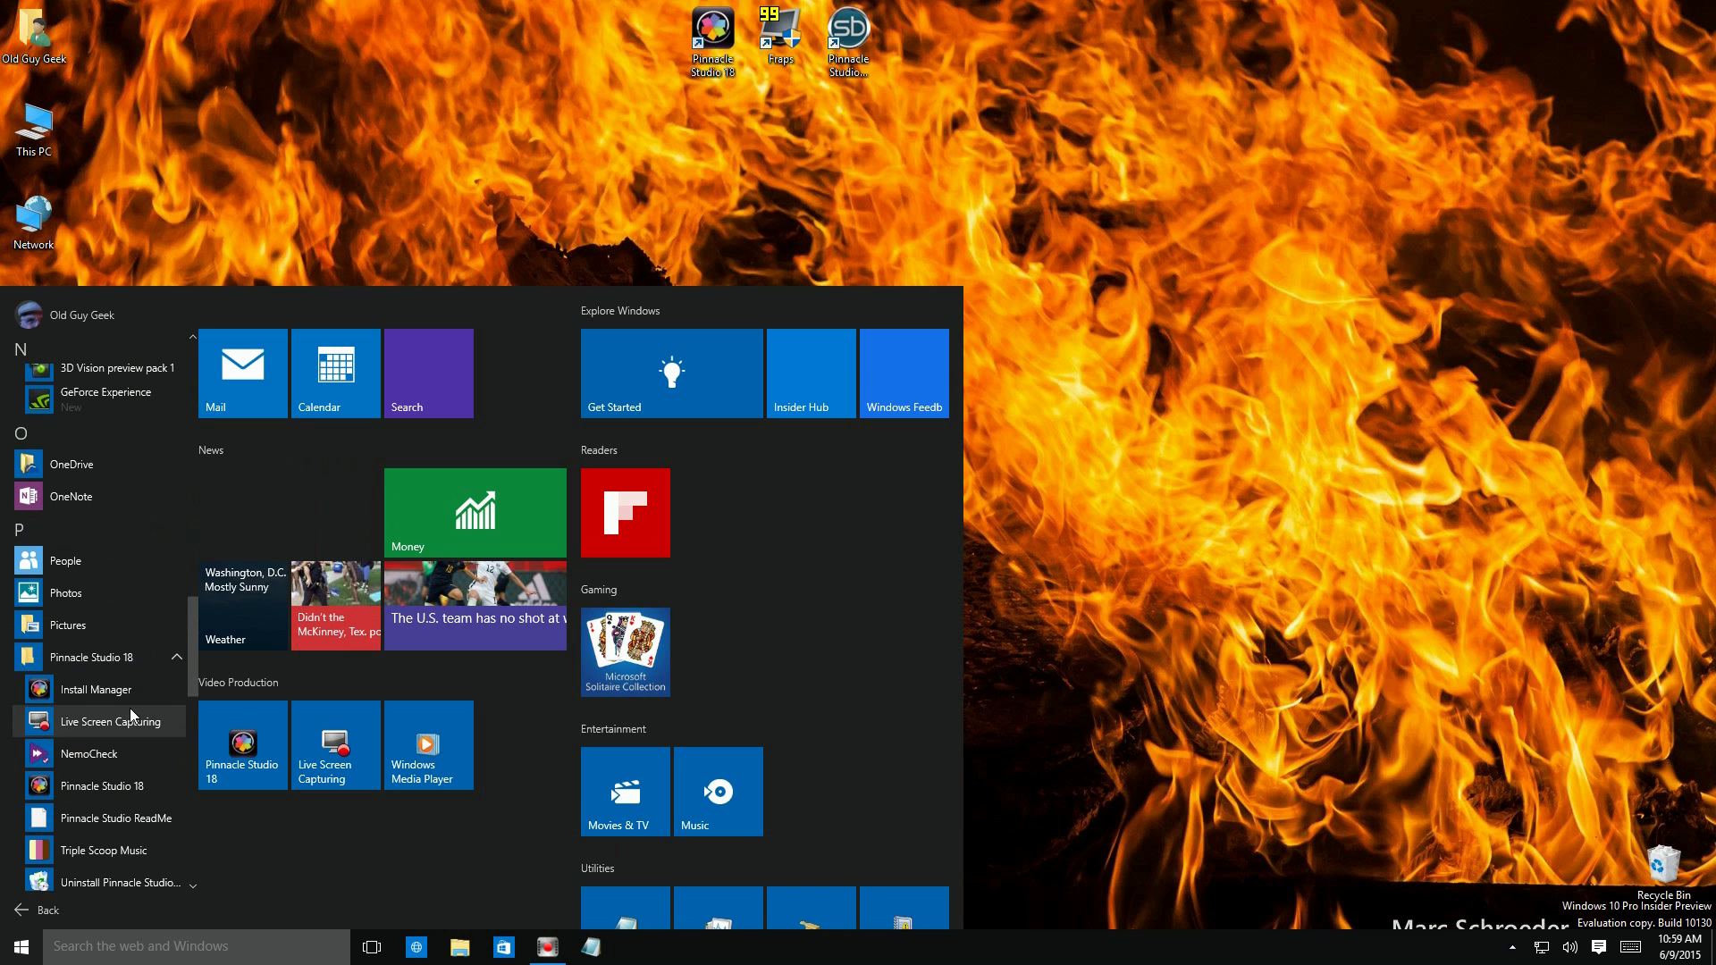
{"action": "scroll", "coordinate": [131, 708], "scroll_direction": "down", "scroll_amount": 2}
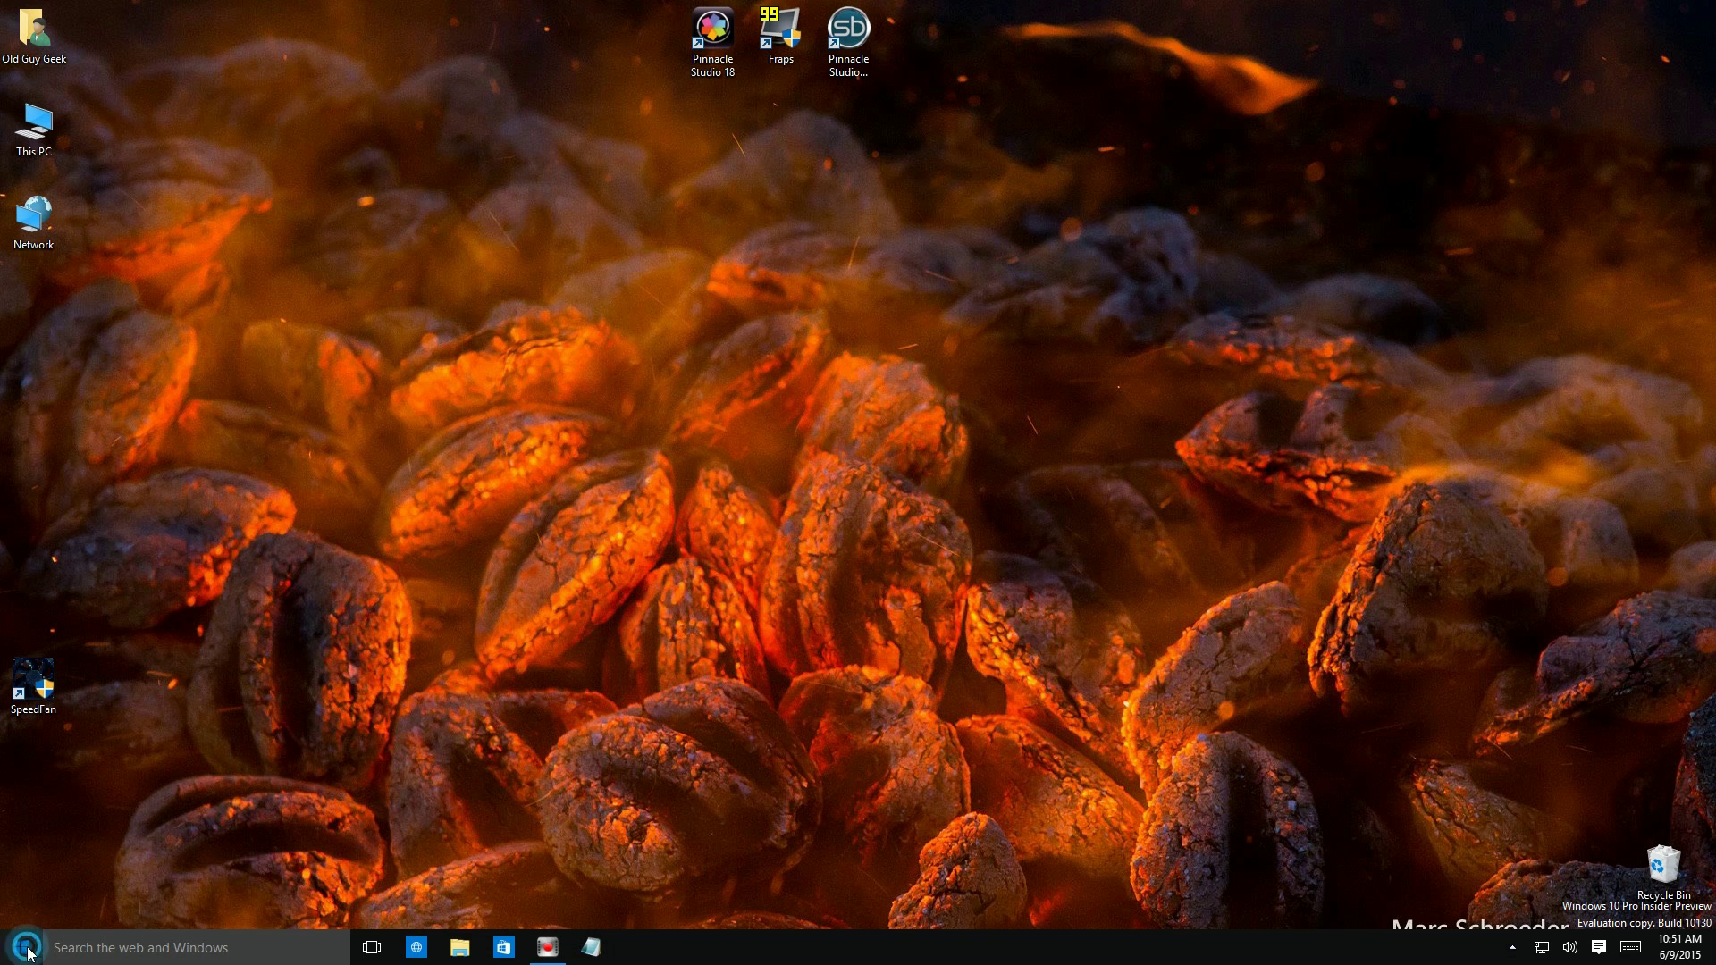
{"action": "left_click", "coordinate": [25, 947]}
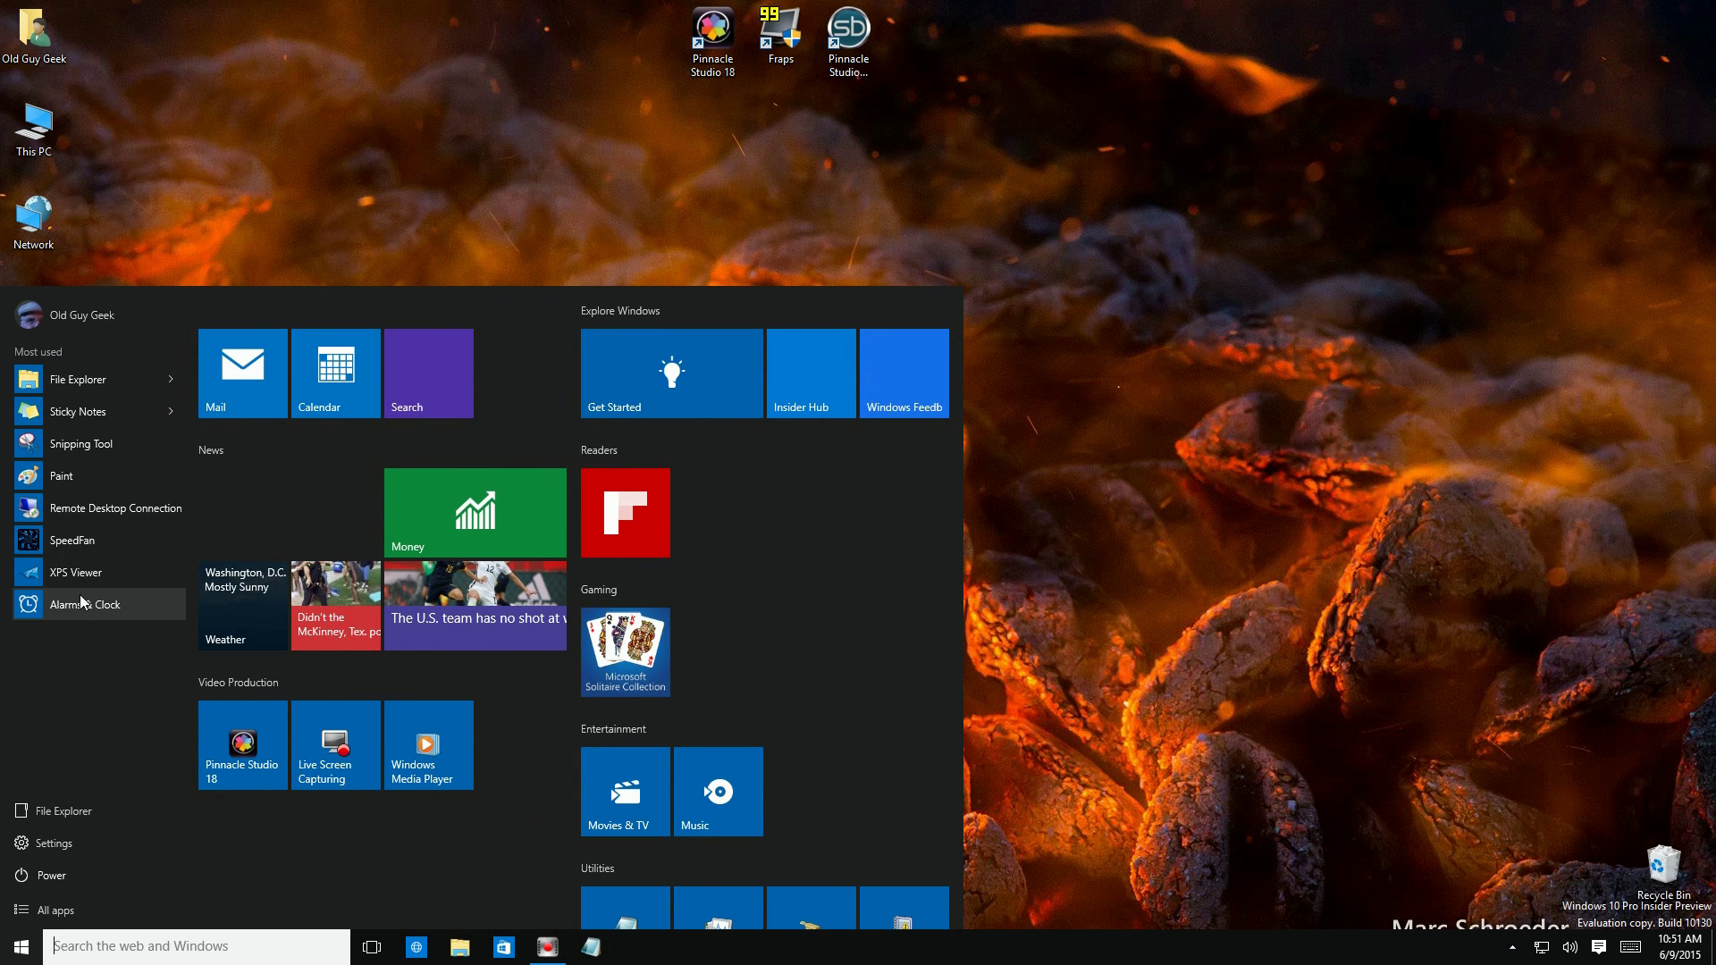
{"action": "left_click", "coordinate": [46, 878]}
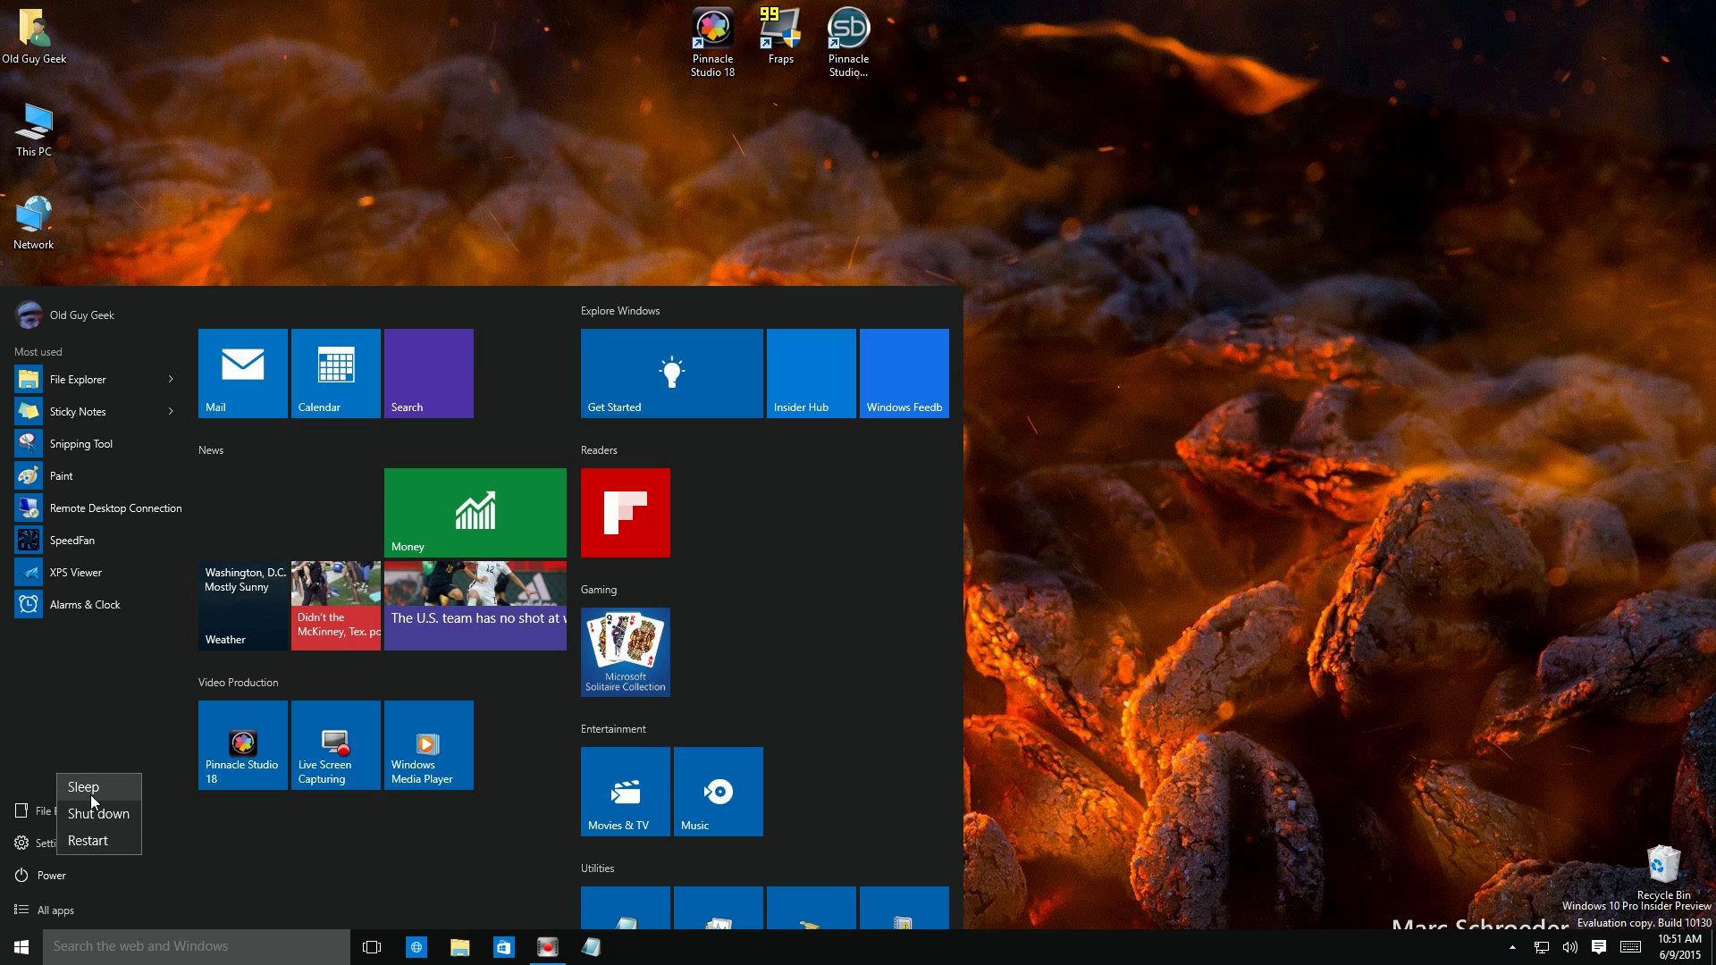
{"action": "left_click", "coordinate": [51, 873]}
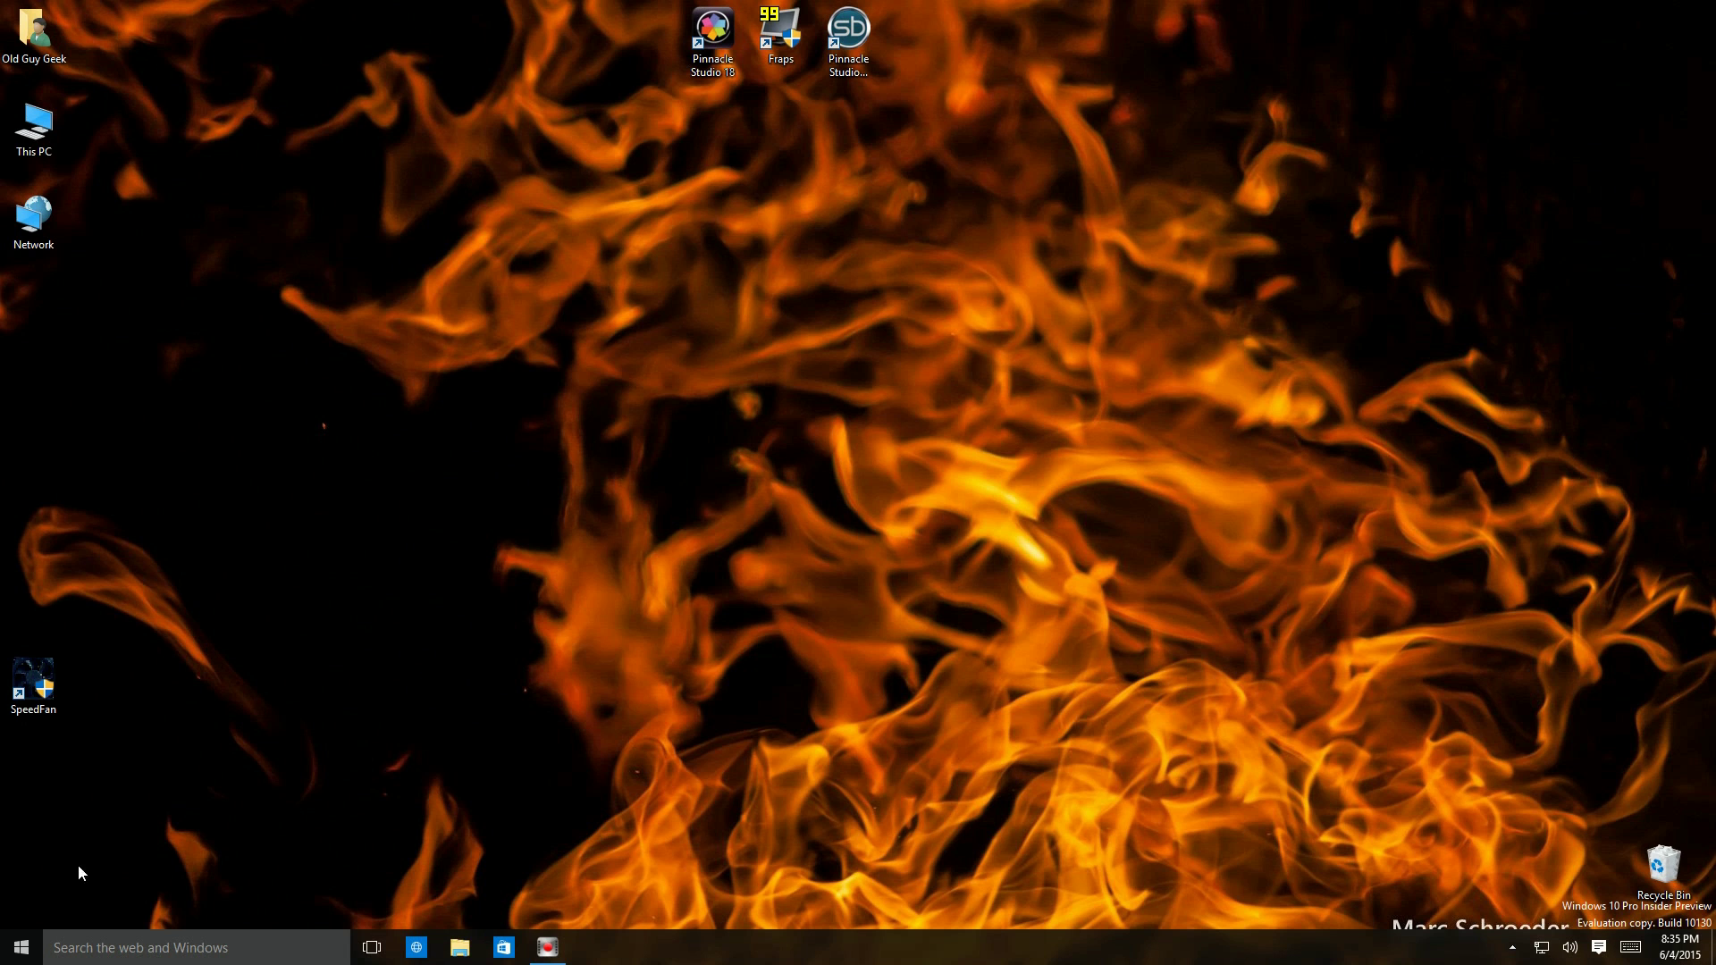
Open Settings from Start and go to the Personalization category
{"action": "left_click", "coordinate": [21, 950]}
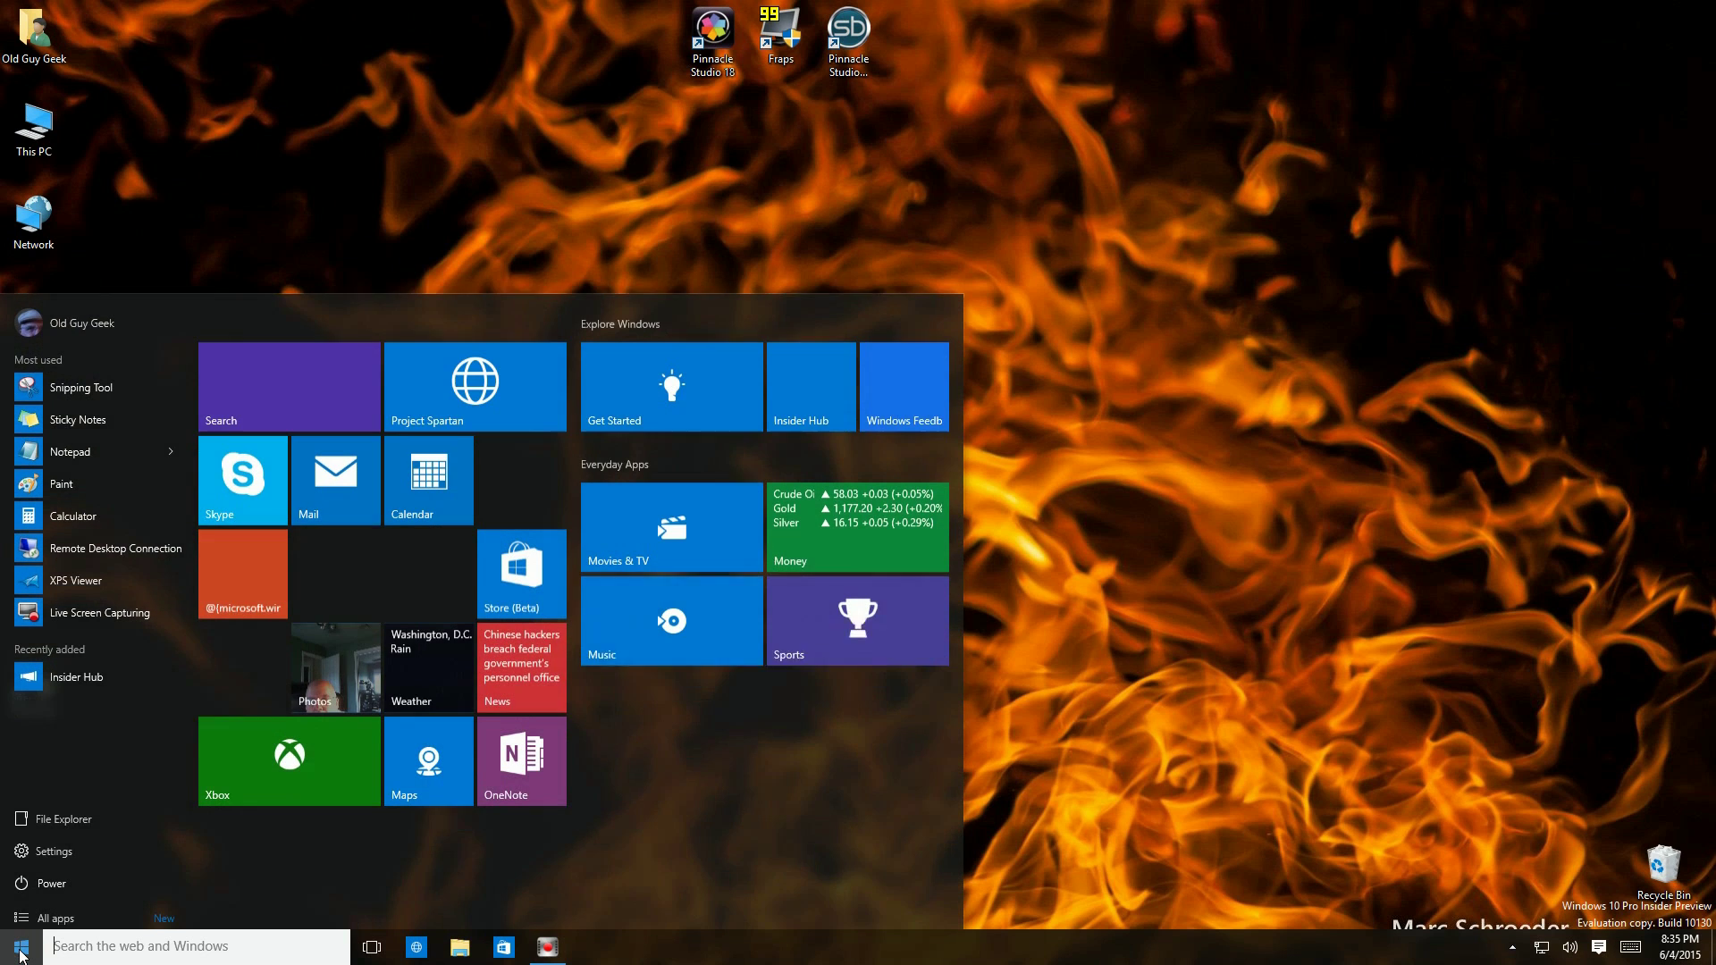
{"action": "left_click", "coordinate": [38, 845]}
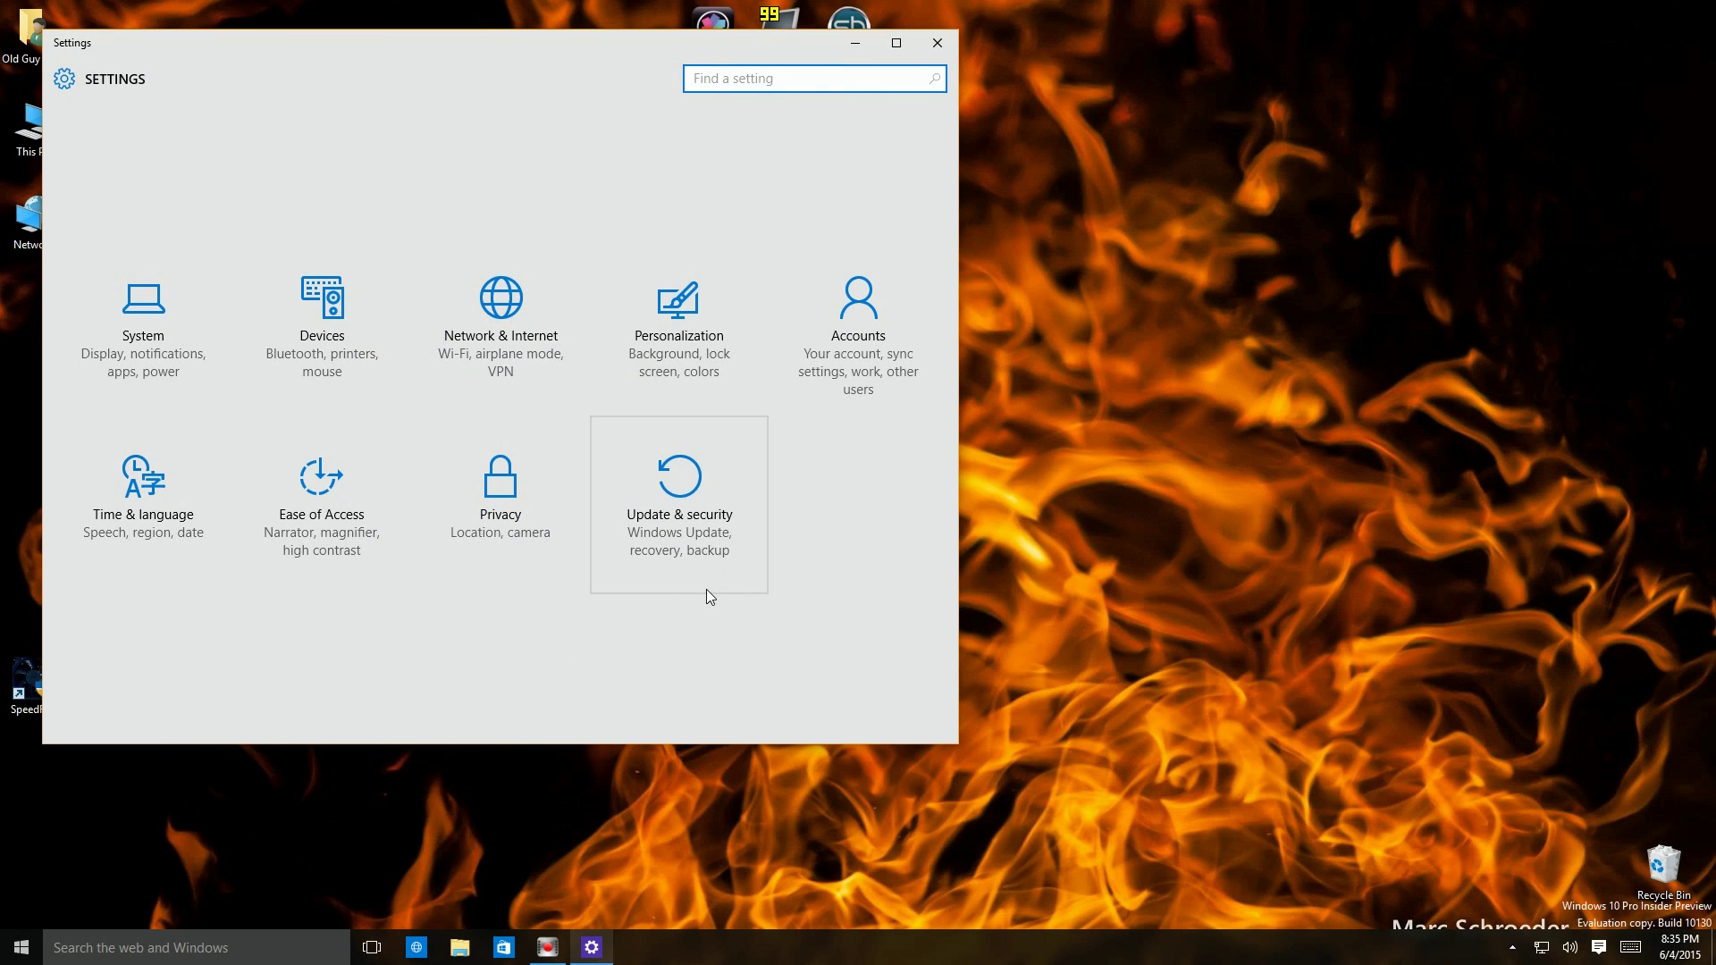
{"action": "left_click", "coordinate": [679, 355]}
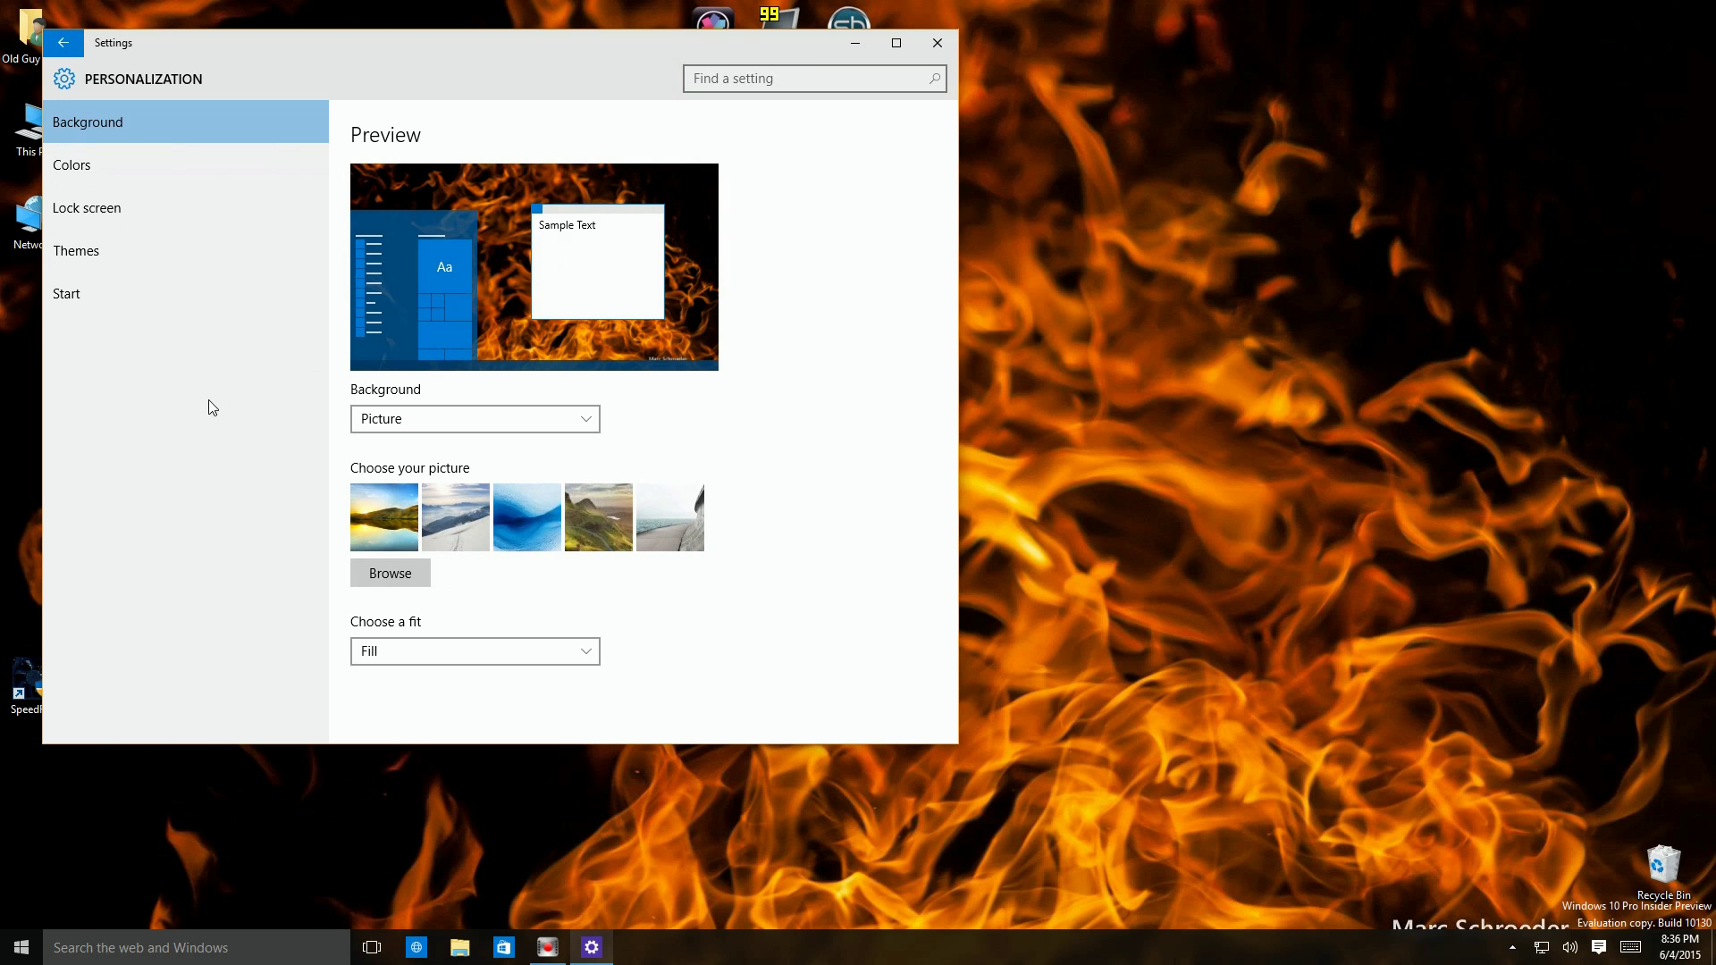
{"action": "left_click", "coordinate": [69, 300]}
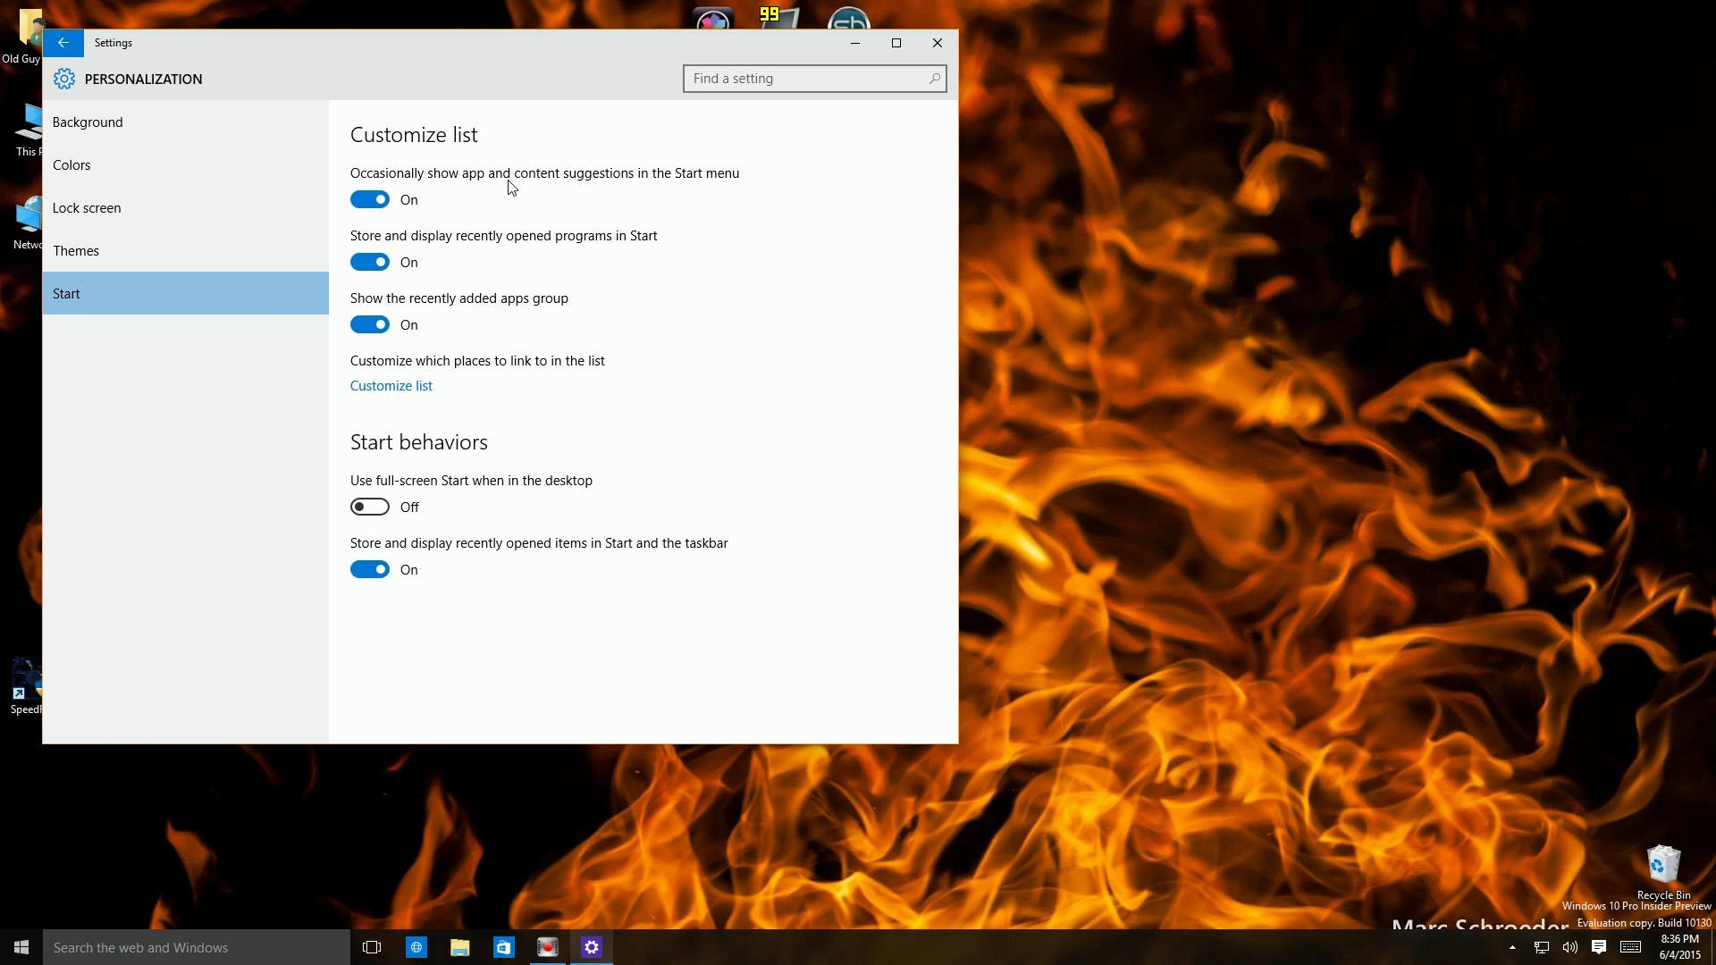
{"action": "left_click_drag", "start_coordinate": [531, 57], "coordinate": [1038, 107]}
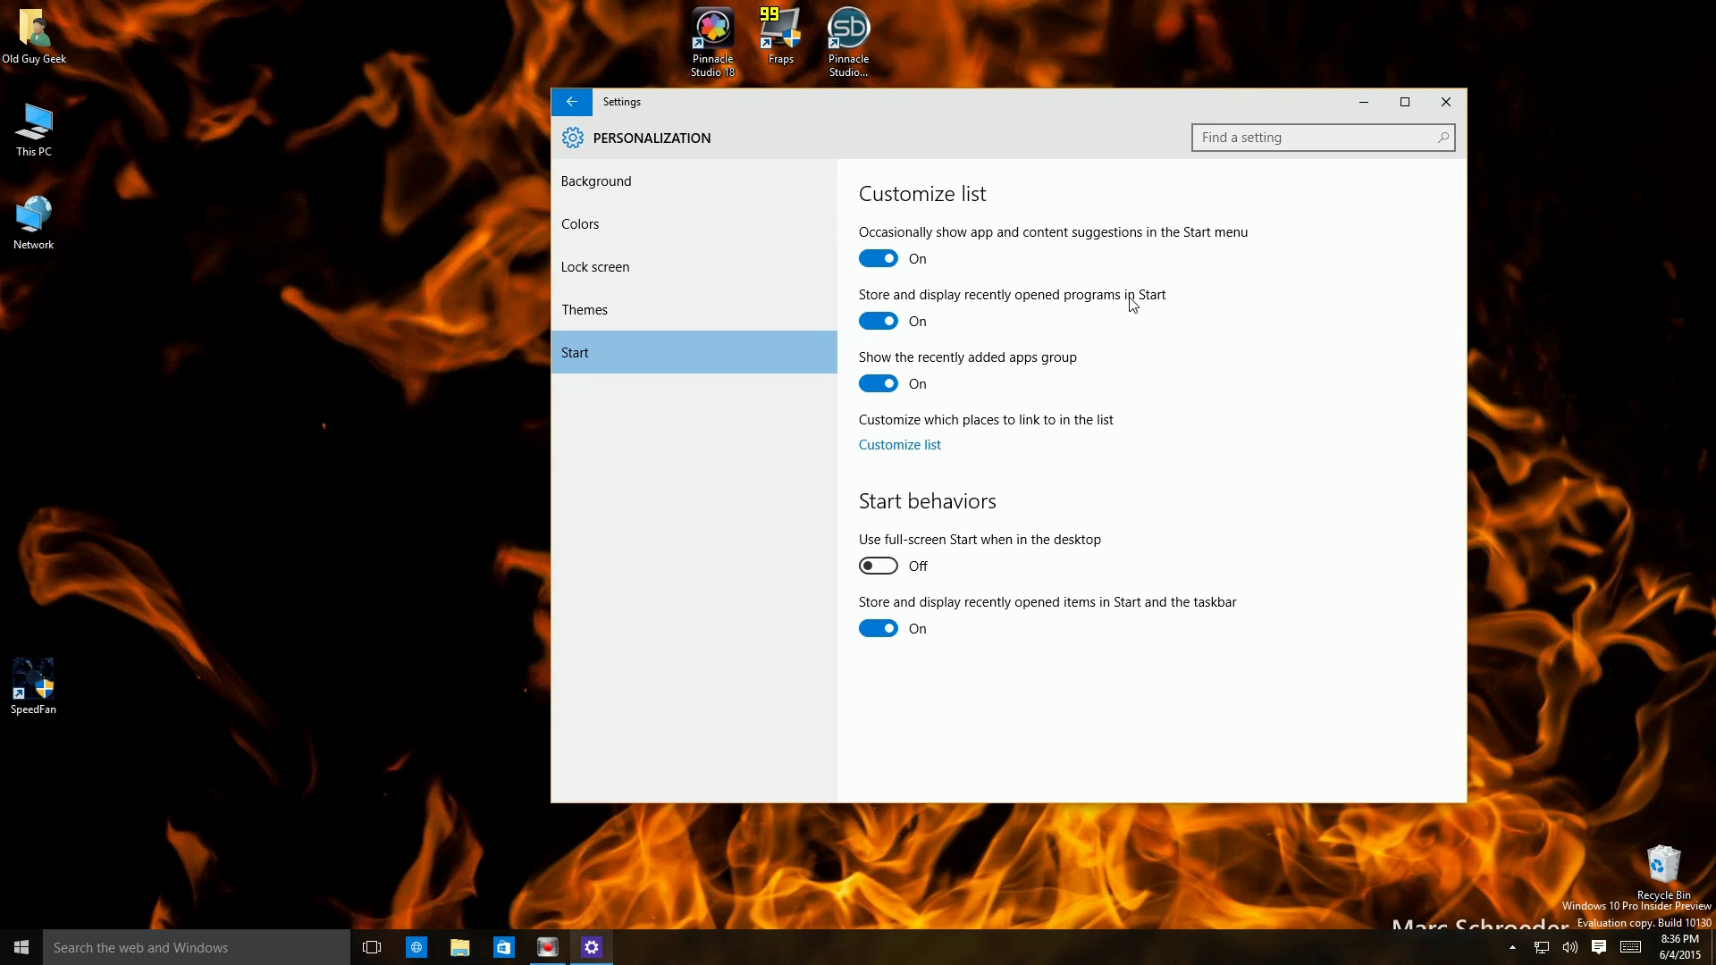
{"action": "left_click", "coordinate": [21, 947]}
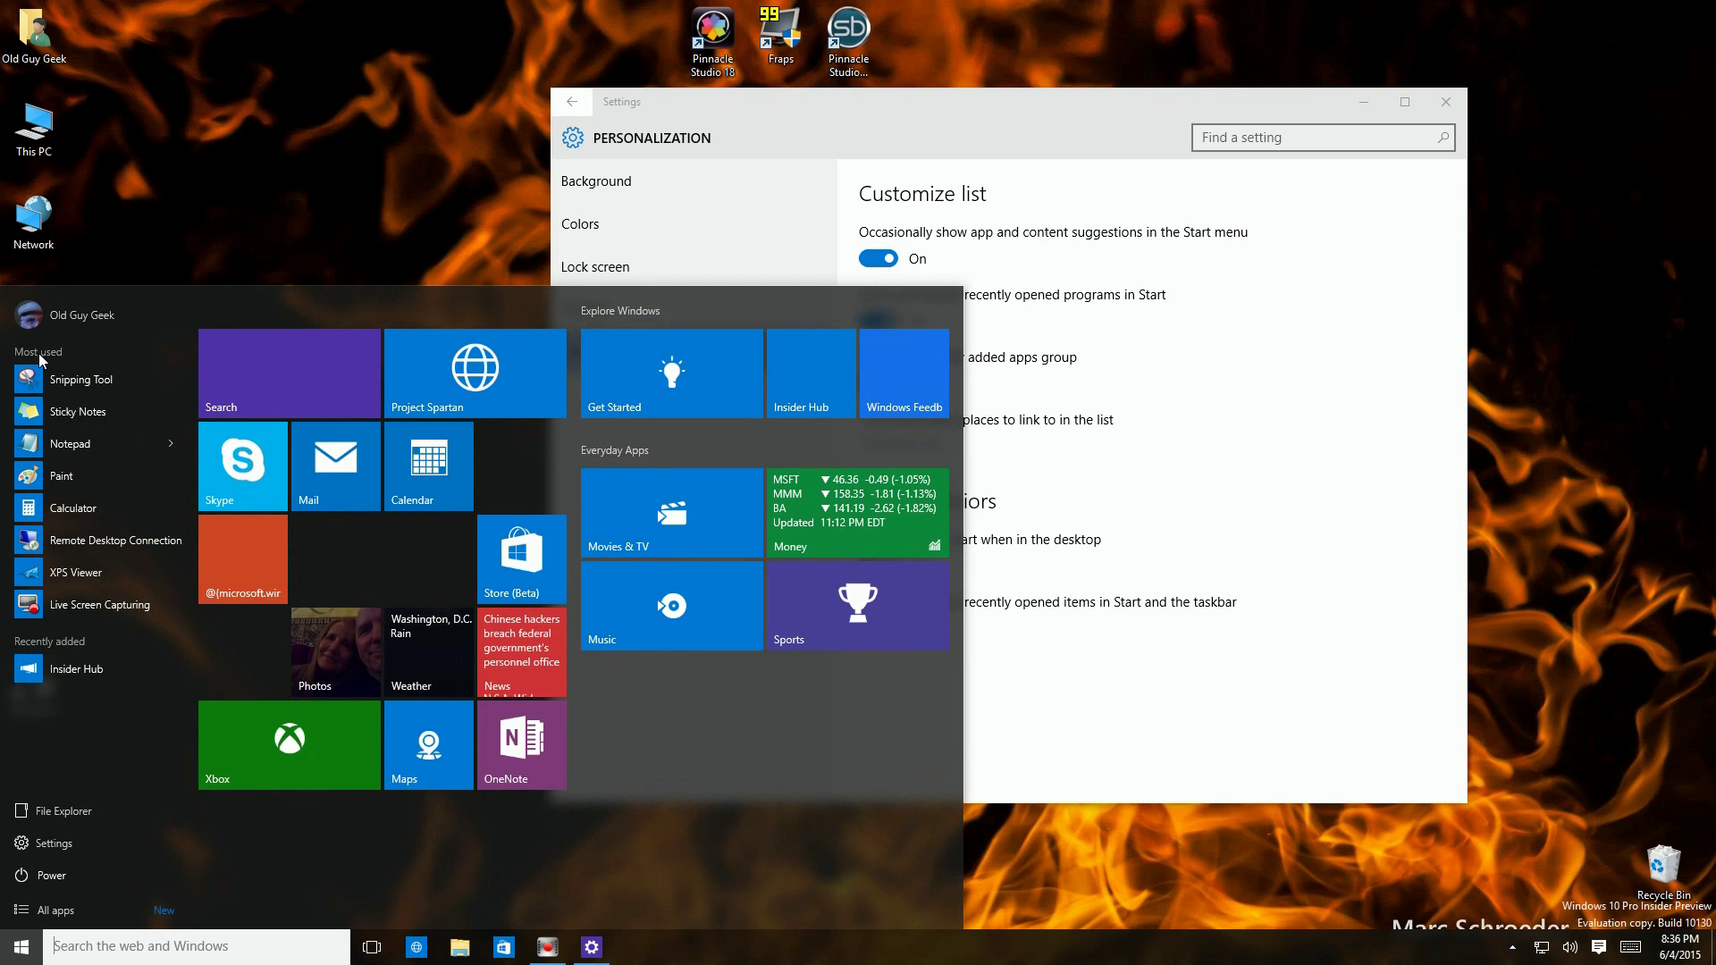
{"action": "left_click", "coordinate": [685, 101]}
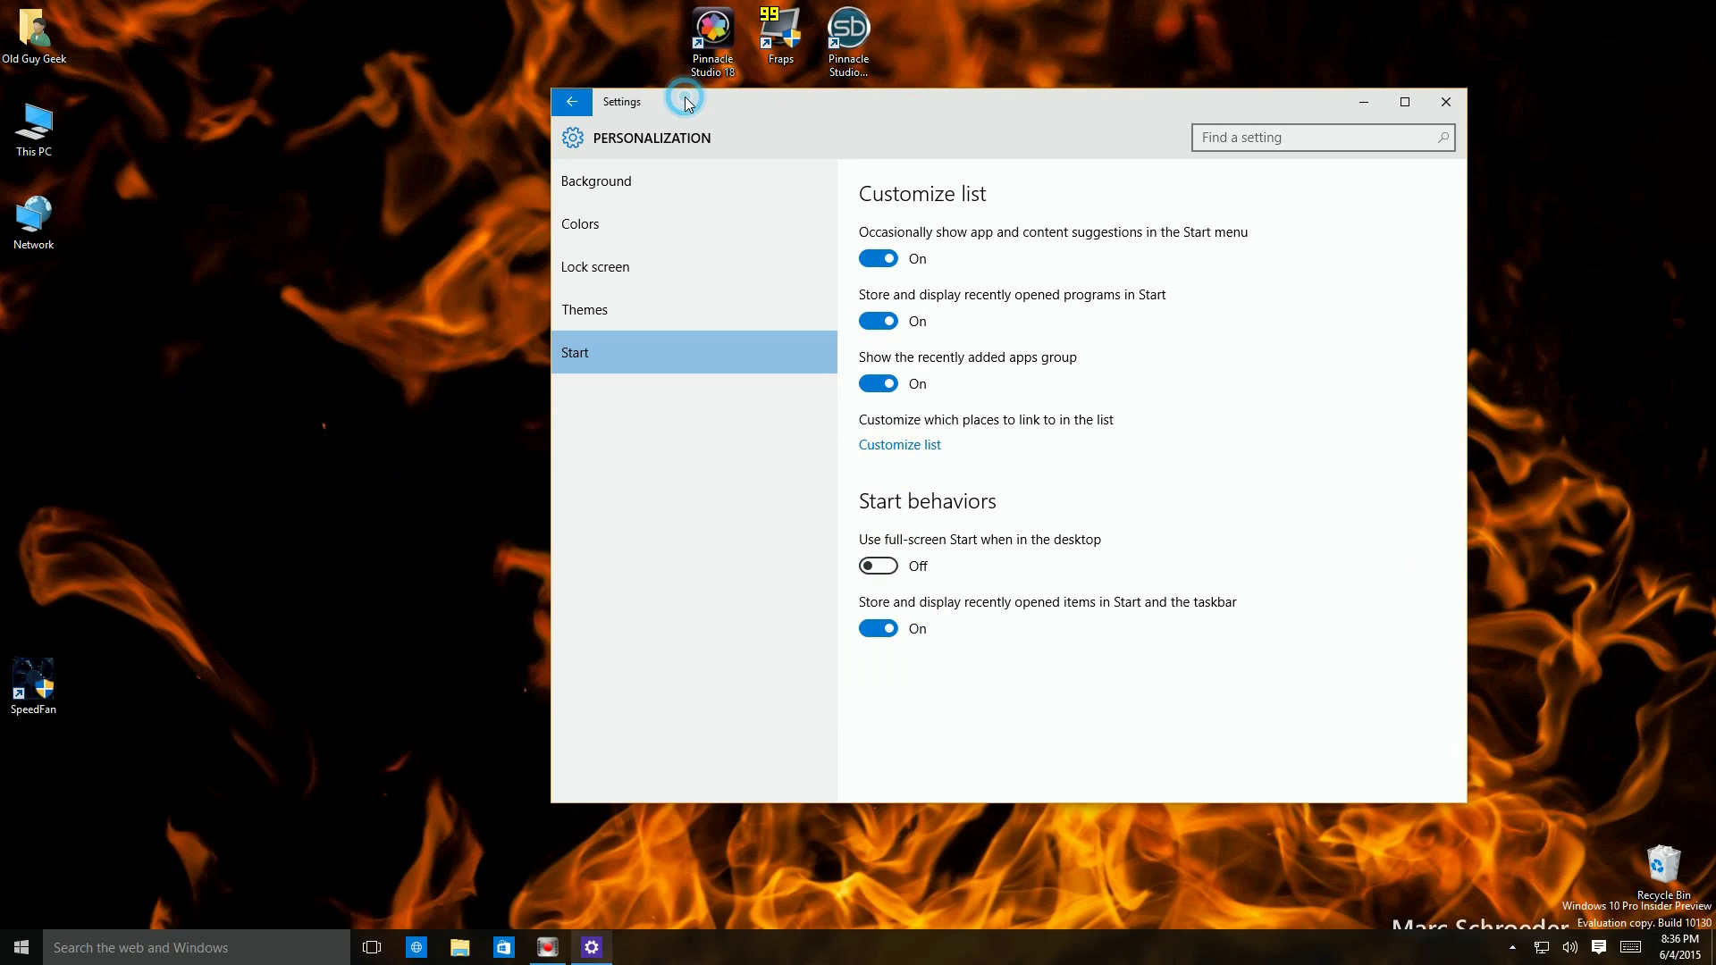
{"action": "left_click", "coordinate": [876, 321]}
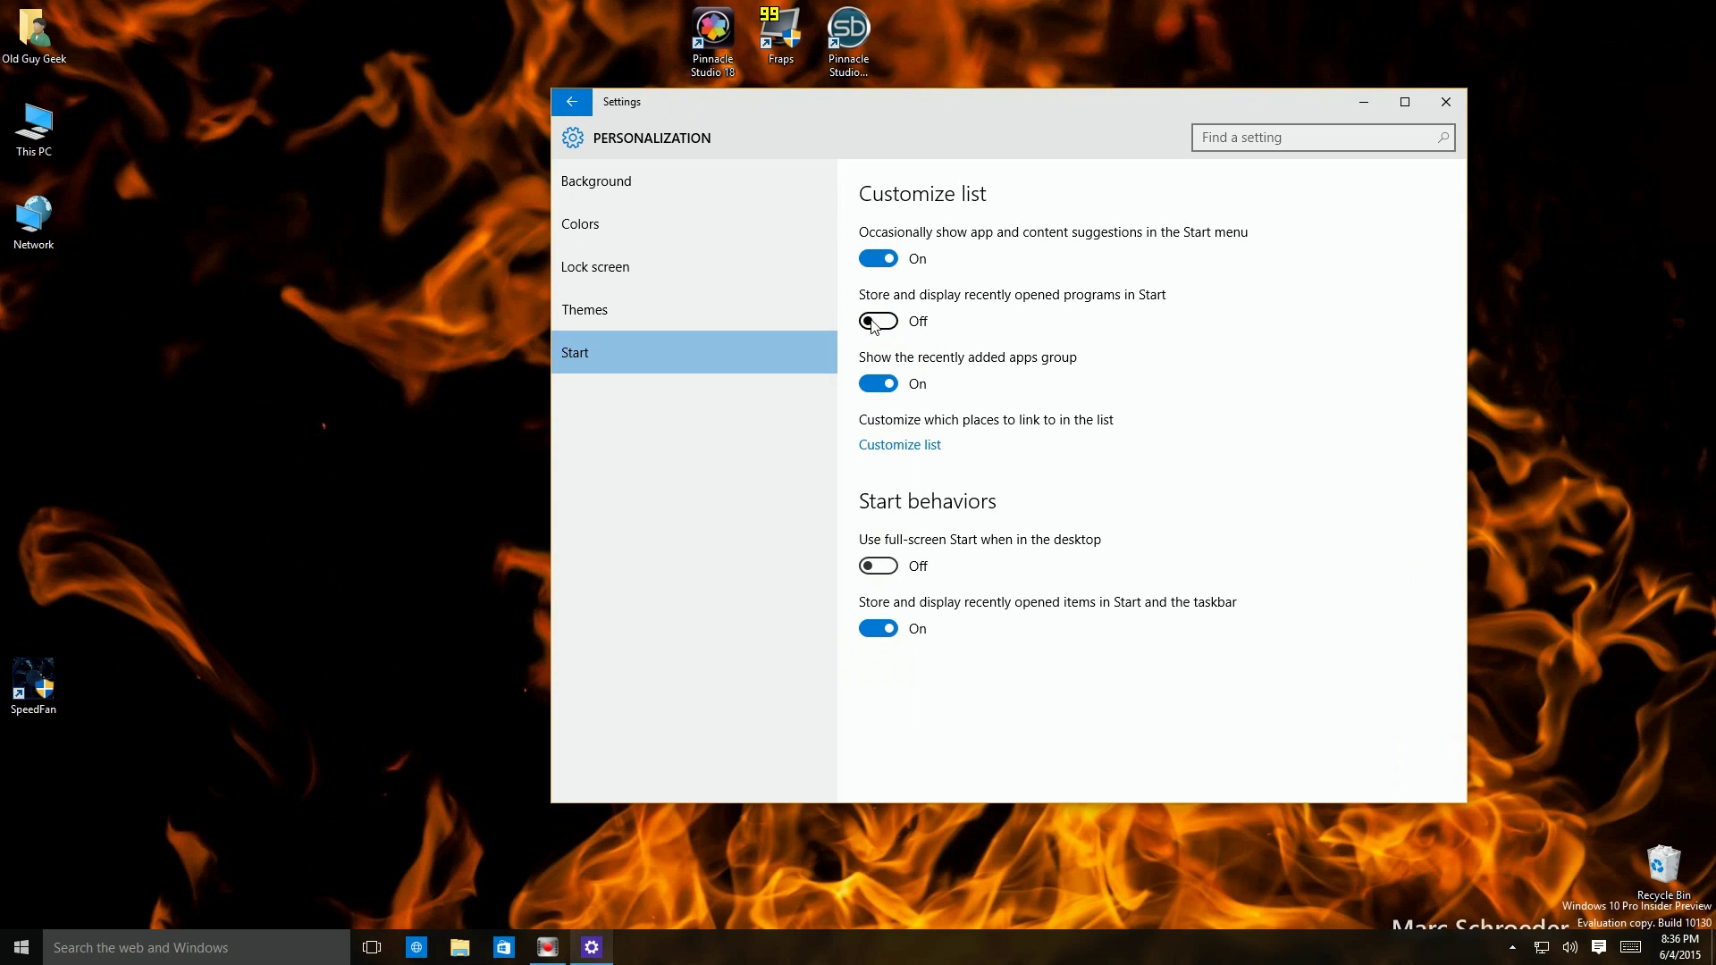
{"action": "left_click", "coordinate": [23, 944]}
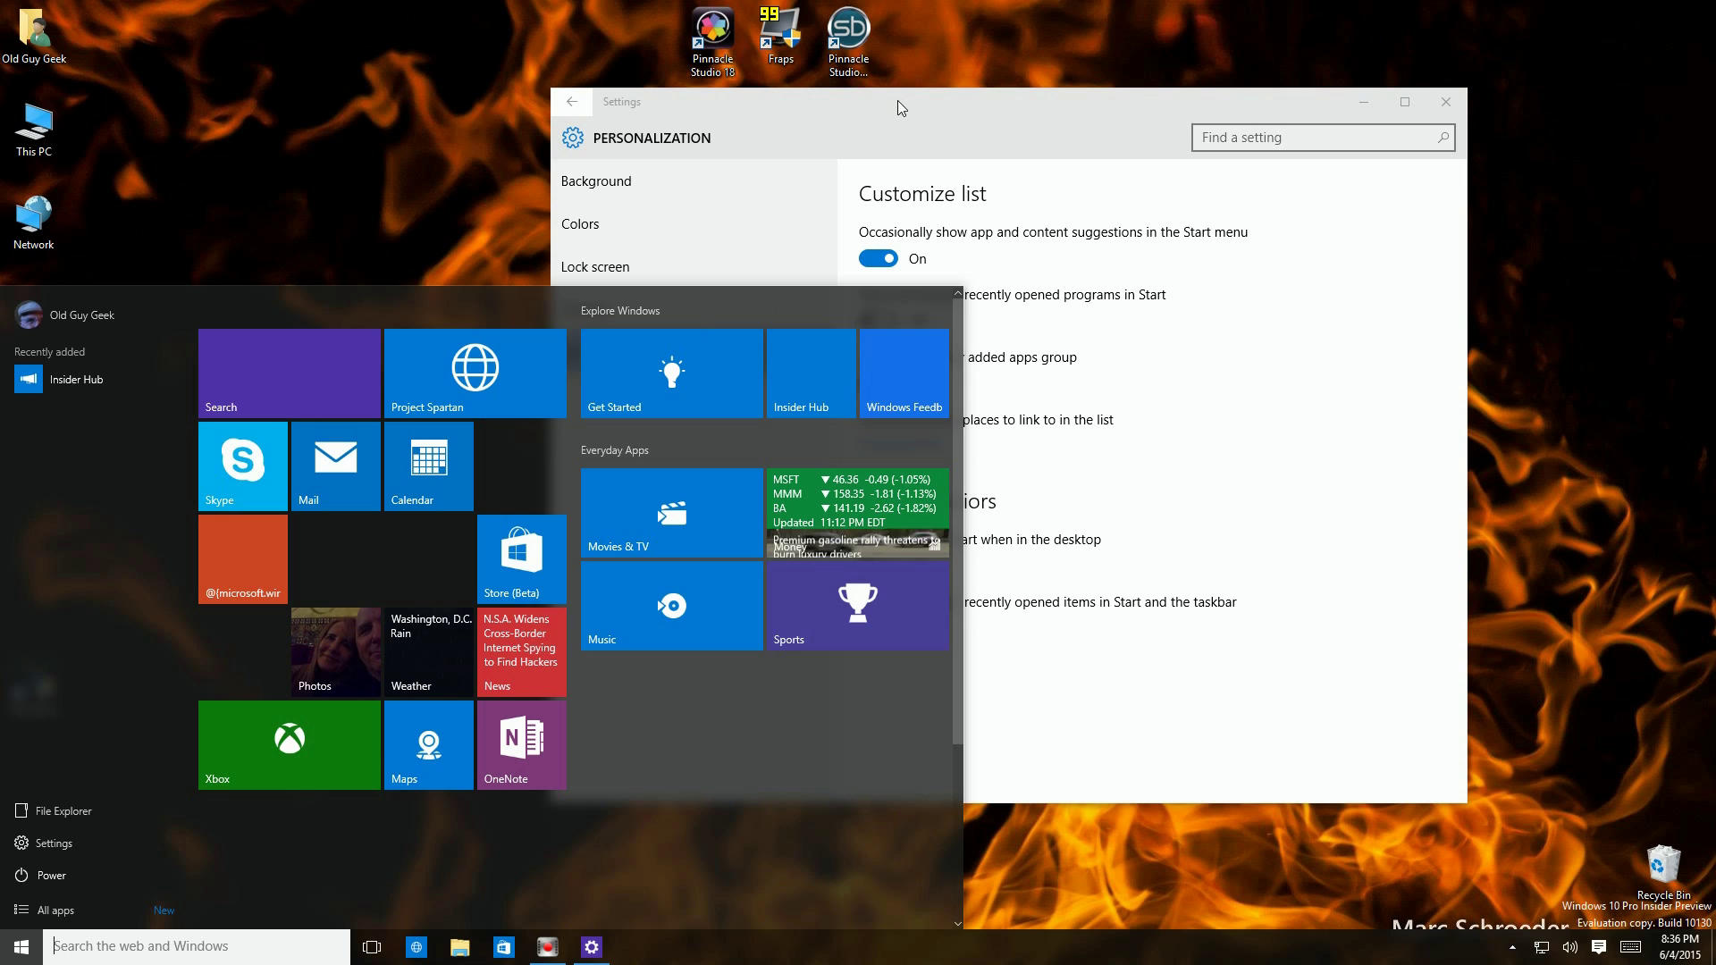
{"action": "left_click", "coordinate": [891, 206]}
{"action": "left_click", "coordinate": [888, 321]}
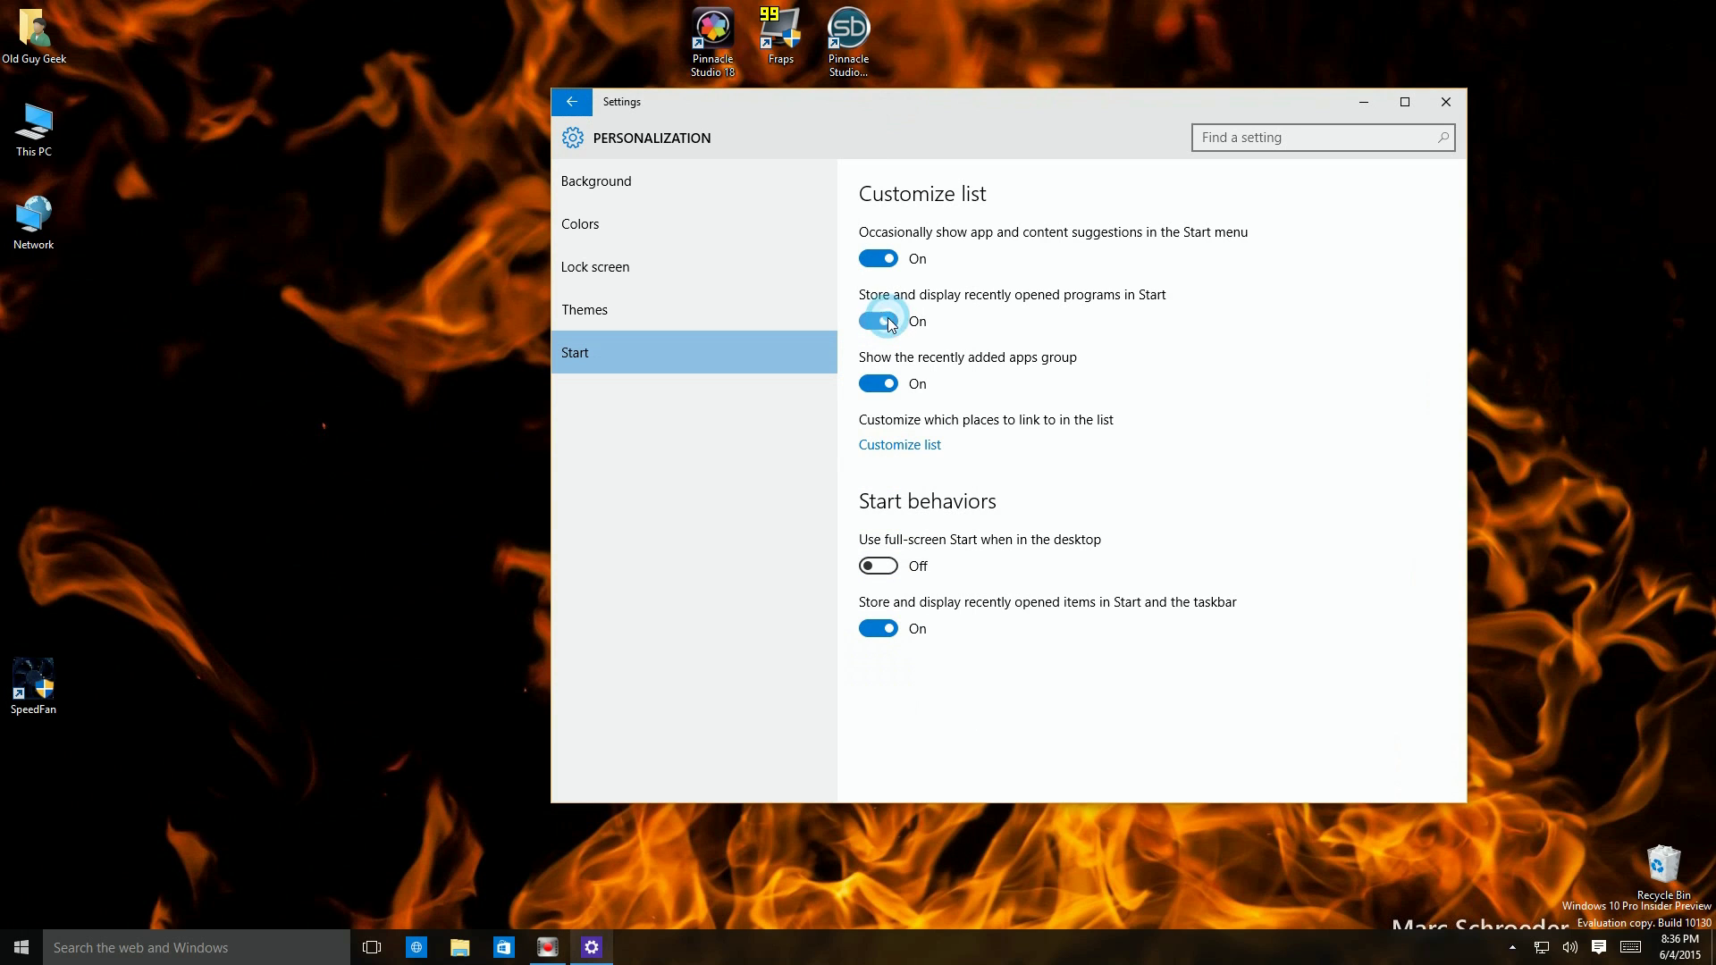
{"action": "left_click", "coordinate": [880, 383]}
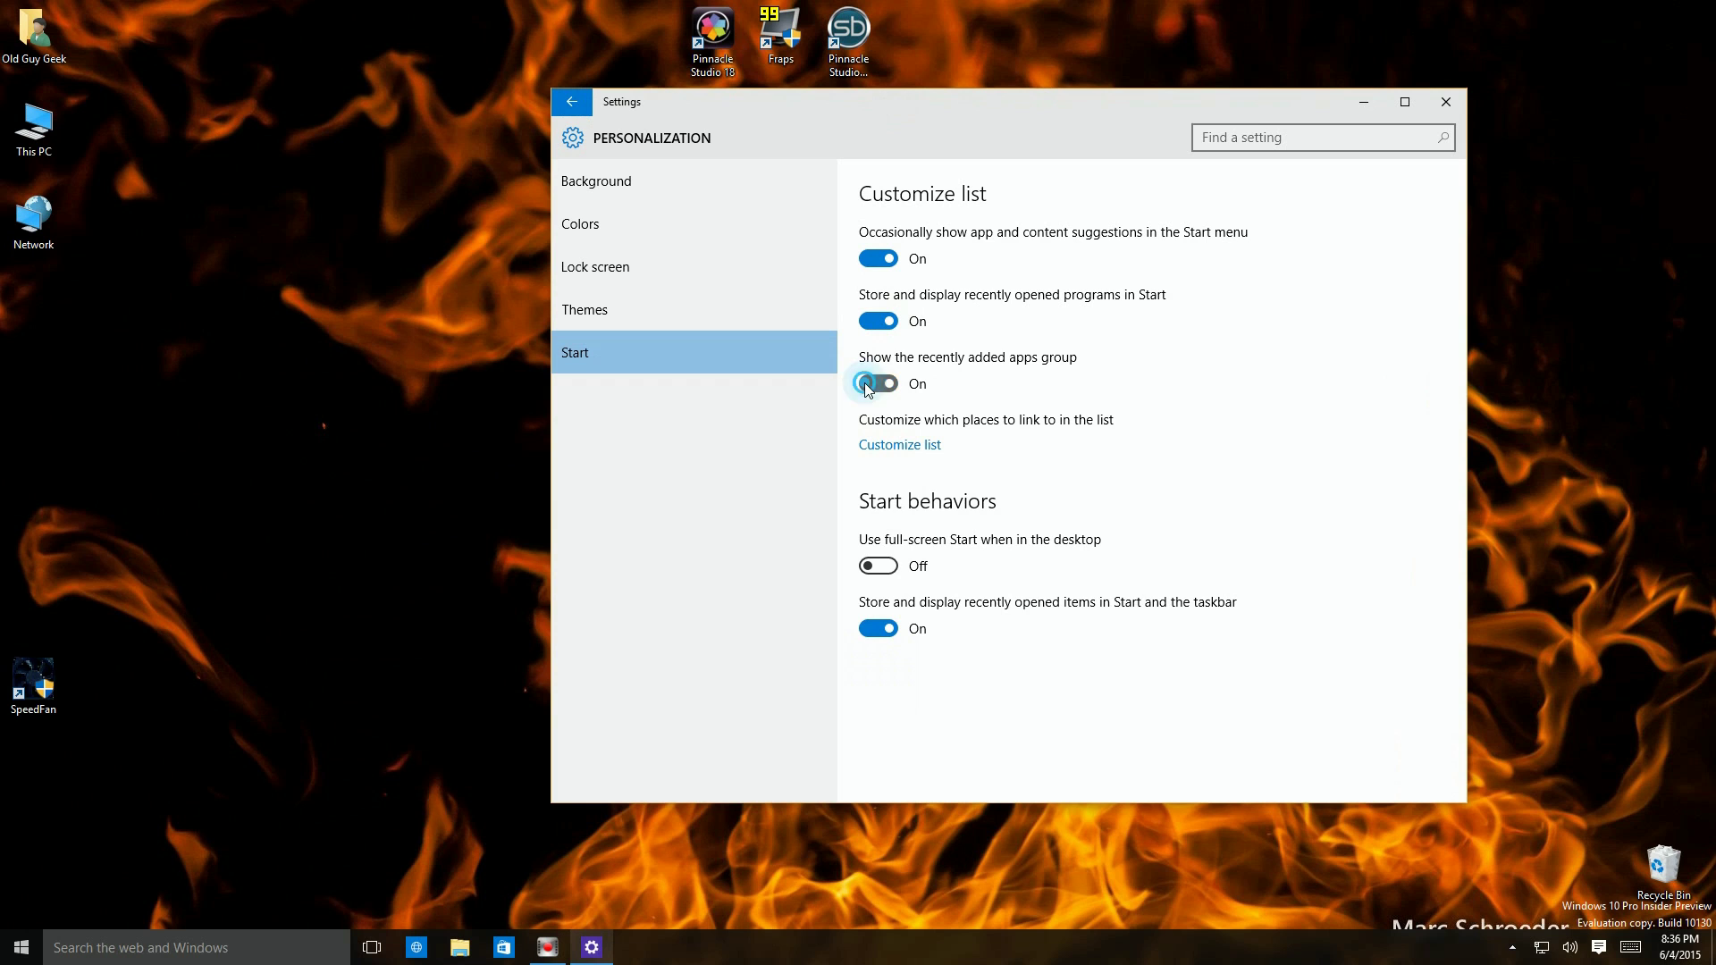
{"action": "left_click", "coordinate": [16, 951]}
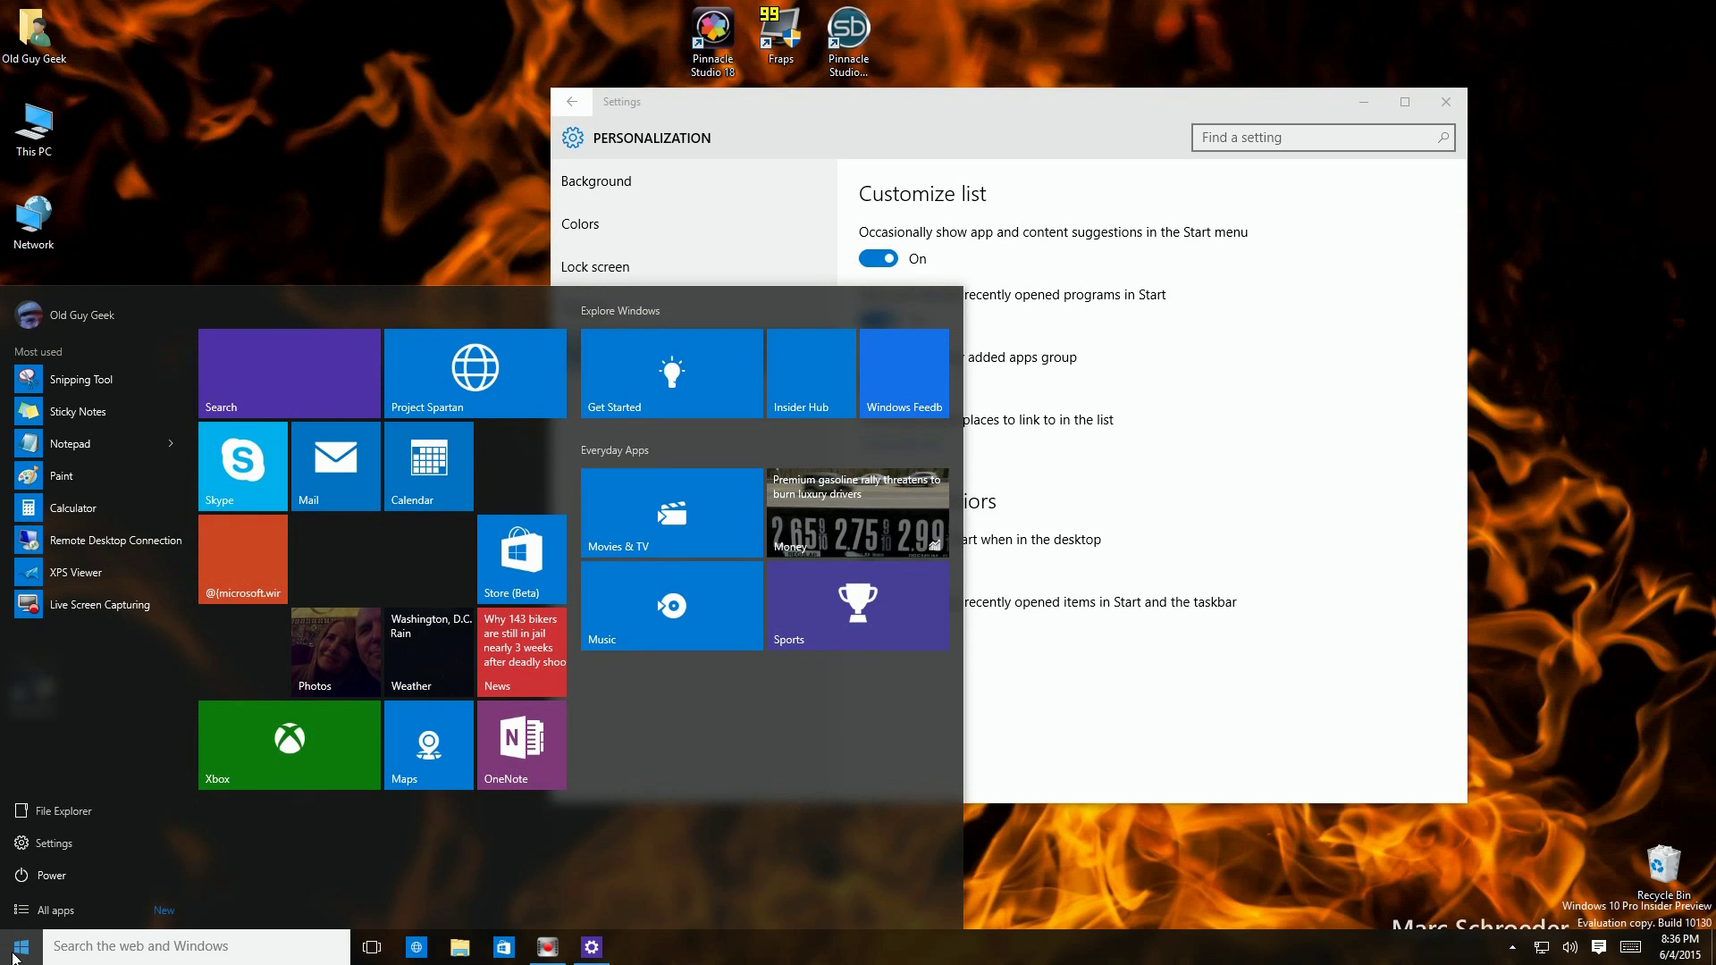
{"action": "left_click", "coordinate": [16, 951]}
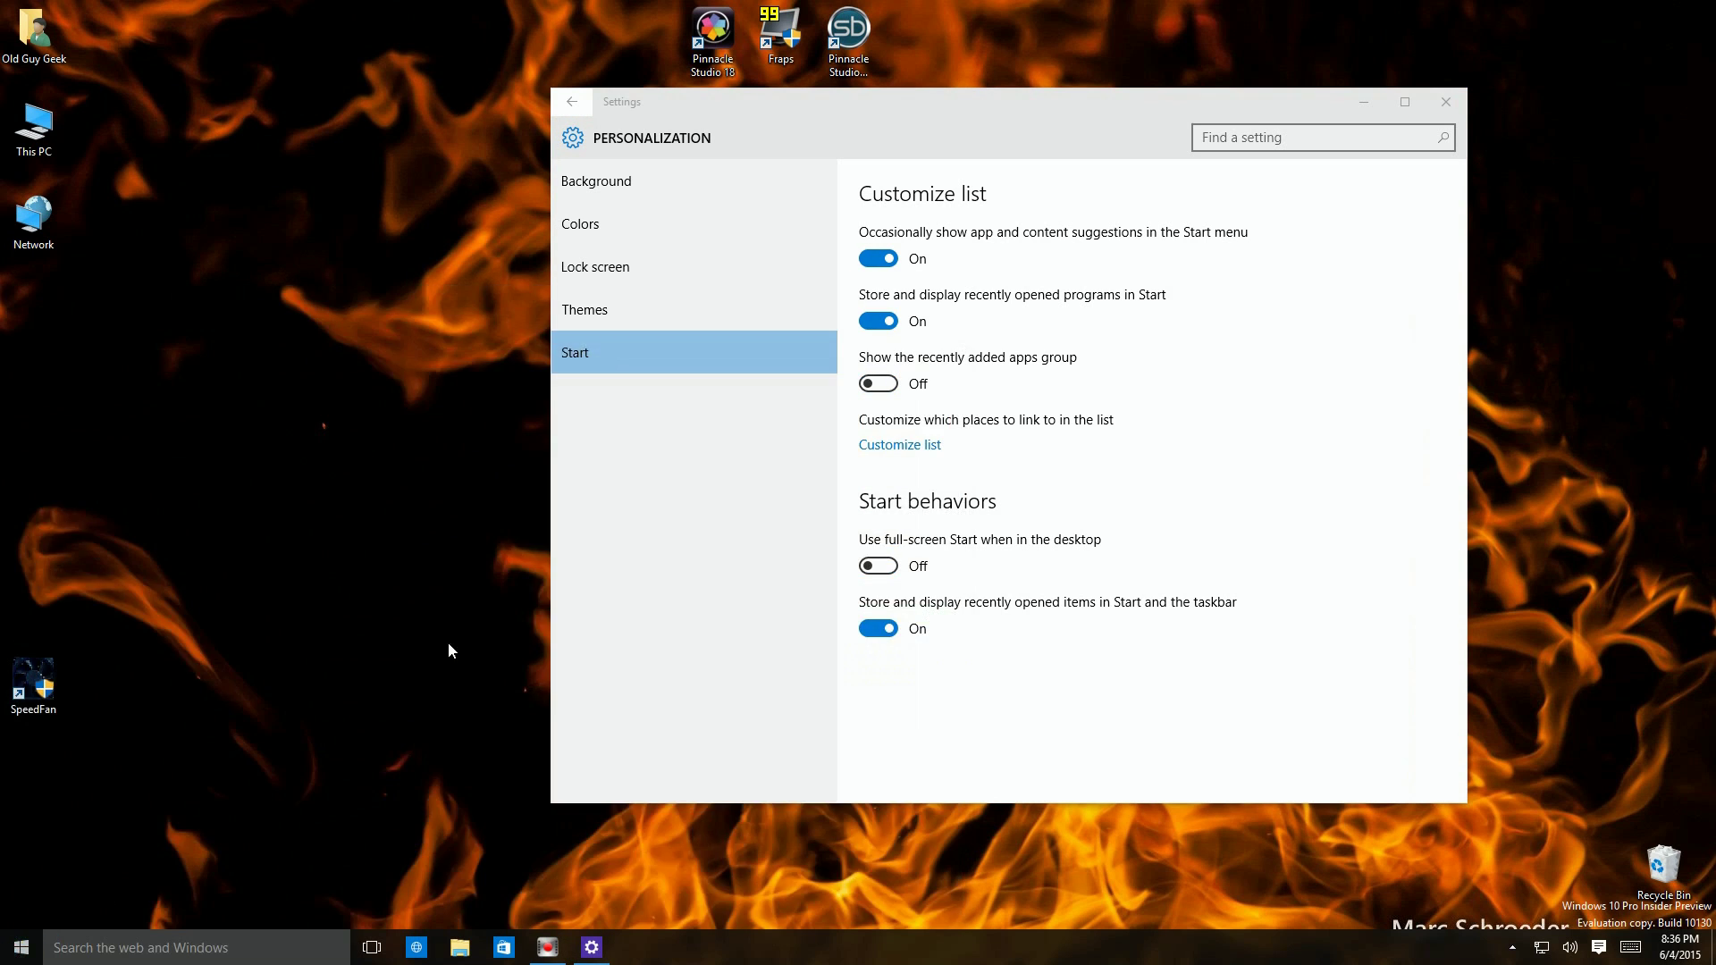
{"action": "left_click", "coordinate": [890, 388]}
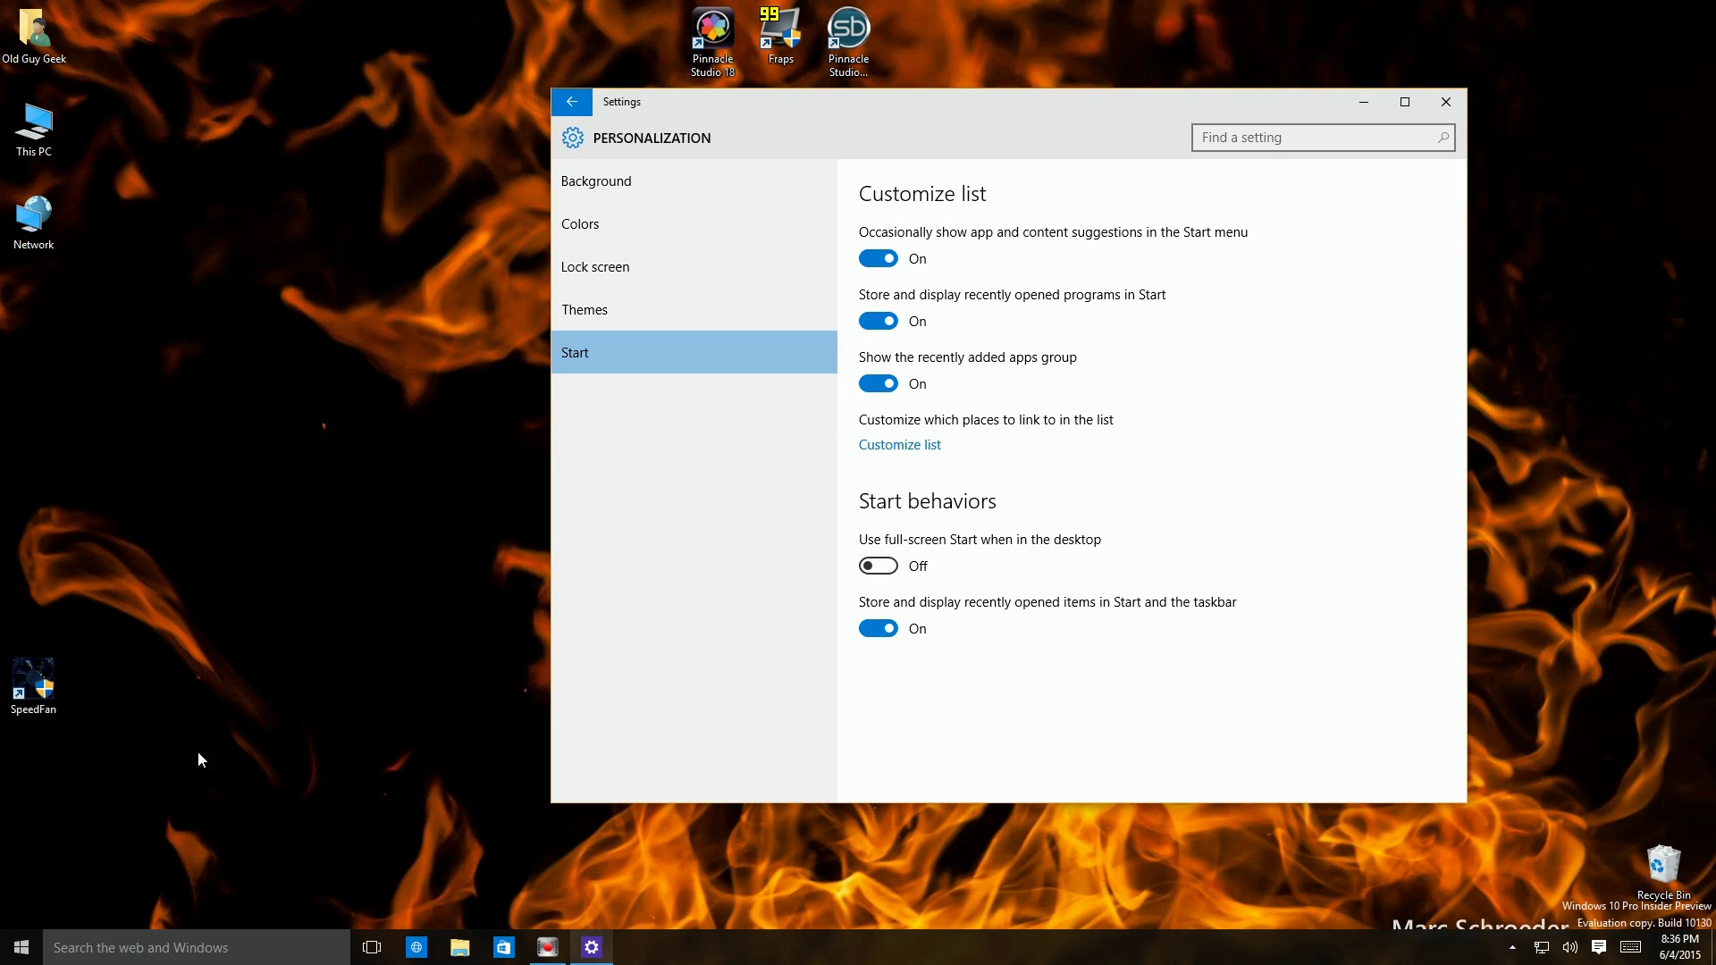
{"action": "left_click", "coordinate": [23, 946]}
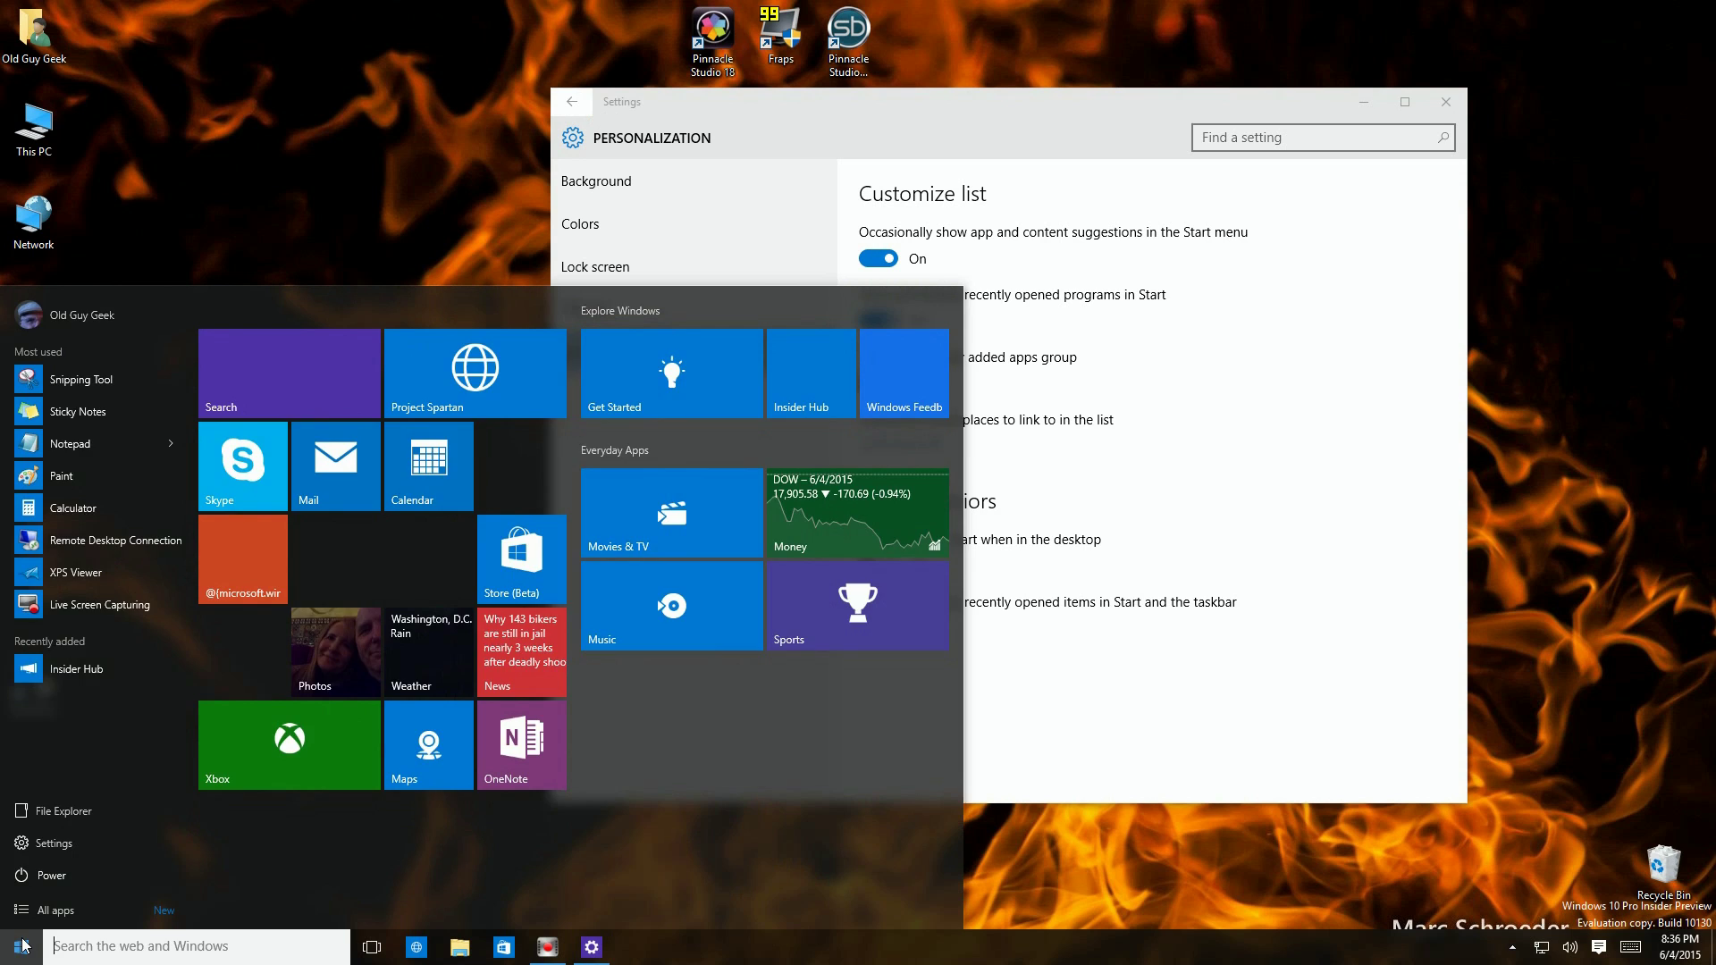
{"action": "left_click", "coordinate": [23, 945]}
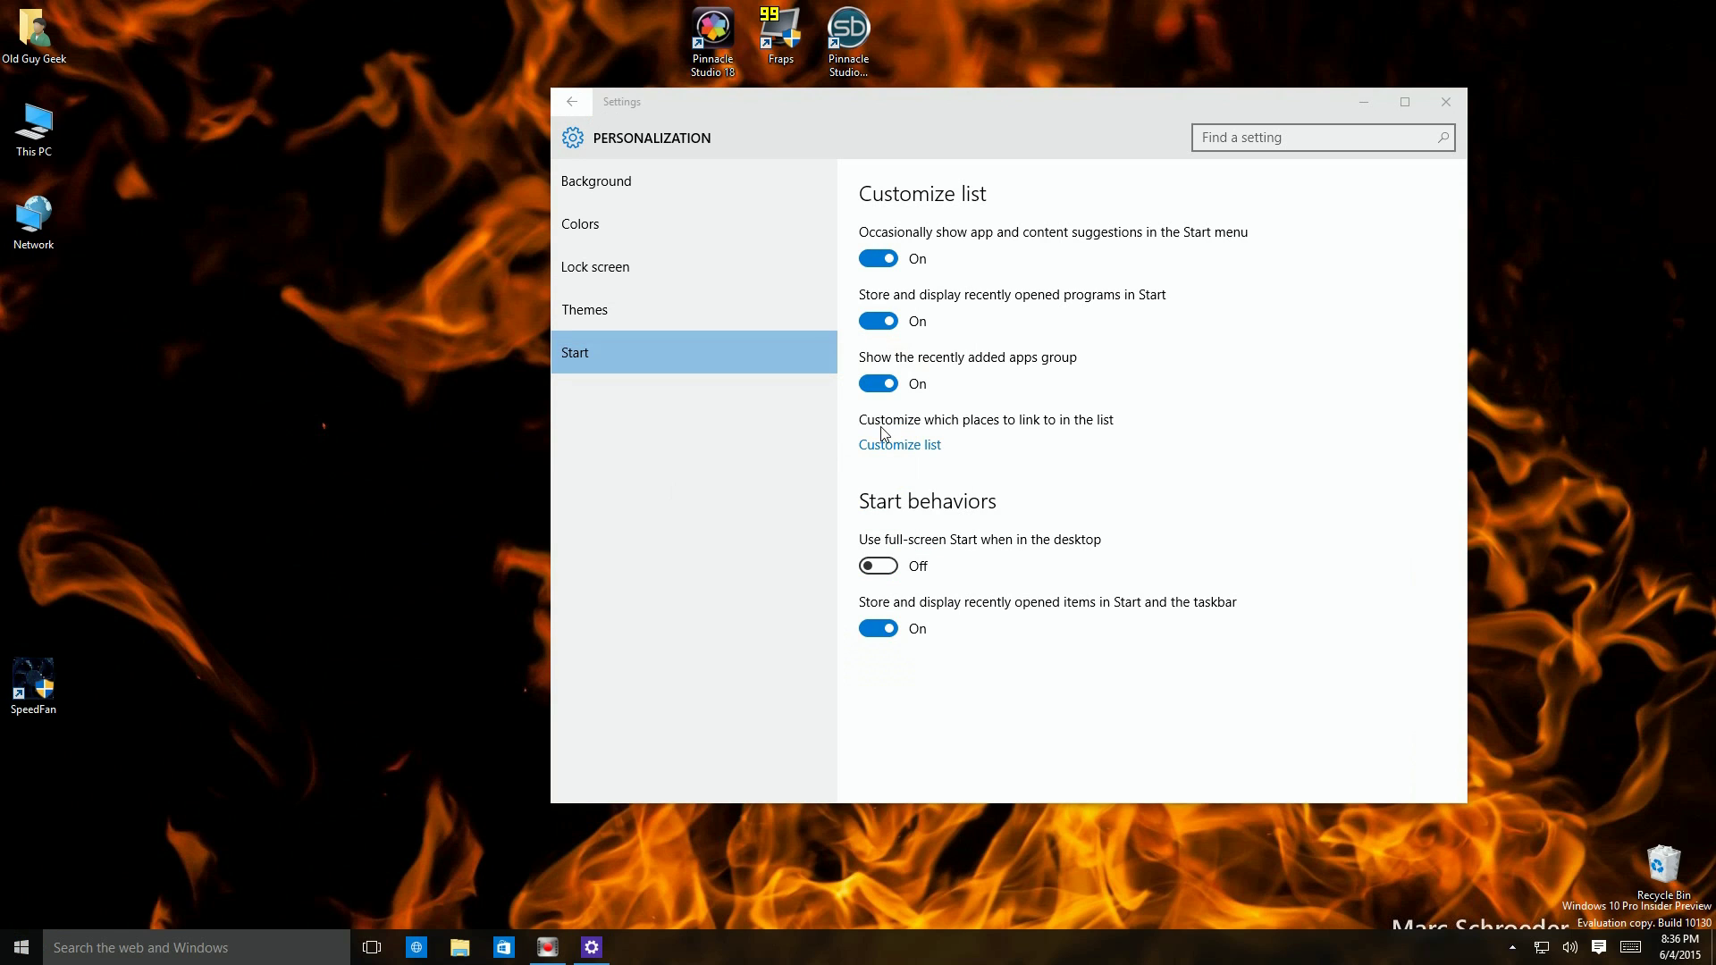
Open the list of places shown on Start and preview the current Start links
{"action": "left_click", "coordinate": [919, 446]}
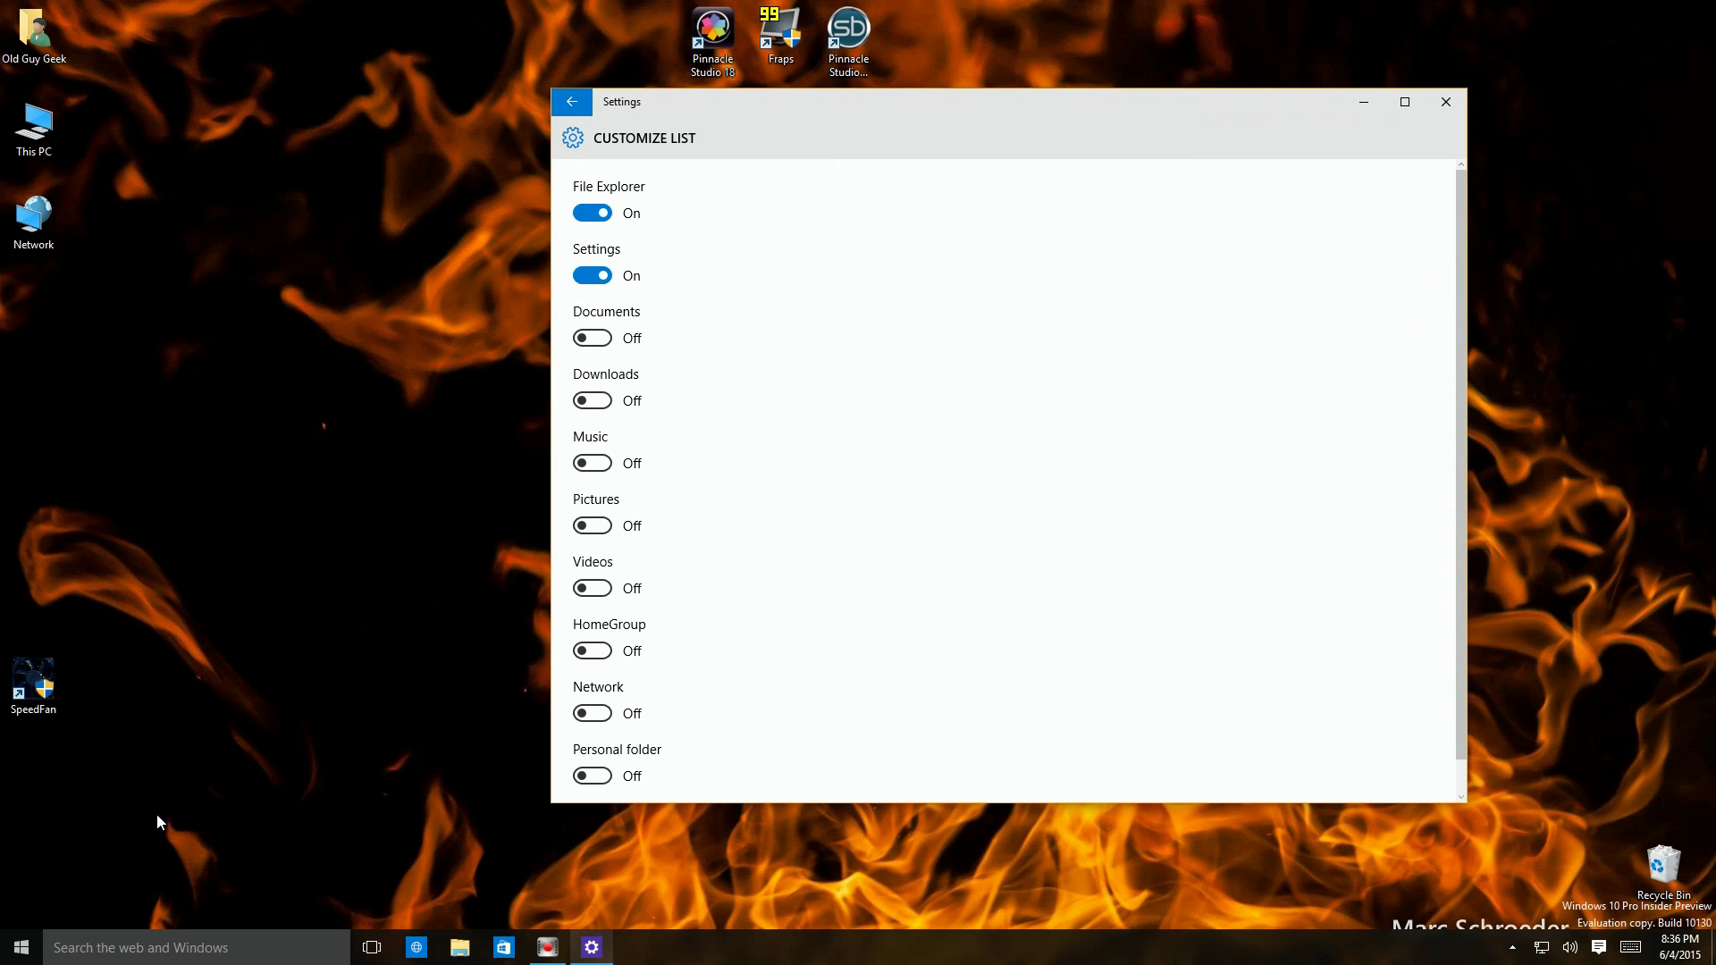
{"action": "left_click", "coordinate": [22, 948]}
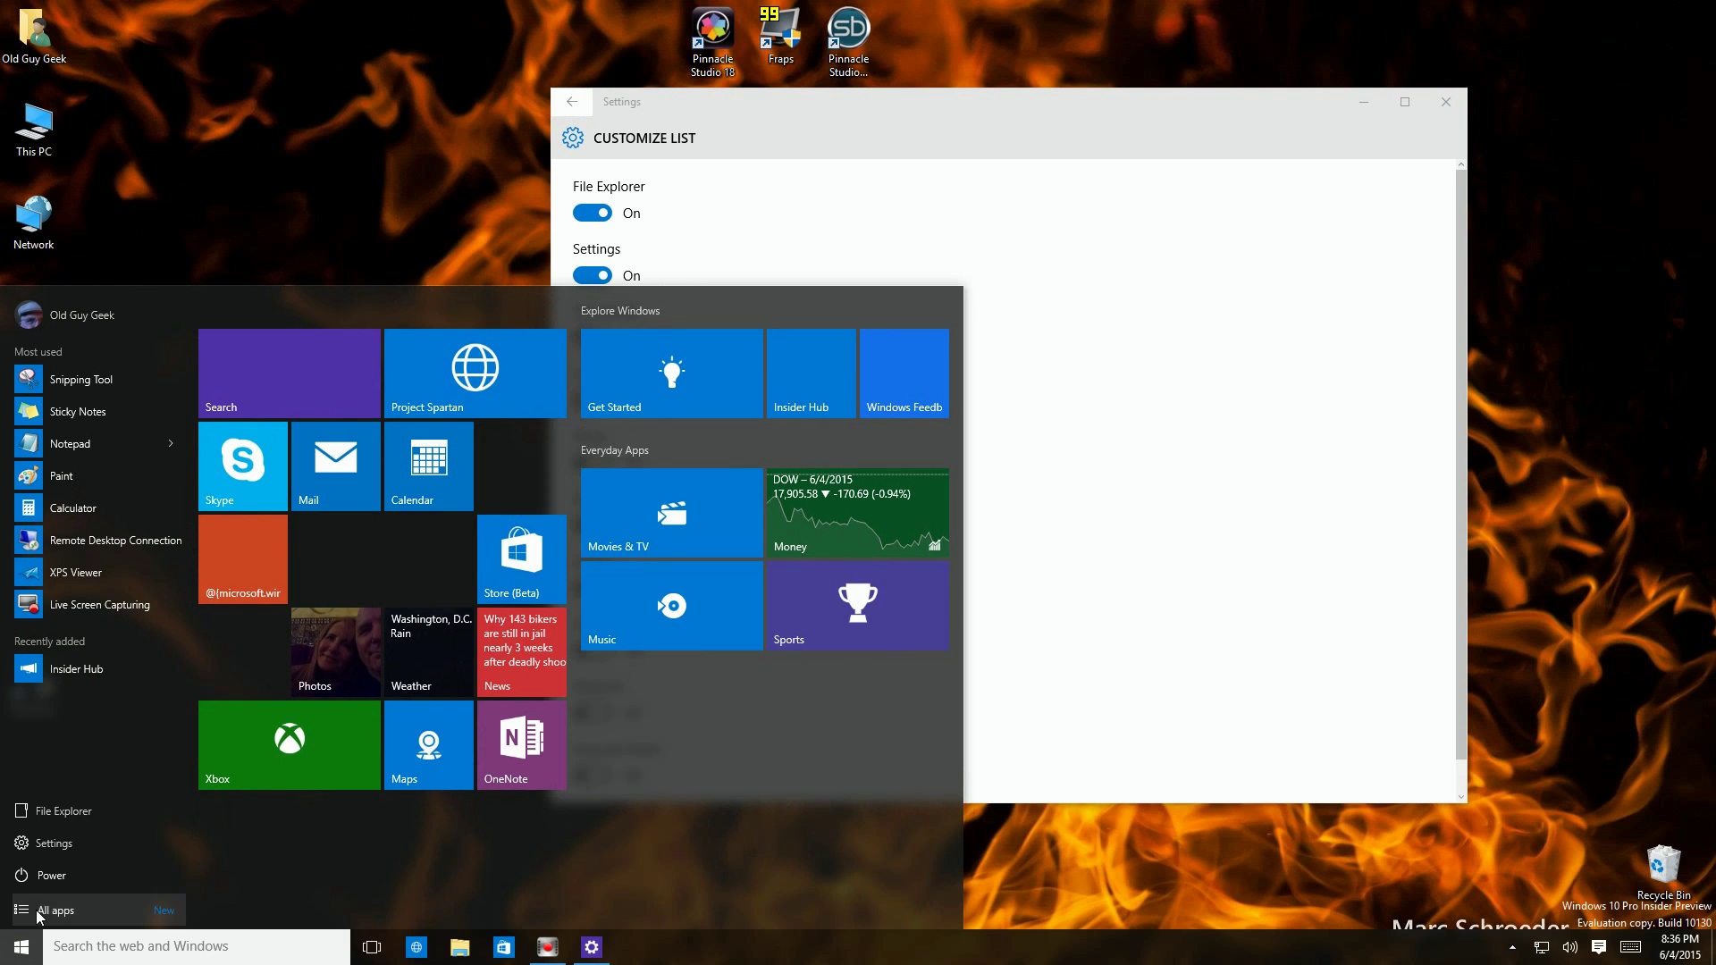
{"action": "left_click", "coordinate": [1140, 616]}
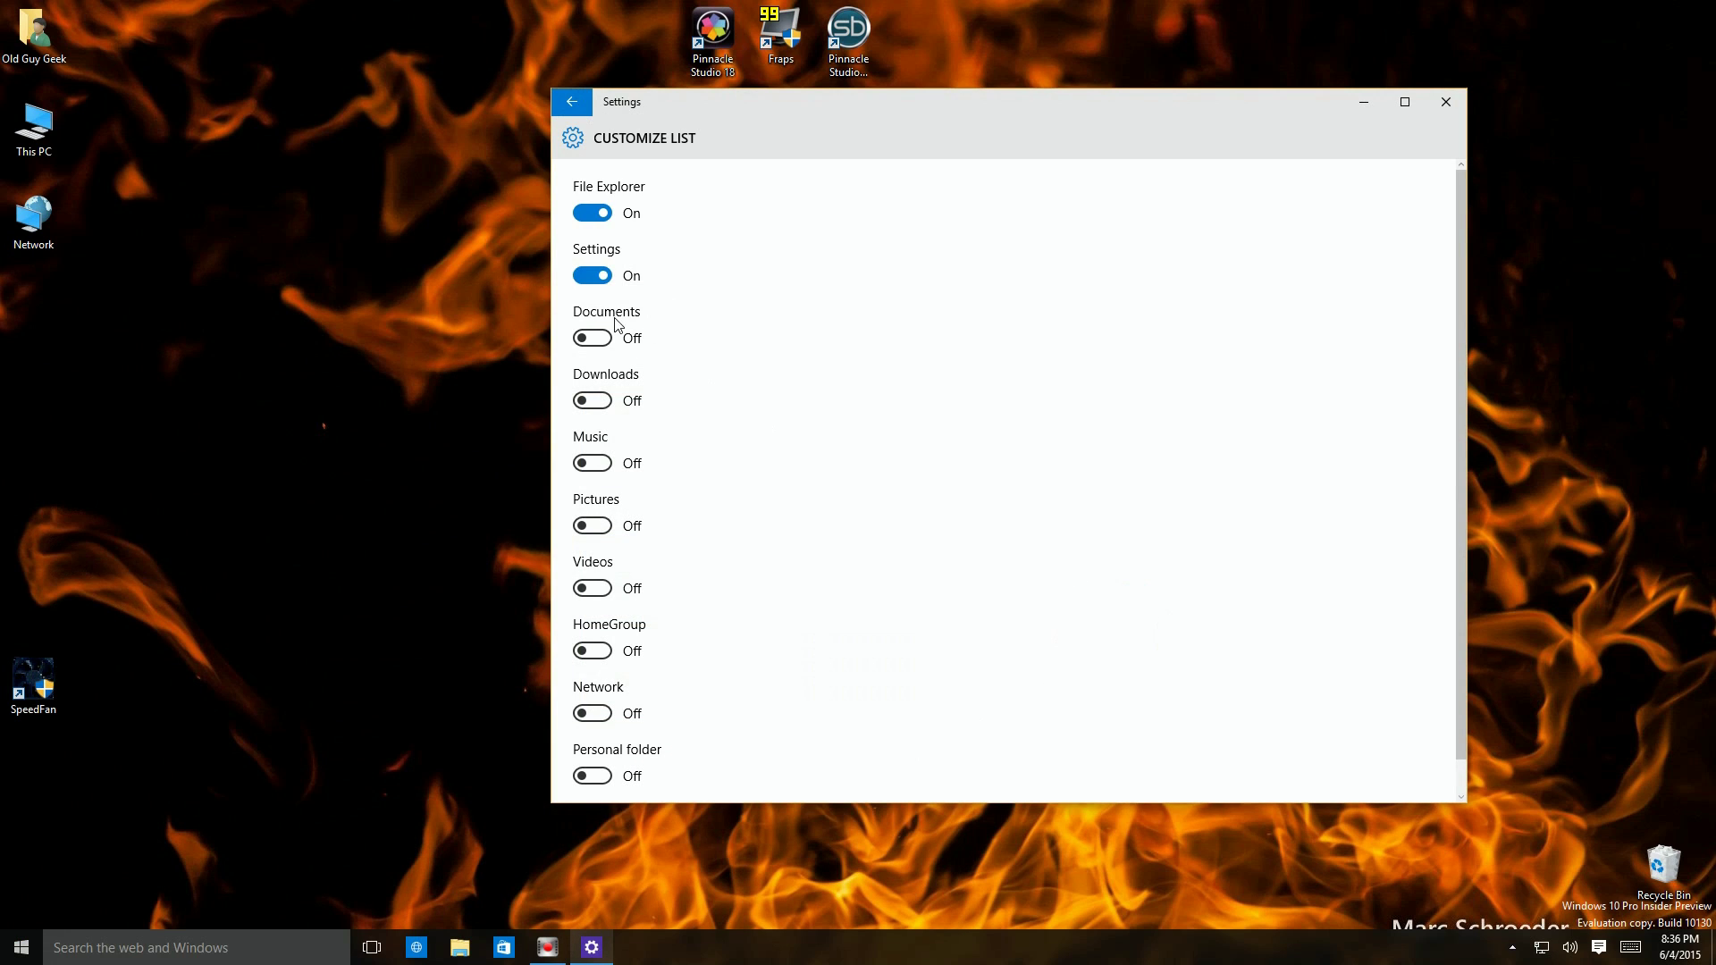
Switch the Settings and File Explorer links off and confirm they disappear from Start
{"action": "left_click", "coordinate": [595, 274]}
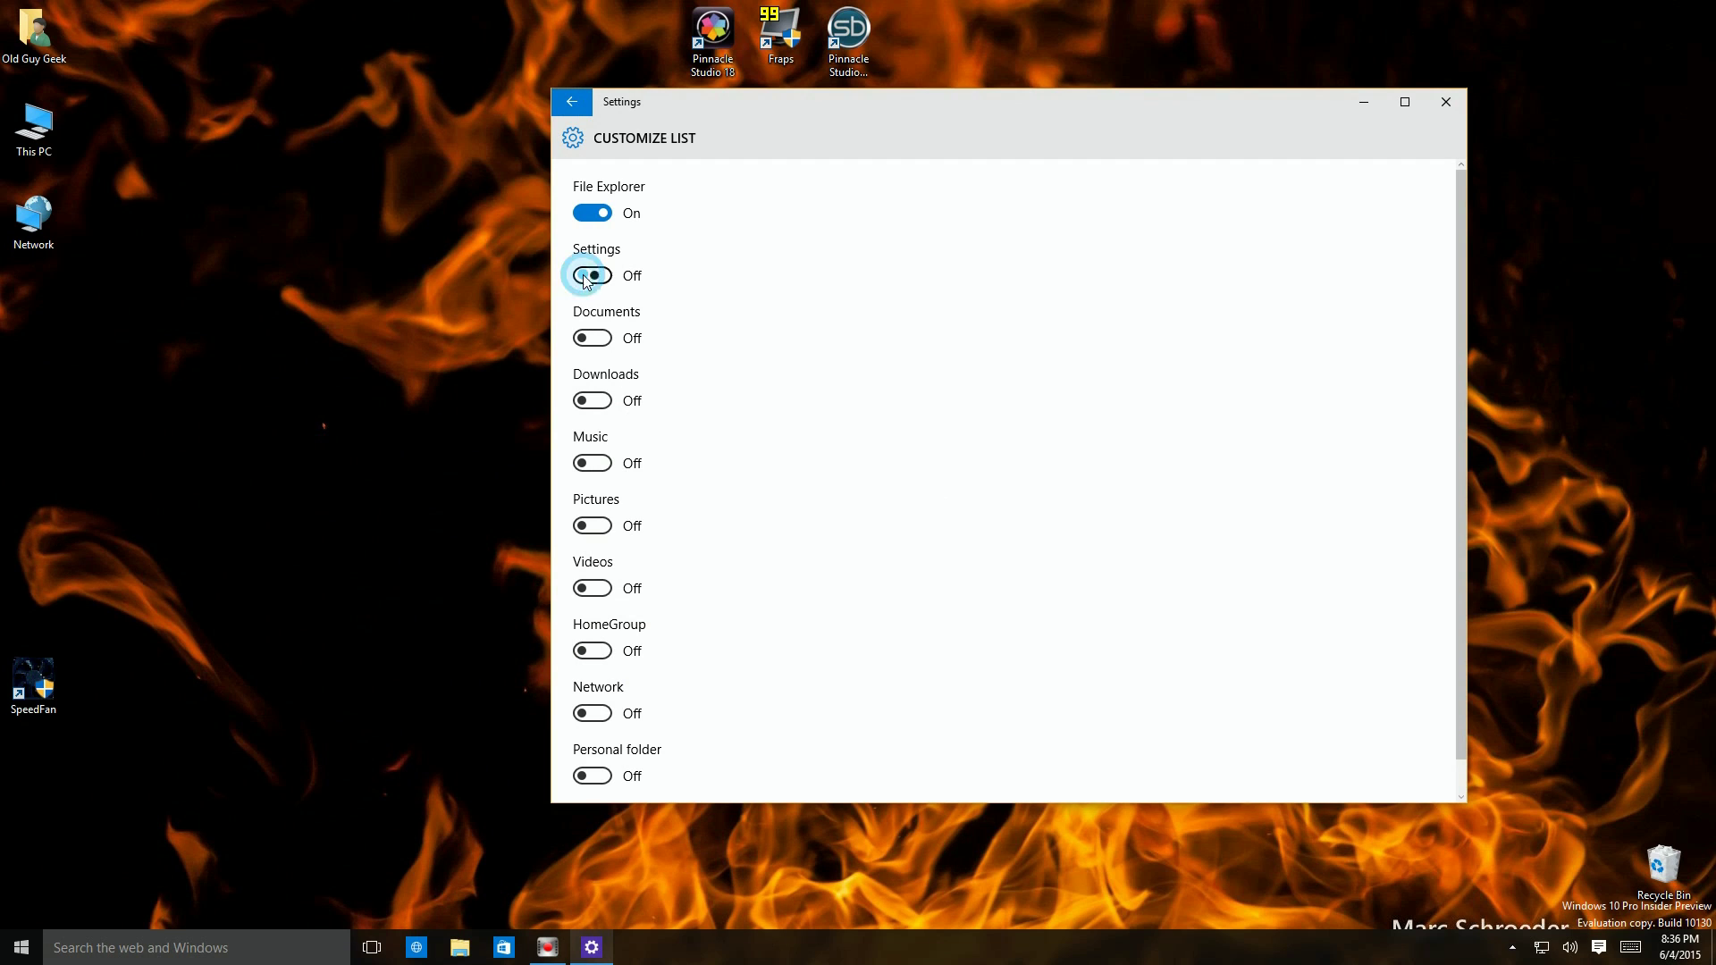
{"action": "left_click", "coordinate": [592, 215]}
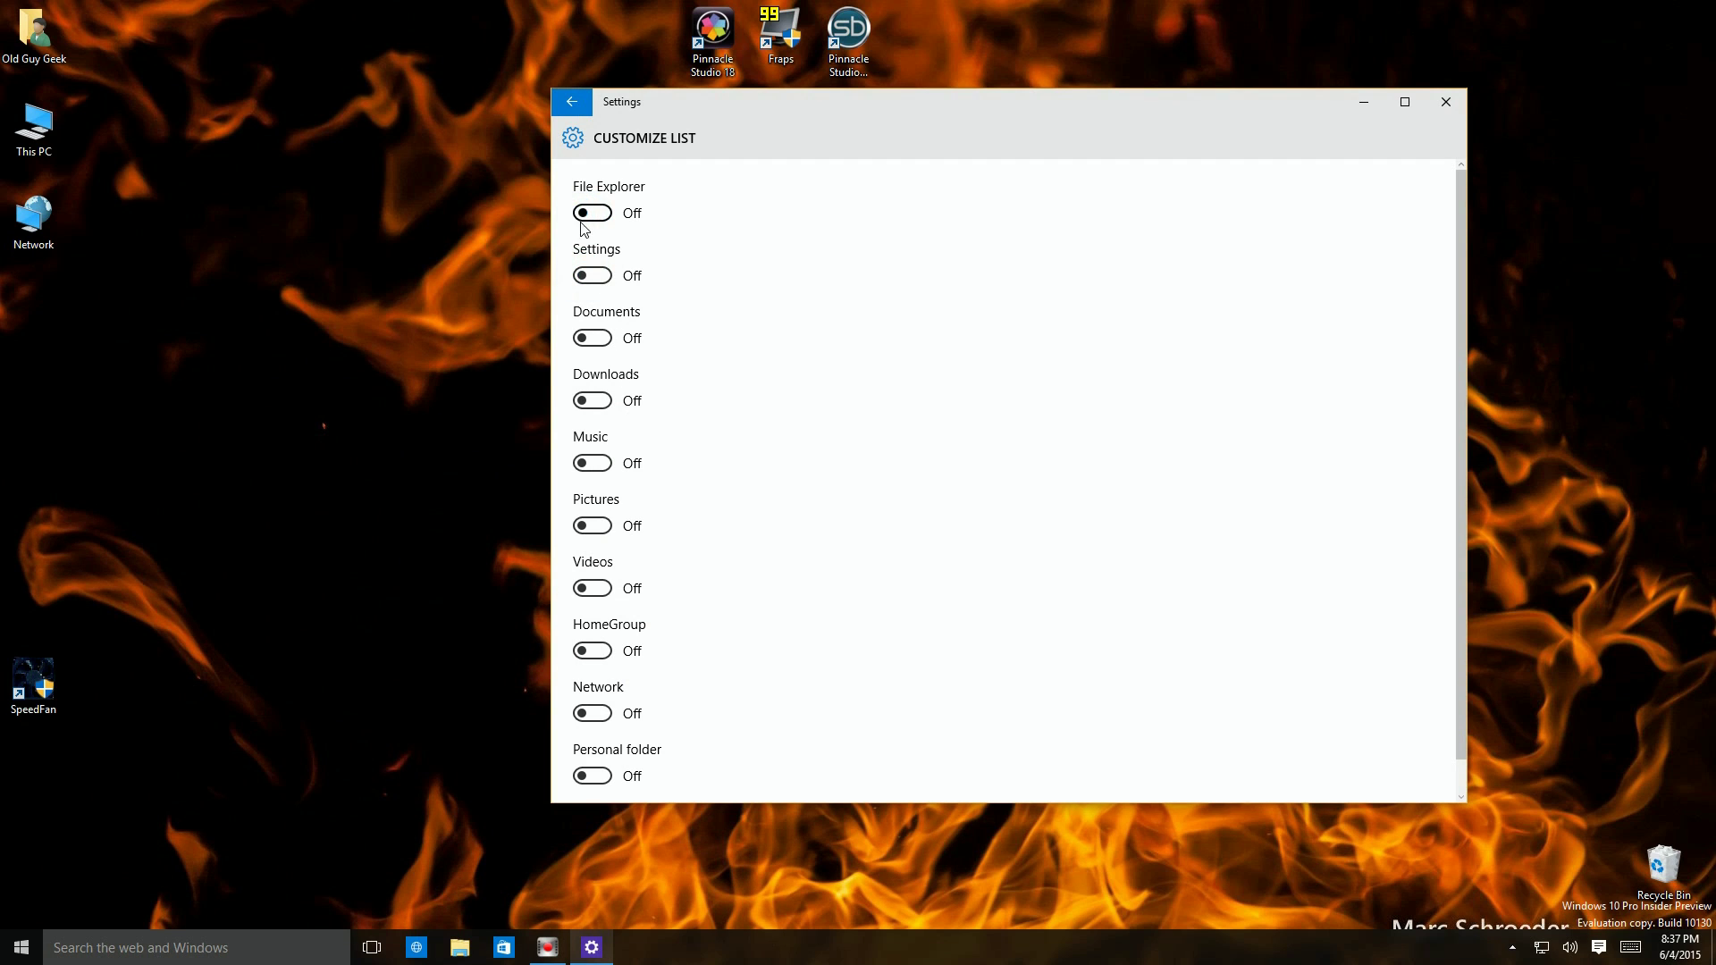
{"action": "left_click", "coordinate": [6, 958]}
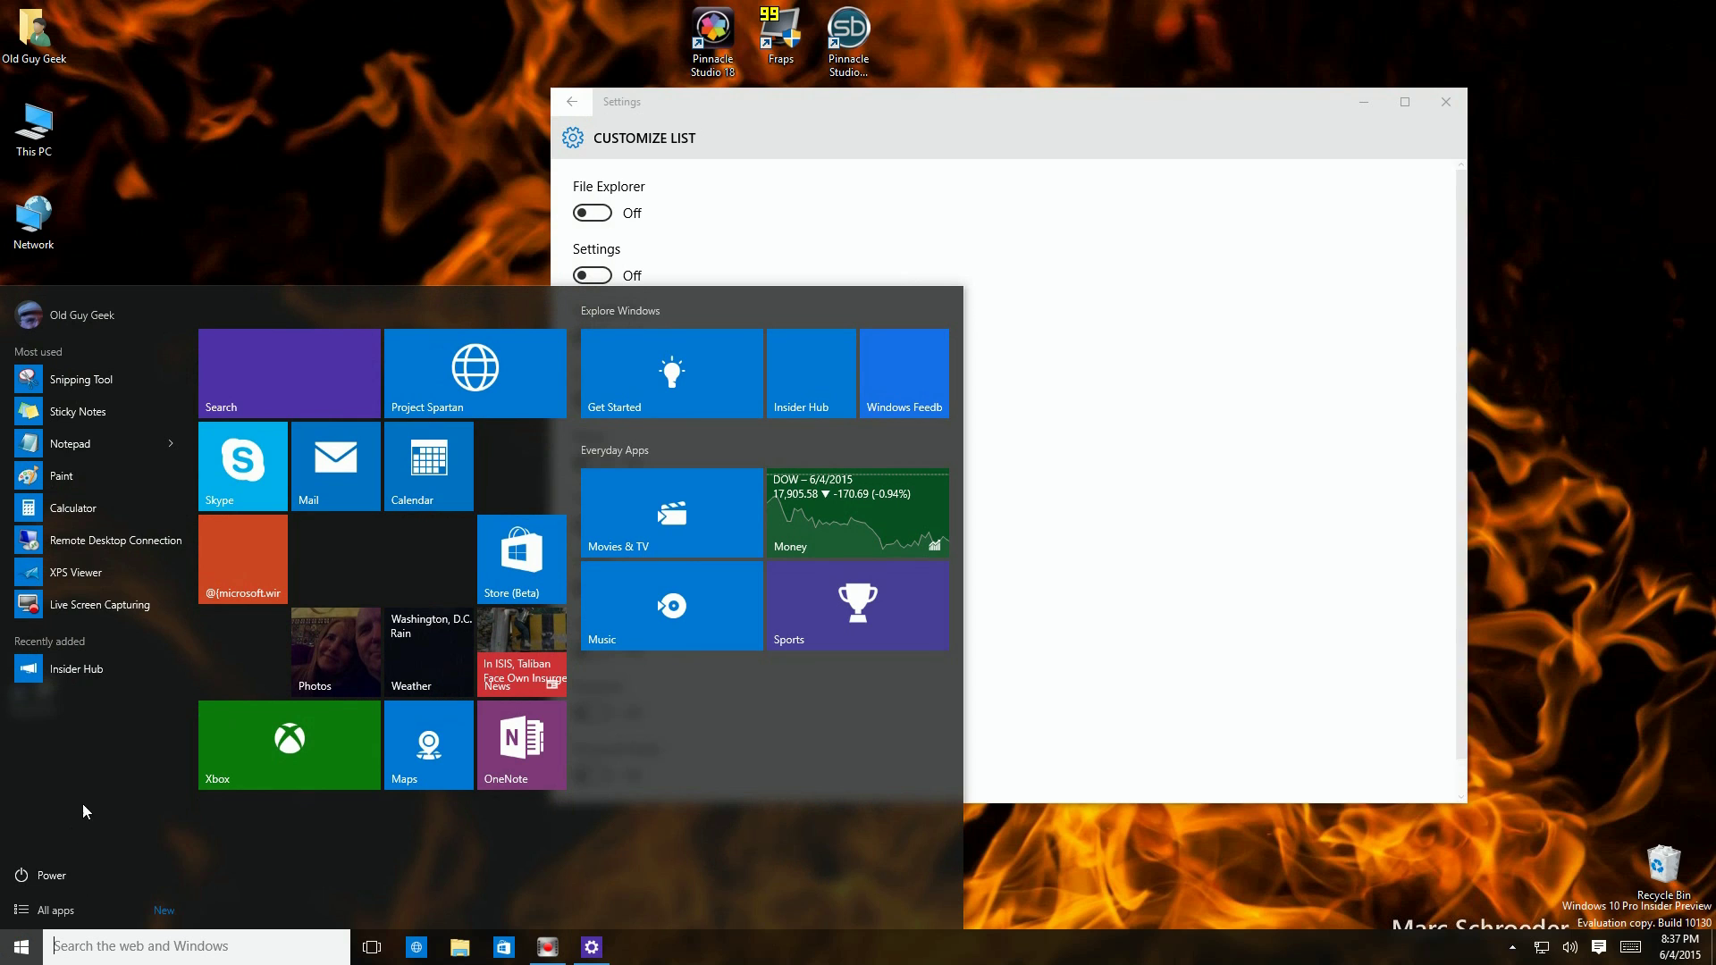
{"action": "left_click", "coordinate": [1184, 621]}
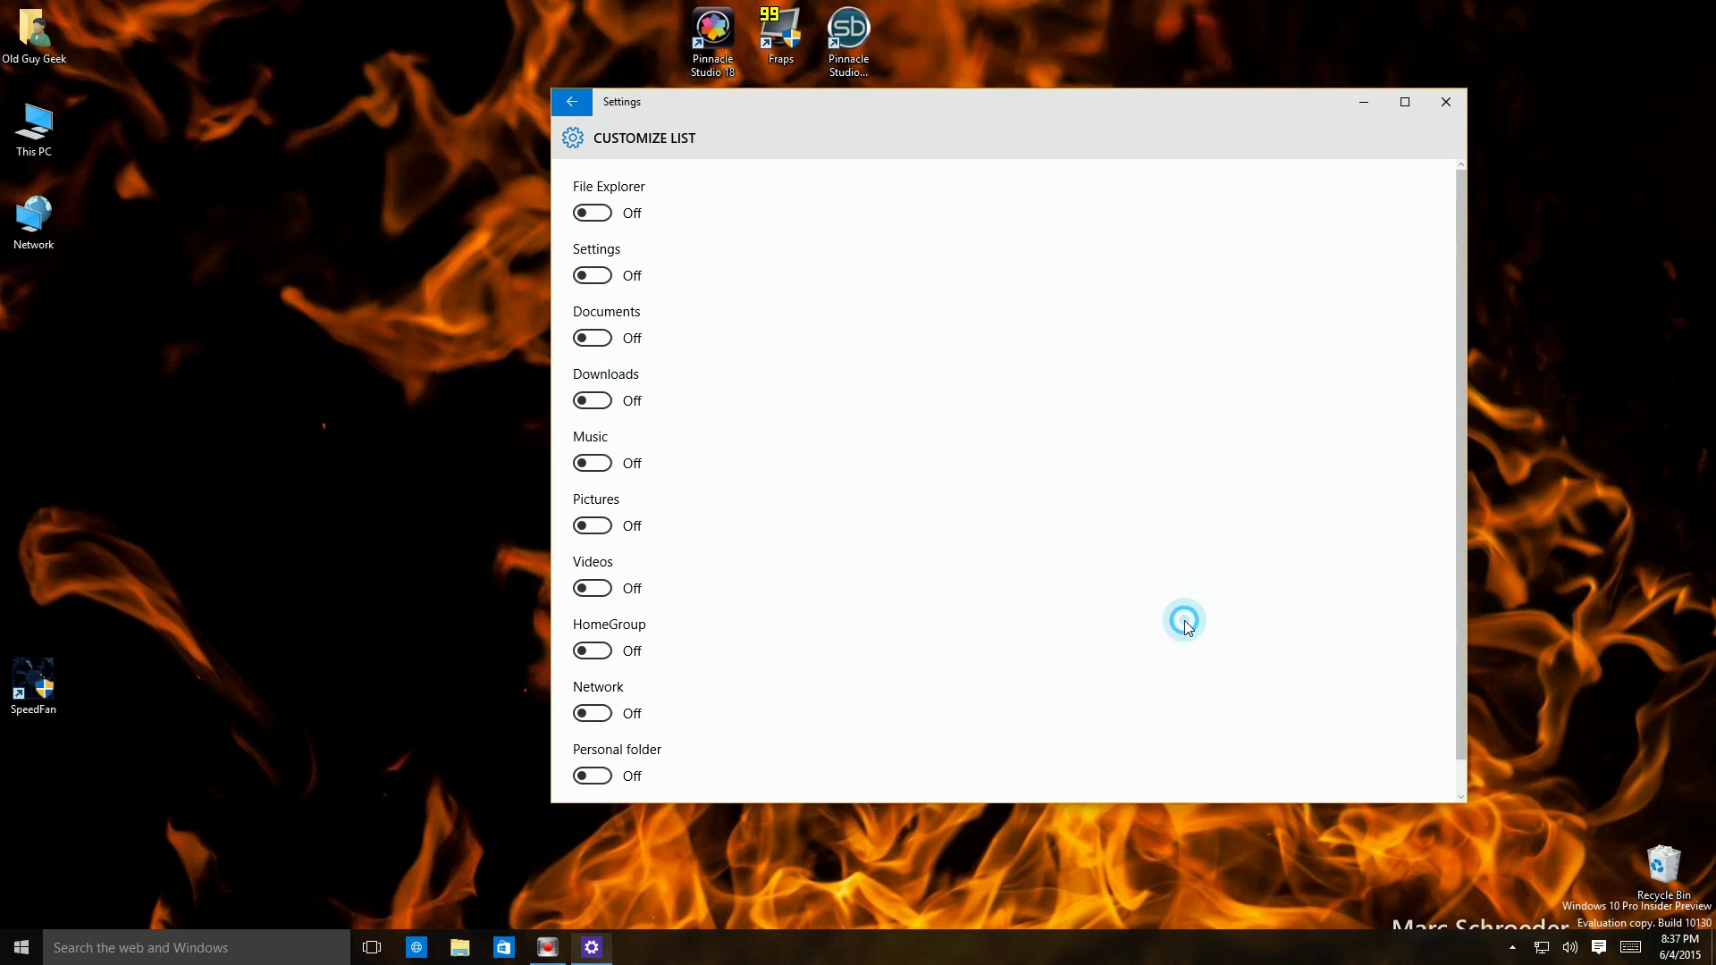
Switch File Explorer and Settings back on and confirm they return above Power on Start
{"action": "left_click", "coordinate": [599, 213]}
{"action": "left_click", "coordinate": [604, 276]}
{"action": "left_click", "coordinate": [21, 947]}
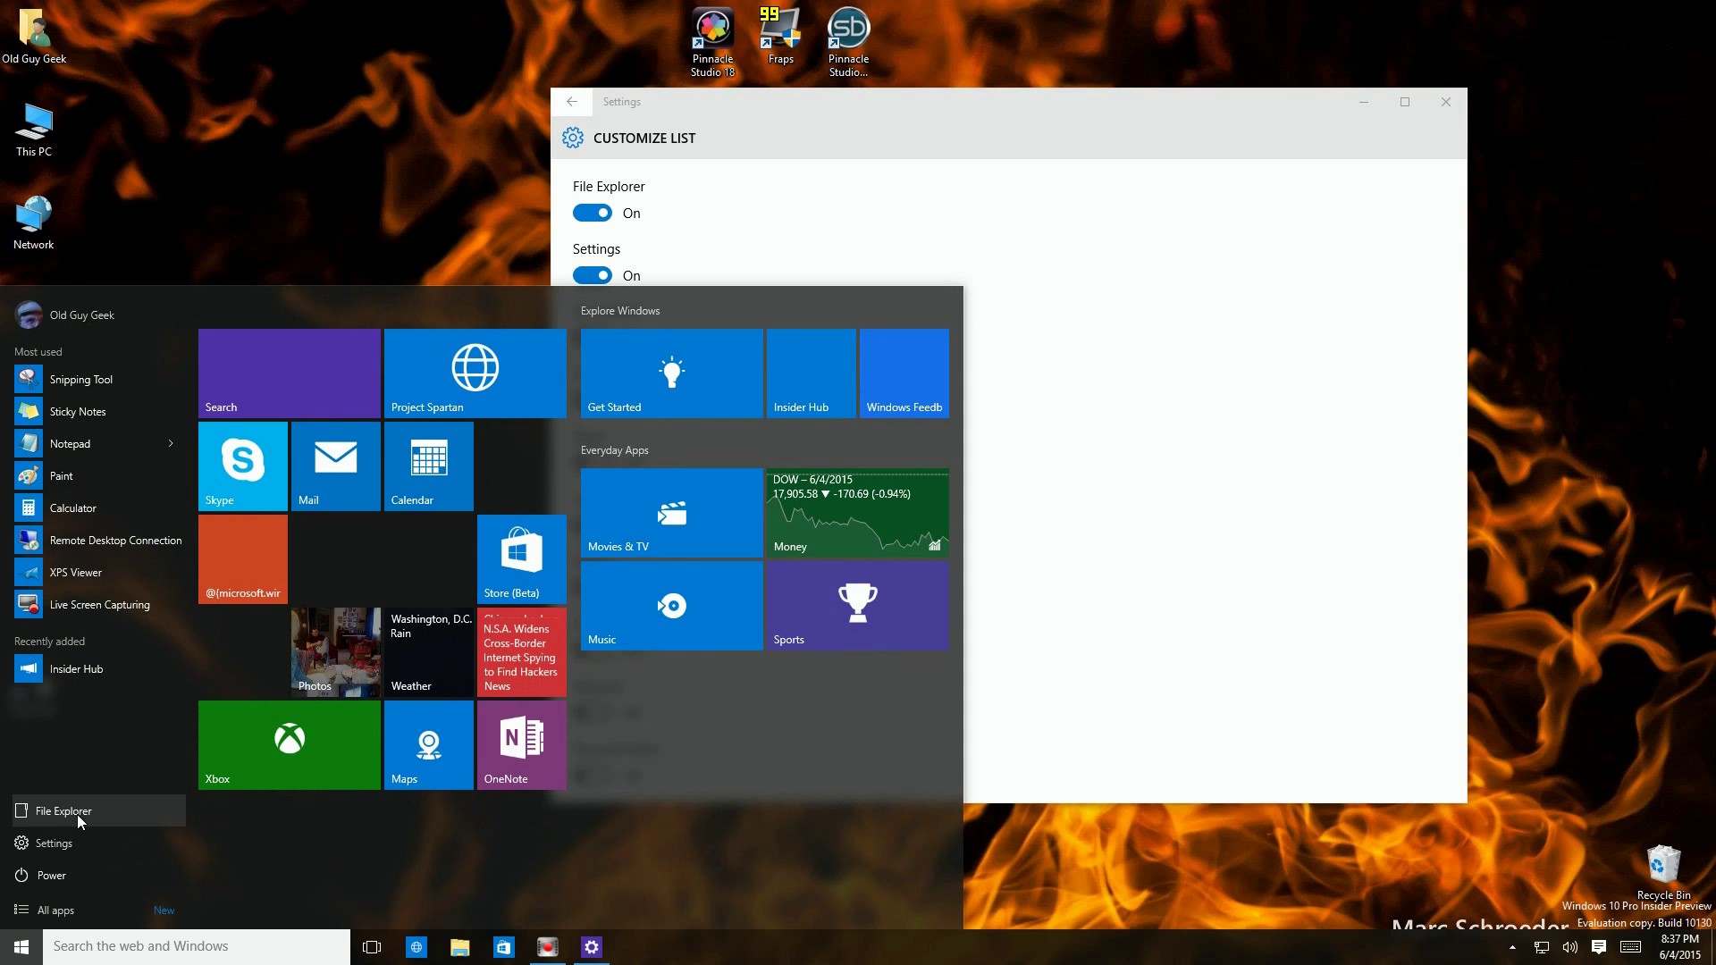
{"action": "left_click", "coordinate": [1437, 521]}
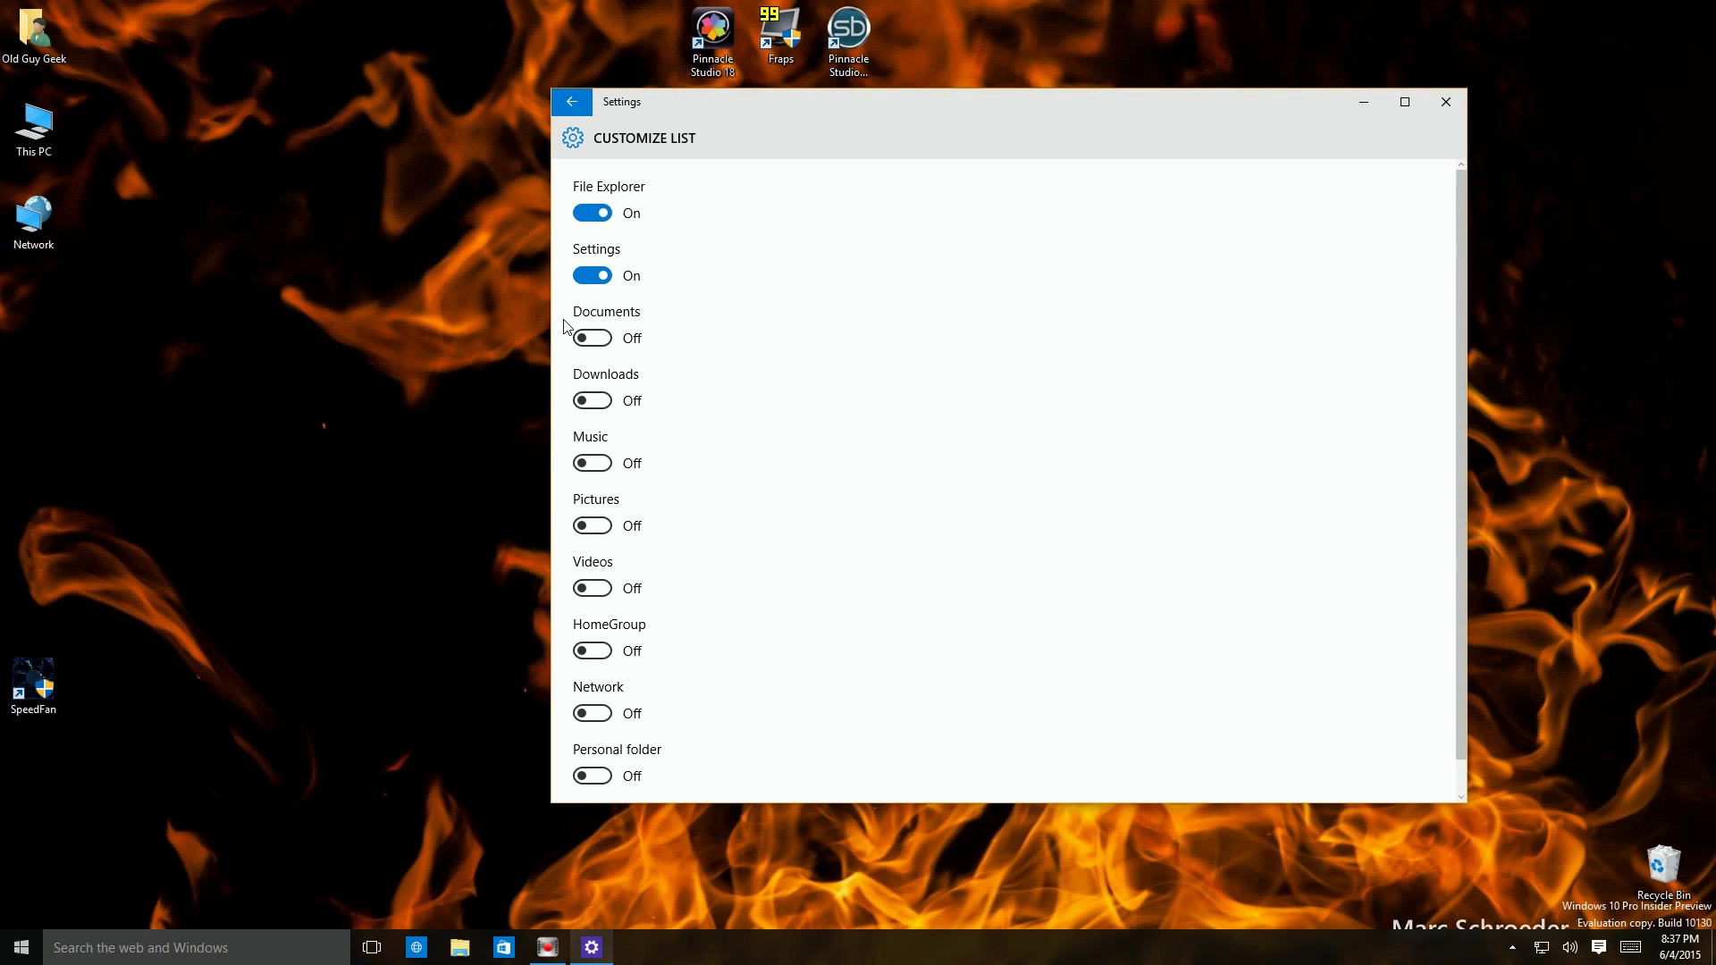
{"action": "left_click", "coordinate": [603, 340]}
{"action": "left_click", "coordinate": [604, 402]}
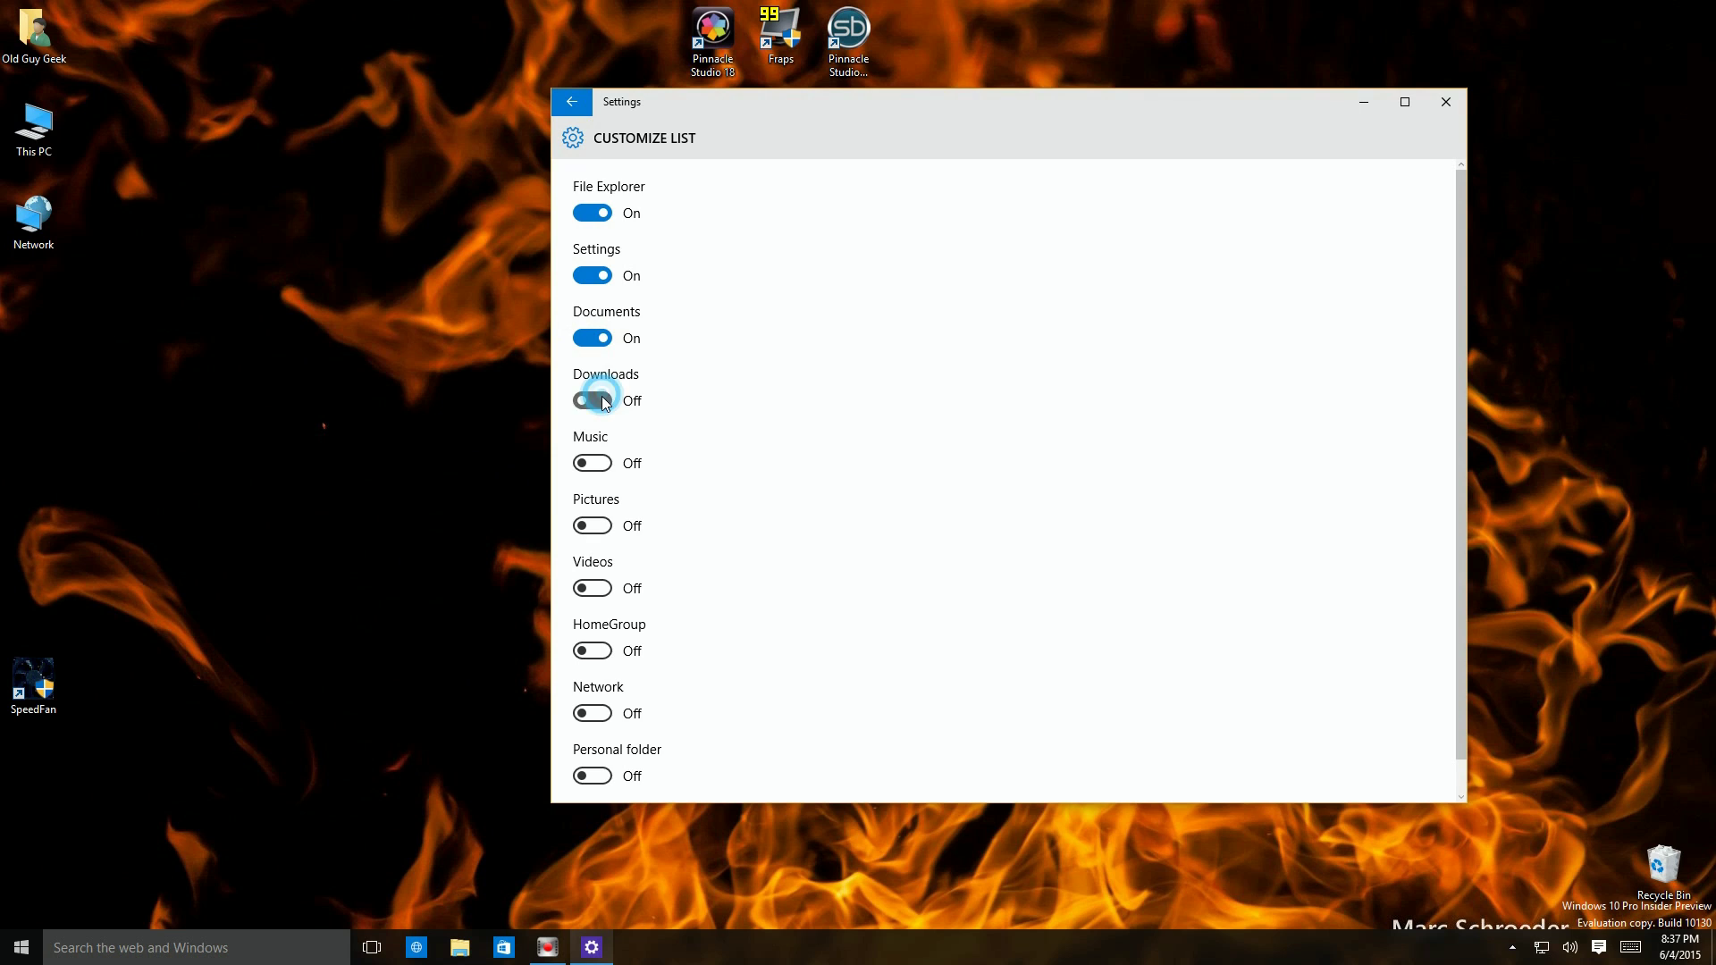
{"action": "left_click", "coordinate": [604, 463]}
{"action": "left_click", "coordinate": [591, 525]}
{"action": "left_click", "coordinate": [592, 588]}
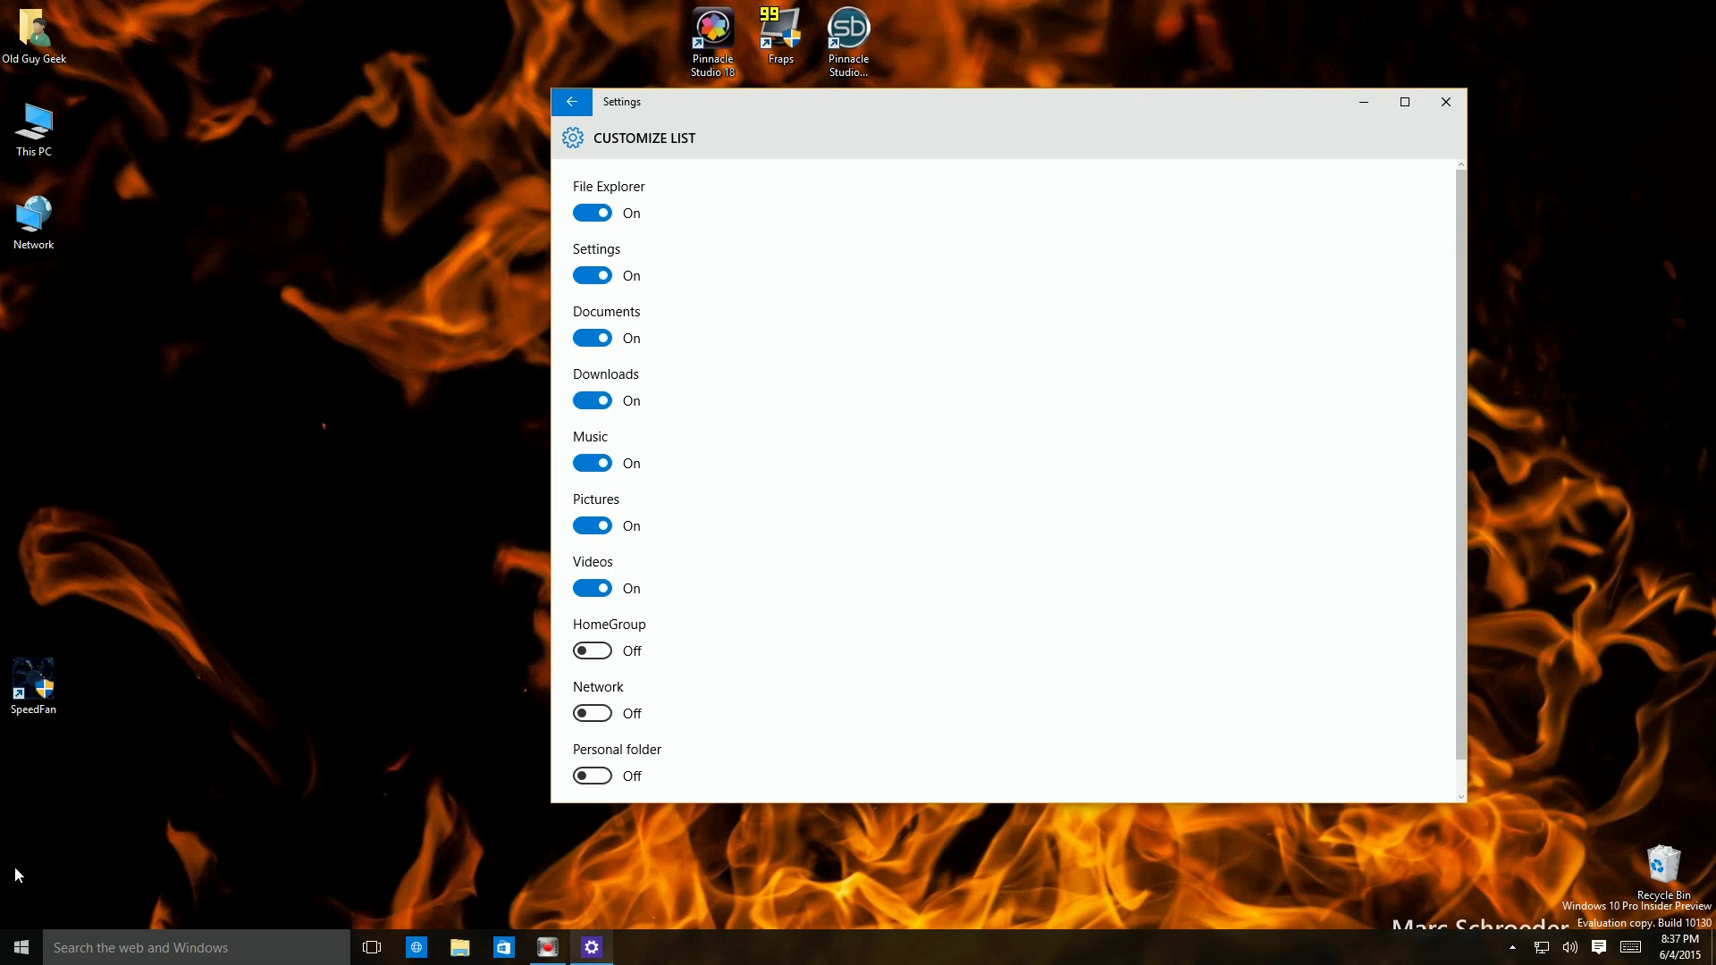
{"action": "left_click", "coordinate": [13, 951]}
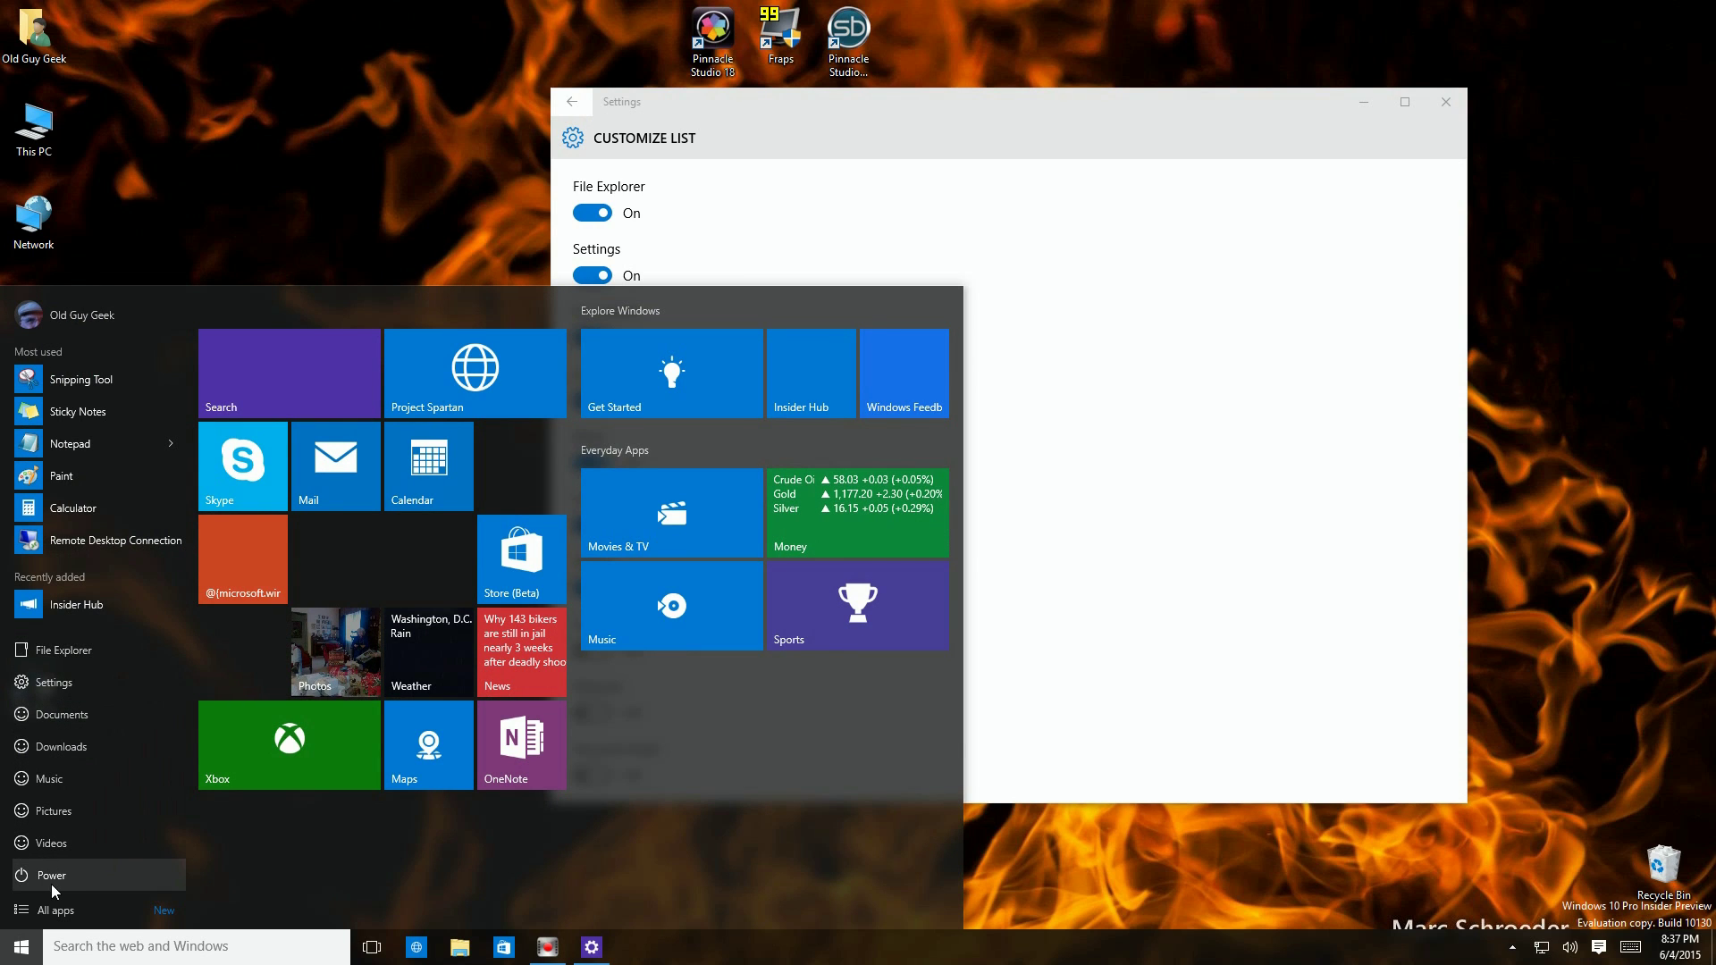
{"action": "left_click", "coordinate": [1035, 556]}
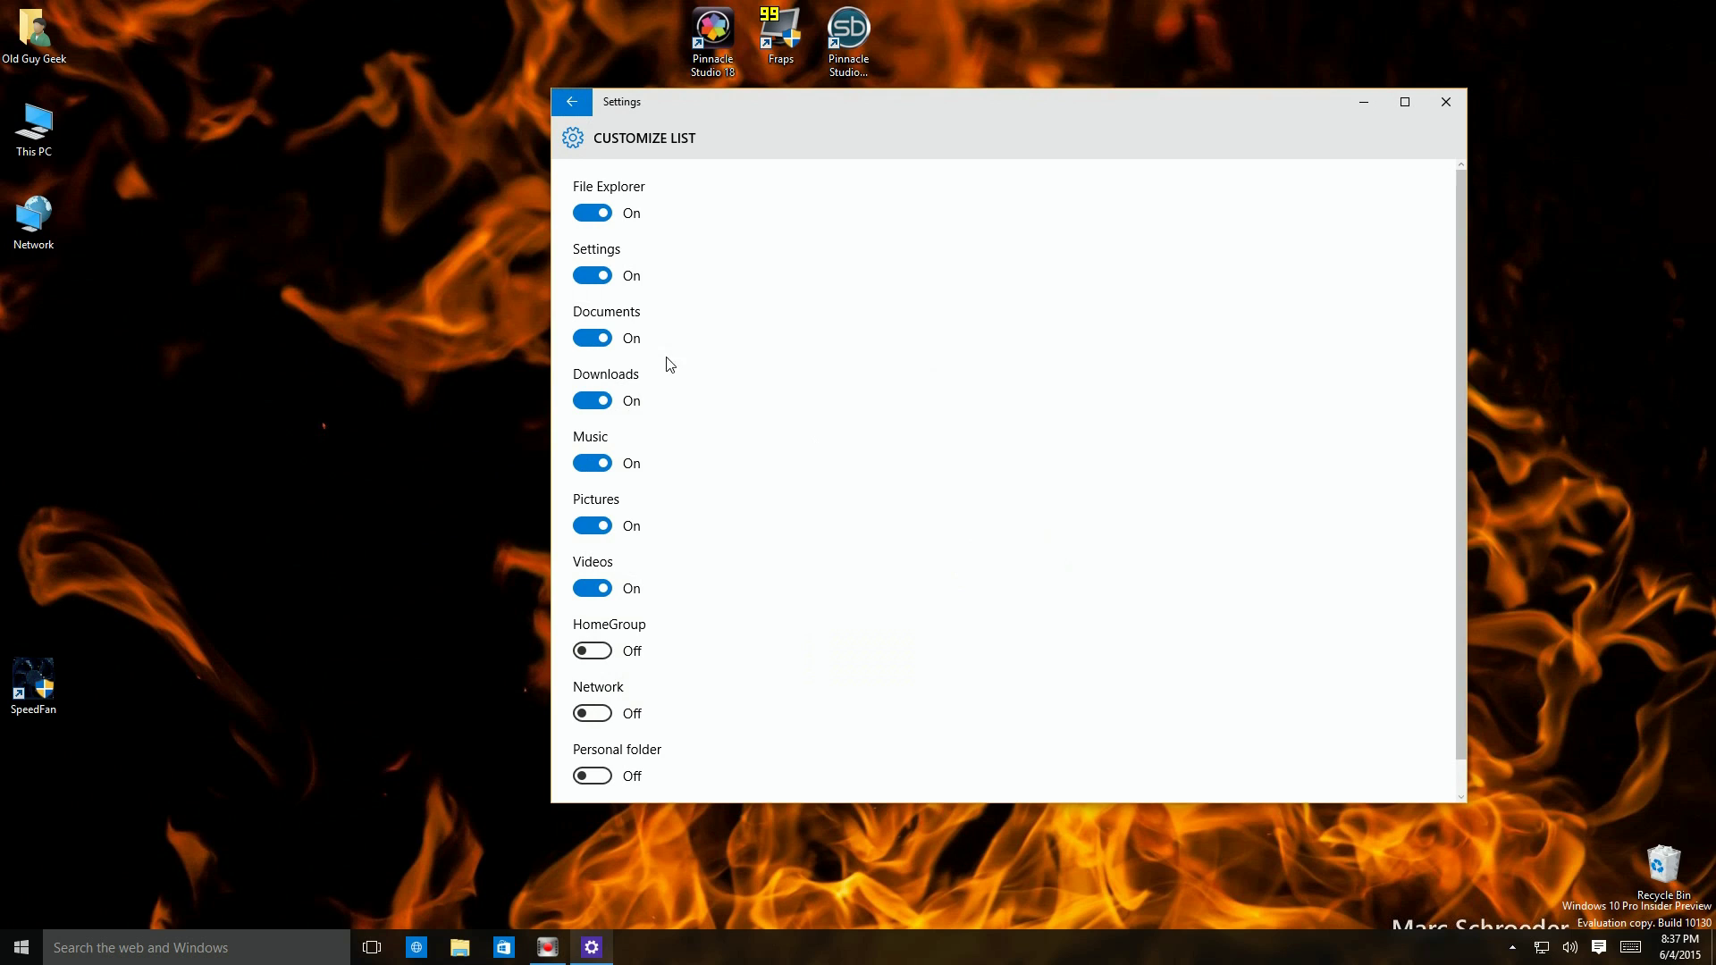
{"action": "left_click", "coordinate": [581, 338]}
{"action": "left_click", "coordinate": [583, 400]}
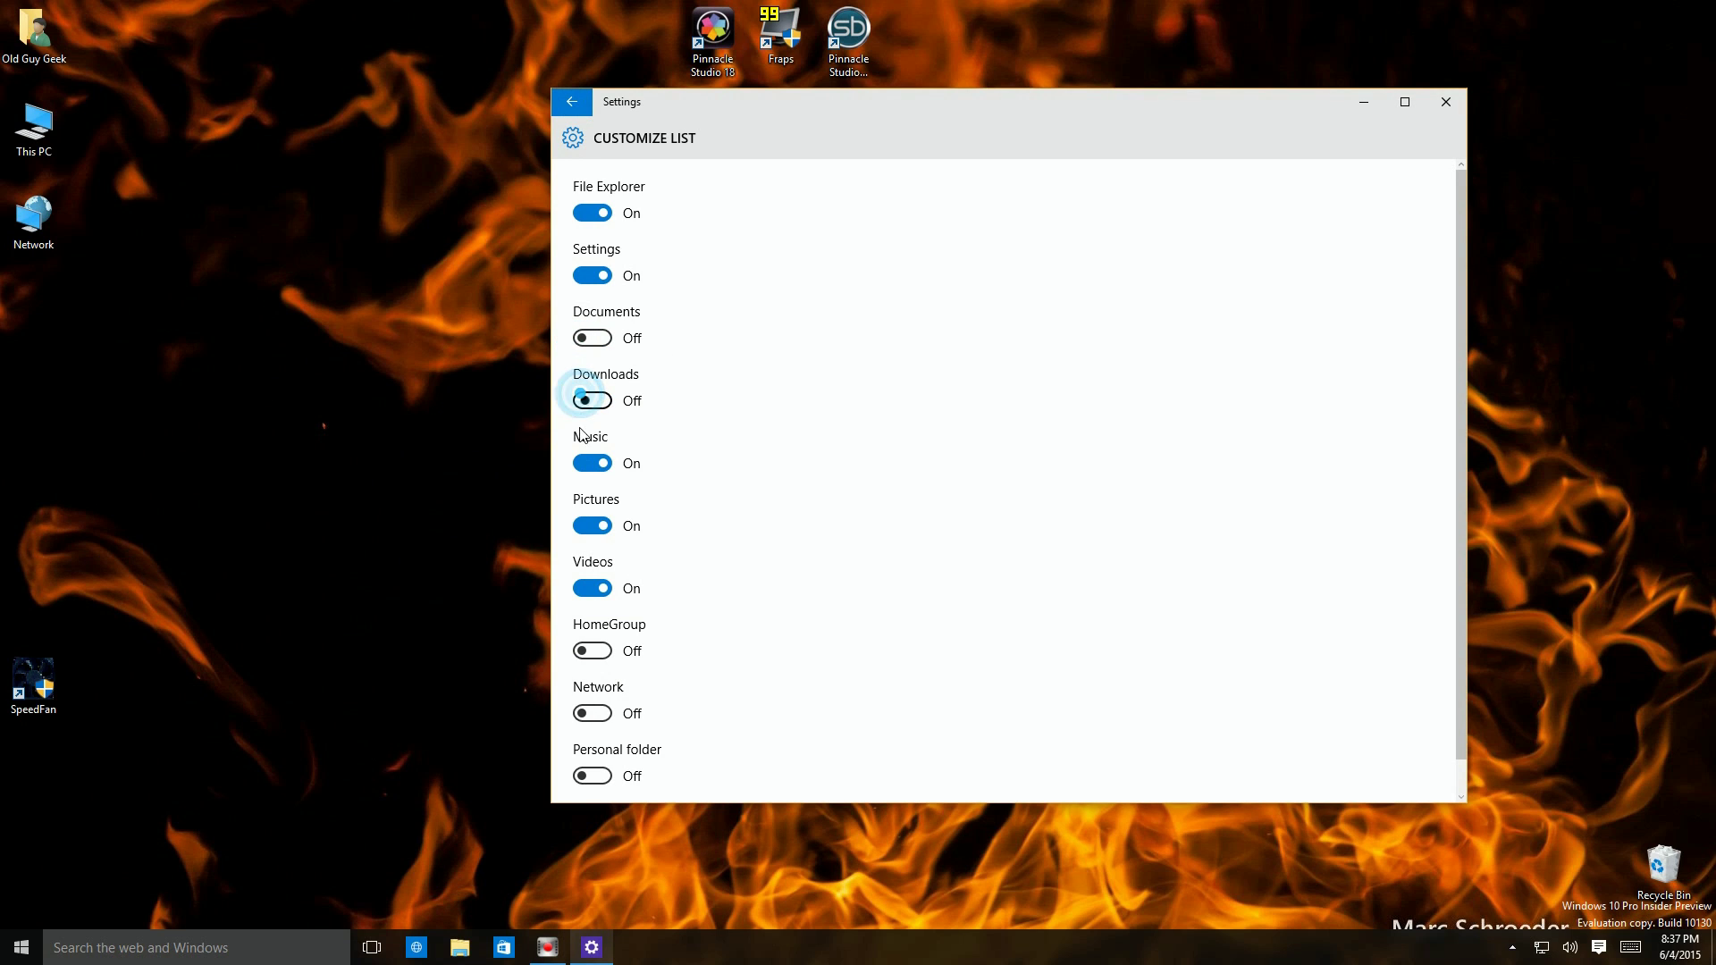
{"action": "left_click", "coordinate": [580, 463]}
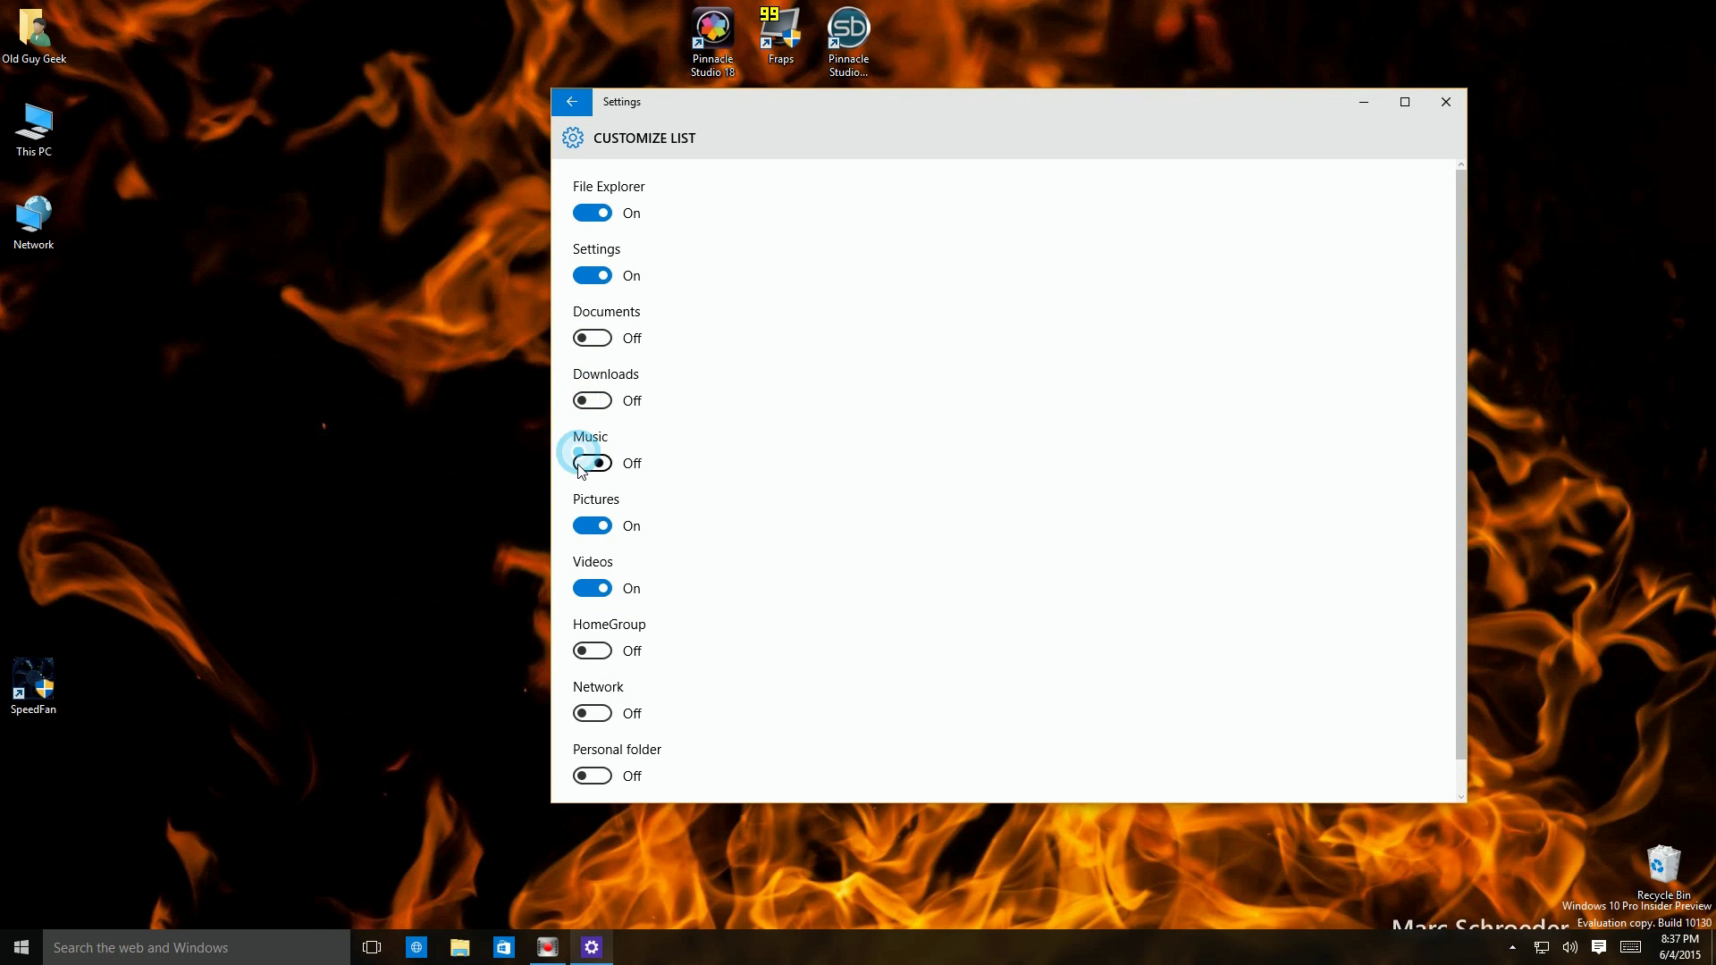
{"action": "left_click", "coordinate": [582, 590]}
{"action": "left_click", "coordinate": [582, 527]}
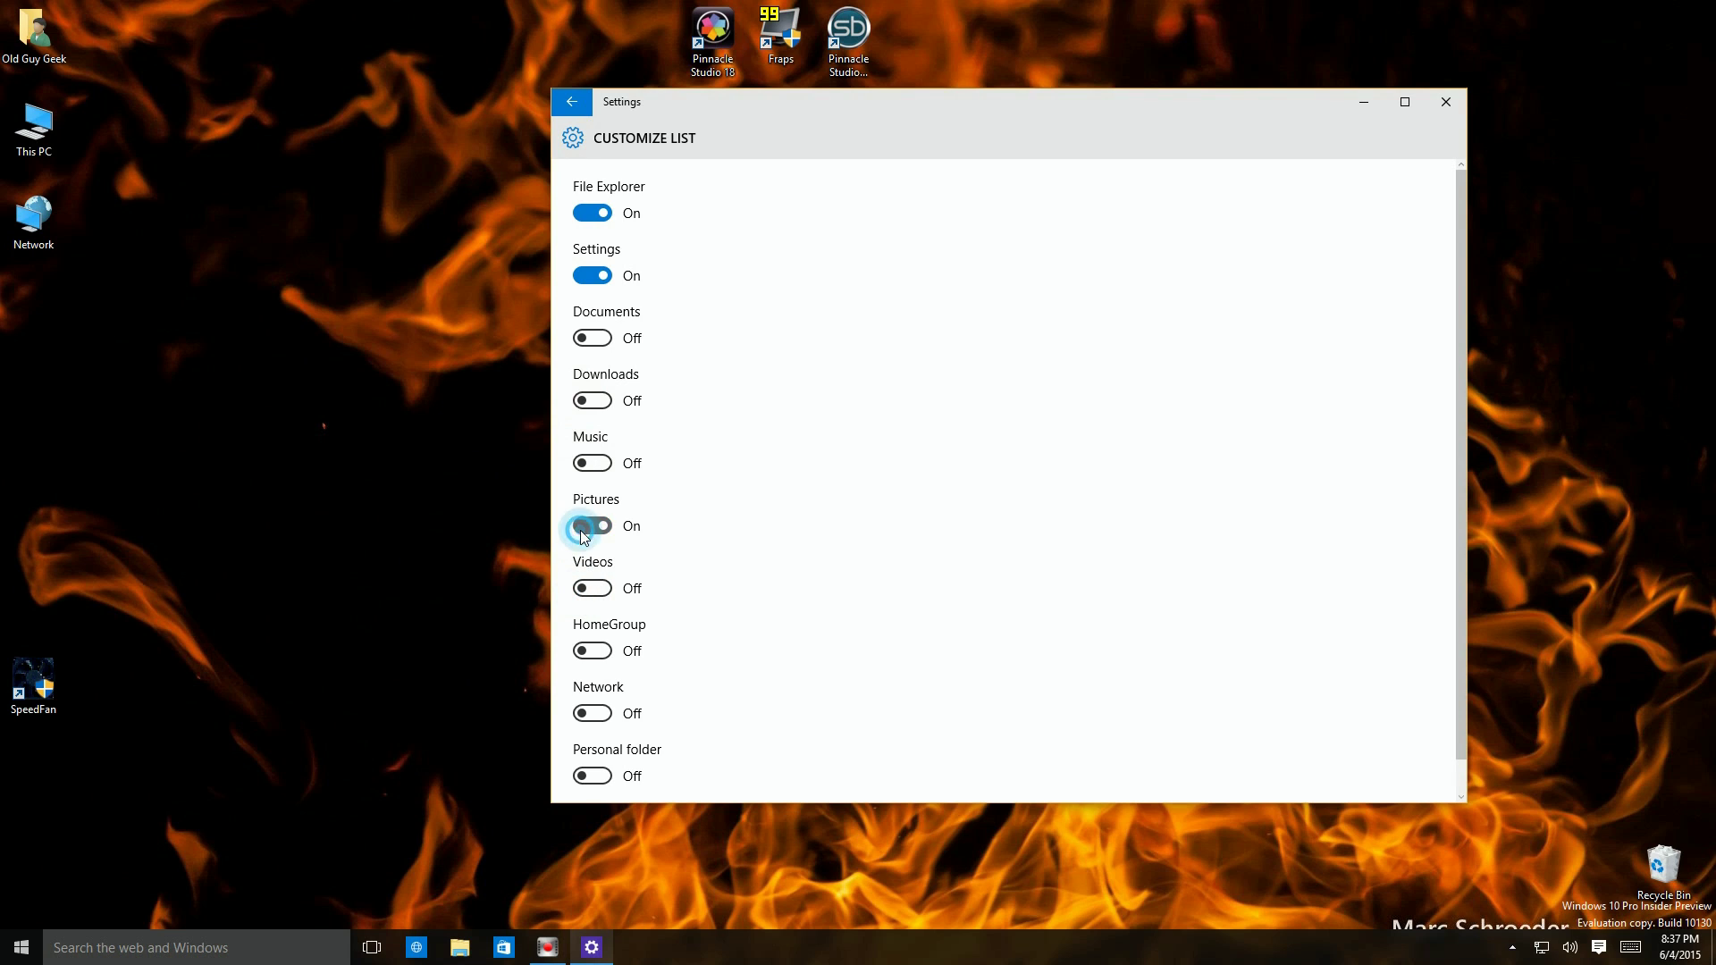
{"action": "left_click", "coordinate": [590, 713]}
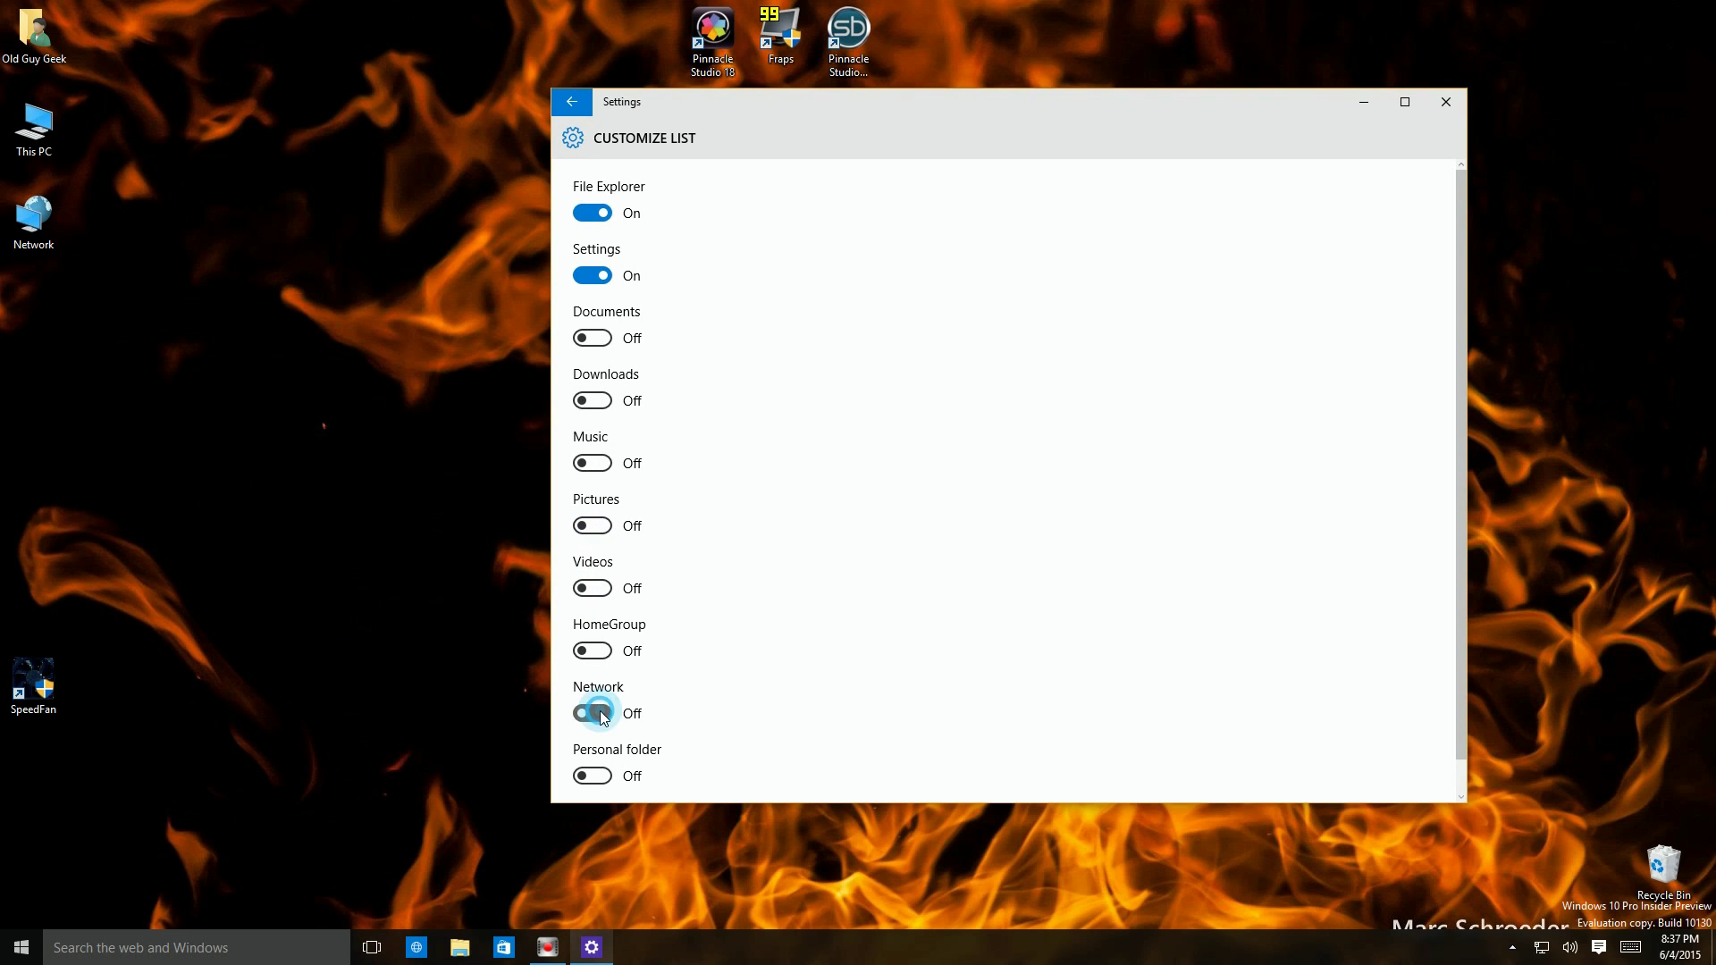
{"action": "left_click", "coordinate": [21, 947]}
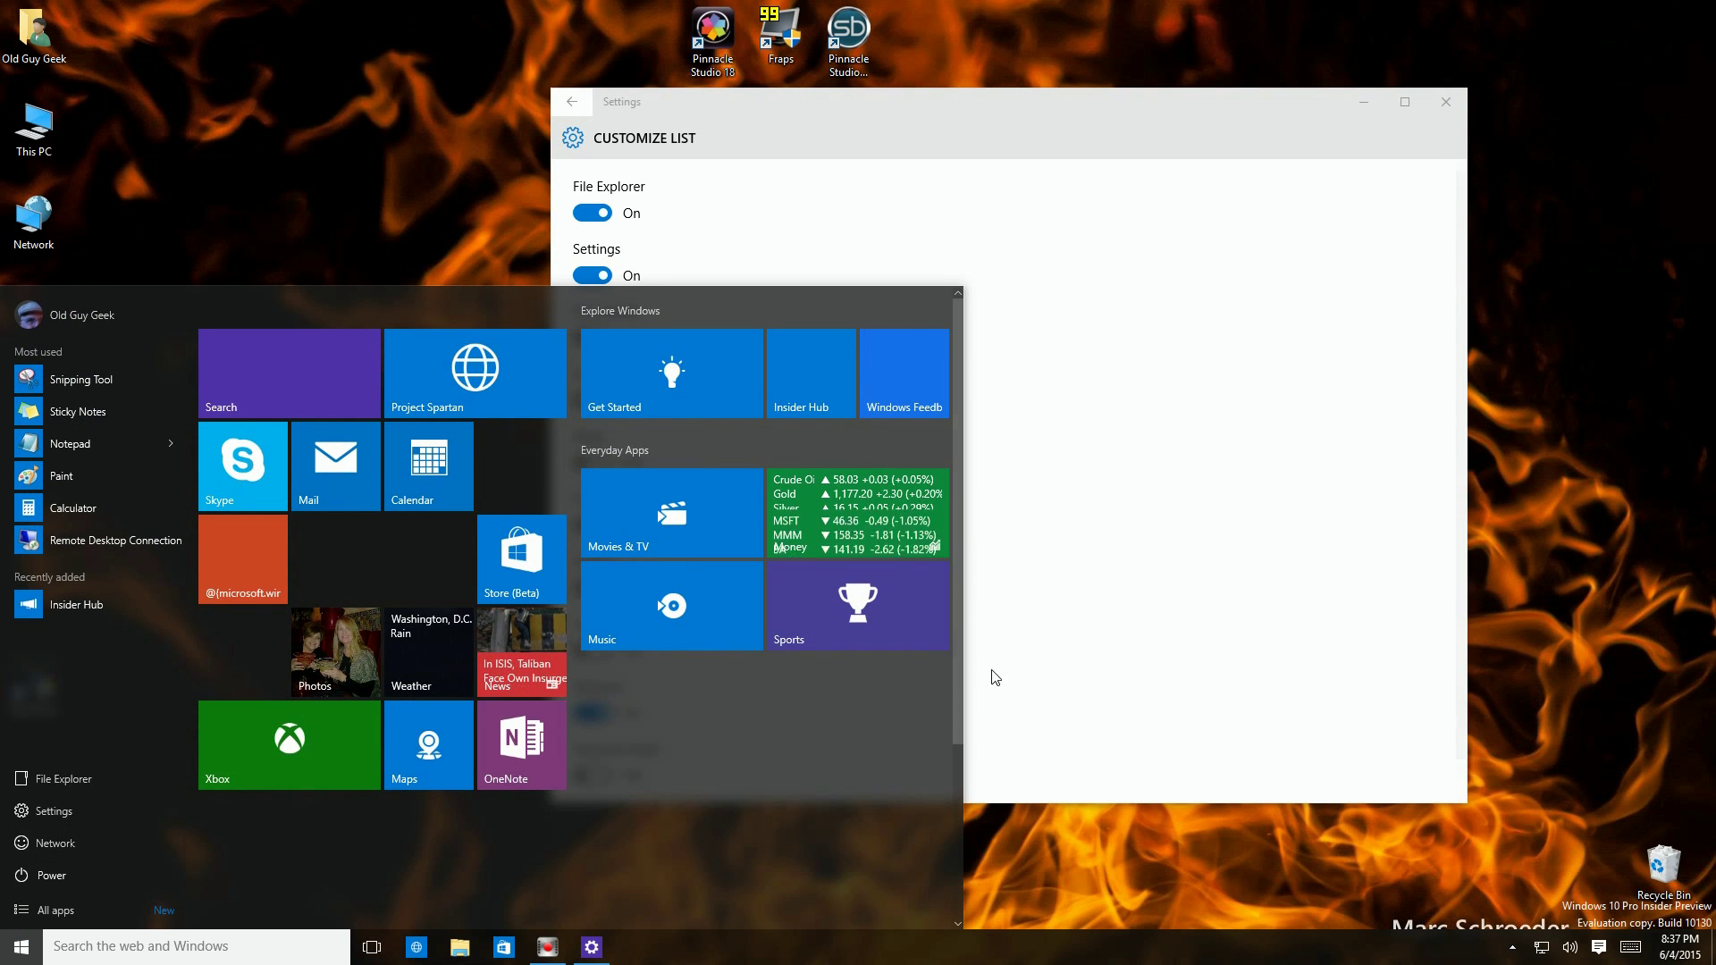
{"action": "left_click", "coordinate": [1027, 662]}
{"action": "left_click", "coordinate": [626, 774]}
{"action": "left_click", "coordinate": [591, 713]}
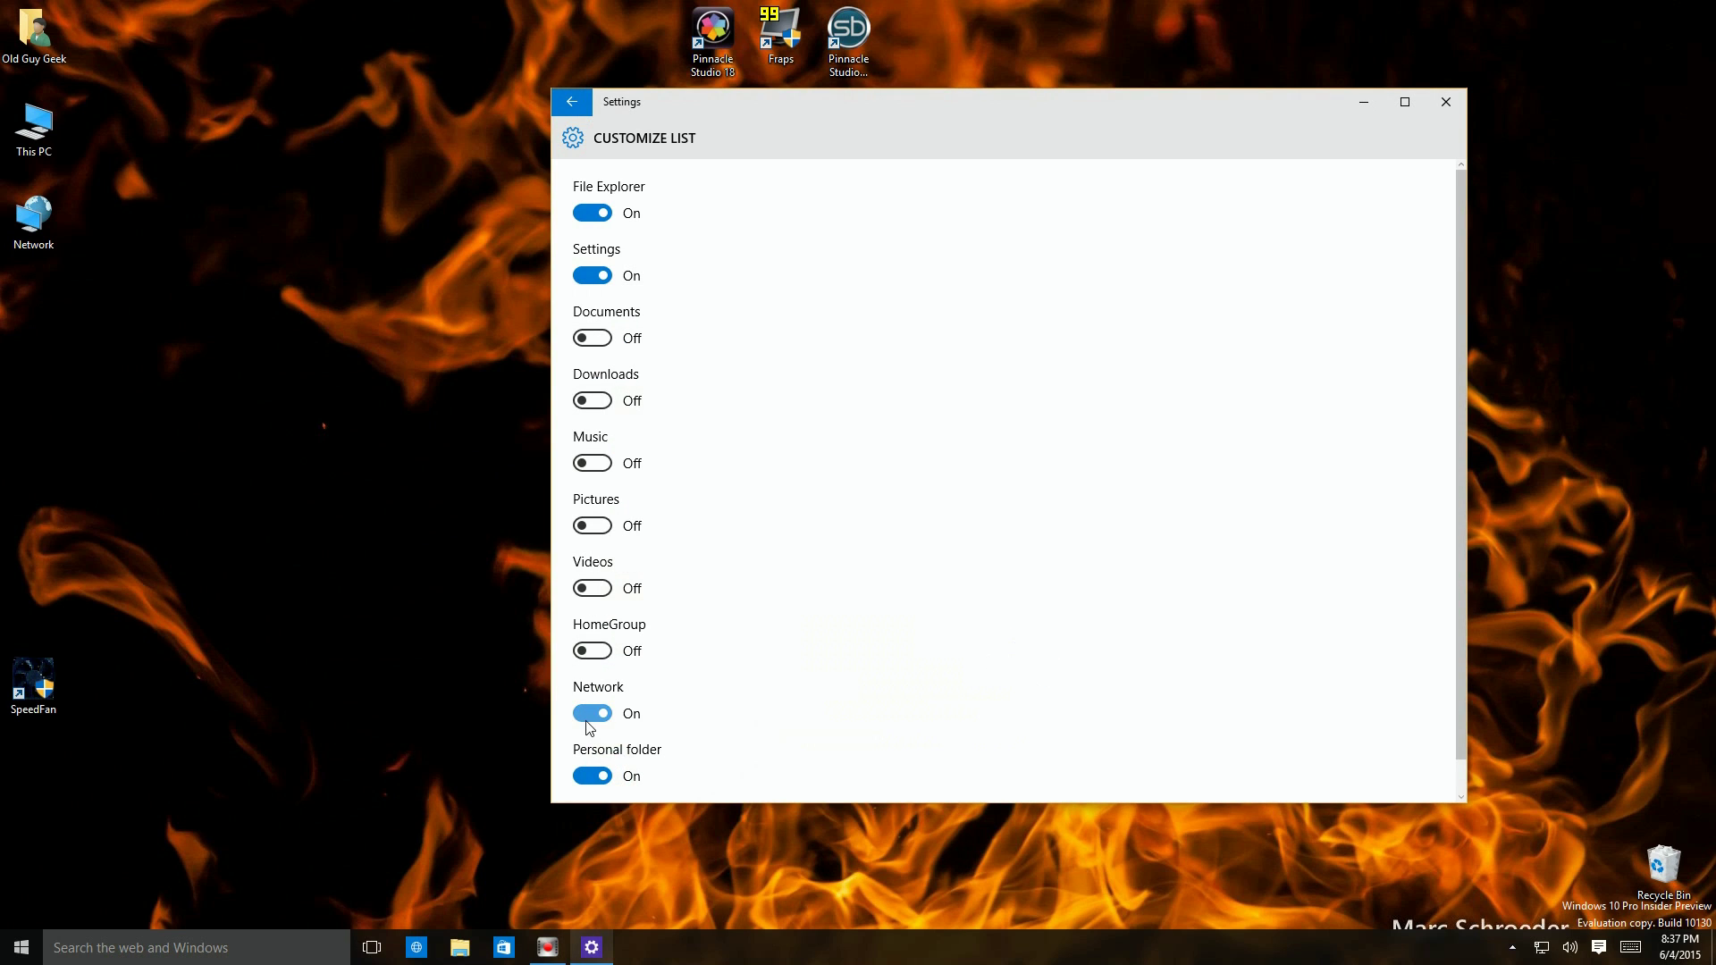
{"action": "left_click", "coordinate": [25, 942]}
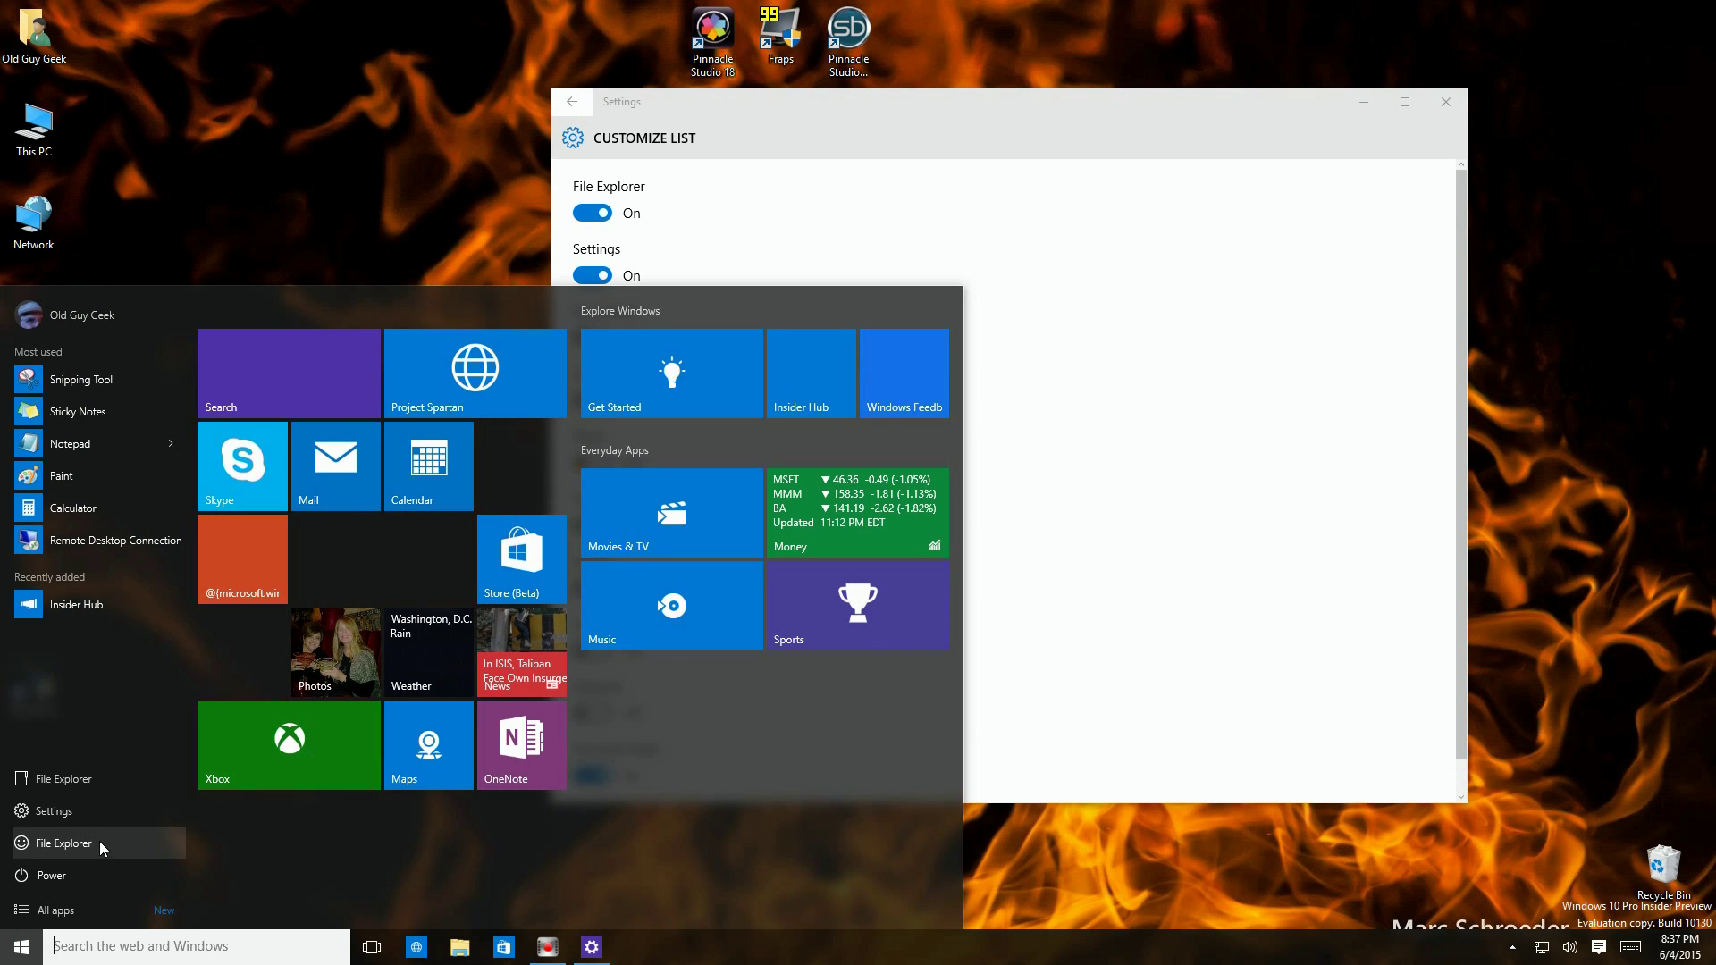
{"action": "left_click", "coordinate": [1084, 604]}
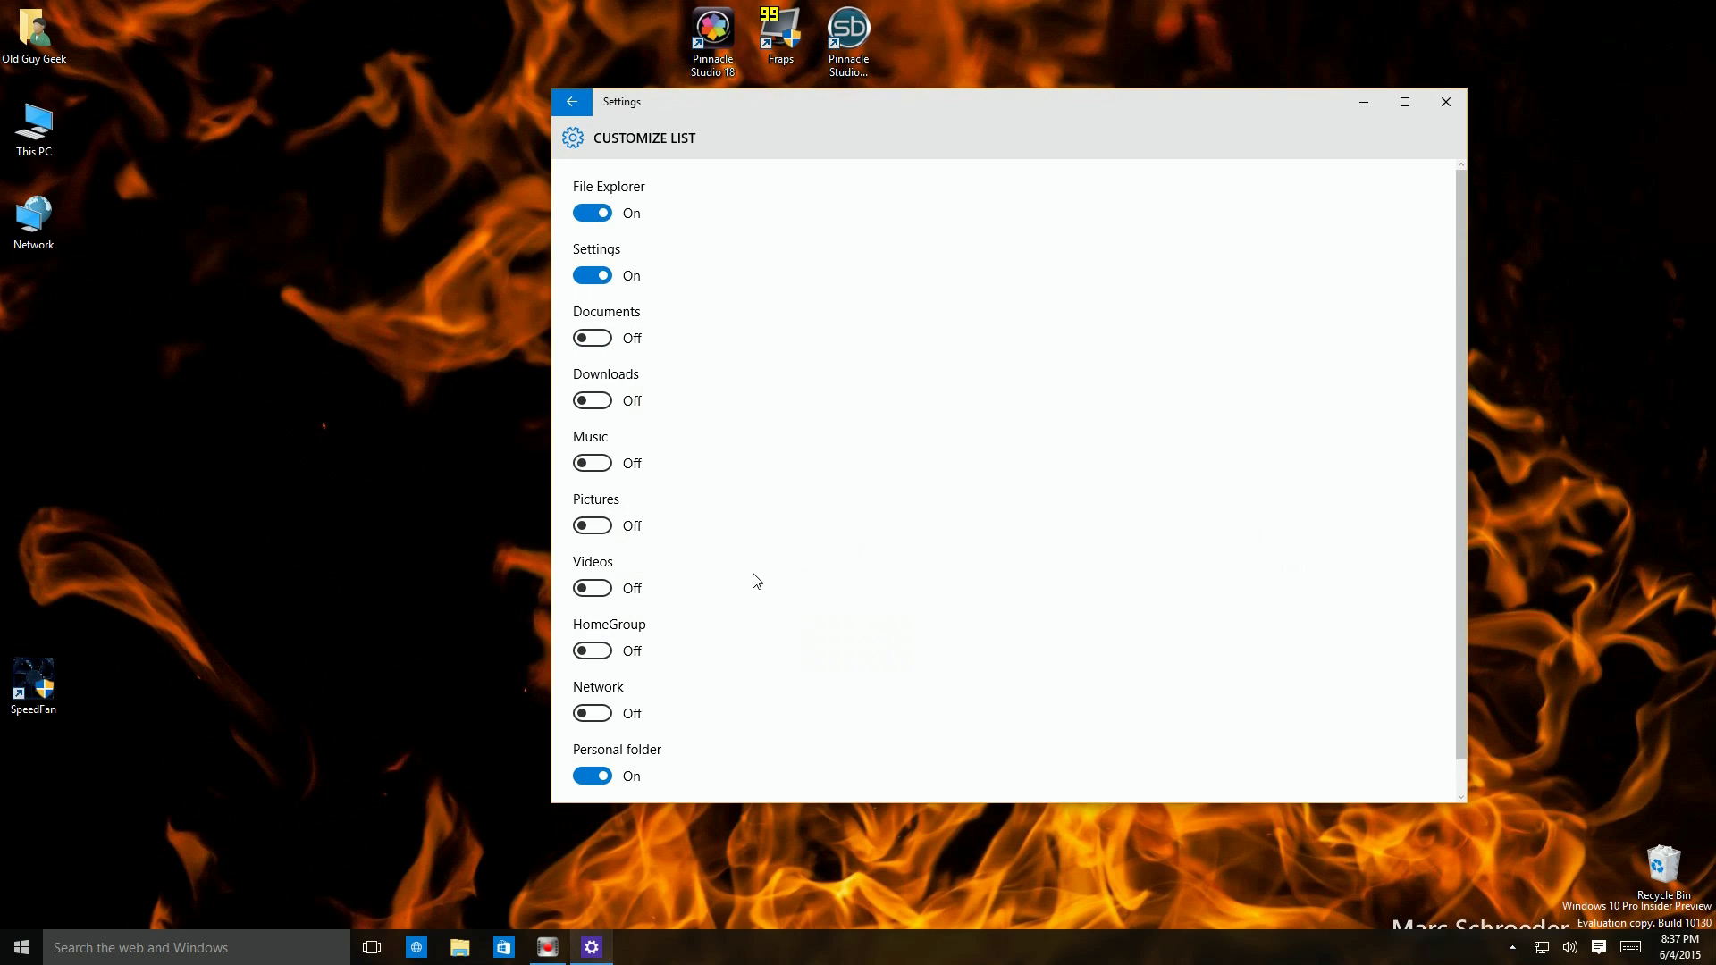
{"action": "left_click", "coordinate": [588, 776]}
Back in Start settings, toggle recently opened items, preview Start, and turn on full-screen Start
{"action": "key", "text": "BackSpace"}
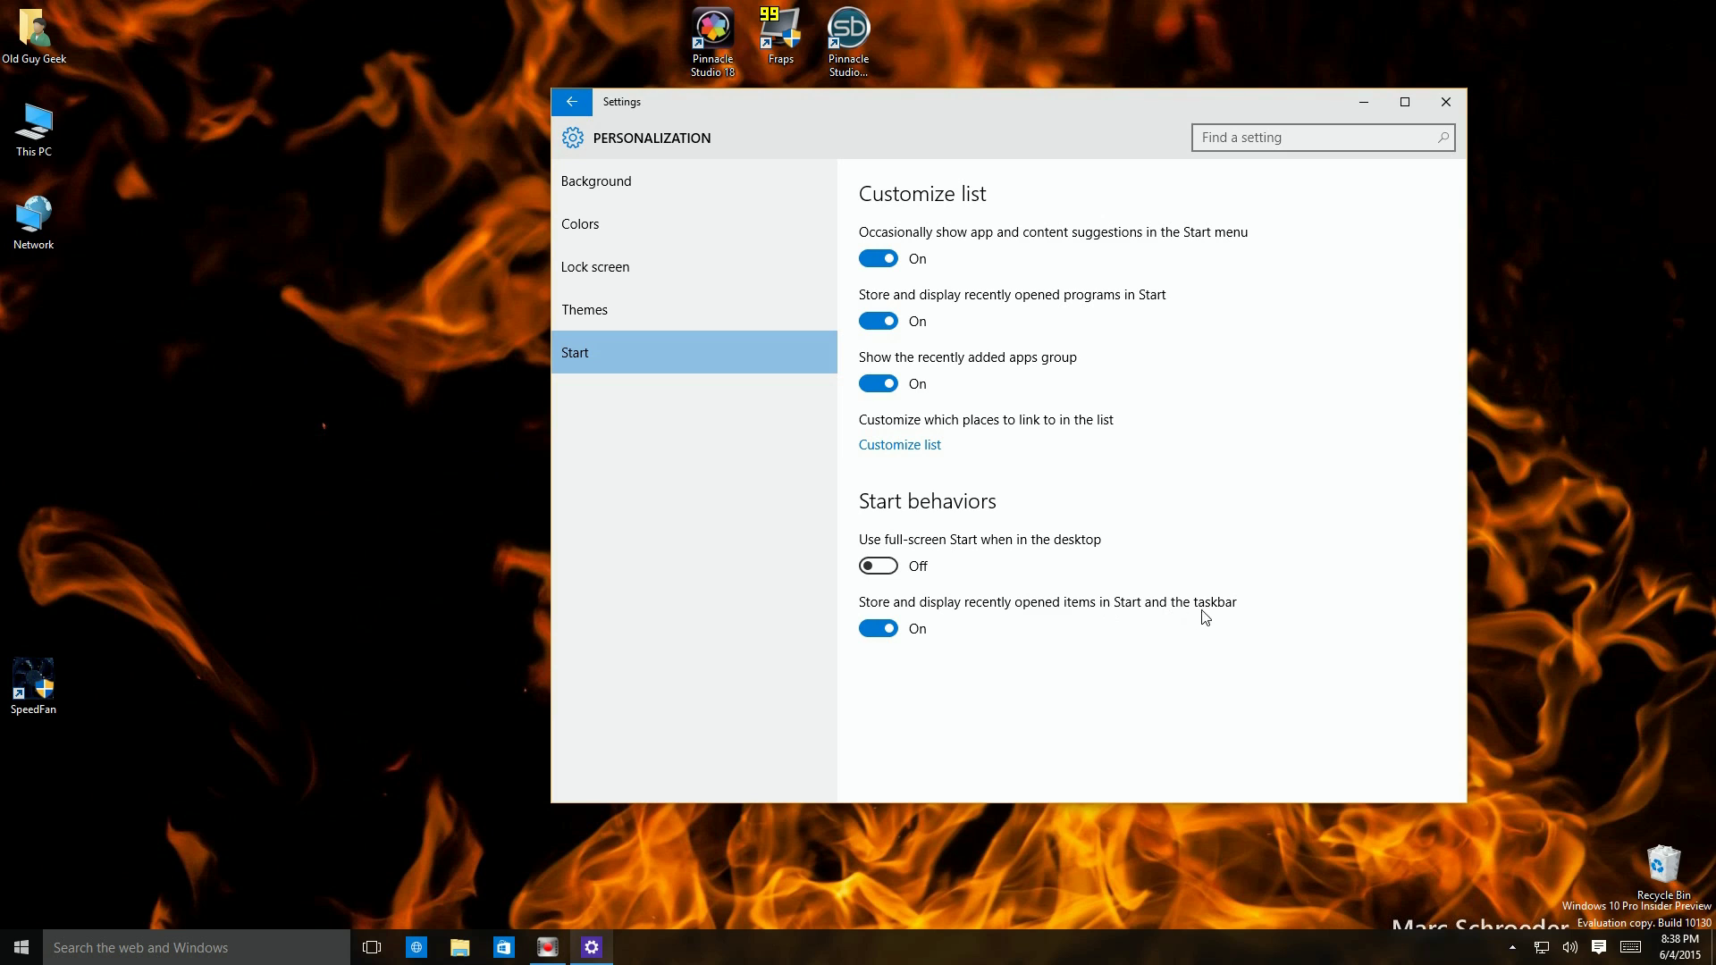
{"action": "left_click", "coordinate": [866, 625]}
{"action": "left_click", "coordinate": [20, 946]}
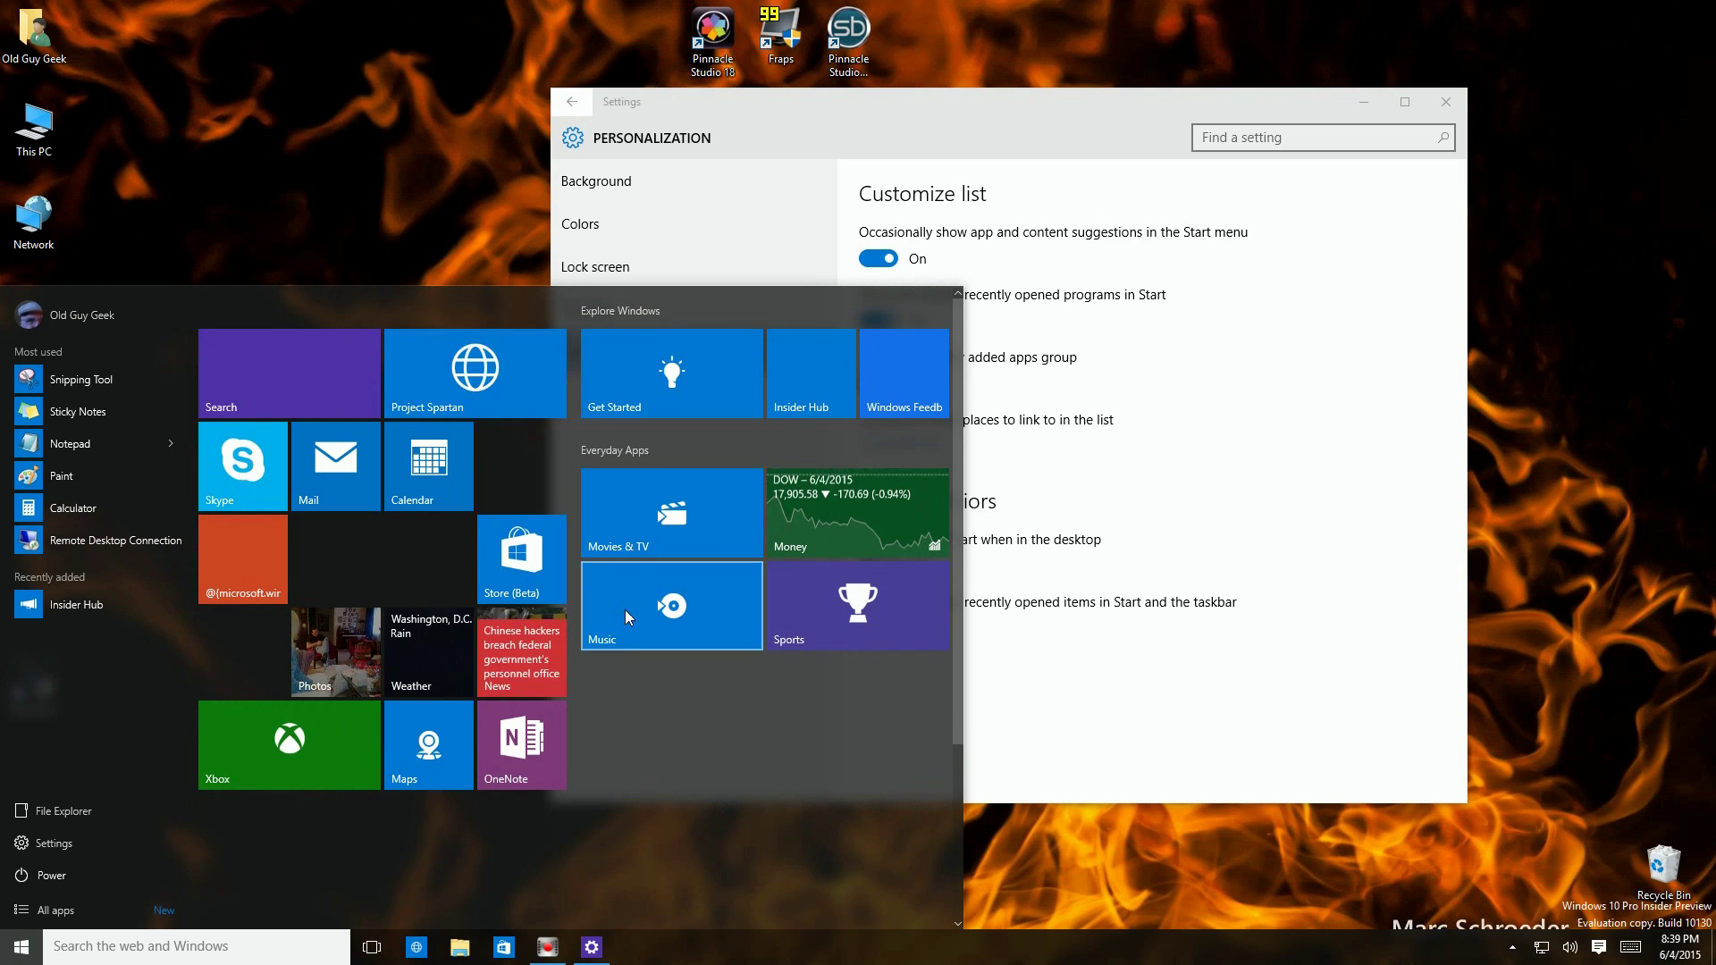
{"action": "key", "text": "Escape"}
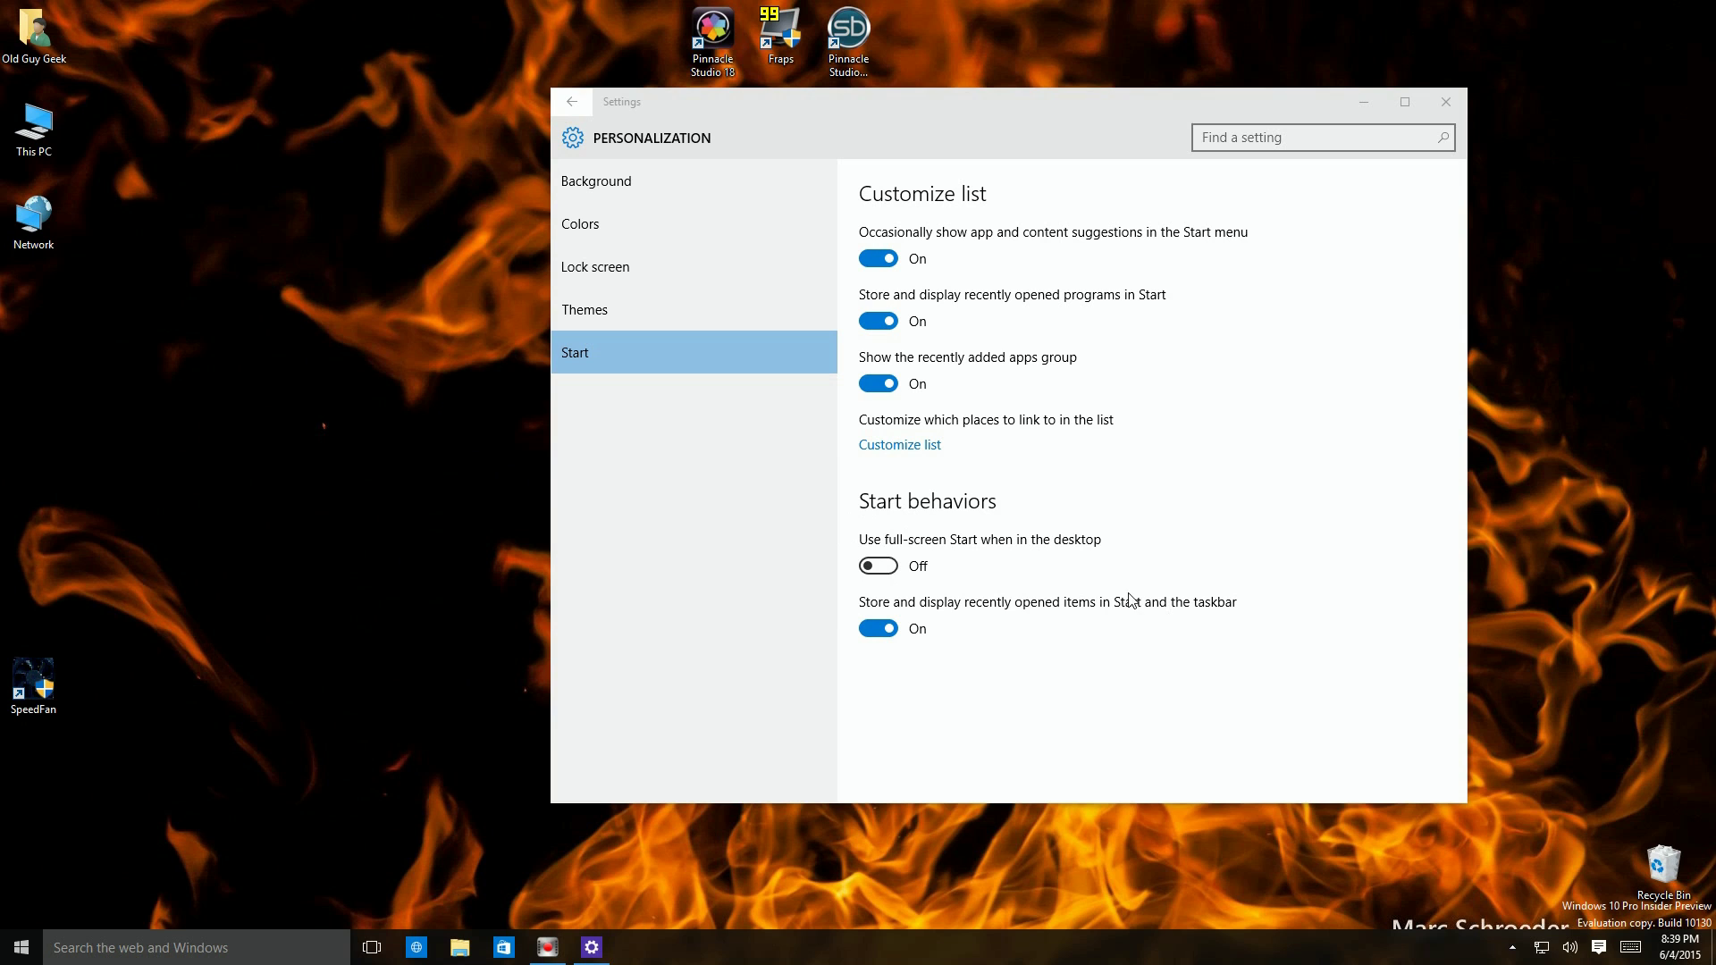
{"action": "left_click", "coordinate": [879, 566]}
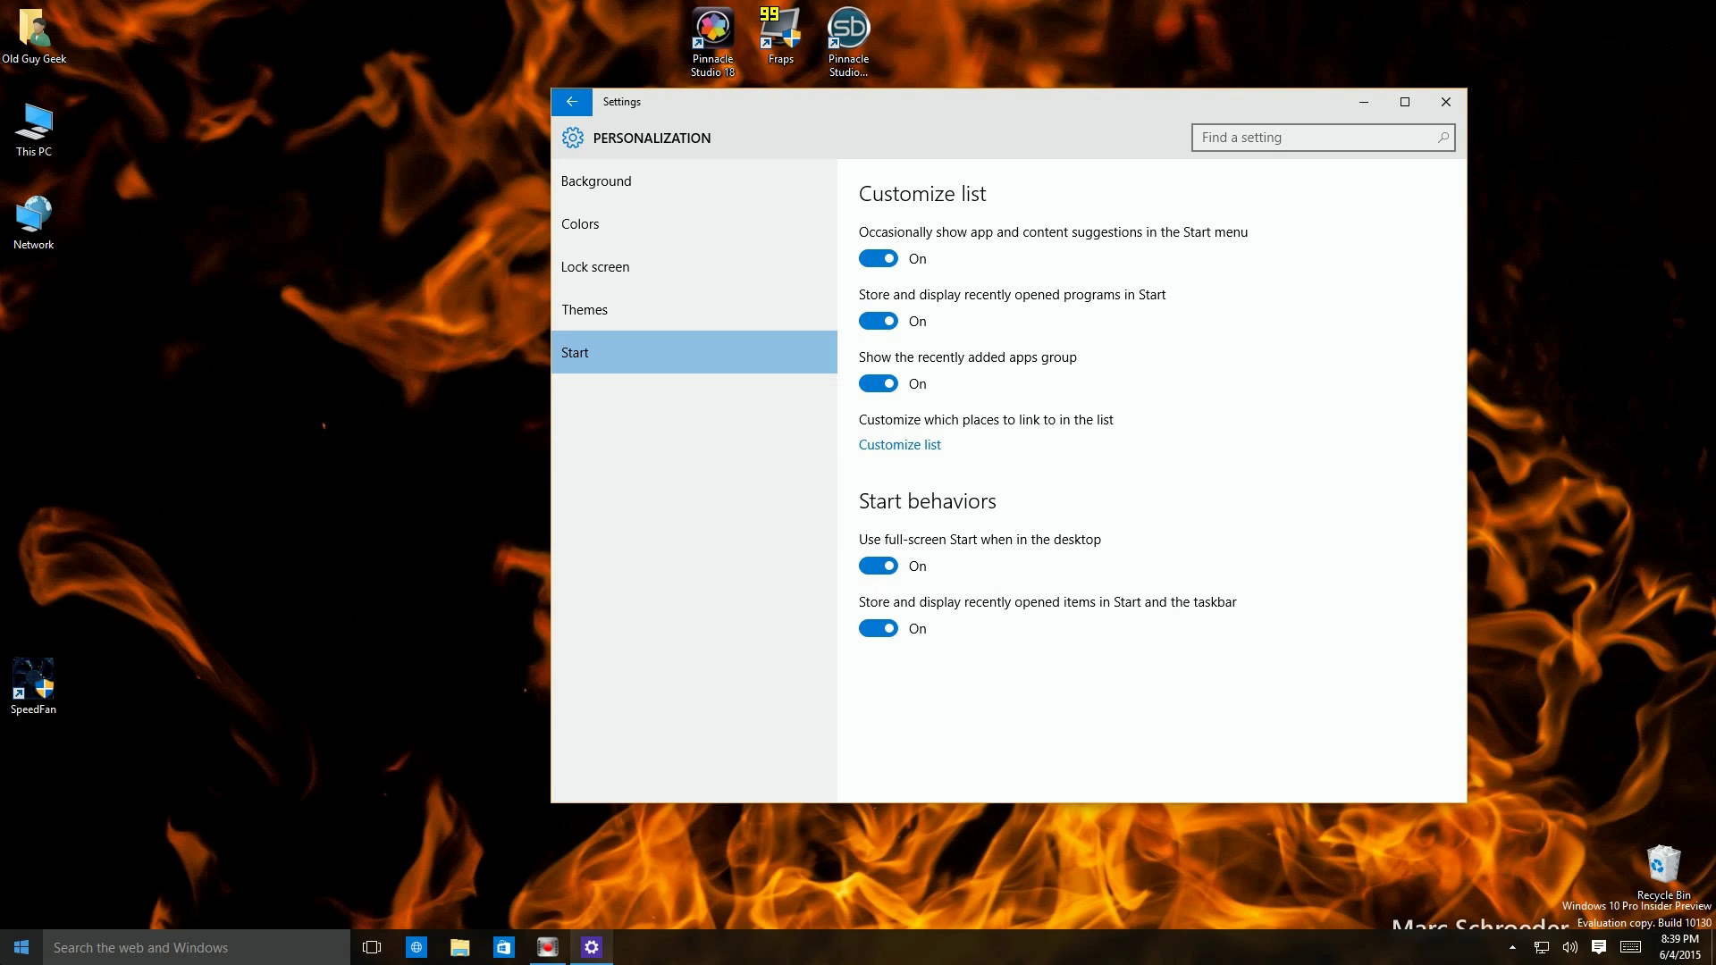
{"action": "left_click", "coordinate": [18, 955]}
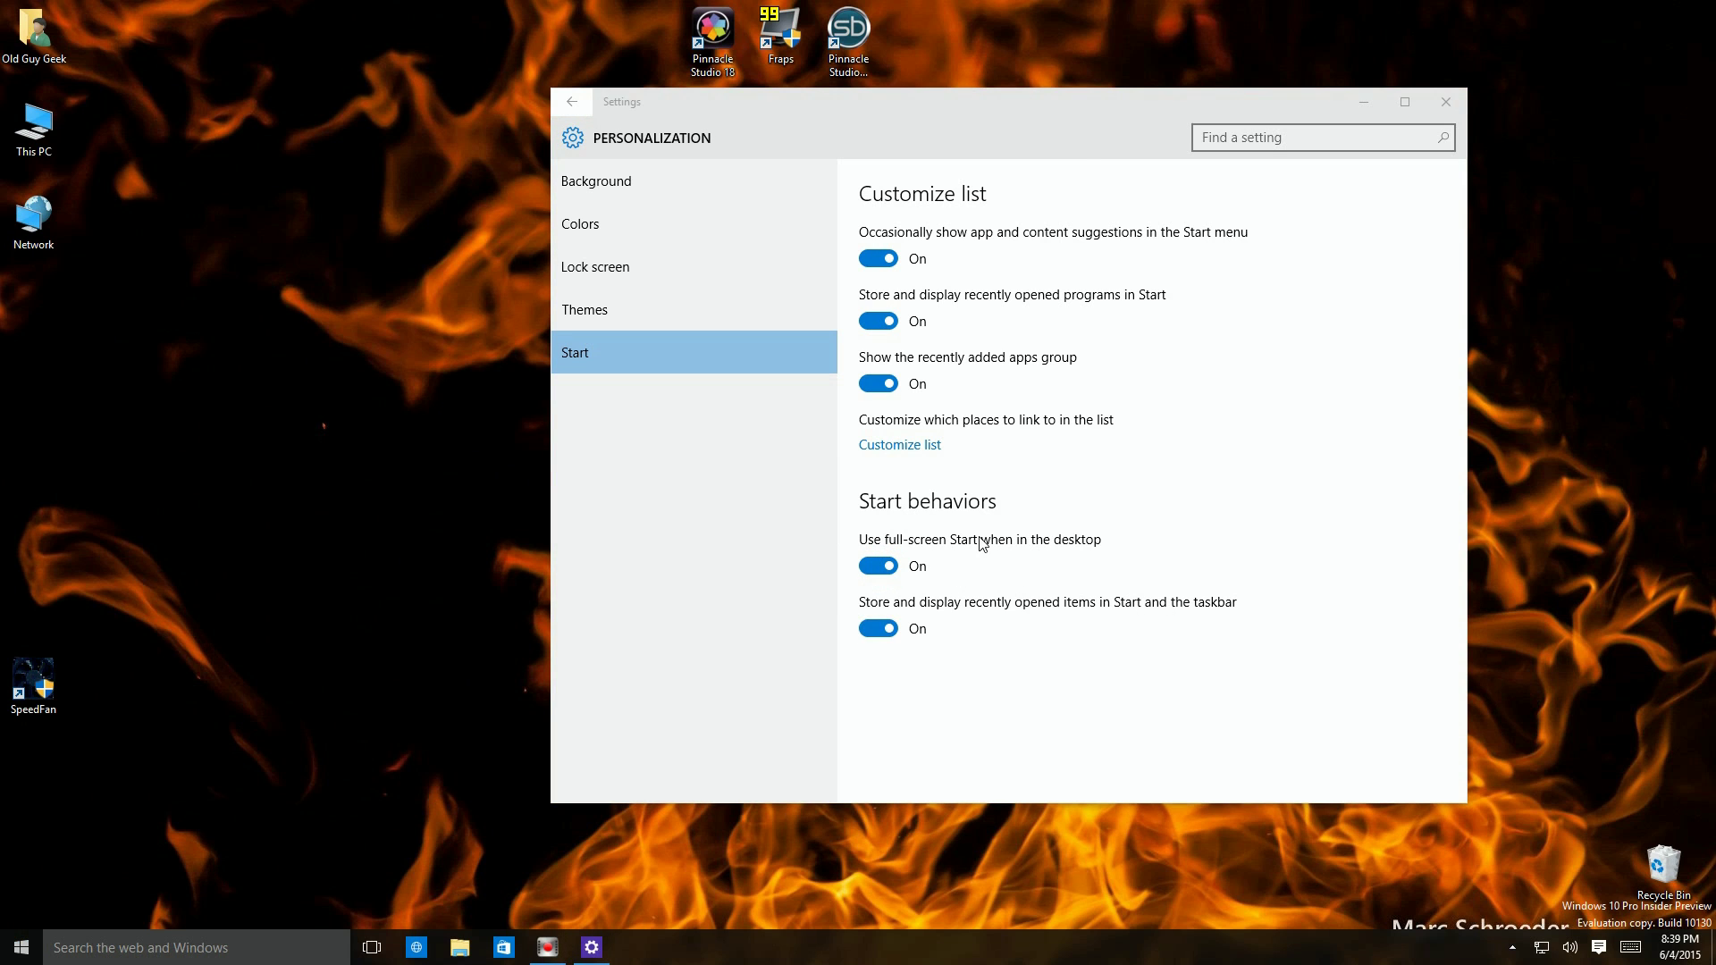
{"action": "key", "text": "super"}
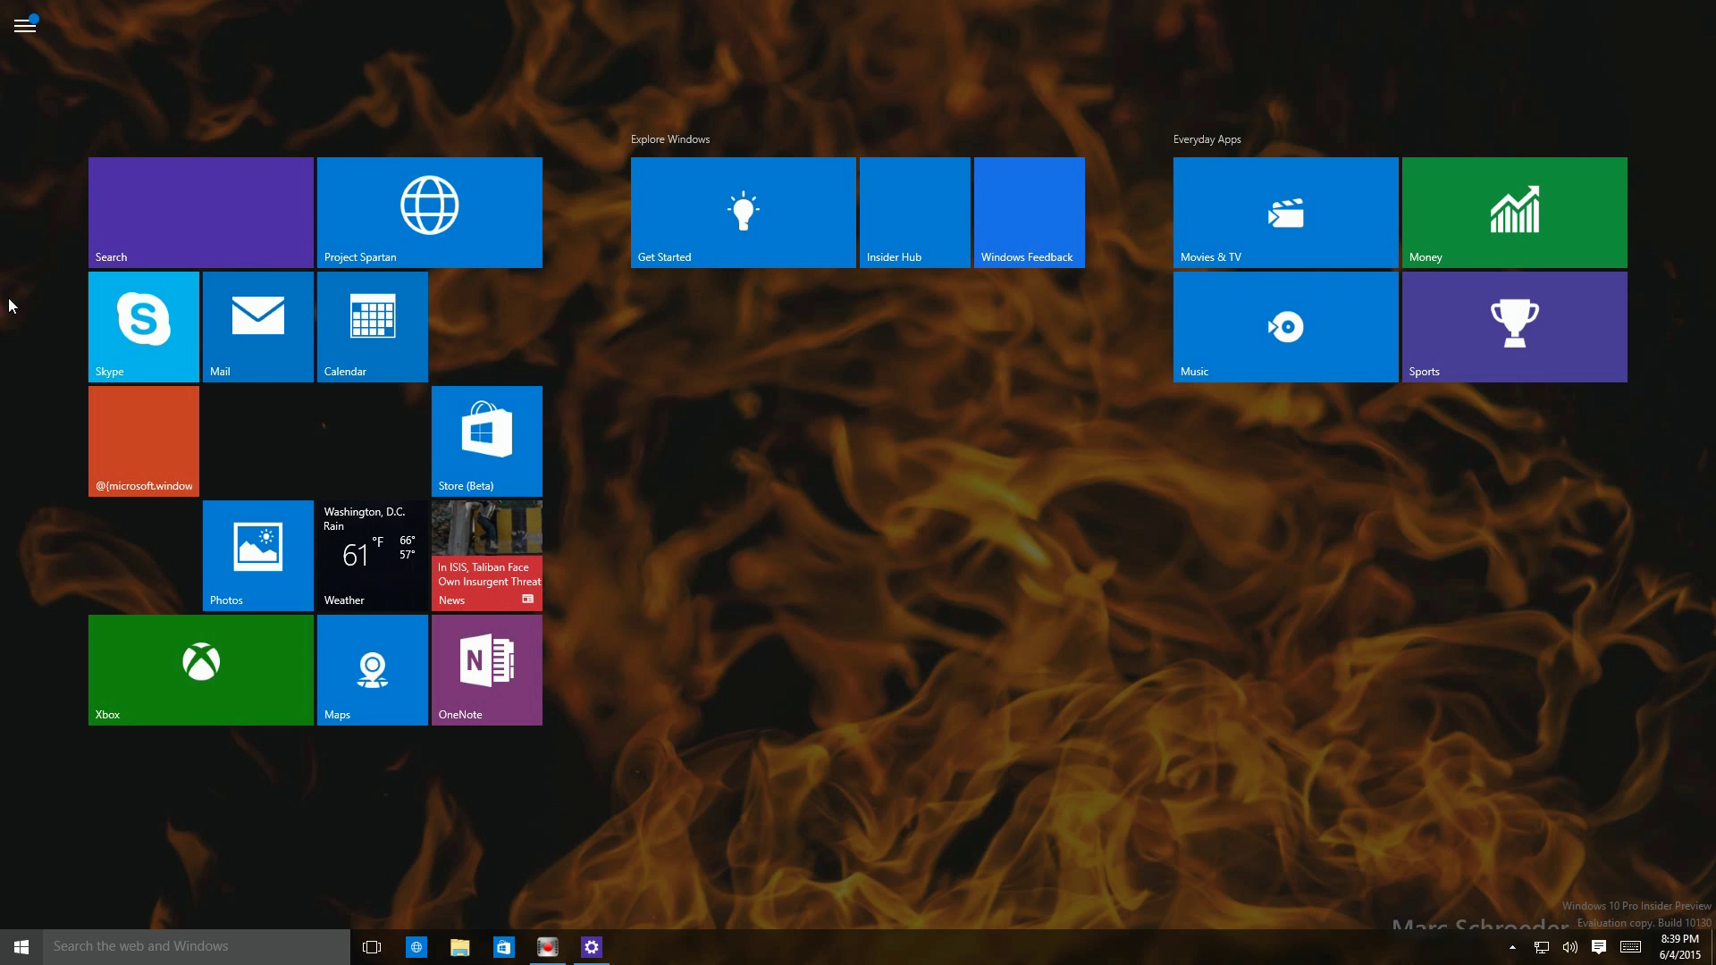
{"action": "left_click", "coordinate": [25, 25]}
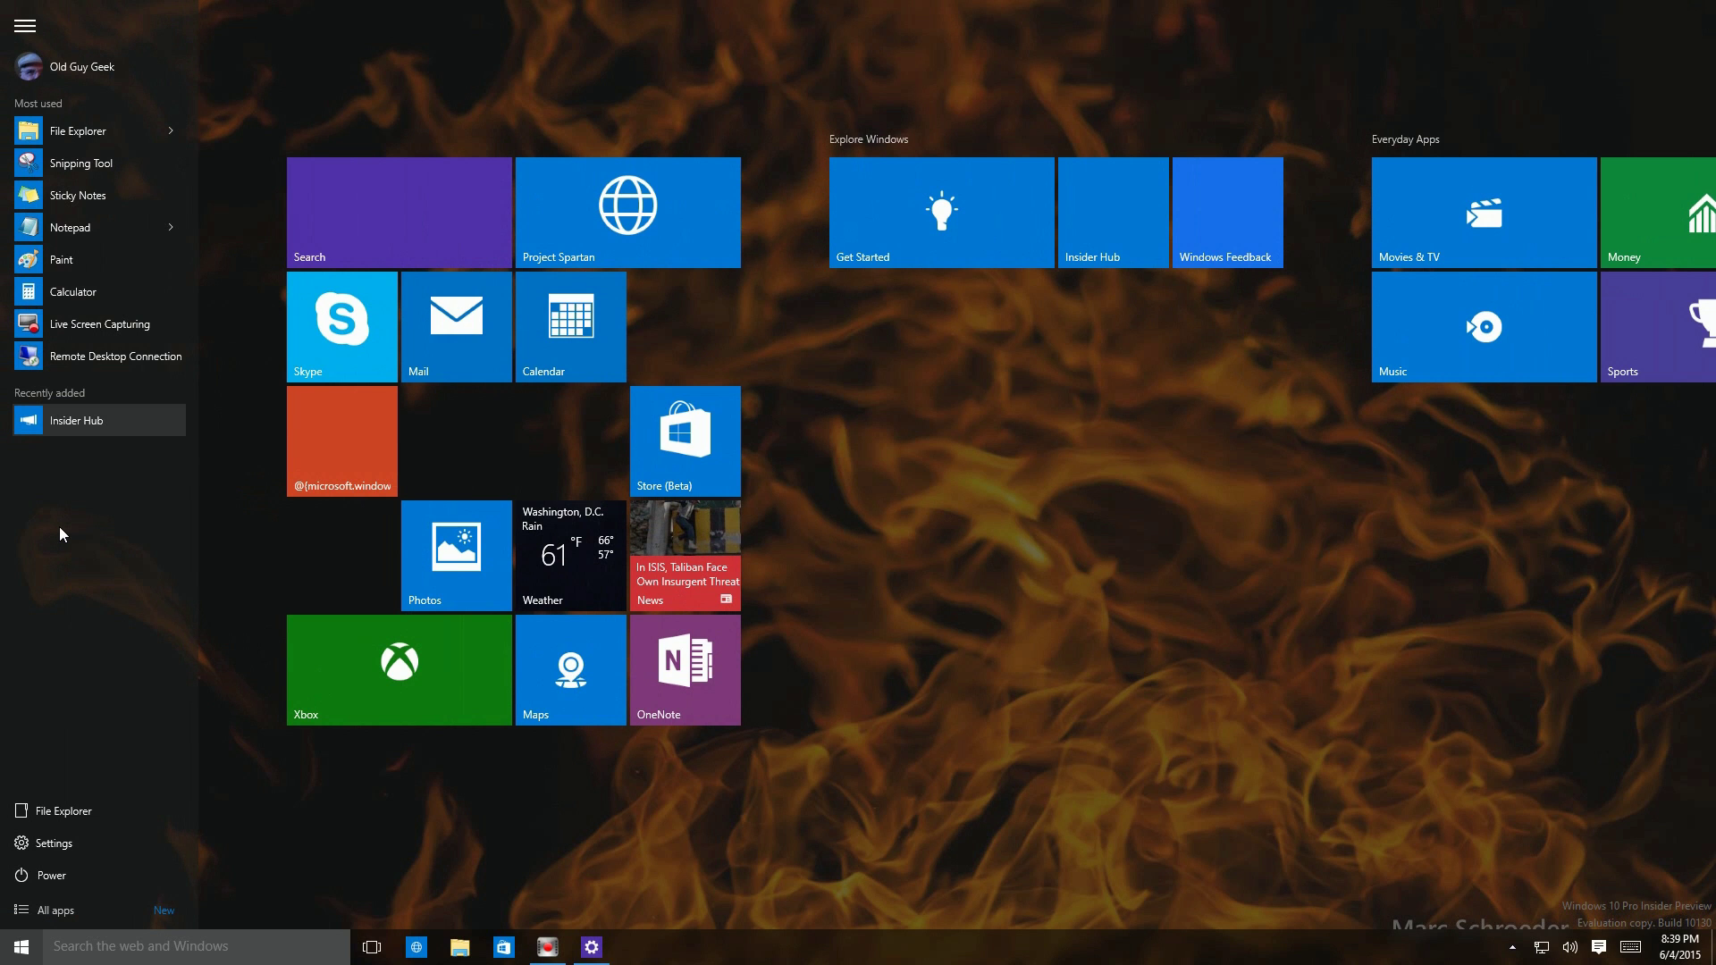
{"action": "left_click", "coordinate": [55, 842]}
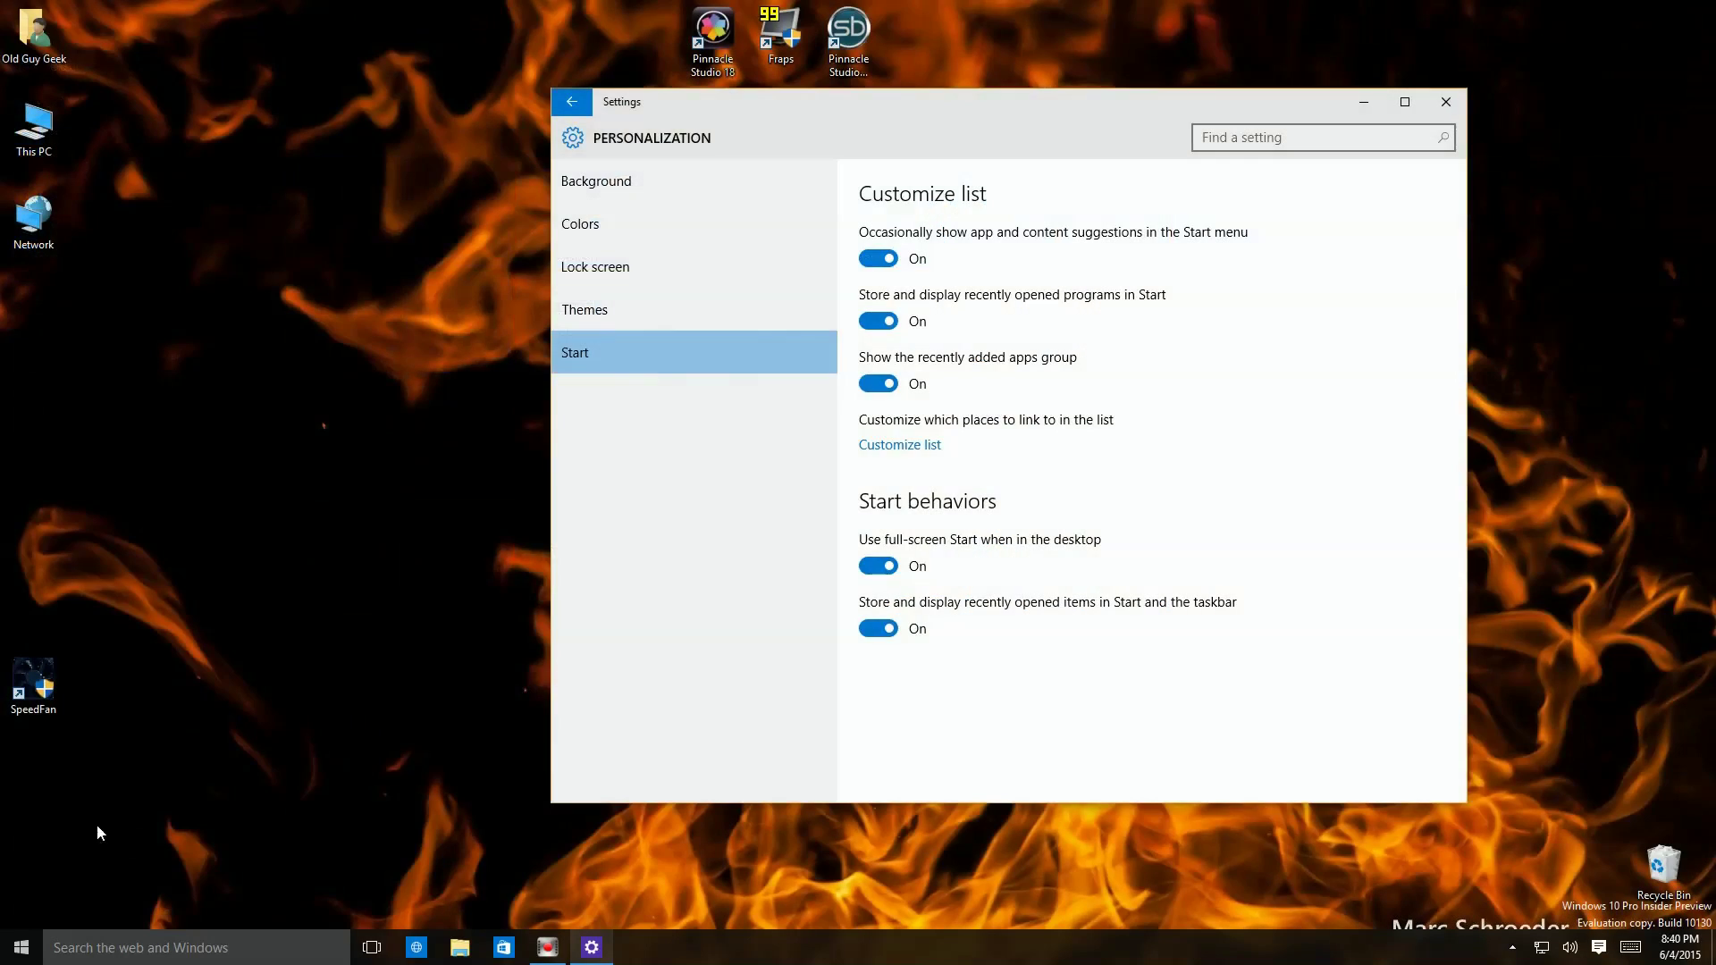
Turn off full-screen Start and stored recently opened items, then open Start to check its size
{"action": "left_click", "coordinate": [879, 566]}
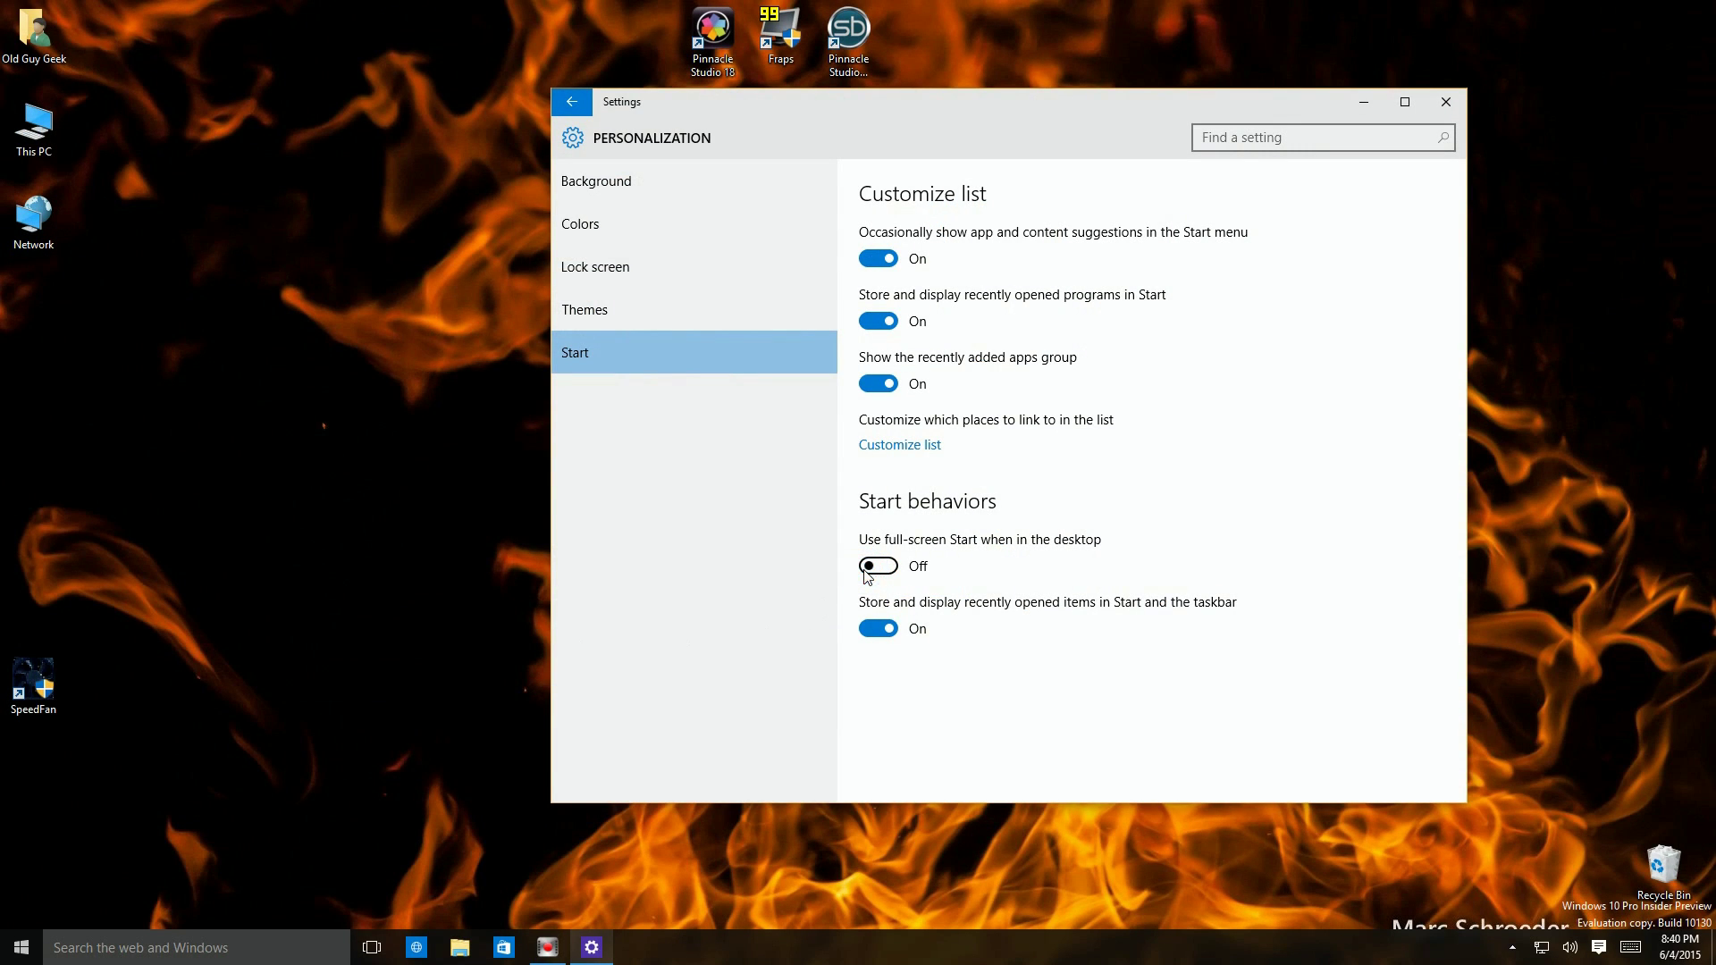
{"action": "left_click", "coordinate": [875, 628]}
{"action": "left_click", "coordinate": [21, 946]}
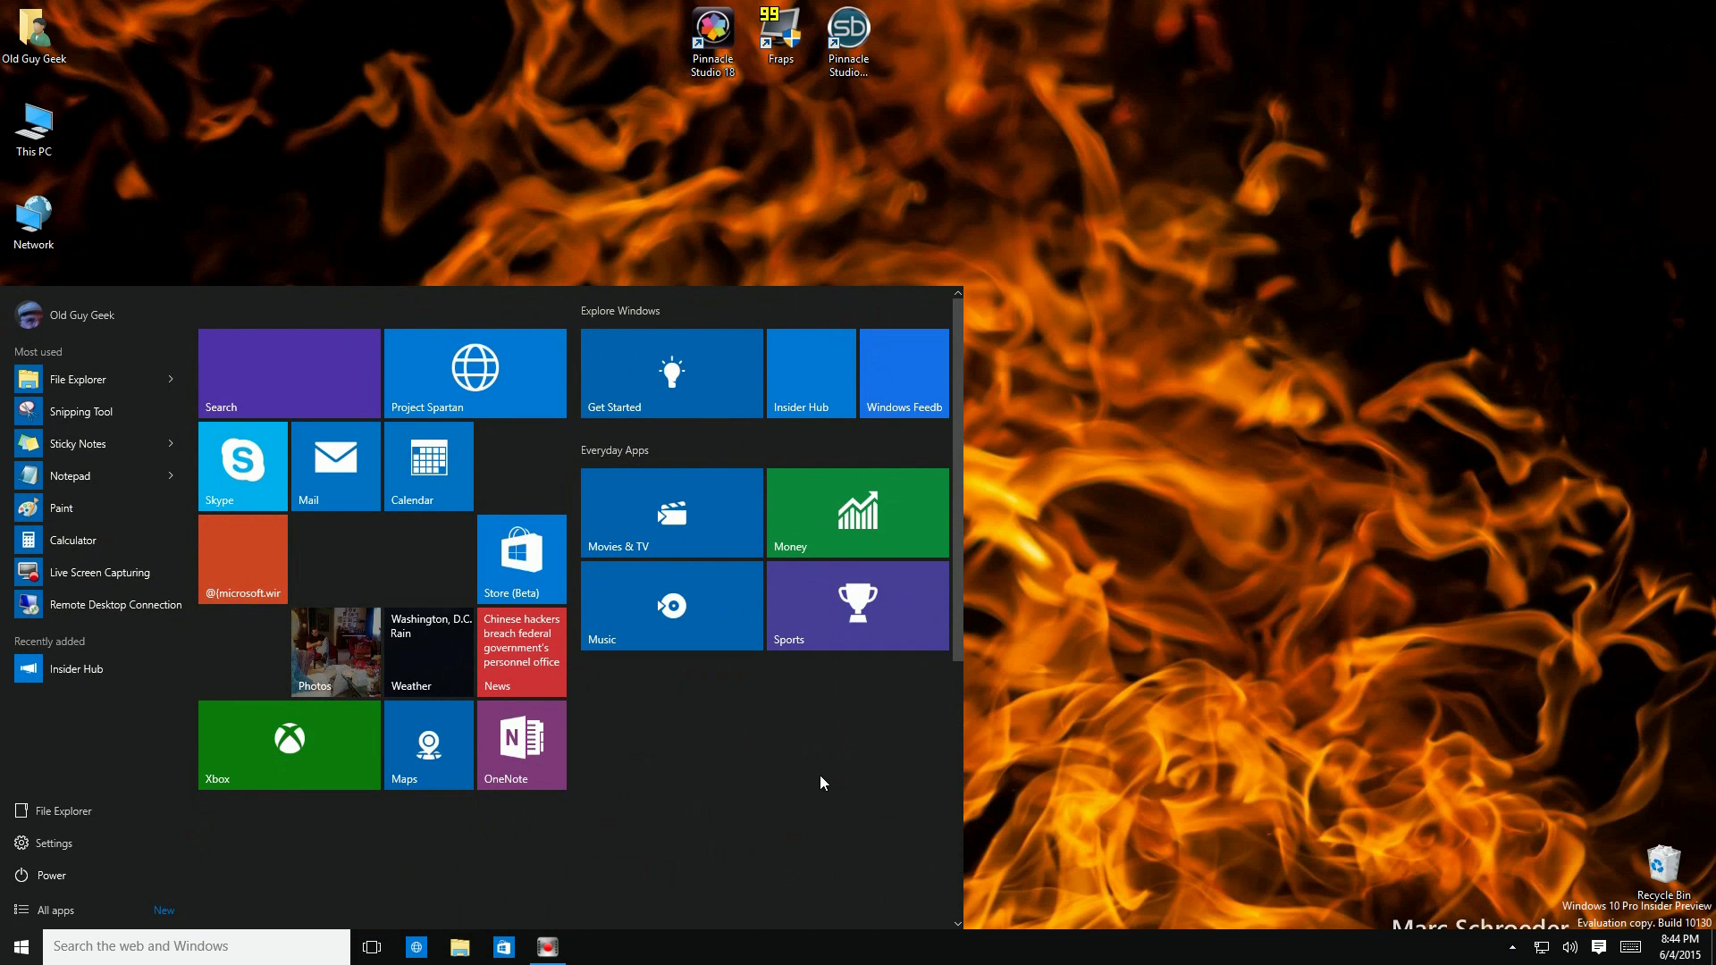
Go to Personalization > Colors and pick the dark blue accent colour, previewing Start
{"action": "left_click", "coordinate": [39, 845]}
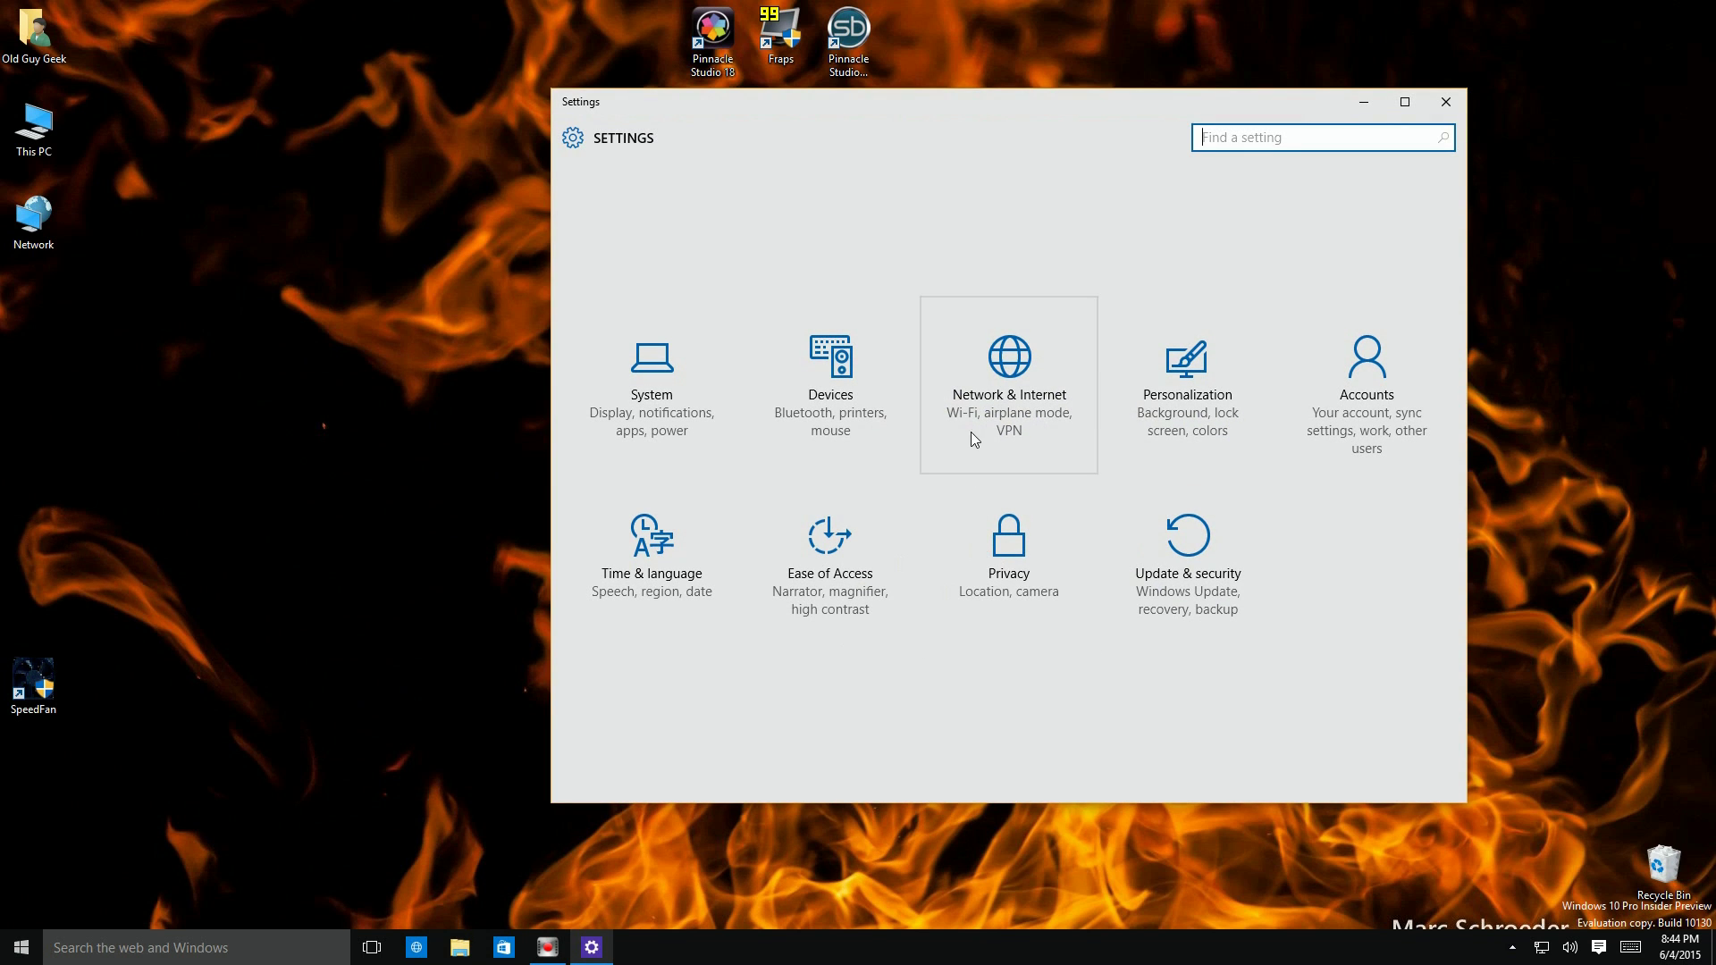
{"action": "left_click", "coordinate": [1166, 413]}
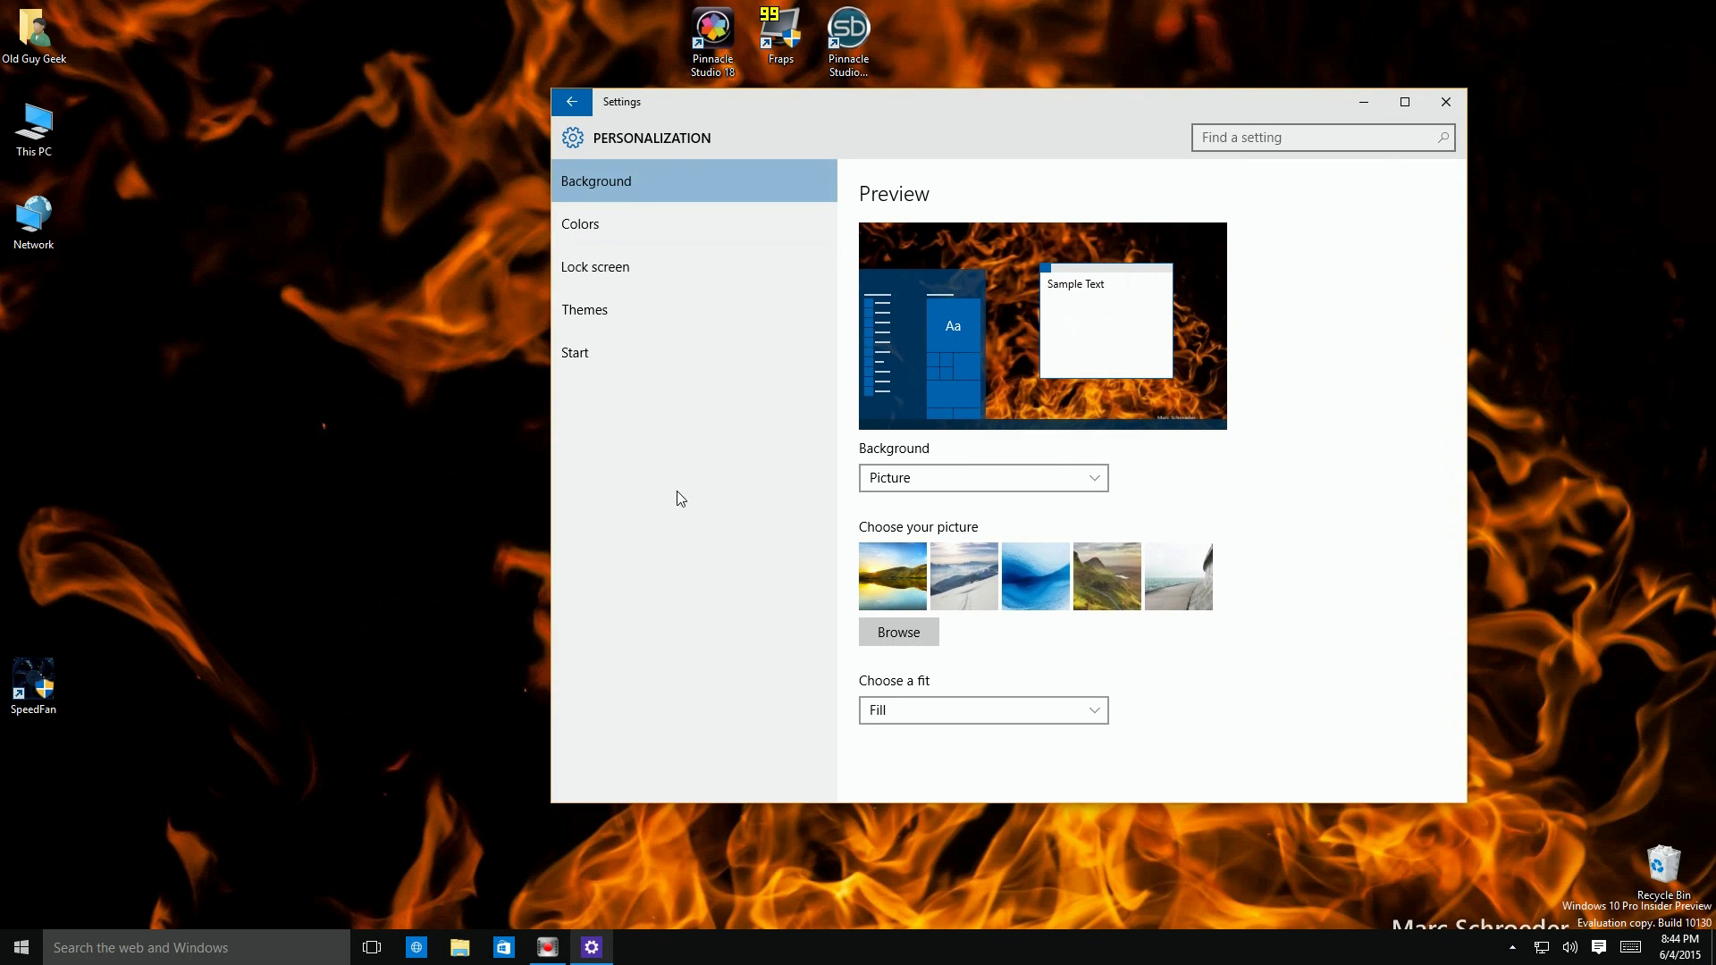
{"action": "left_click", "coordinate": [577, 231]}
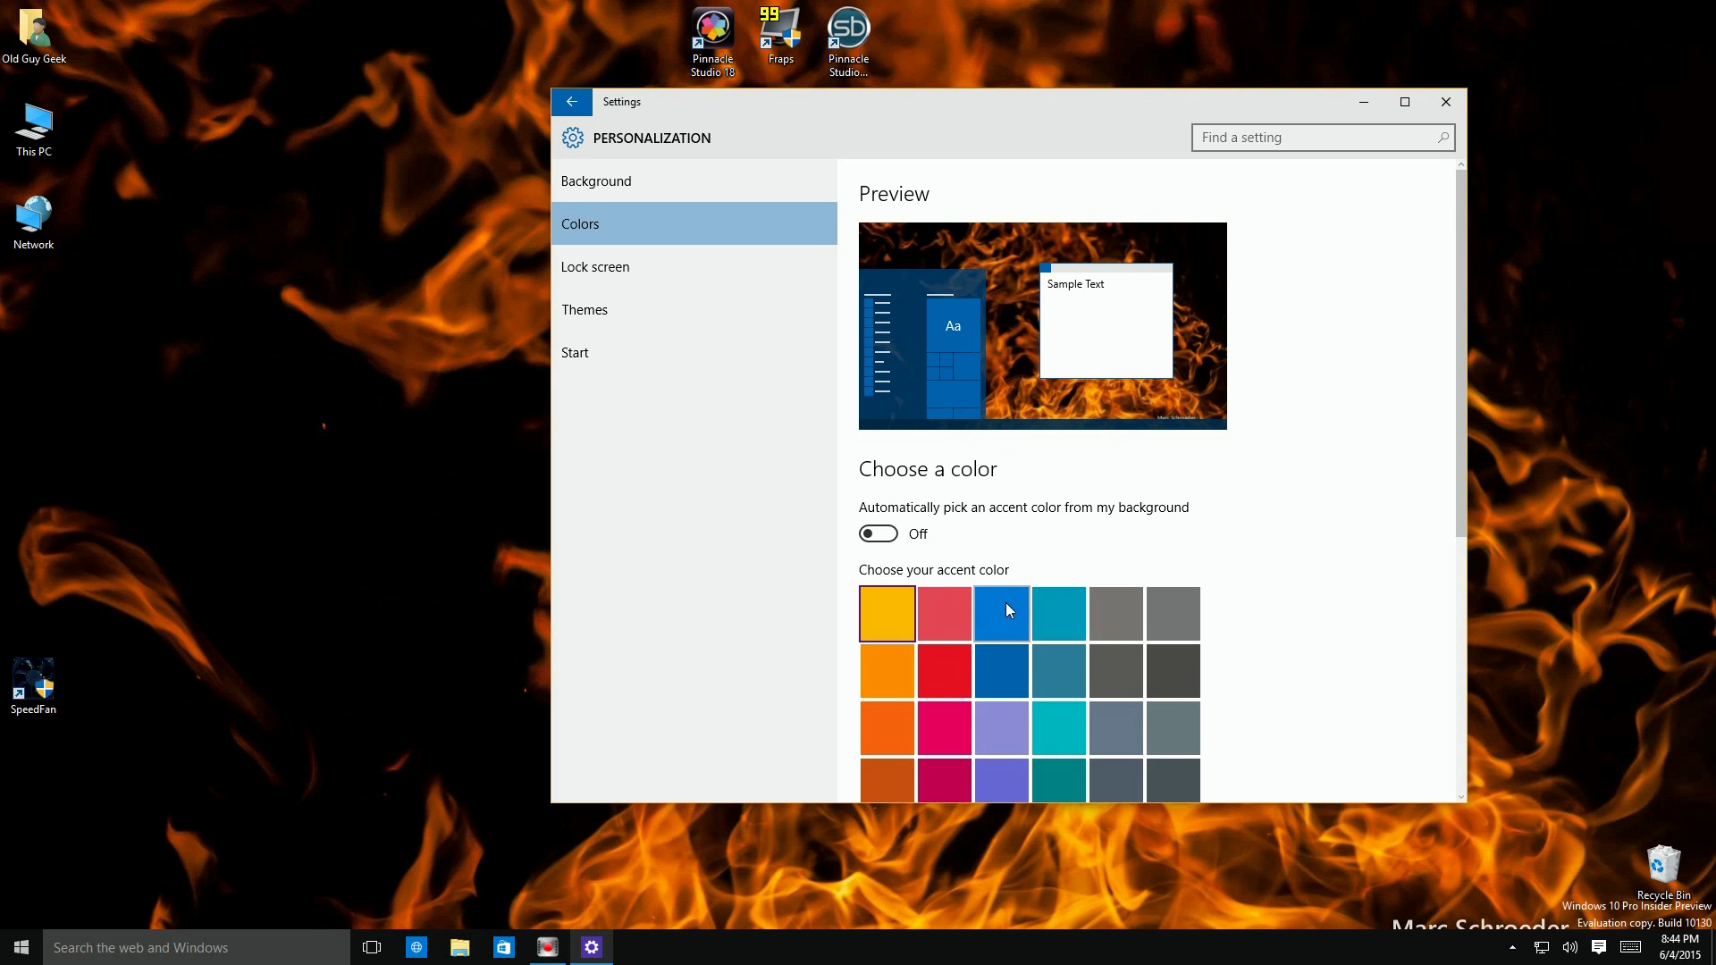
{"action": "left_click", "coordinate": [18, 950]}
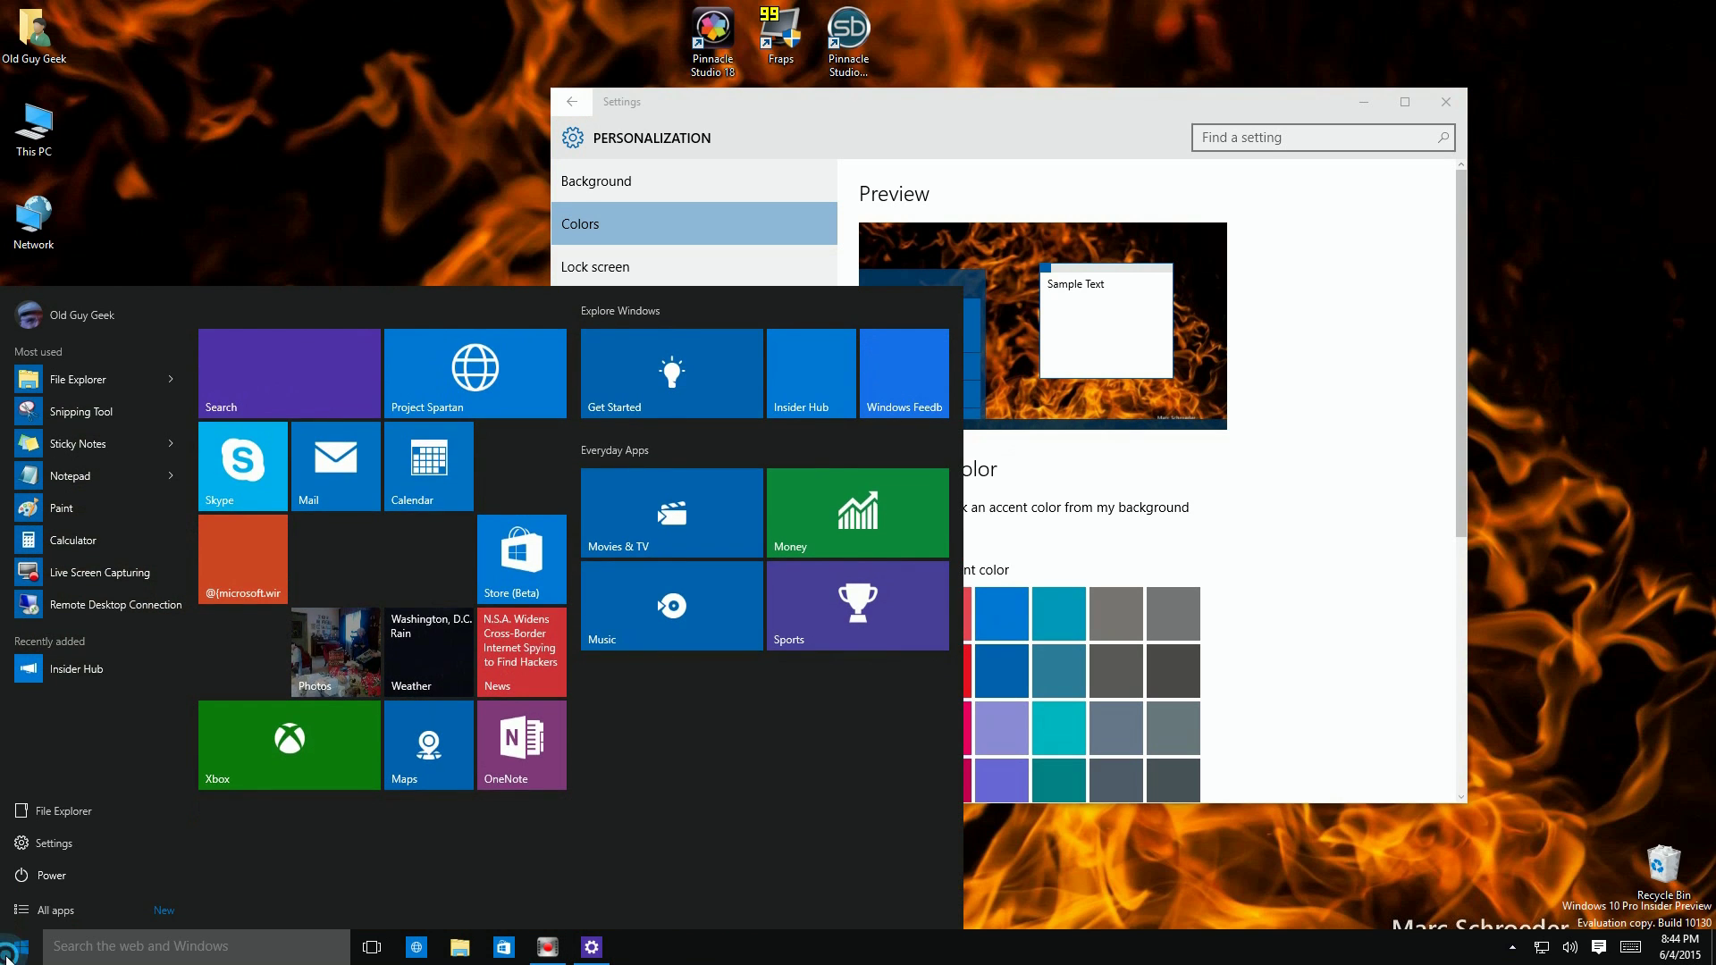
{"action": "left_click", "coordinate": [5, 954]}
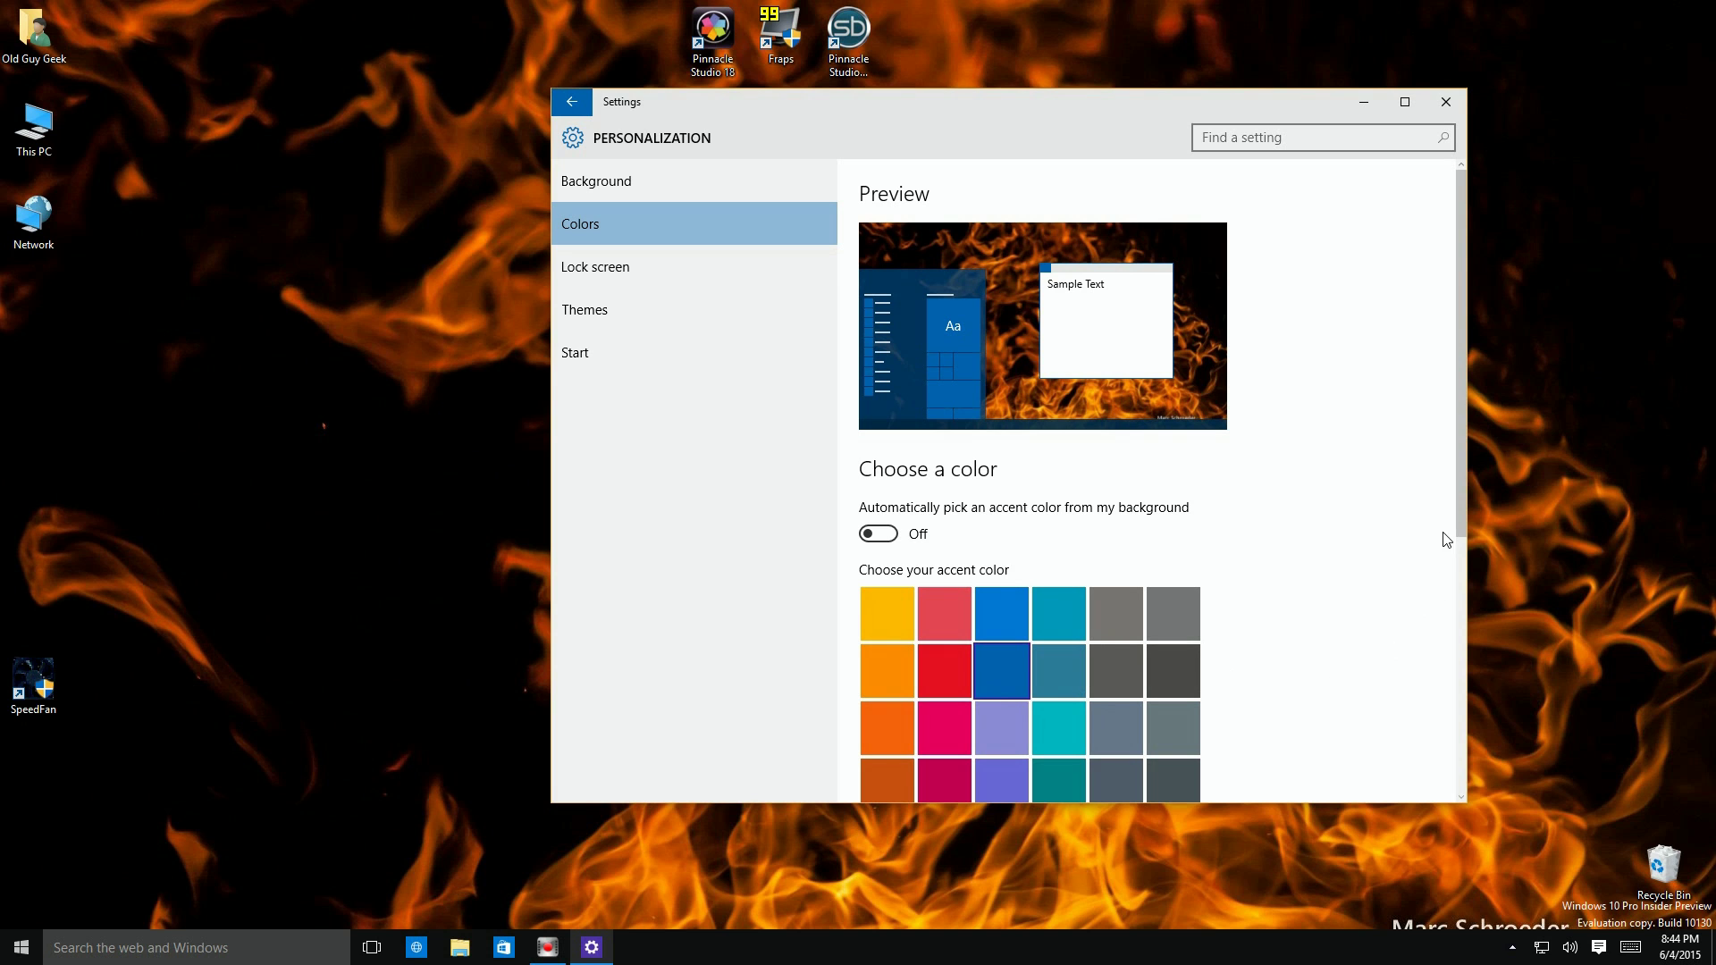
{"action": "left_click", "coordinate": [18, 950]}
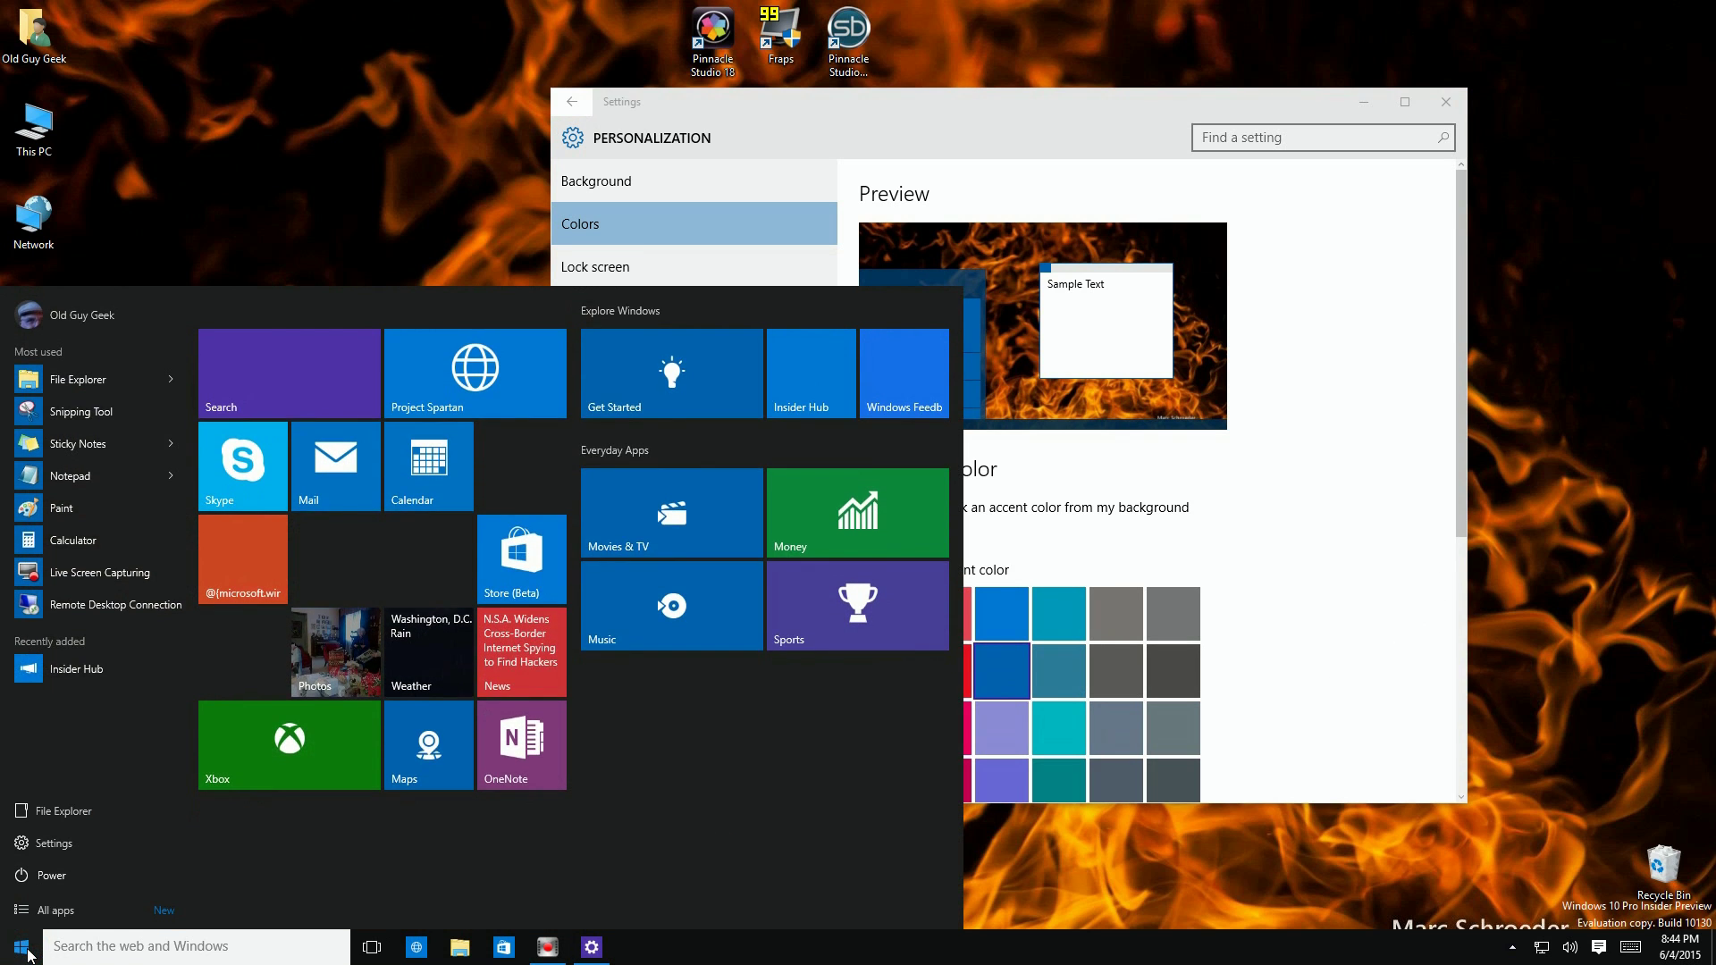
{"action": "left_click", "coordinate": [18, 950]}
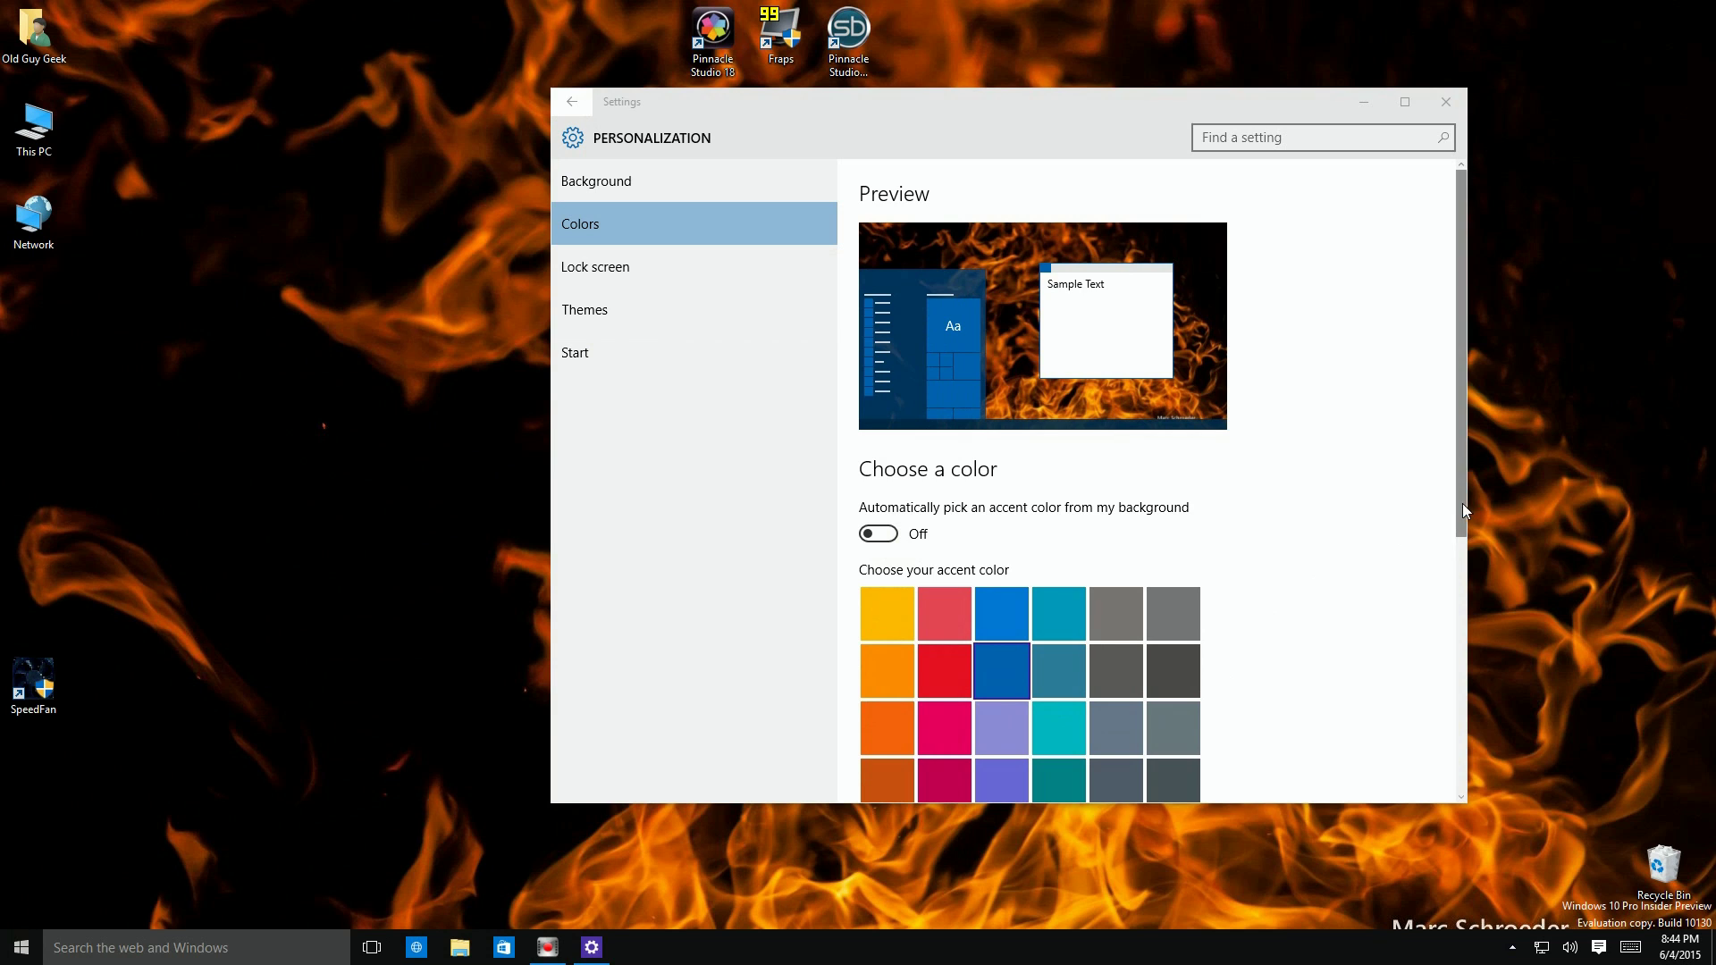
Turn on 'Show color on Start, taskbar, and action center' and check the tinted Start menu
{"action": "left_click_drag", "start_coordinate": [1462, 503], "coordinate": [1429, 760]}
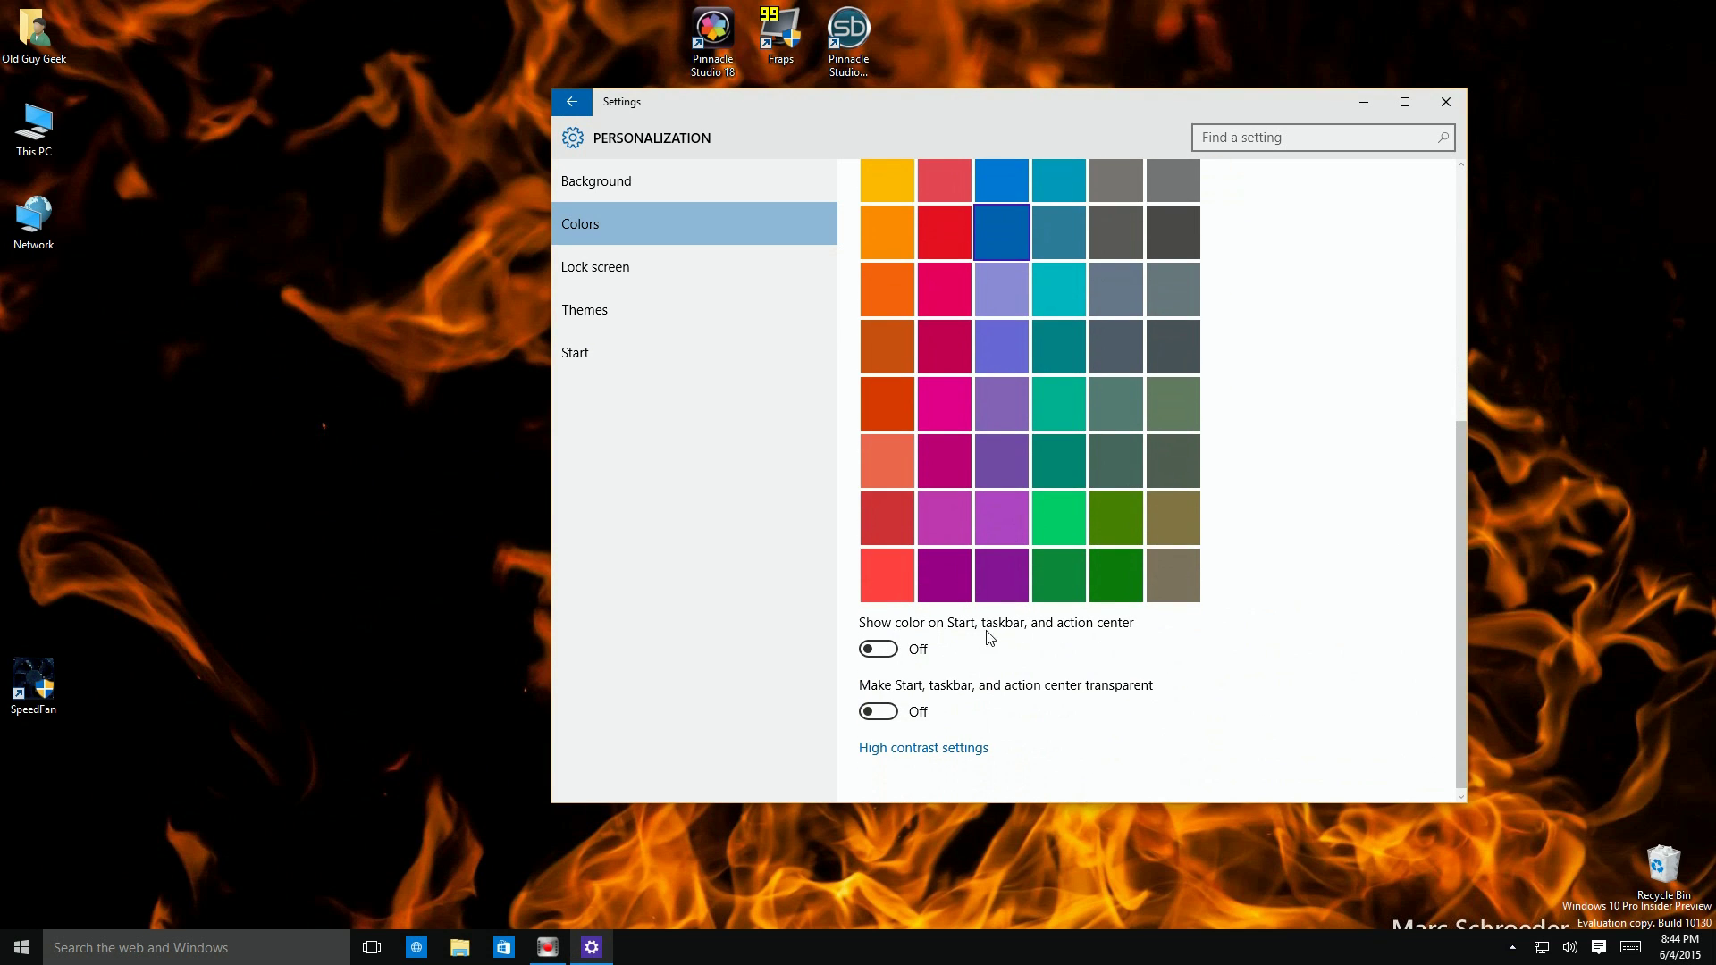
{"action": "left_click", "coordinate": [879, 649]}
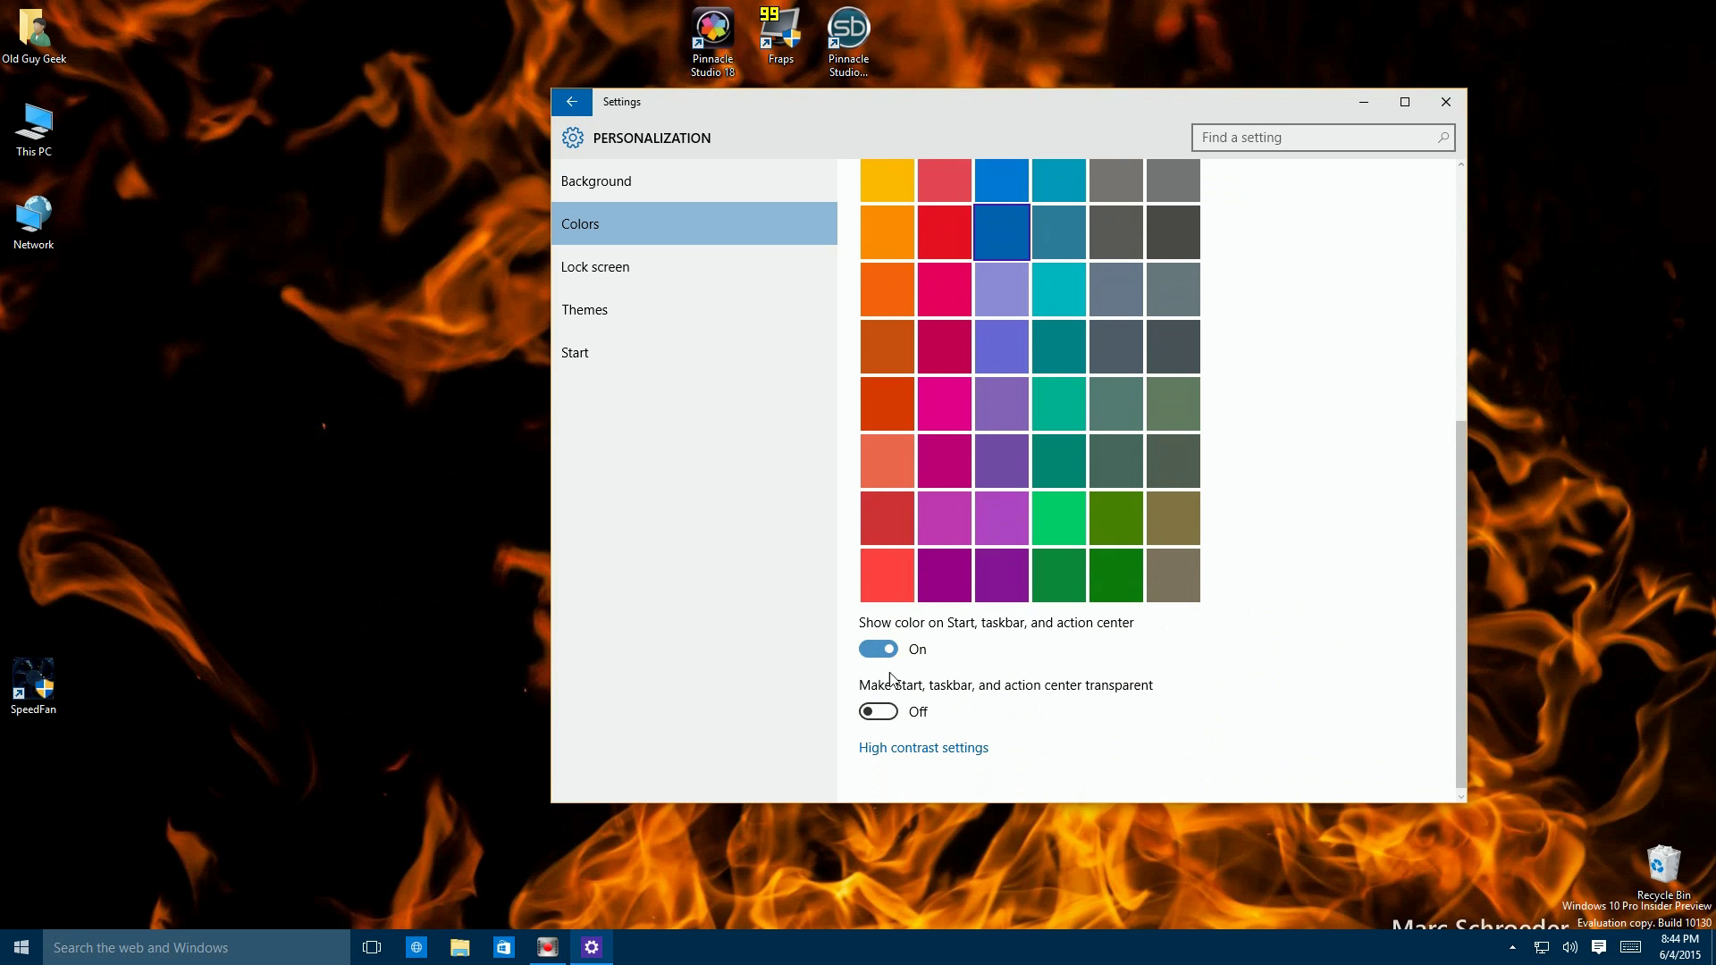
{"action": "left_click", "coordinate": [9, 943]}
{"action": "key", "text": "Escape"}
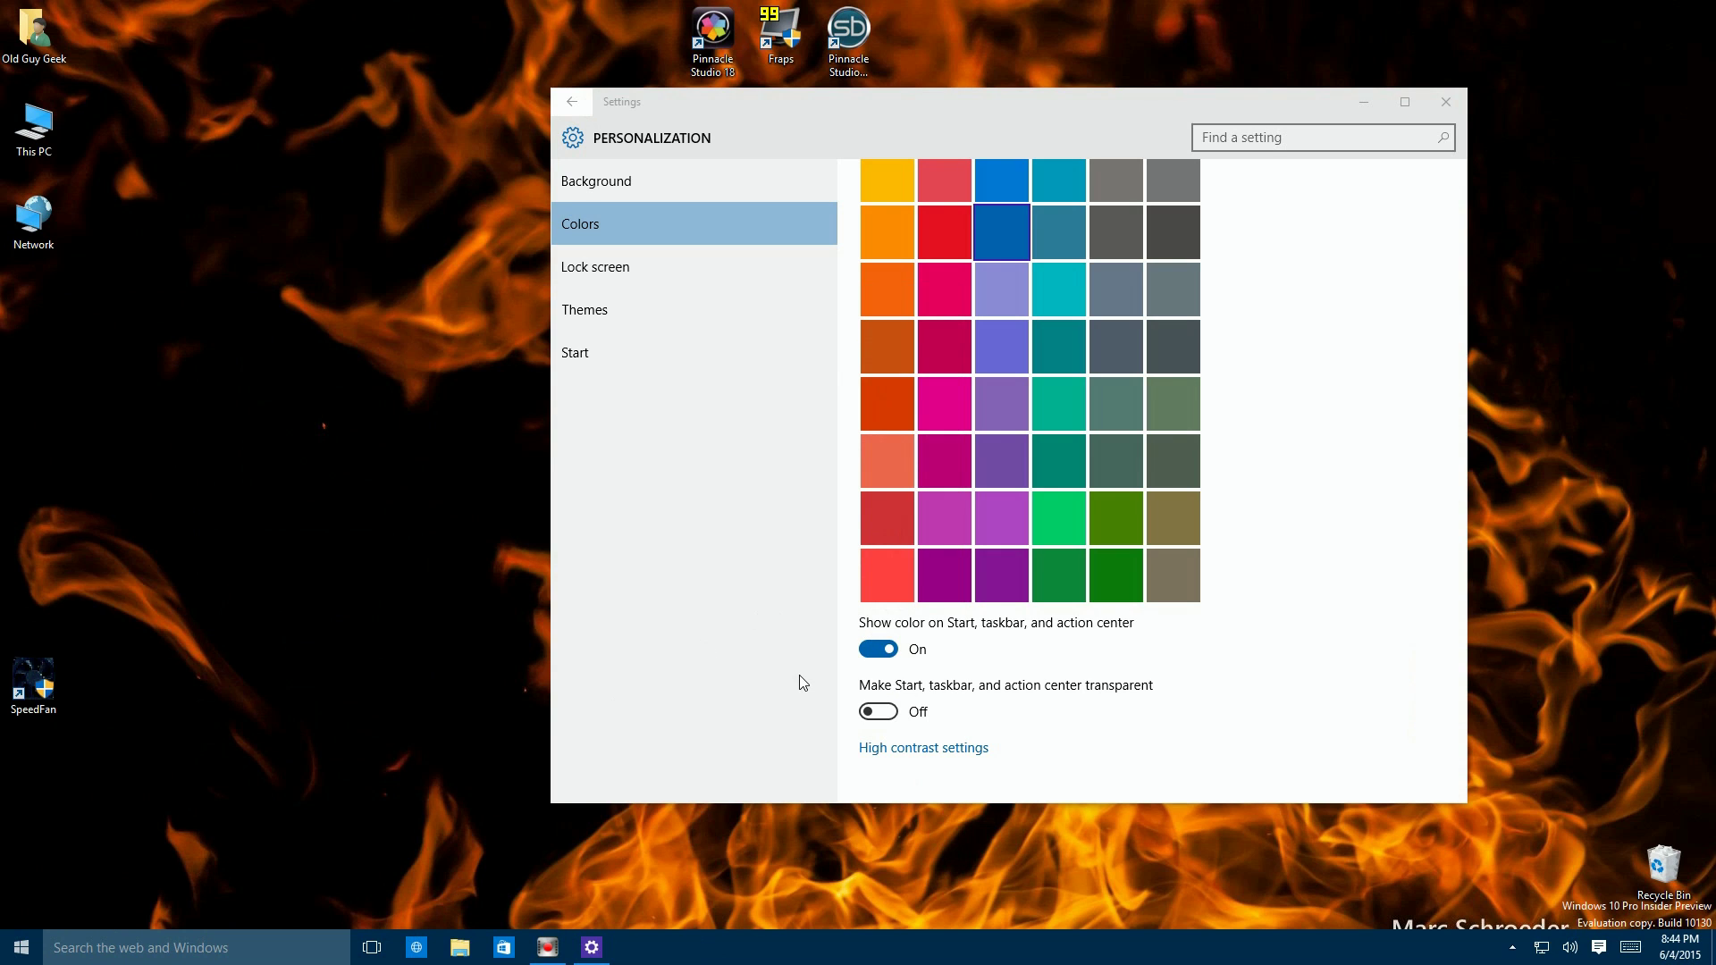
Close the Settings window, view the dark blue Start menu, and launch Settings from it
{"action": "left_click", "coordinate": [1447, 103]}
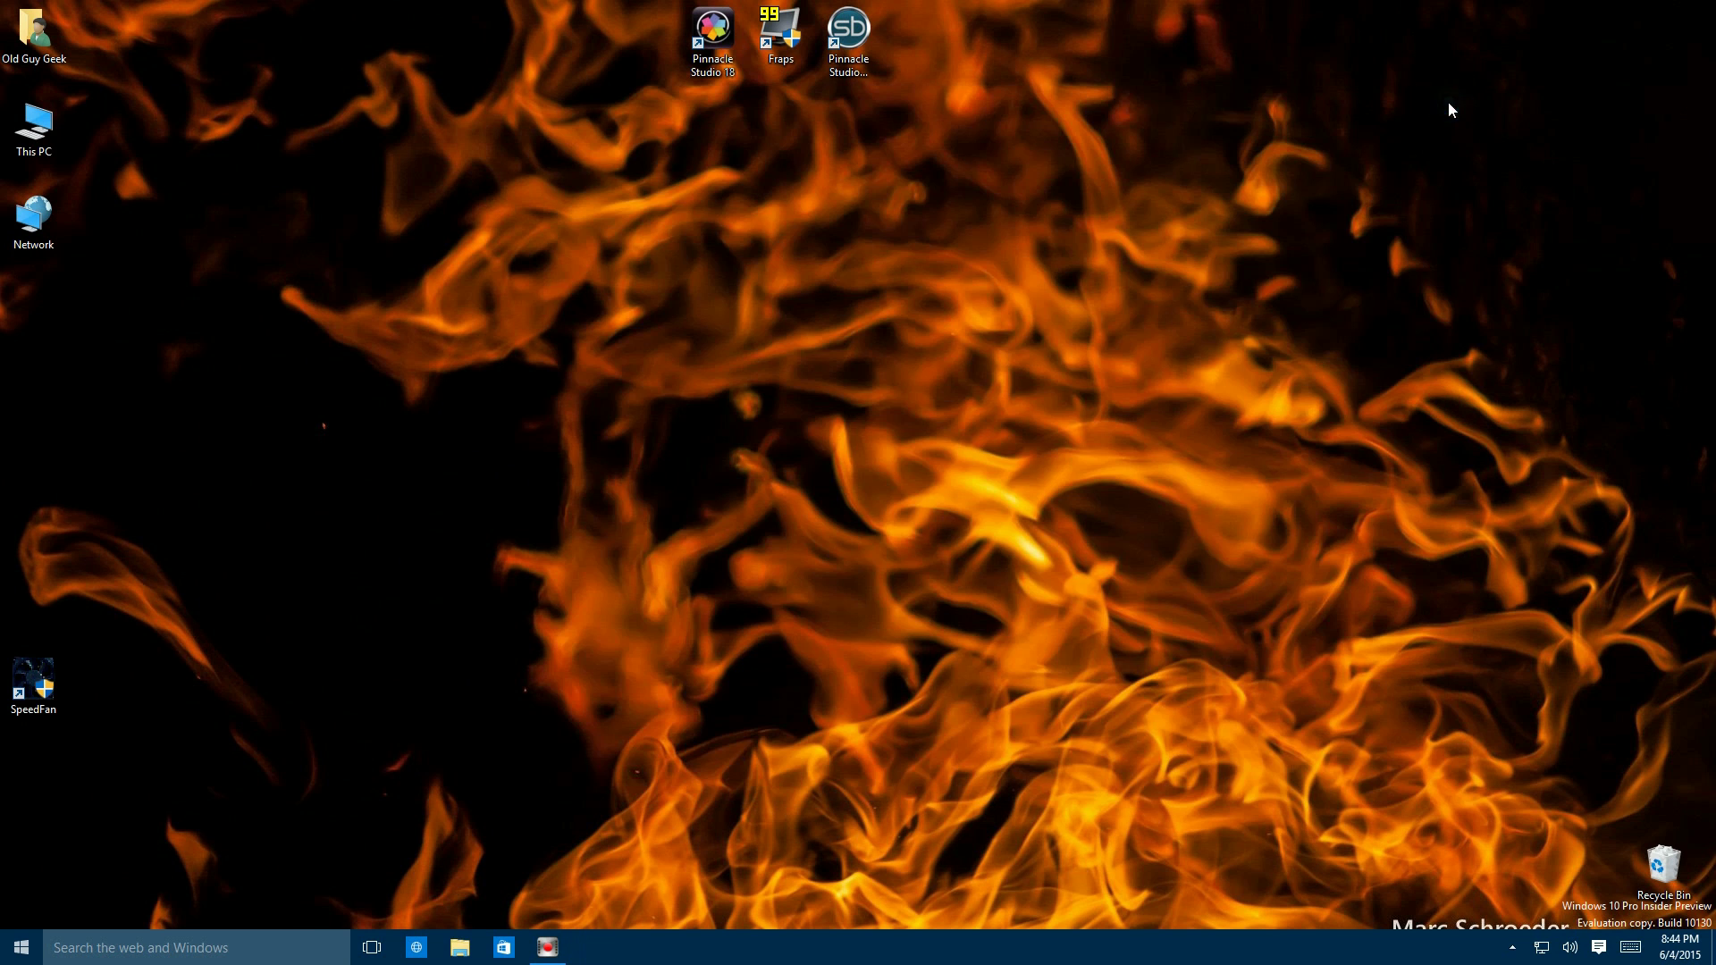
{"action": "left_click", "coordinate": [23, 950]}
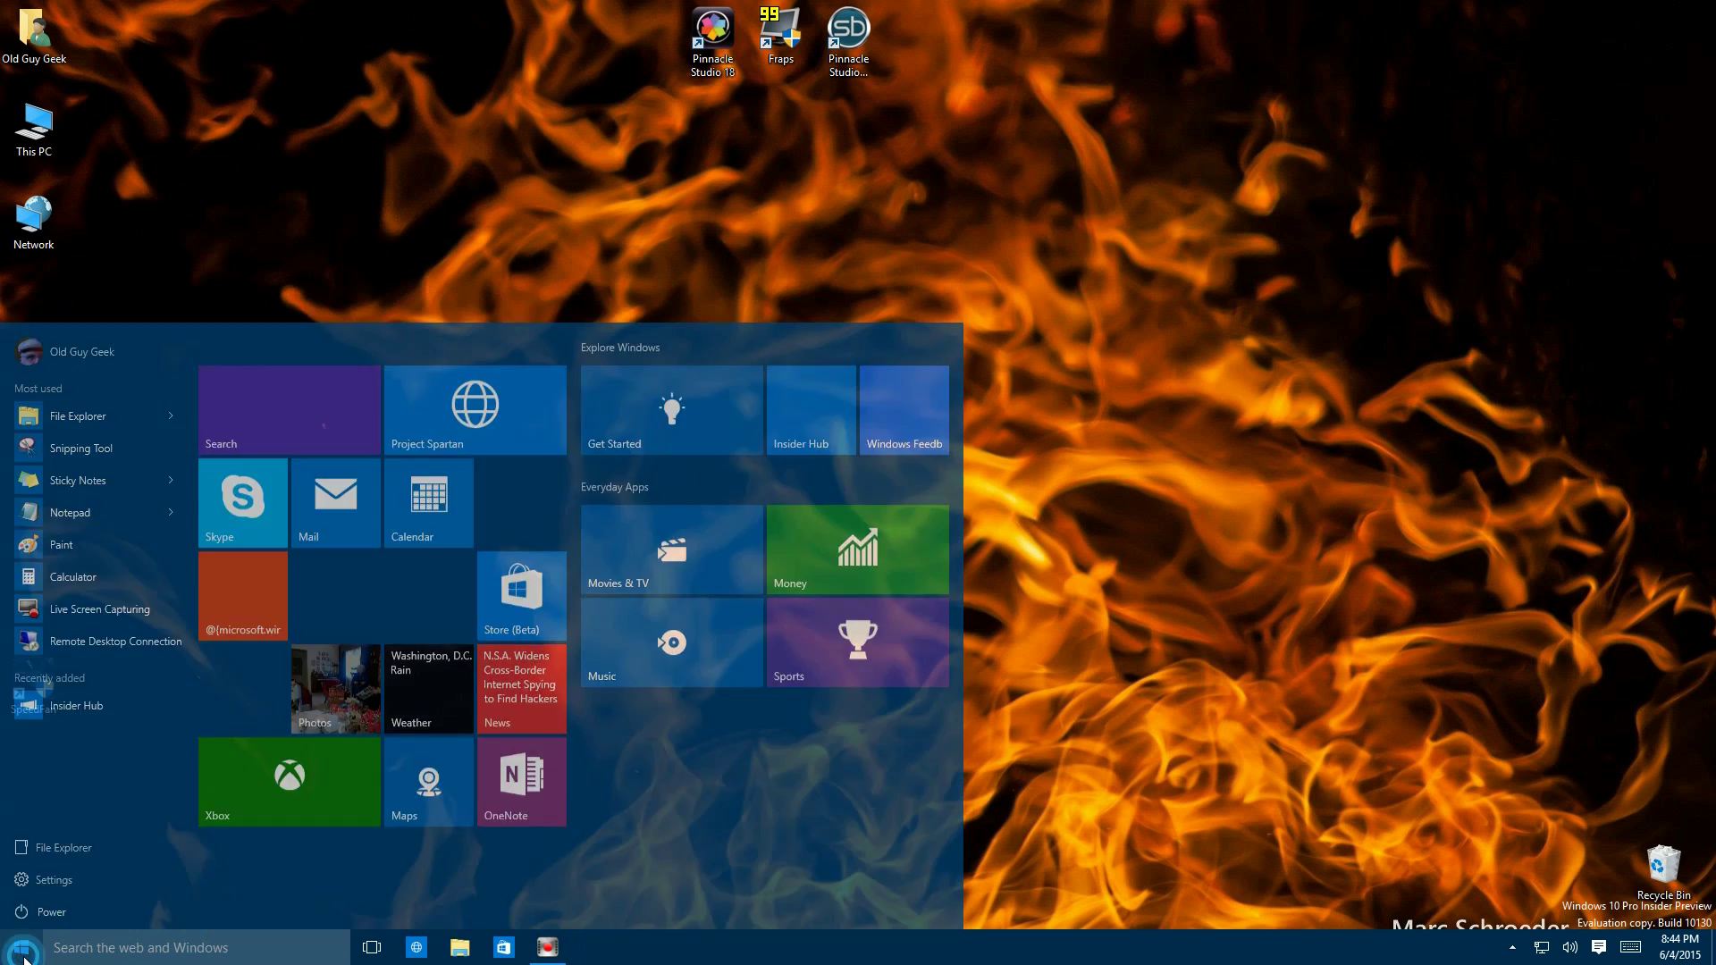
{"action": "left_click", "coordinate": [24, 957]}
{"action": "left_click", "coordinate": [24, 956]}
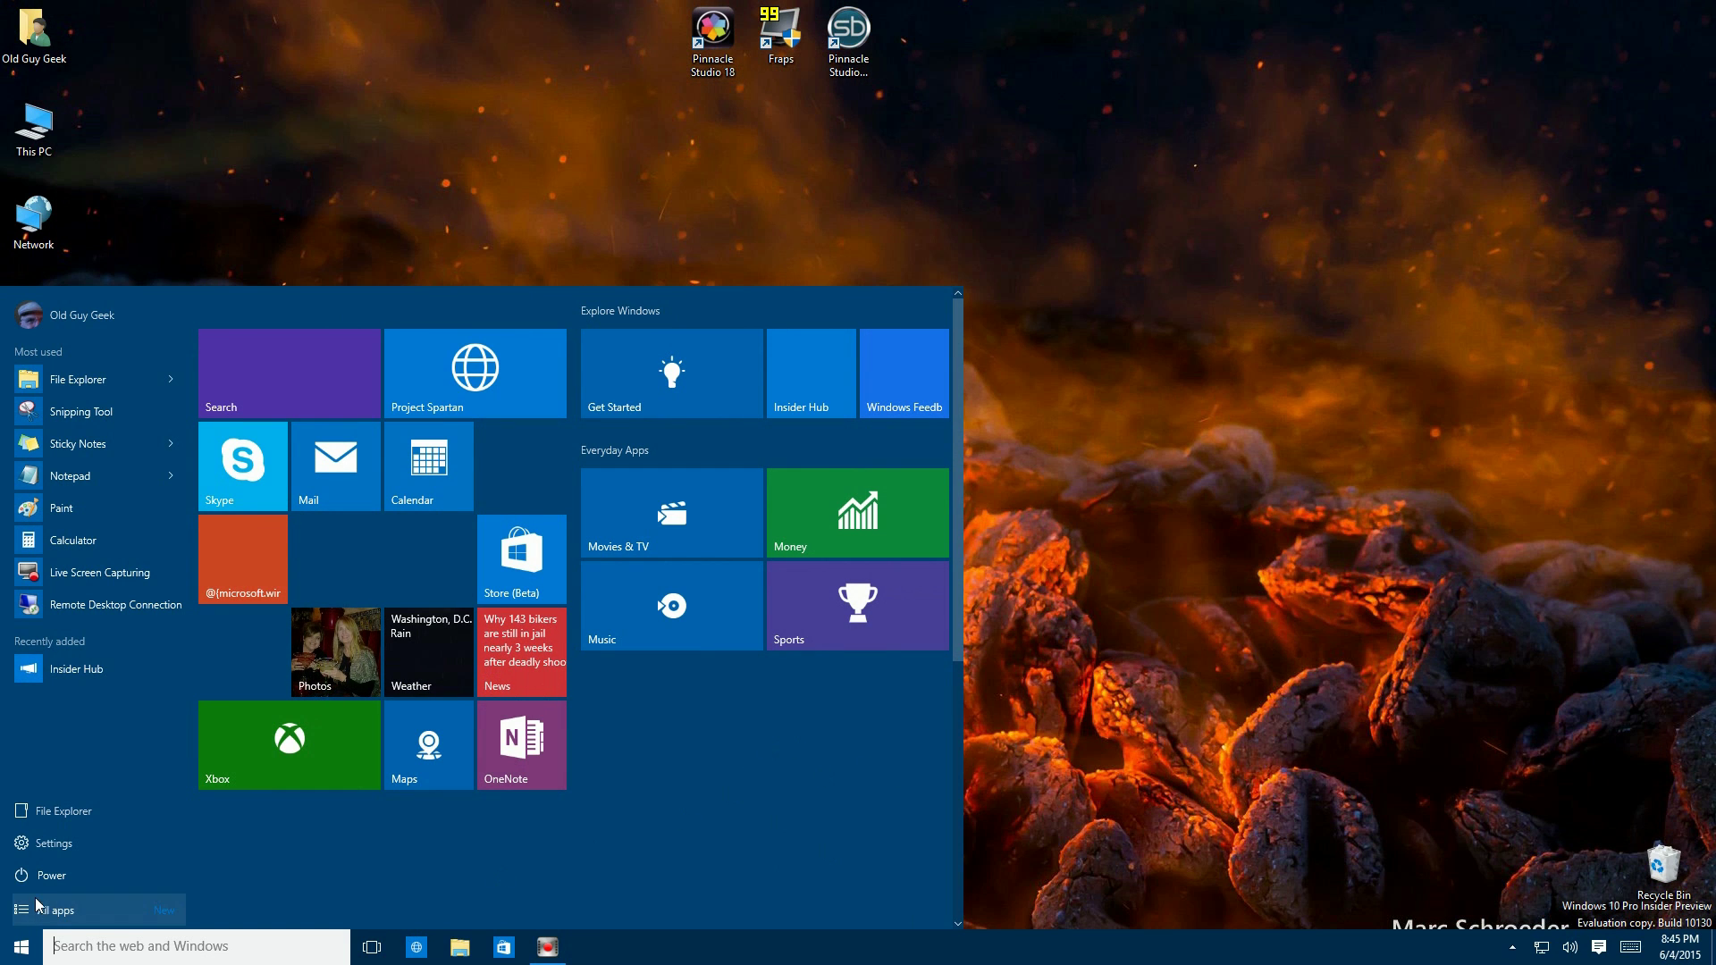
{"action": "left_click", "coordinate": [49, 845]}
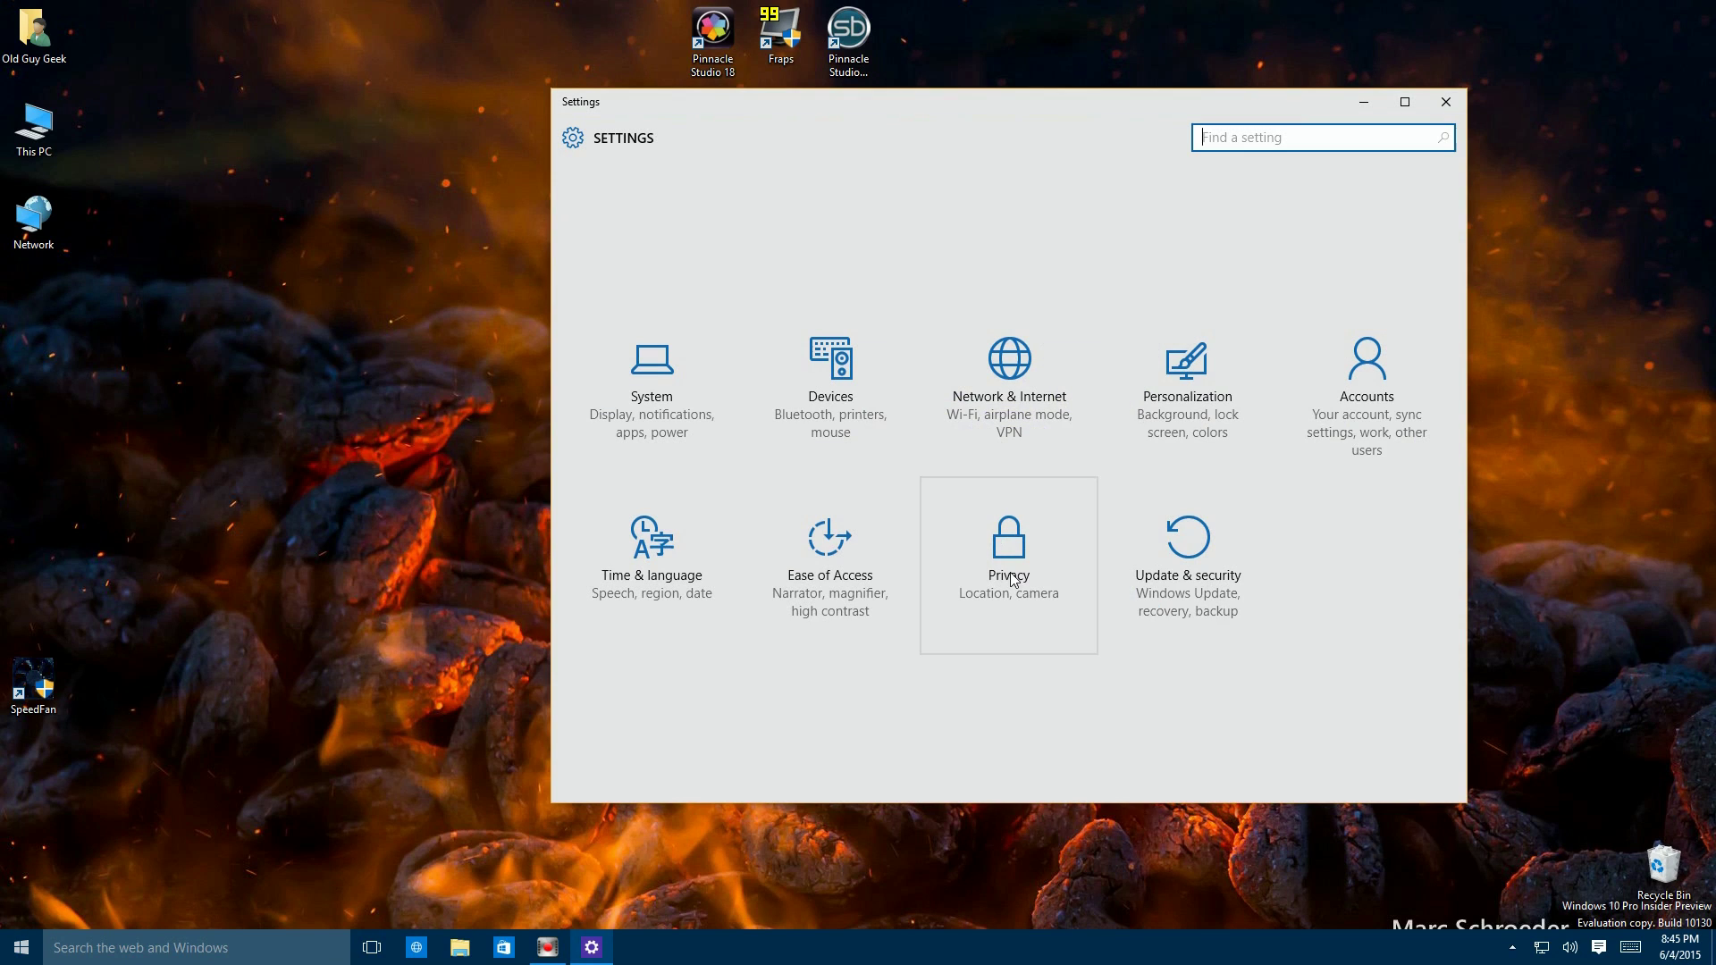
In Personalization > Colors, turn transparency On and 'Show color on Start' Off, then close Settings
{"action": "left_click", "coordinate": [1144, 397]}
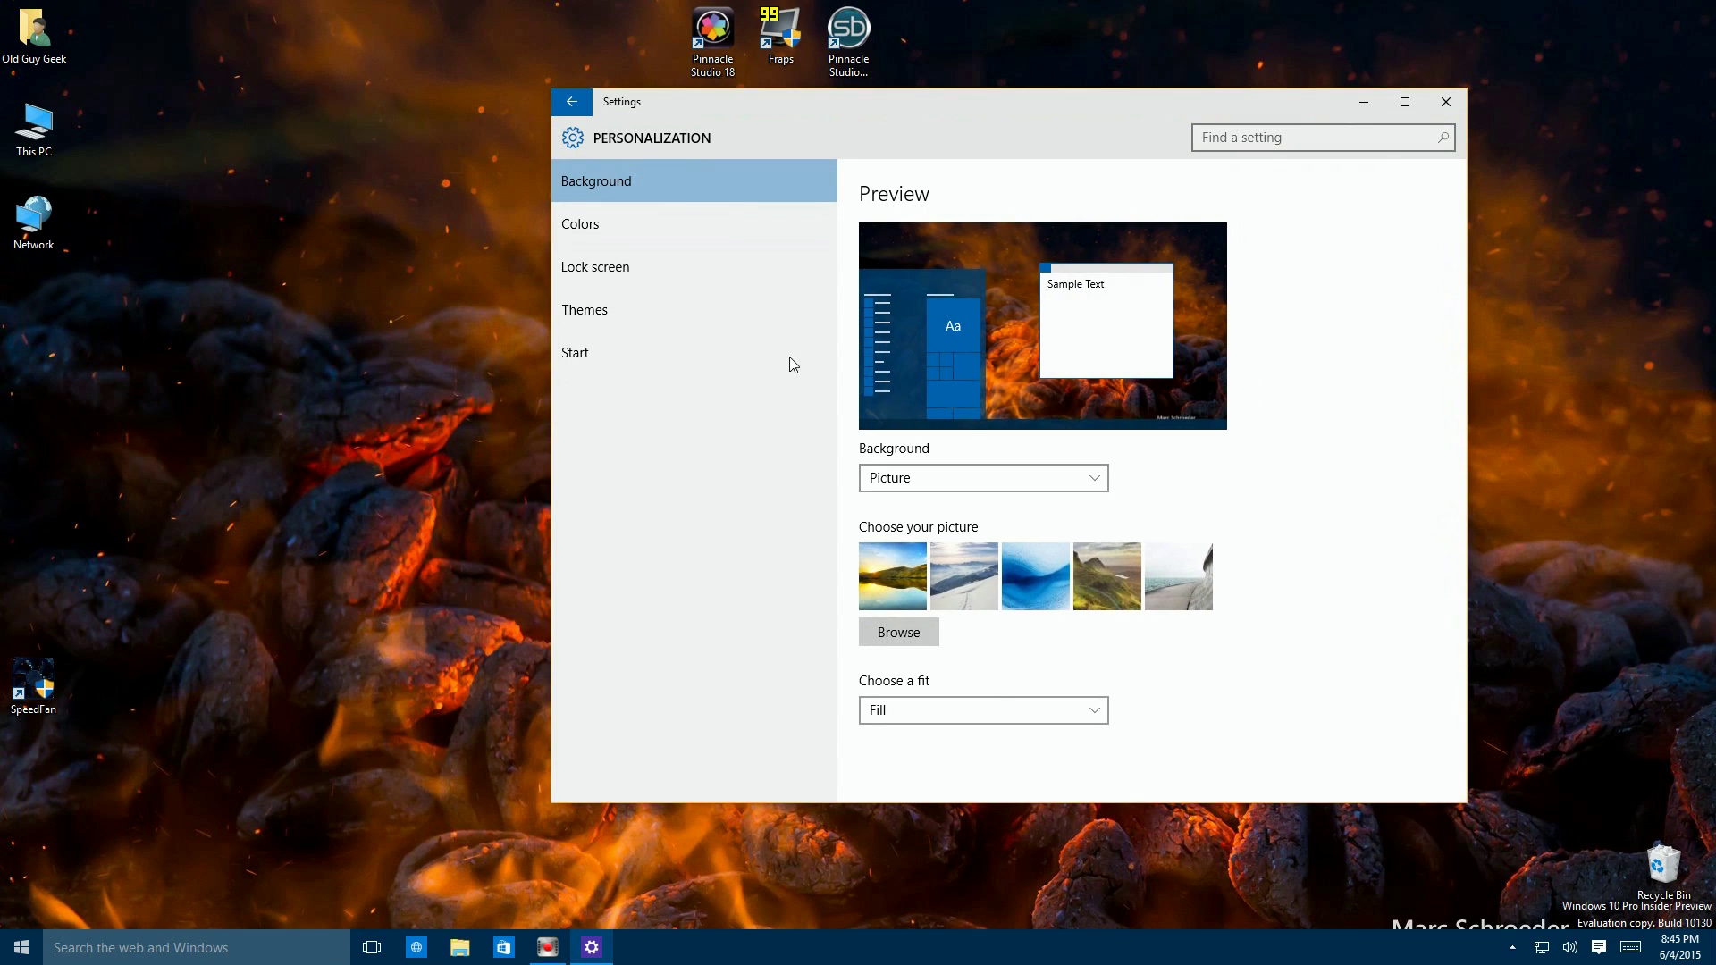
{"action": "left_click", "coordinate": [588, 231]}
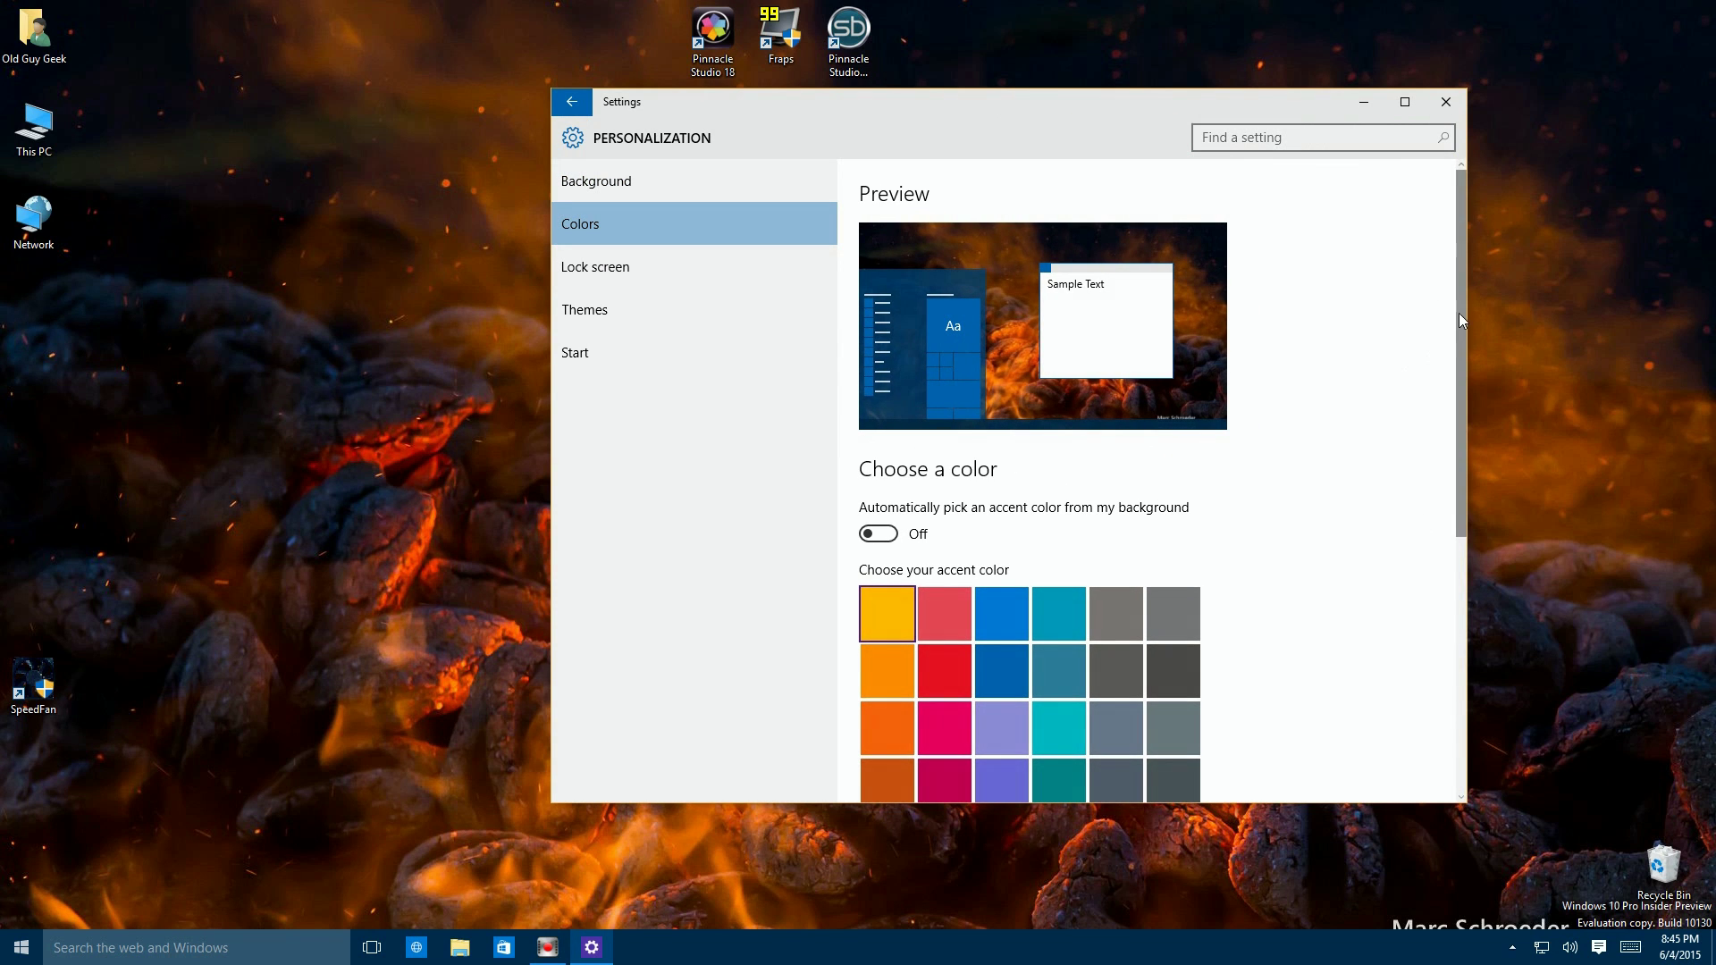
{"action": "left_click_drag", "start_coordinate": [1458, 313], "coordinate": [1457, 583]}
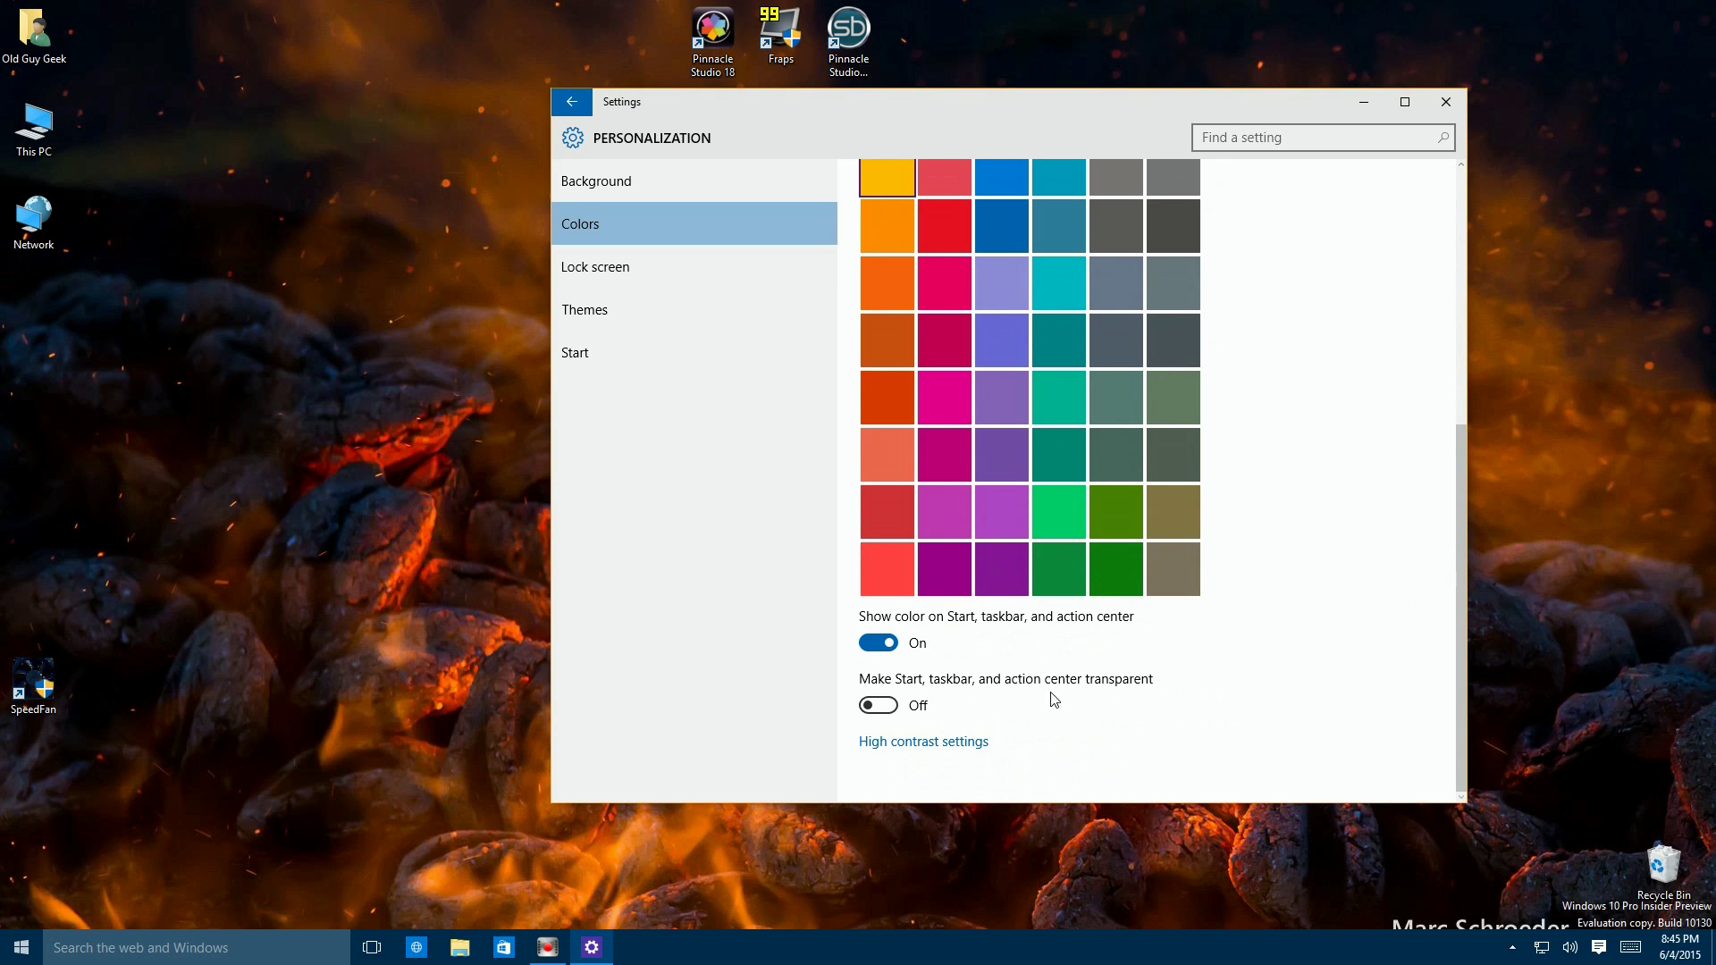
{"action": "left_click", "coordinate": [887, 706]}
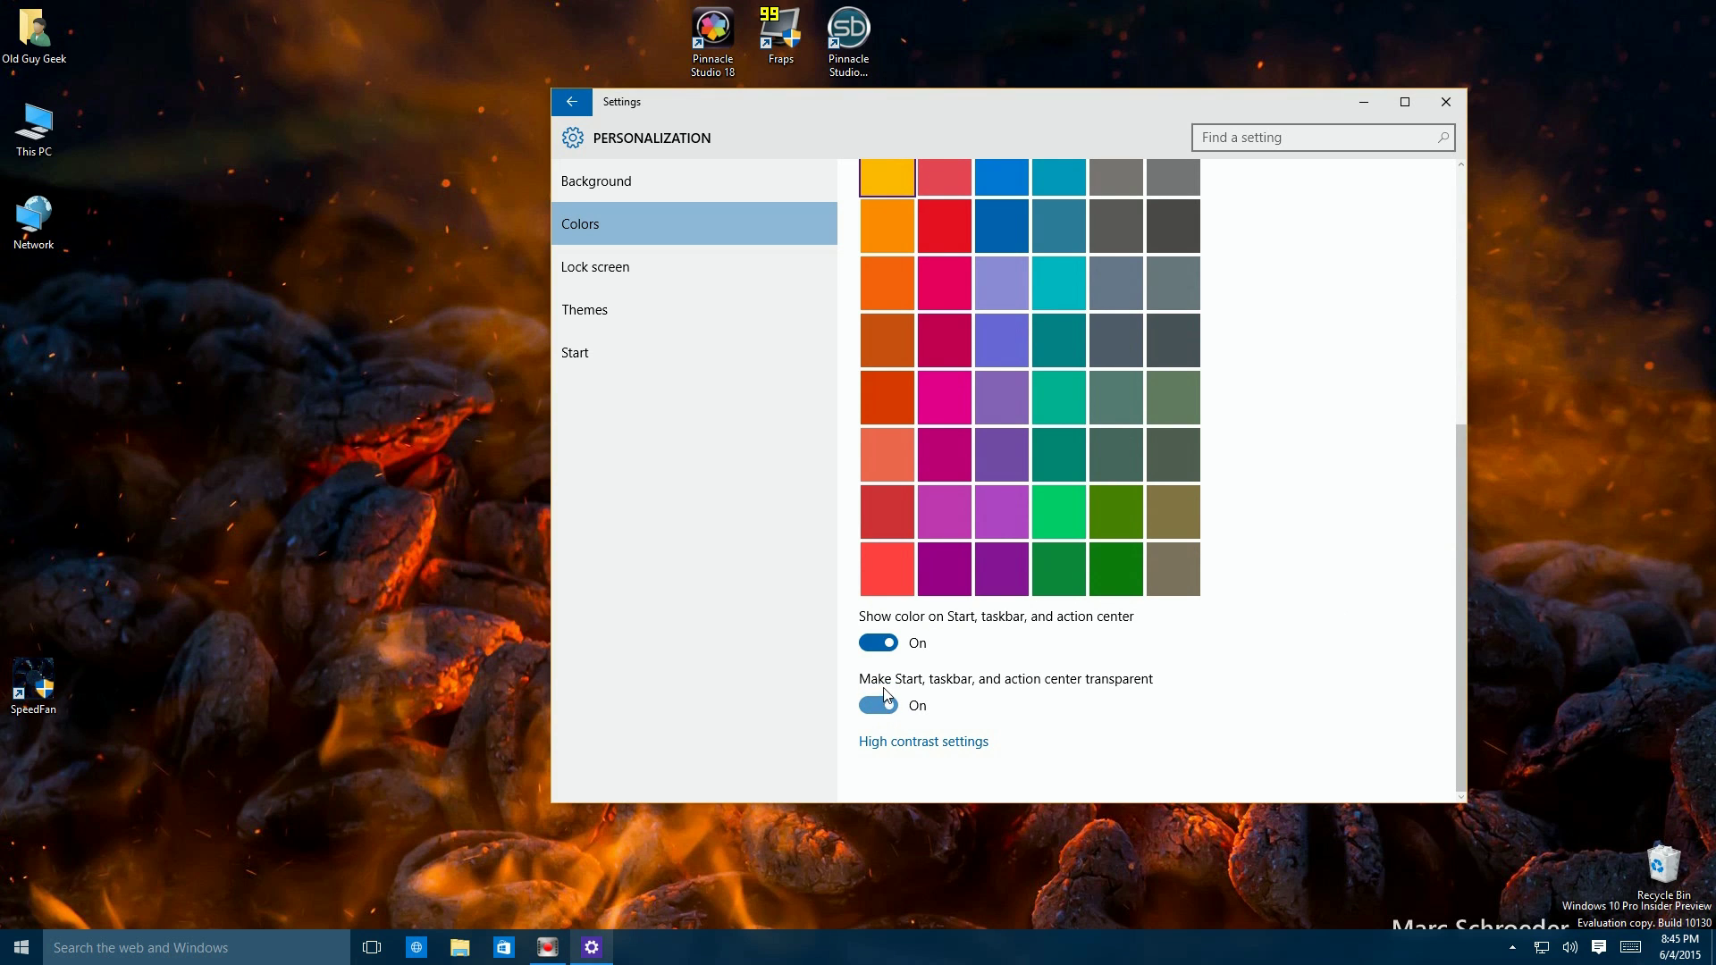
{"action": "left_click", "coordinate": [881, 644]}
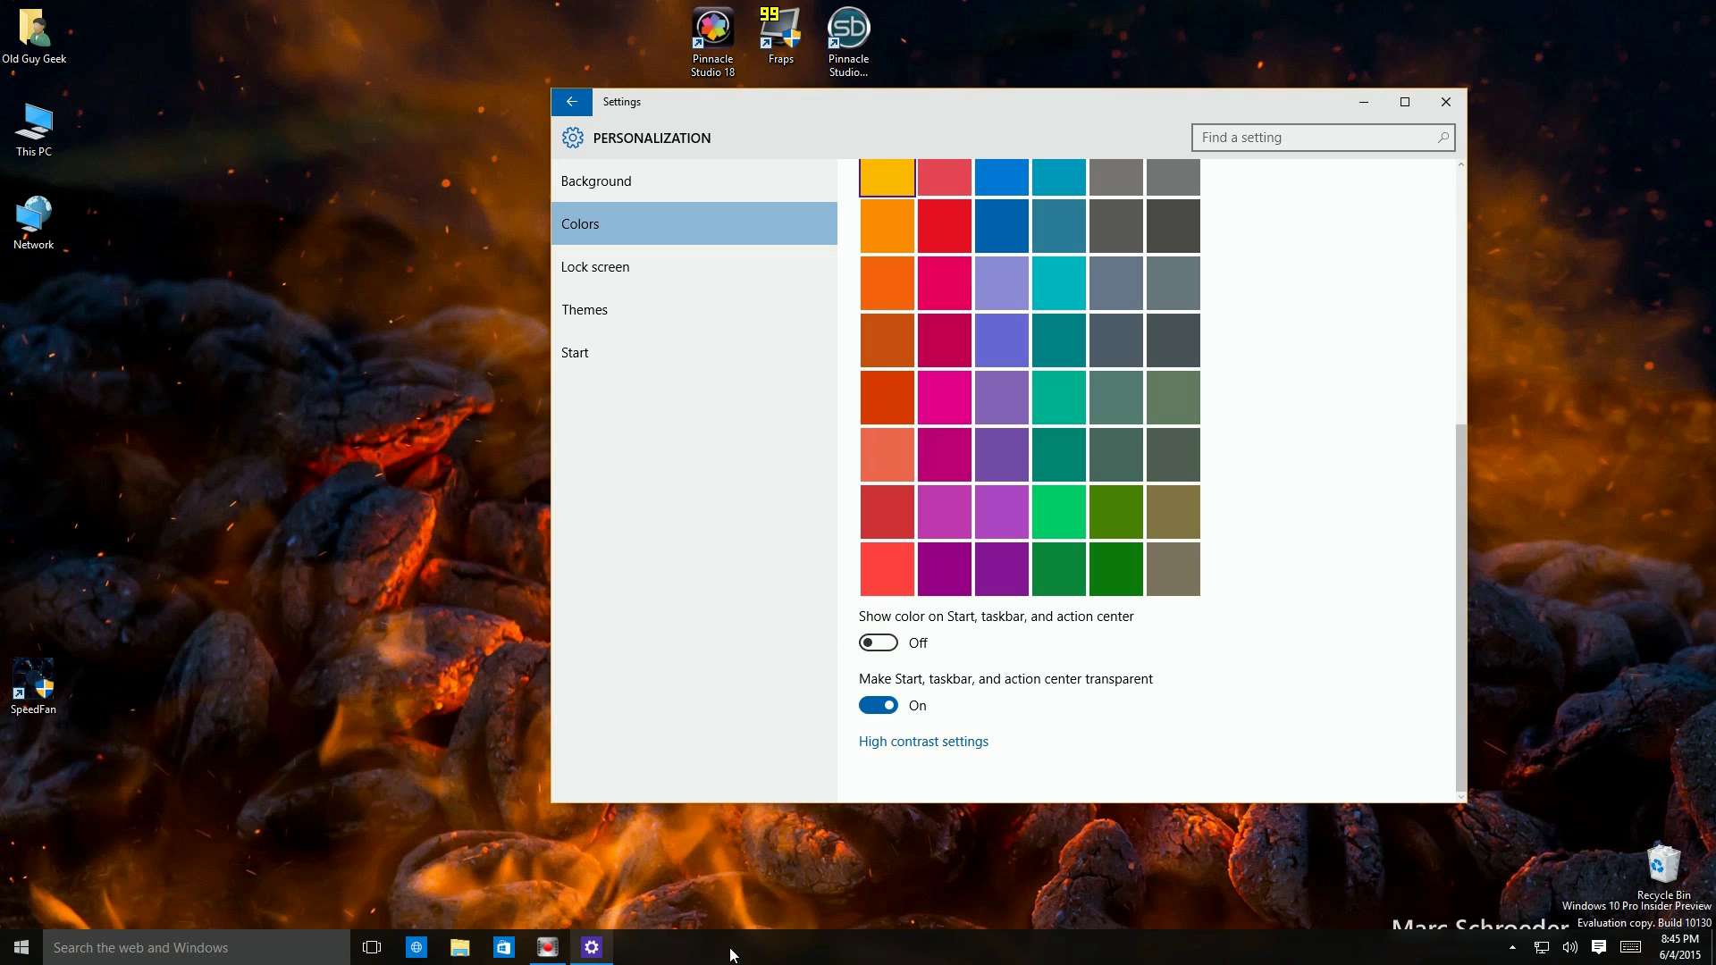
{"action": "left_click", "coordinate": [1446, 101]}
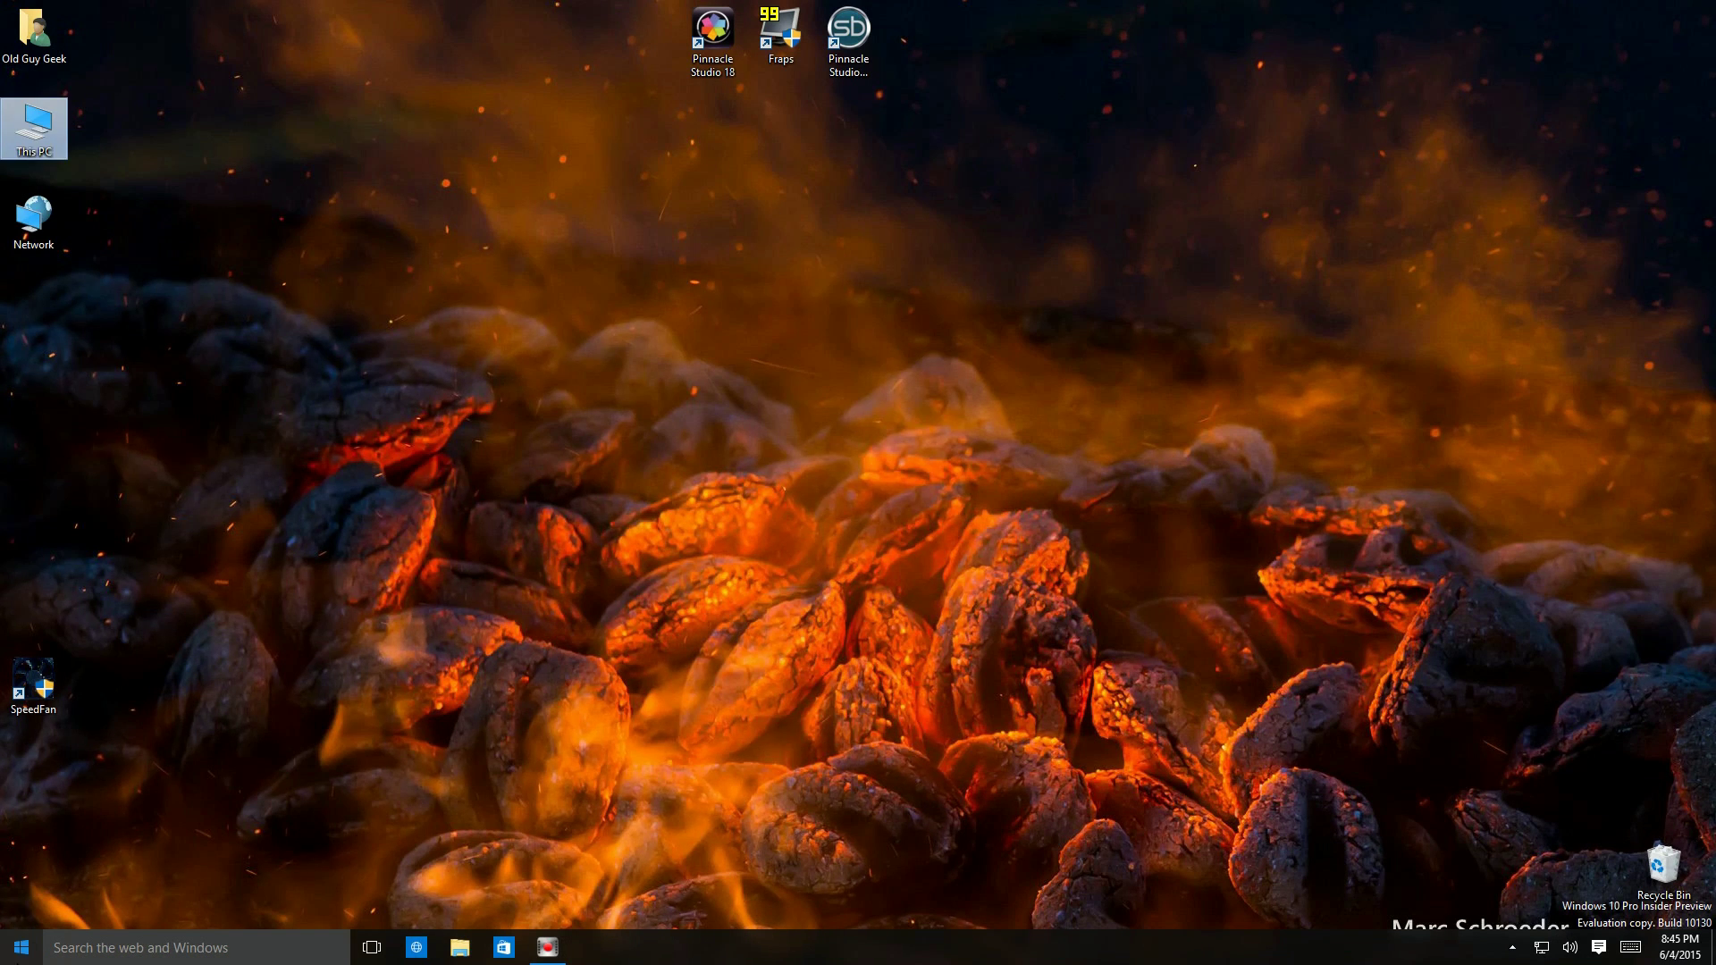
Open the Start menu to view its tiles in the new transparent, uncoloured style
{"action": "left_click", "coordinate": [21, 947]}
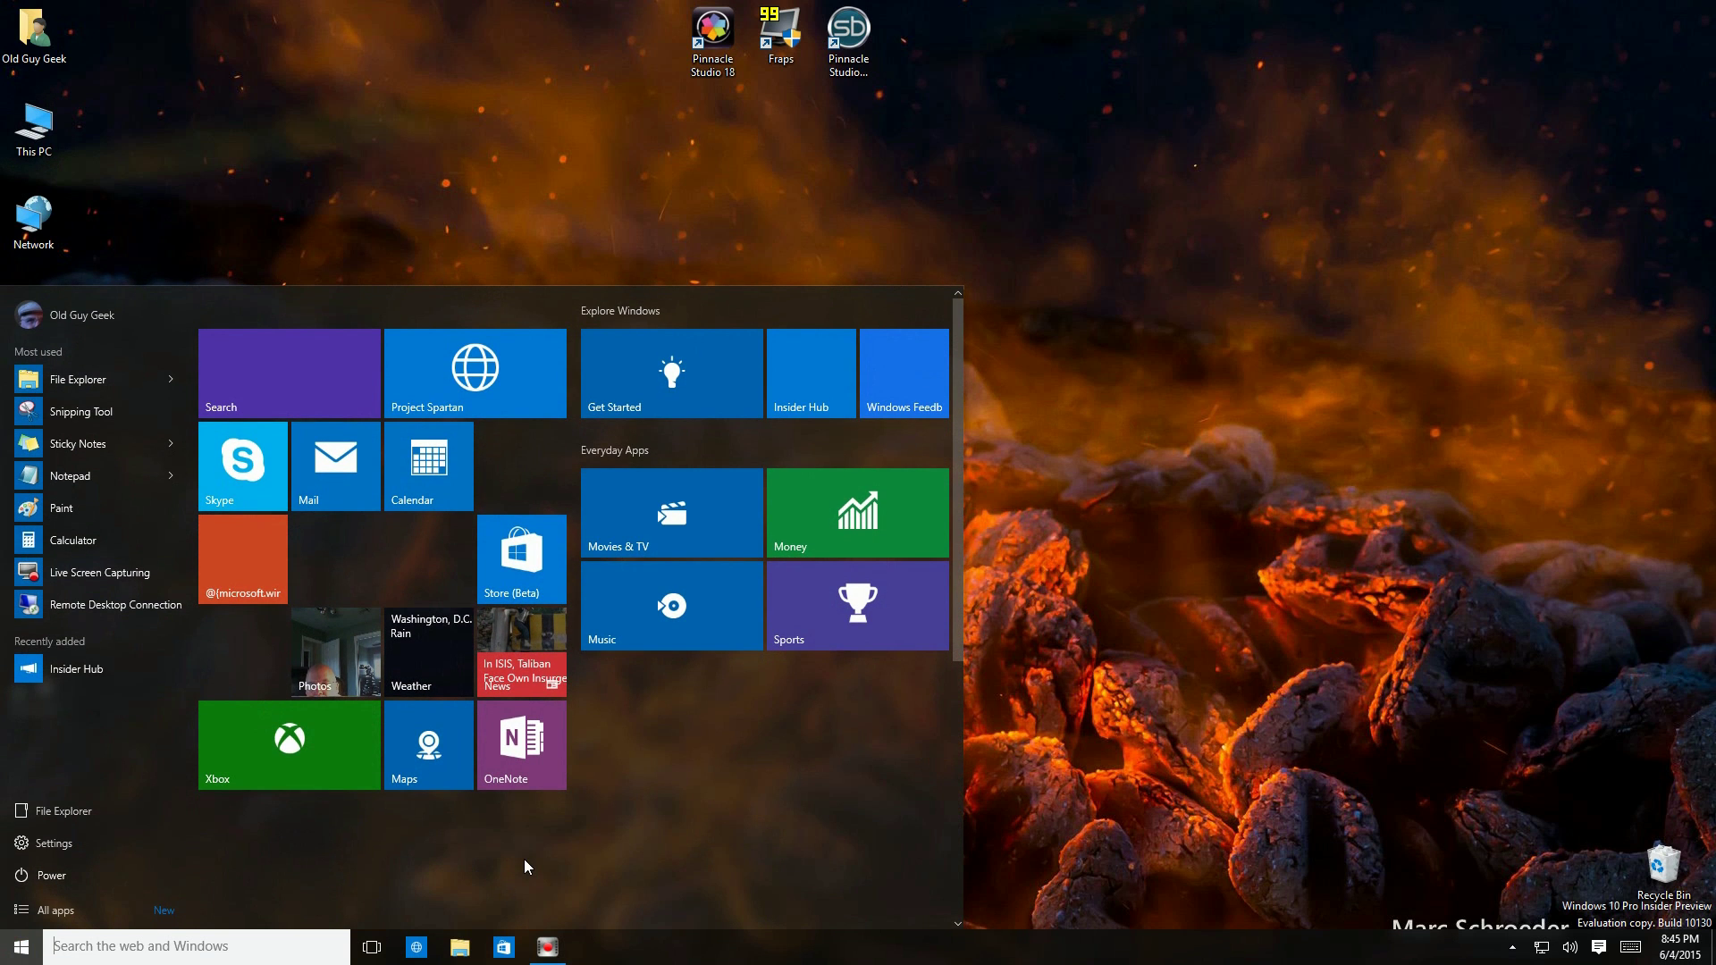